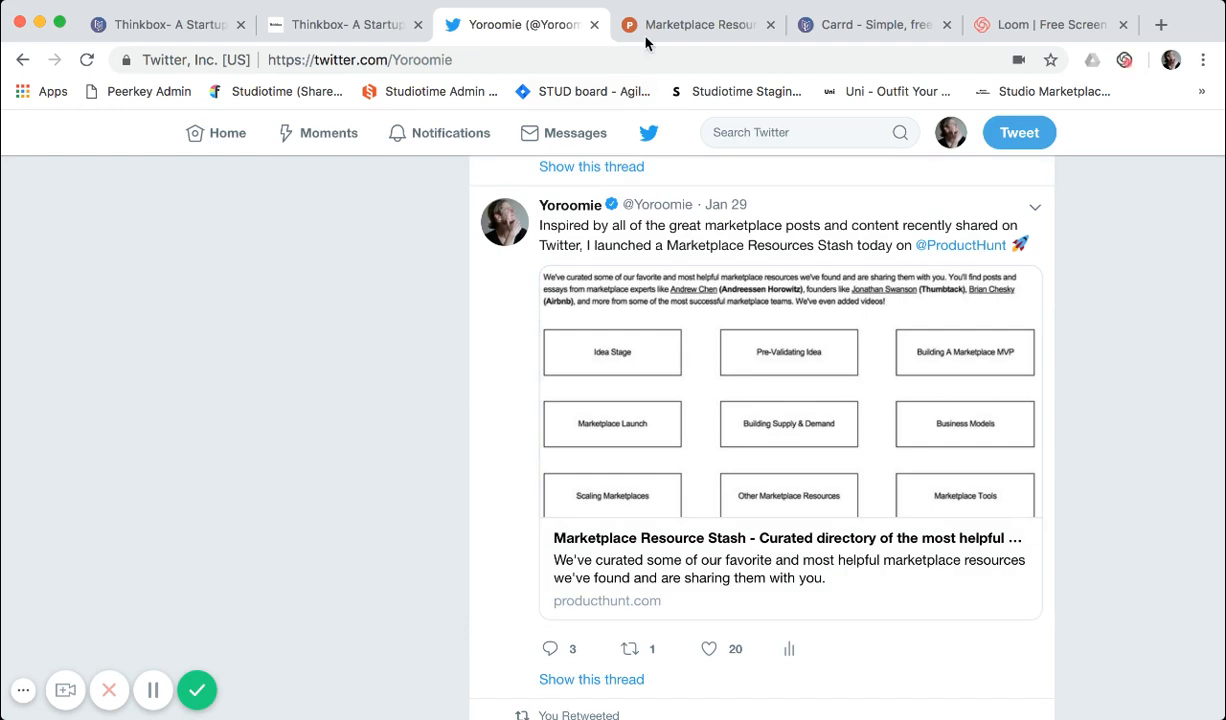
Review the Marketplace Resource Stash launch page on Product Hunt, including its gallery, description and maker discussion
{"action": "left_click", "coordinate": [648, 28]}
{"action": "scroll", "coordinate": [661, 281], "scroll_direction": "down", "scroll_amount": 10}
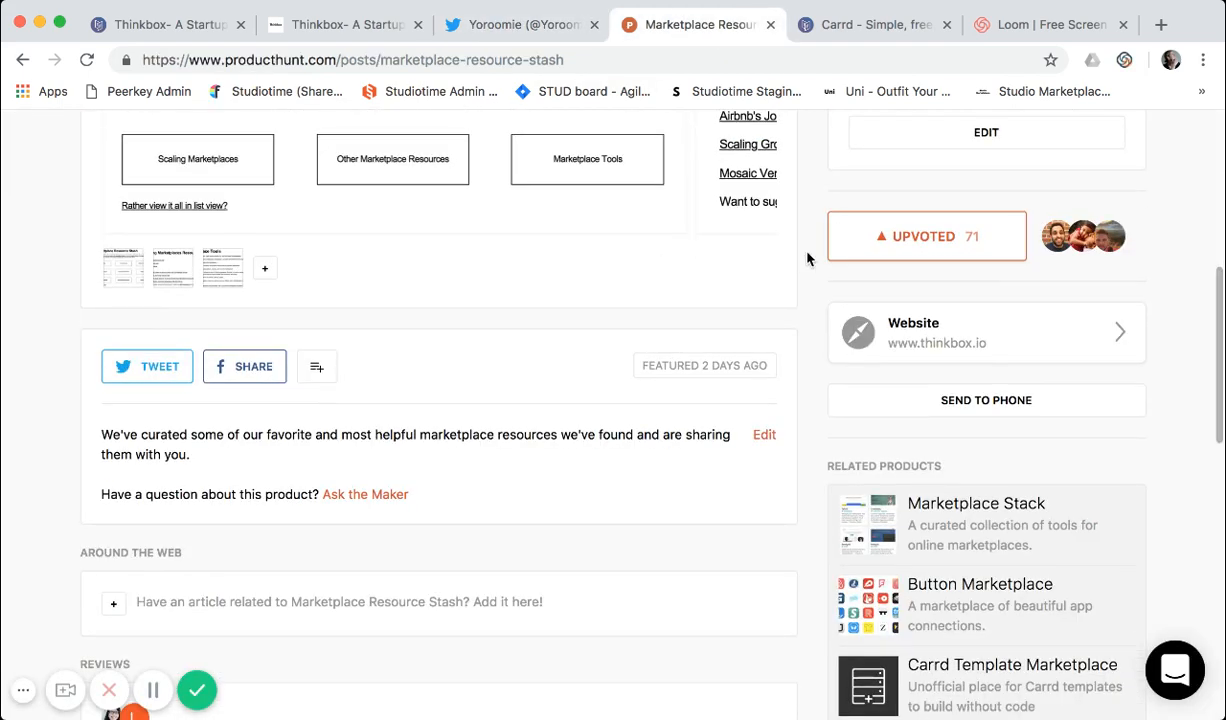
{"action": "scroll", "coordinate": [807, 258], "scroll_direction": "down", "scroll_amount": 5}
{"action": "scroll", "coordinate": [807, 258], "scroll_direction": "down", "scroll_amount": 8}
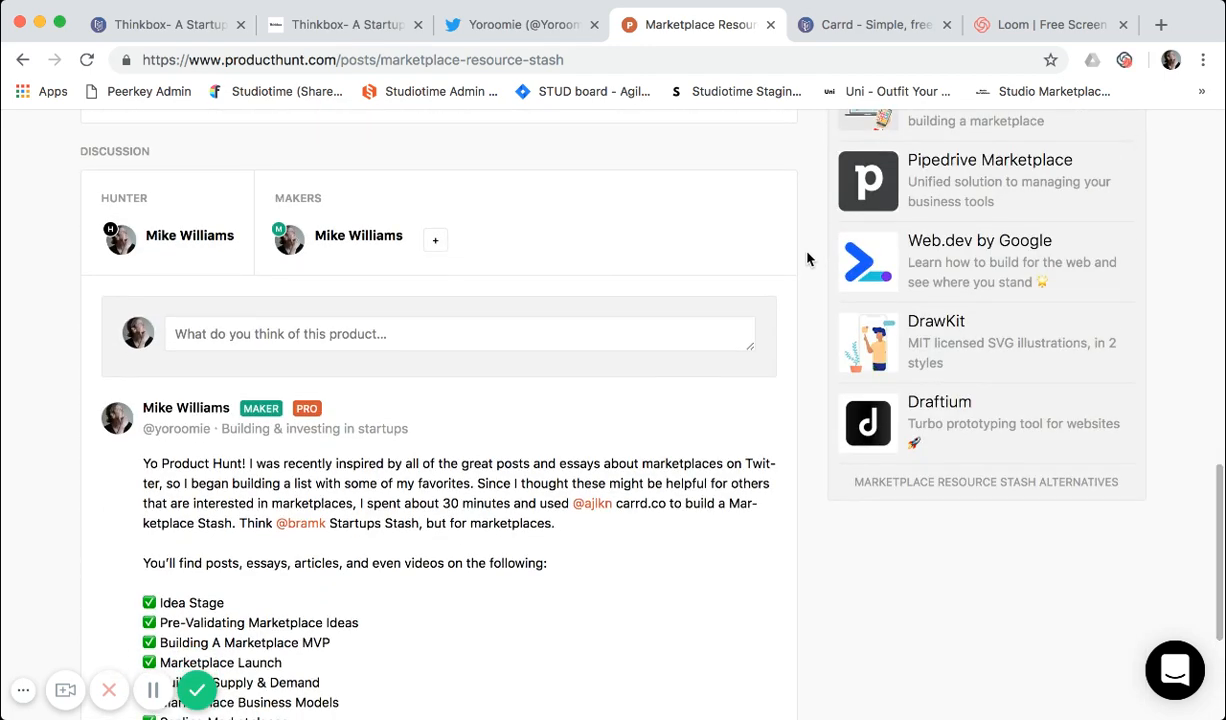
{"action": "scroll", "coordinate": [807, 258], "scroll_direction": "up", "scroll_amount": 3}
{"action": "scroll", "coordinate": [807, 258], "scroll_direction": "up", "scroll_amount": 20}
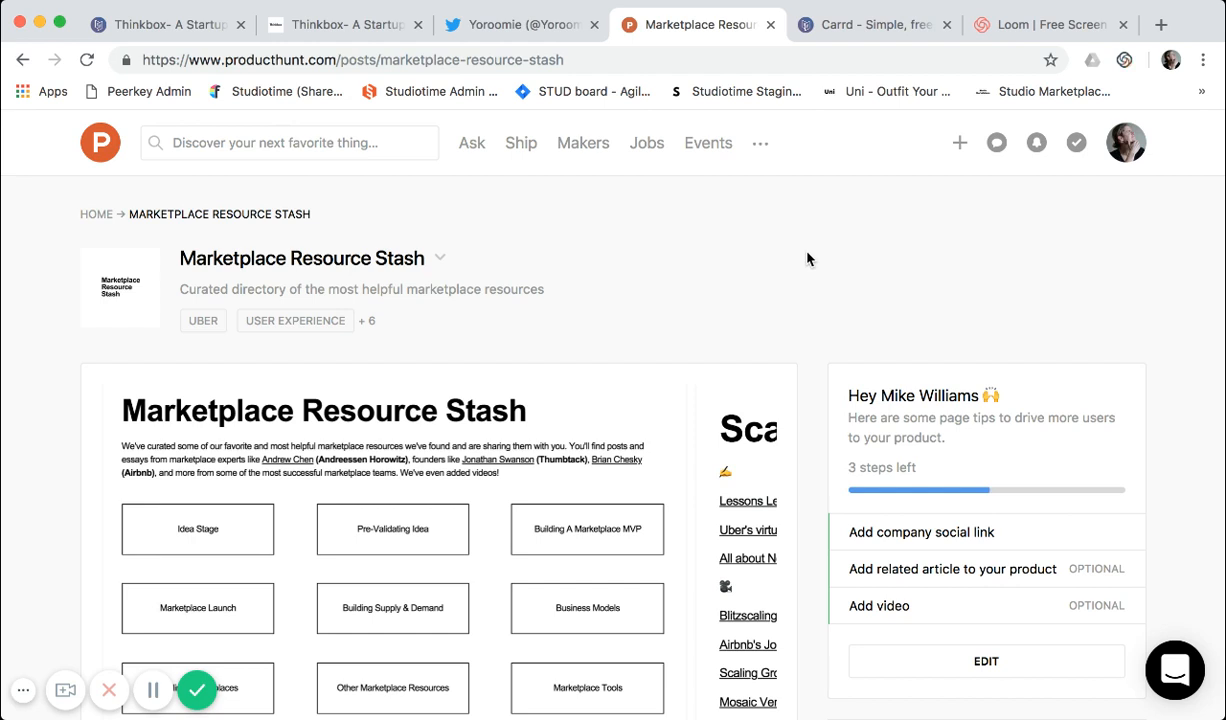
{"action": "scroll", "coordinate": [807, 259], "scroll_direction": "down", "scroll_amount": 3}
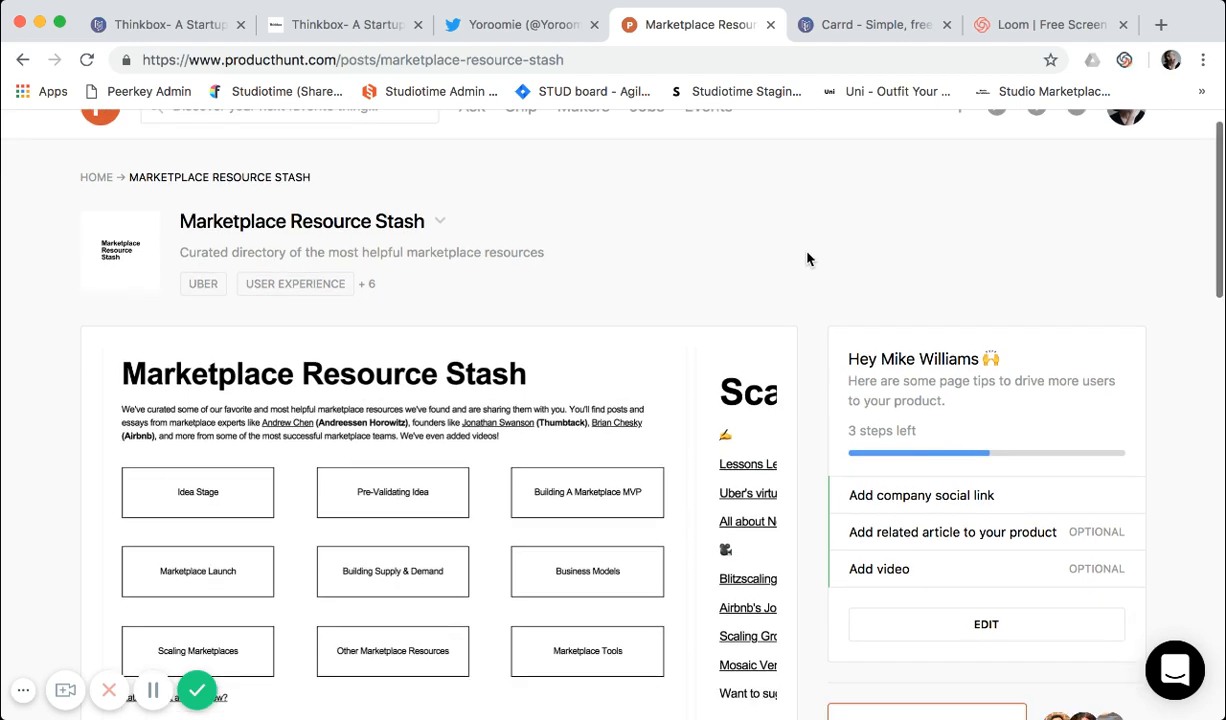
{"action": "scroll", "coordinate": [807, 259], "scroll_direction": "up", "scroll_amount": 1}
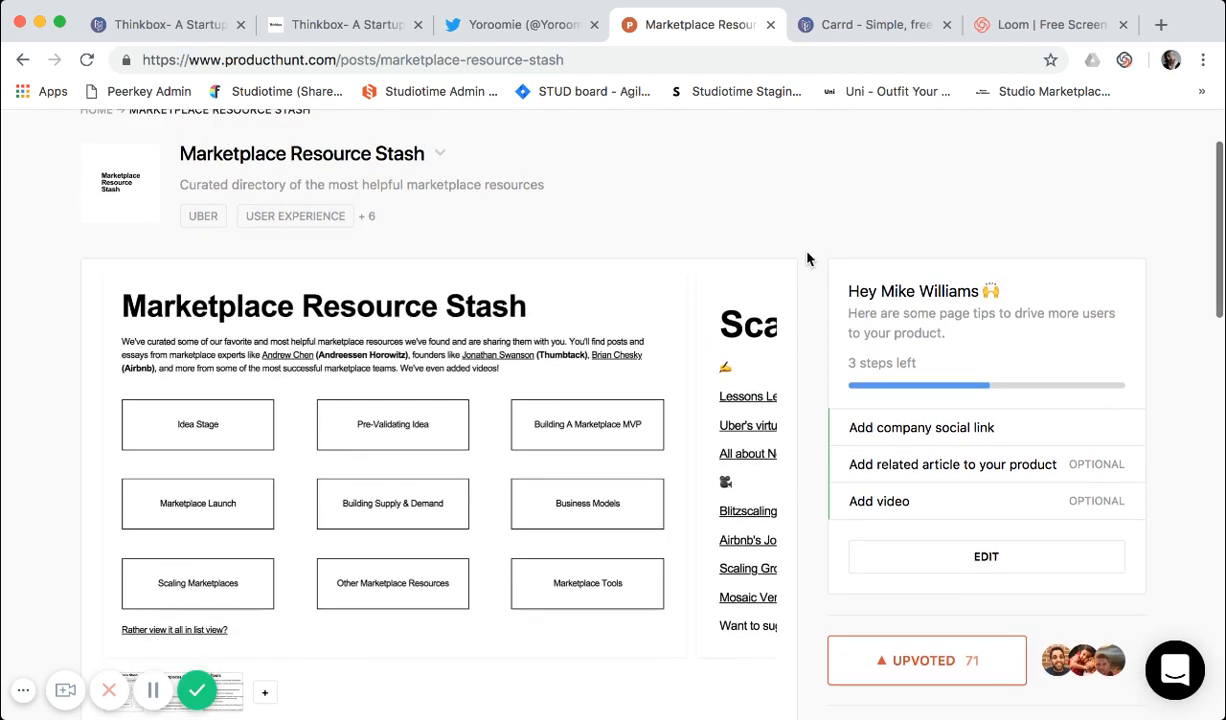
{"action": "scroll", "coordinate": [770, 243], "scroll_direction": "up", "scroll_amount": 2}
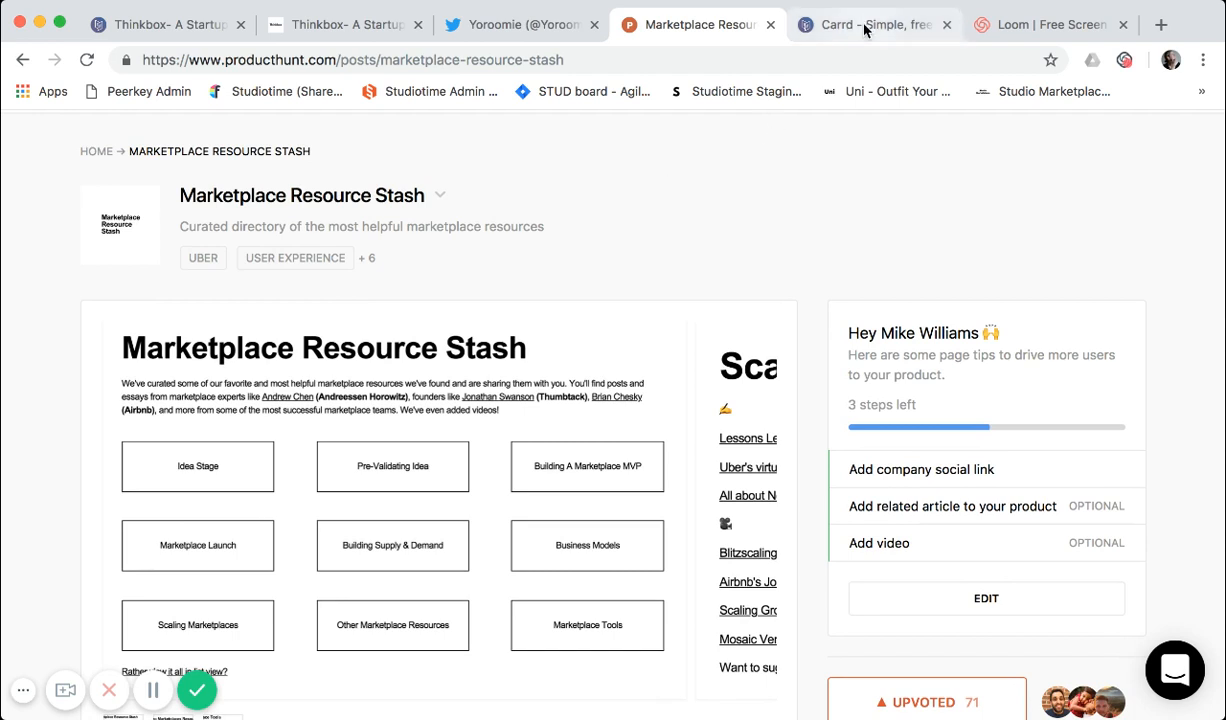
Switch to the Carrd homepage and look over its introduction and starting options
{"action": "left_click", "coordinate": [829, 24]}
{"action": "scroll", "coordinate": [778, 274], "scroll_direction": "down", "scroll_amount": 2}
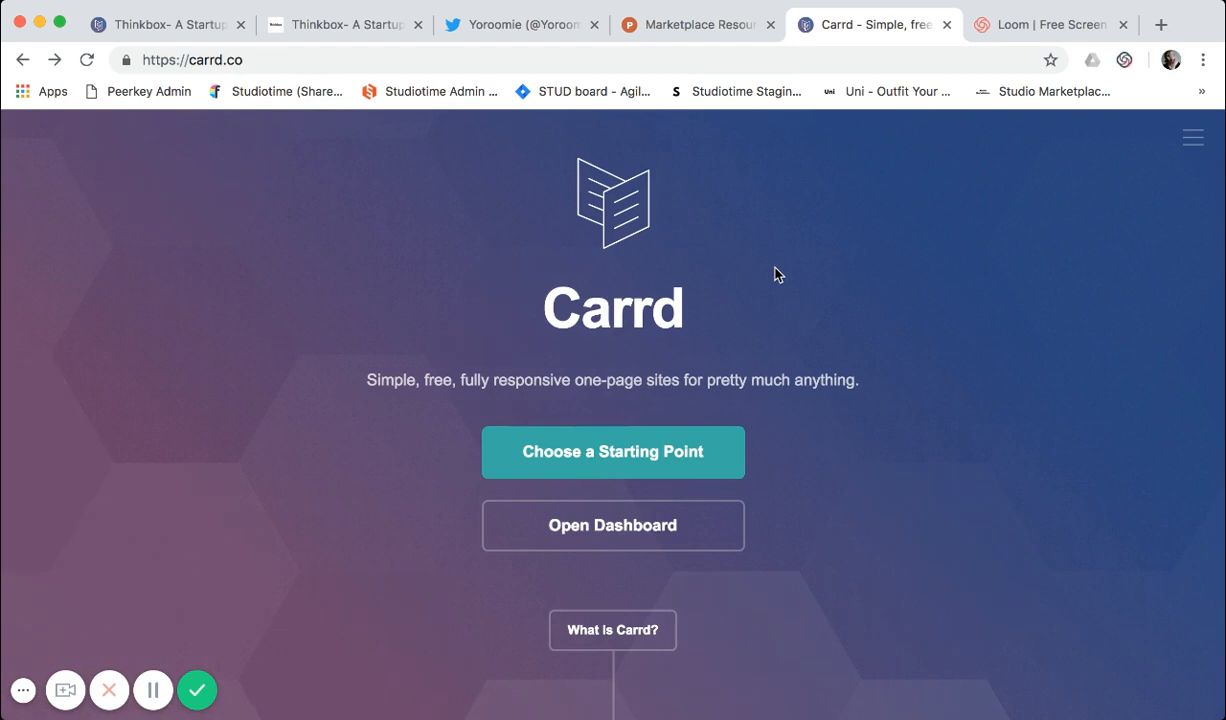
{"action": "scroll", "coordinate": [778, 274], "scroll_direction": "down", "scroll_amount": 3}
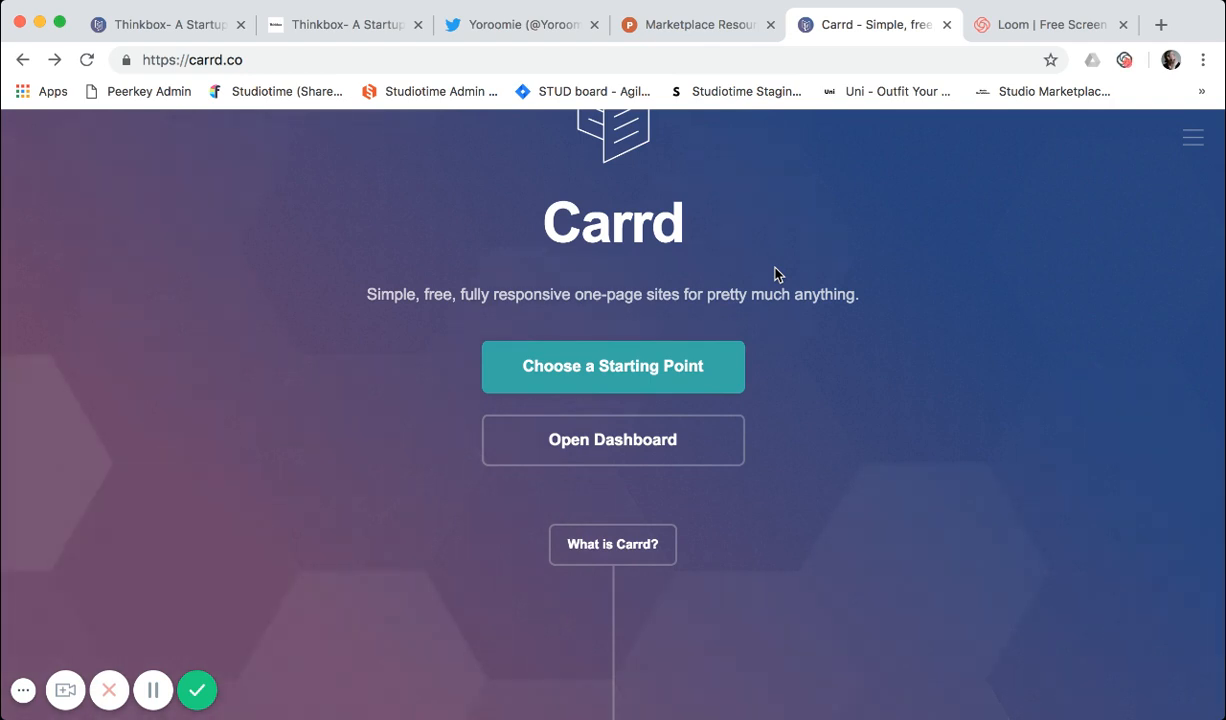
{"action": "scroll", "coordinate": [775, 273], "scroll_direction": "down", "scroll_amount": 1}
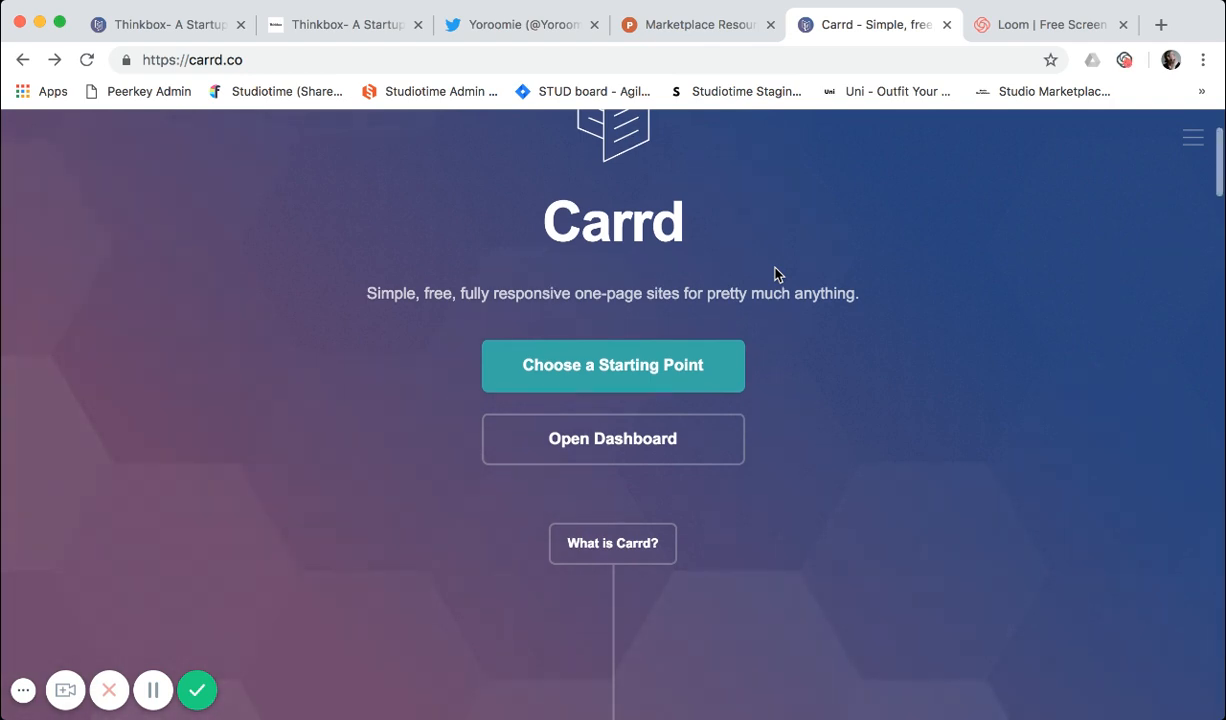
{"action": "scroll", "coordinate": [775, 273], "scroll_direction": "down", "scroll_amount": 2}
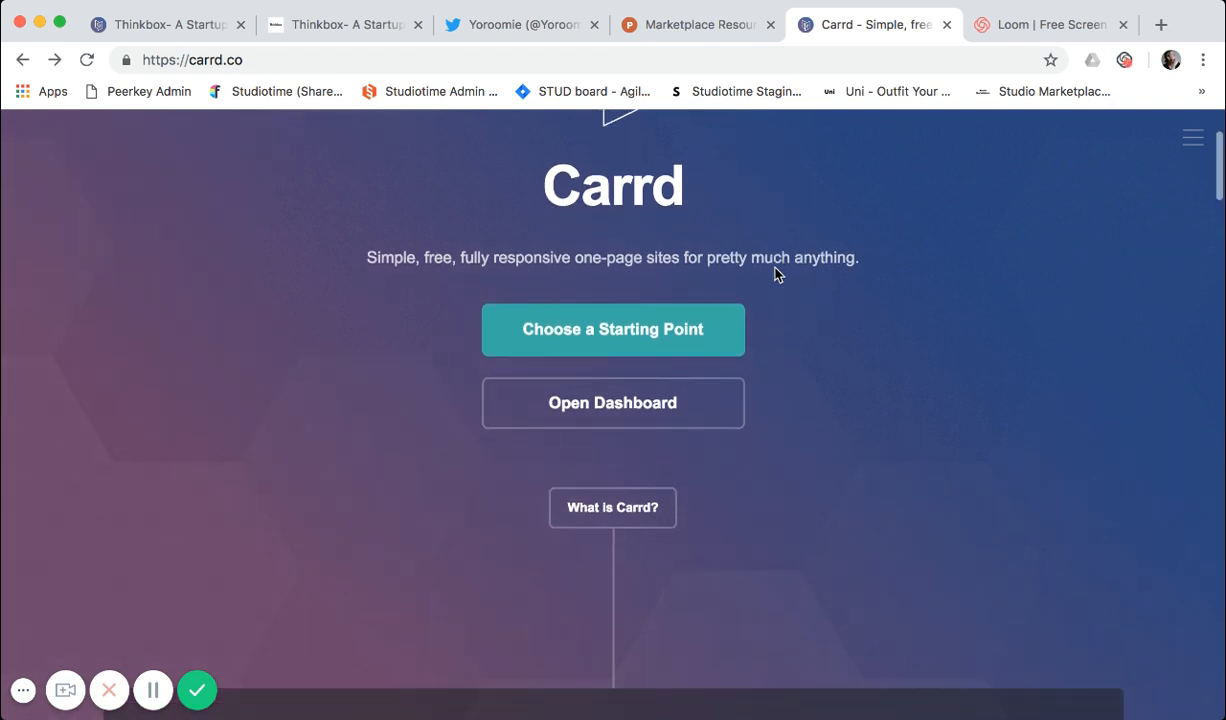
{"action": "scroll", "coordinate": [775, 273], "scroll_direction": "down", "scroll_amount": 3}
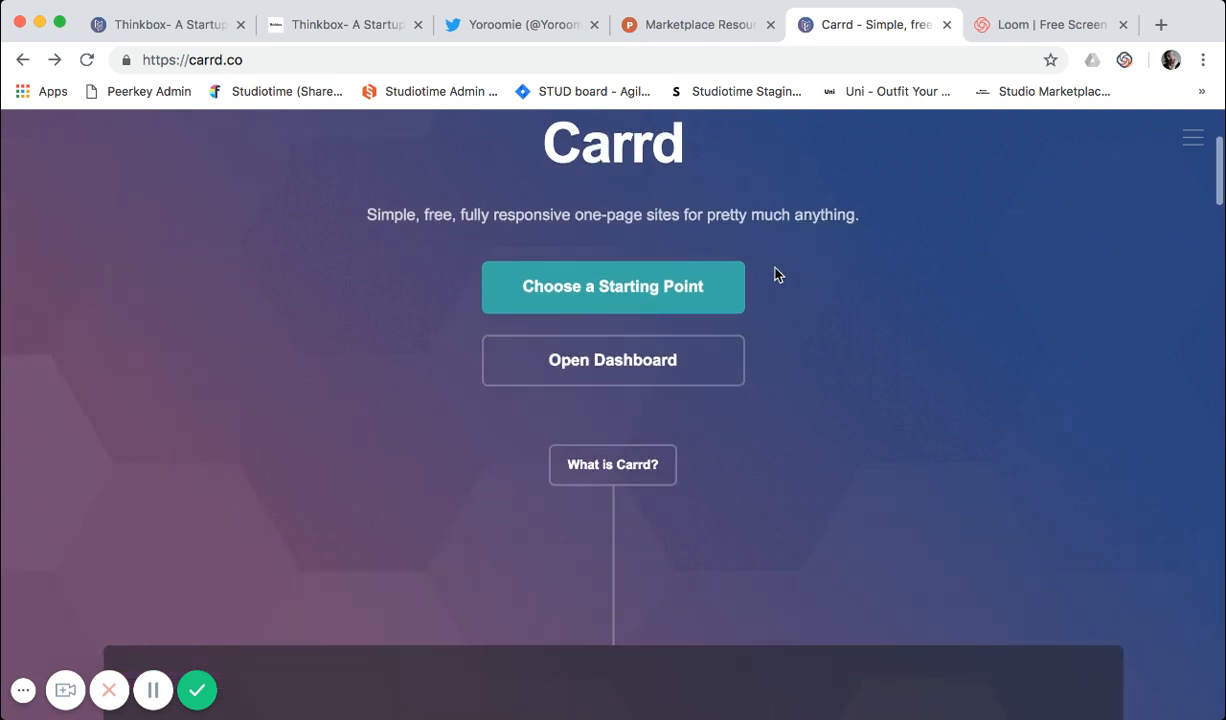
Switch to the live Thinkbox site and open the Marketplace Resource Stash from its Resources page
{"action": "left_click", "coordinate": [338, 26]}
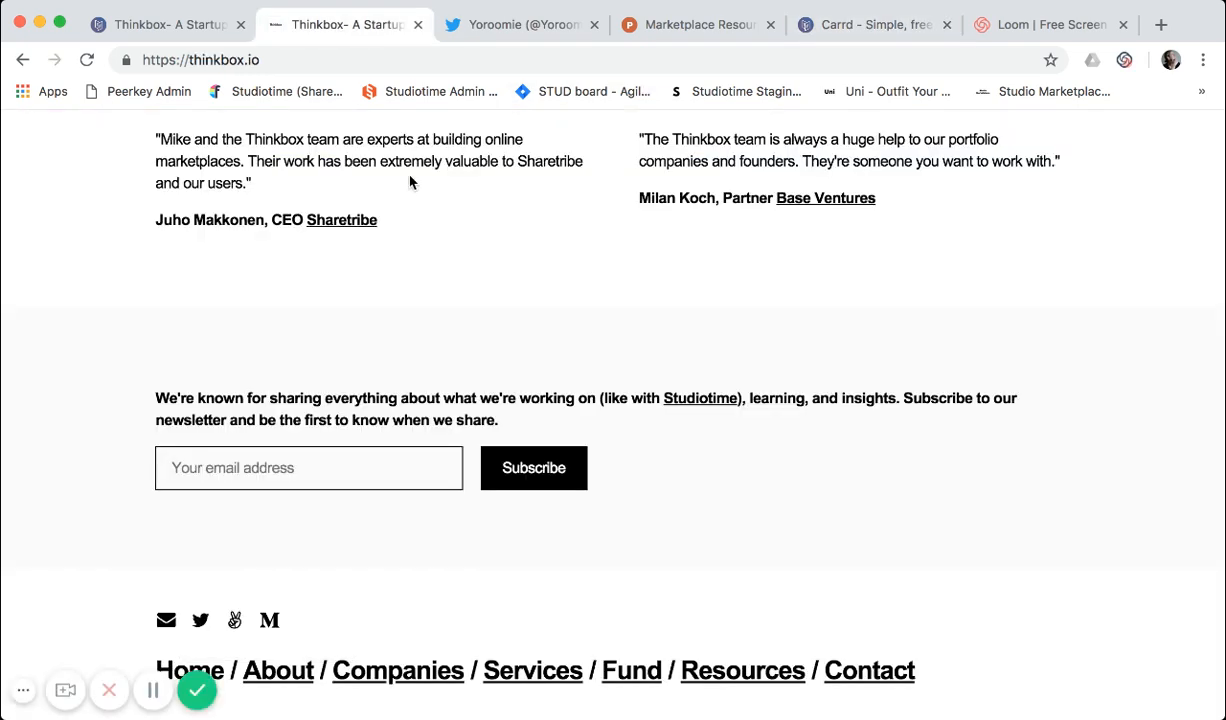
{"action": "left_click", "coordinate": [726, 676]}
{"action": "scroll", "coordinate": [650, 480], "scroll_direction": "down", "scroll_amount": 3}
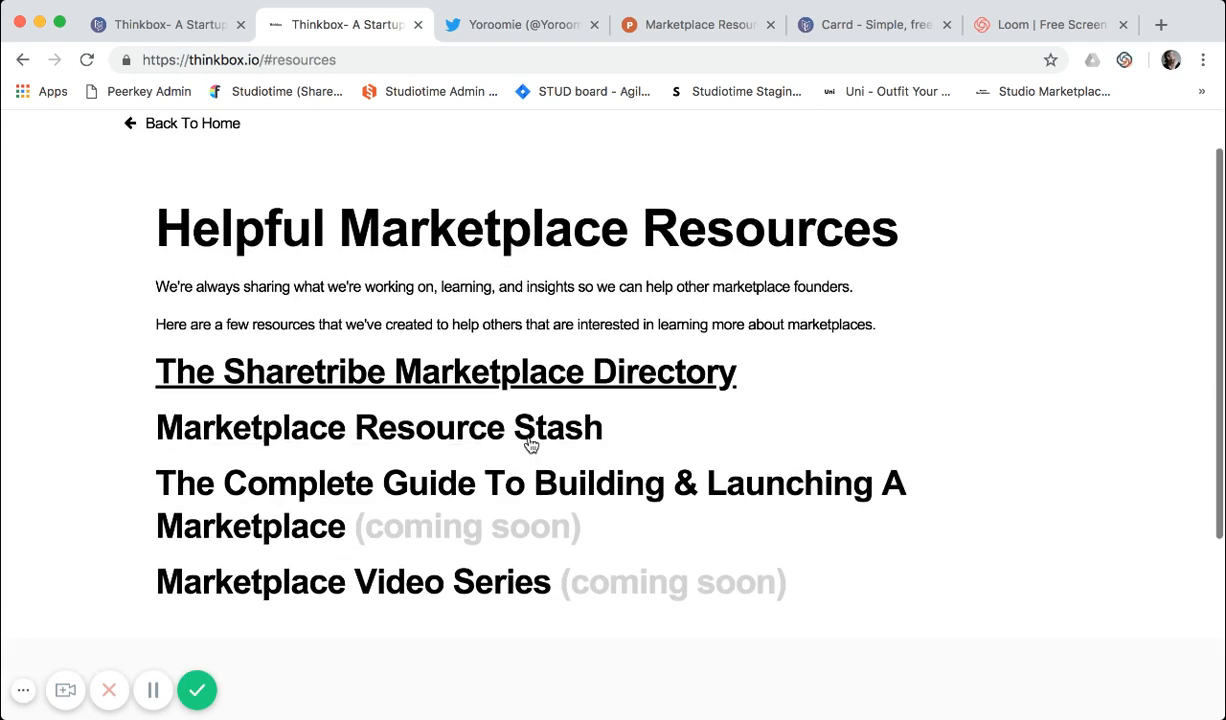
{"action": "left_click", "coordinate": [529, 438]}
Examine the Marketplace Resource Stash page's introduction, category boxes, list-view link and newsletter signup
{"action": "scroll", "coordinate": [530, 443], "scroll_direction": "down", "scroll_amount": 5}
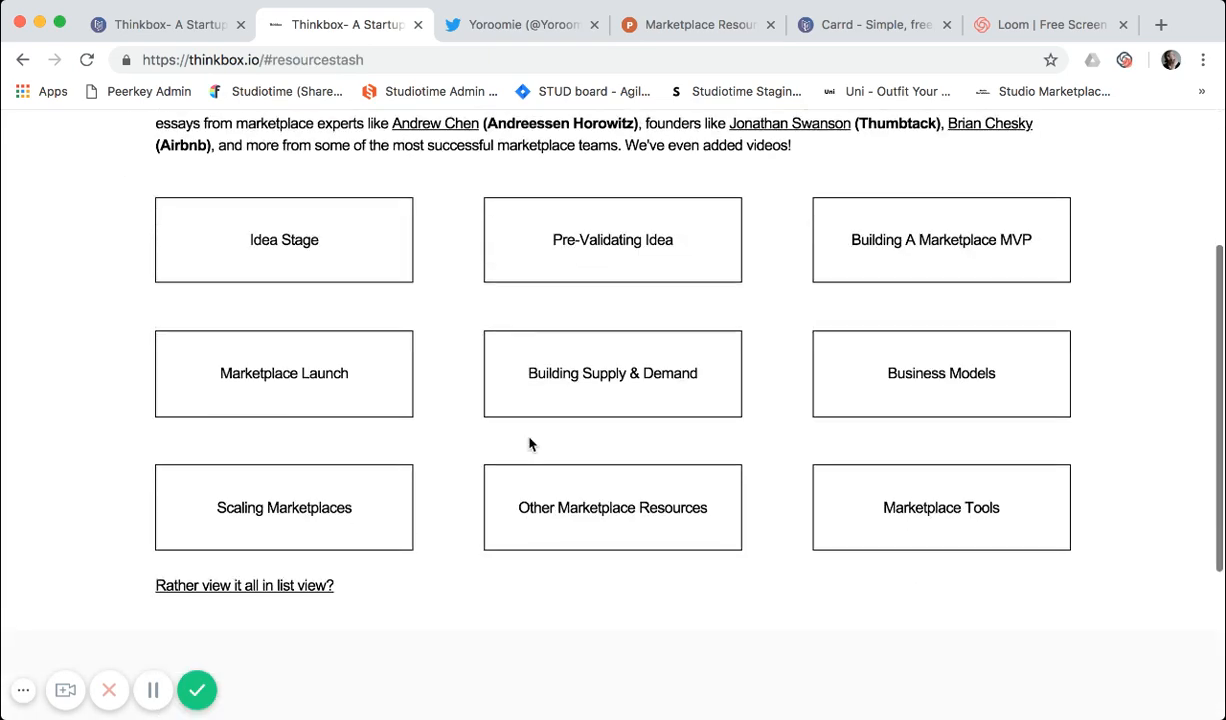
{"action": "scroll", "coordinate": [531, 445], "scroll_direction": "up", "scroll_amount": 3}
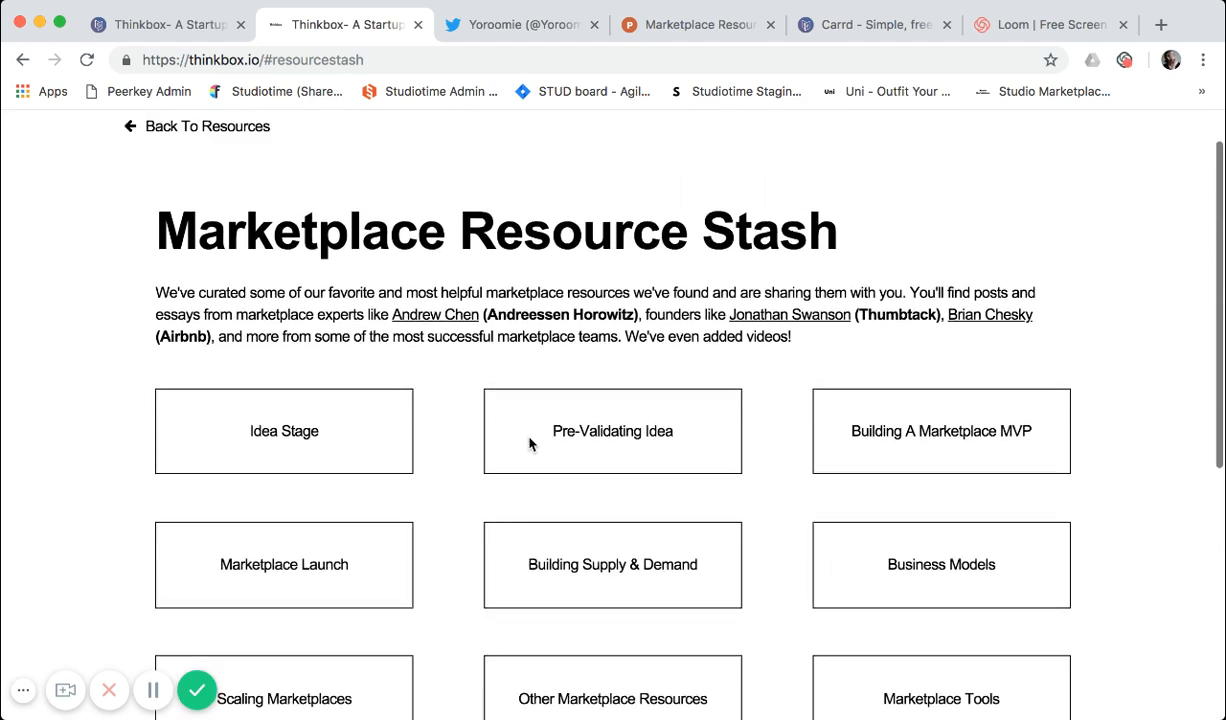
{"action": "scroll", "coordinate": [531, 445], "scroll_direction": "down", "scroll_amount": 7}
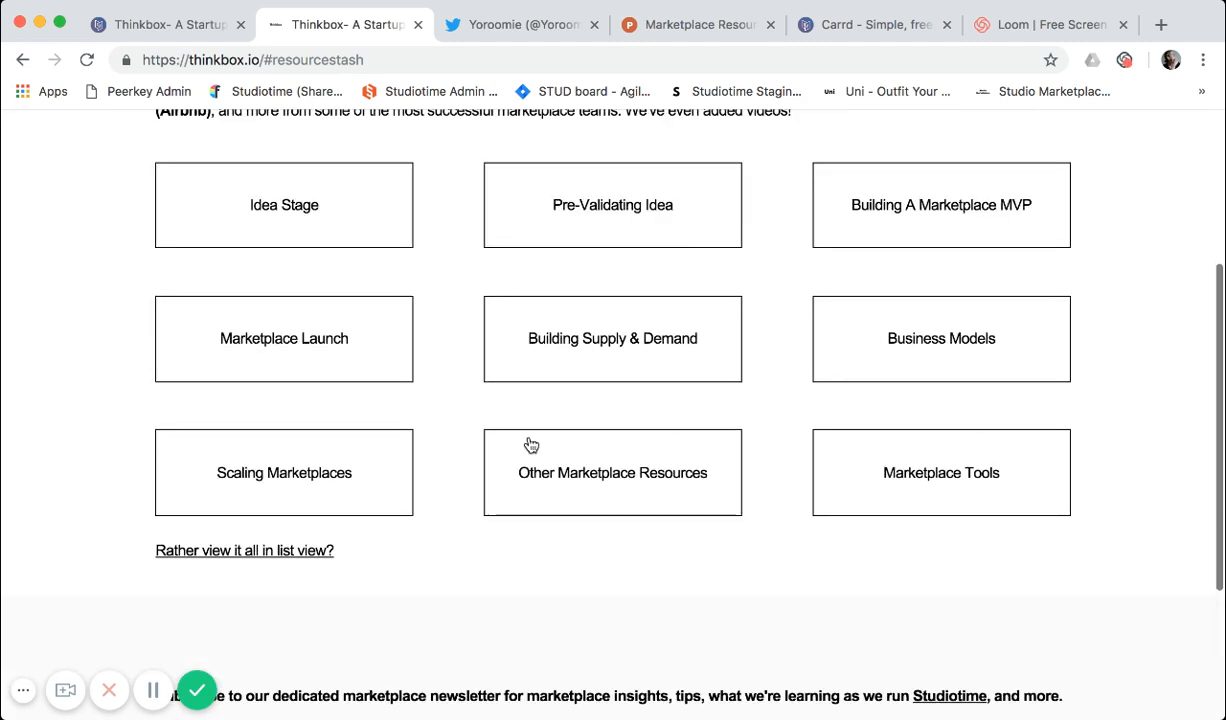
{"action": "scroll", "coordinate": [530, 443], "scroll_direction": "down", "scroll_amount": 4}
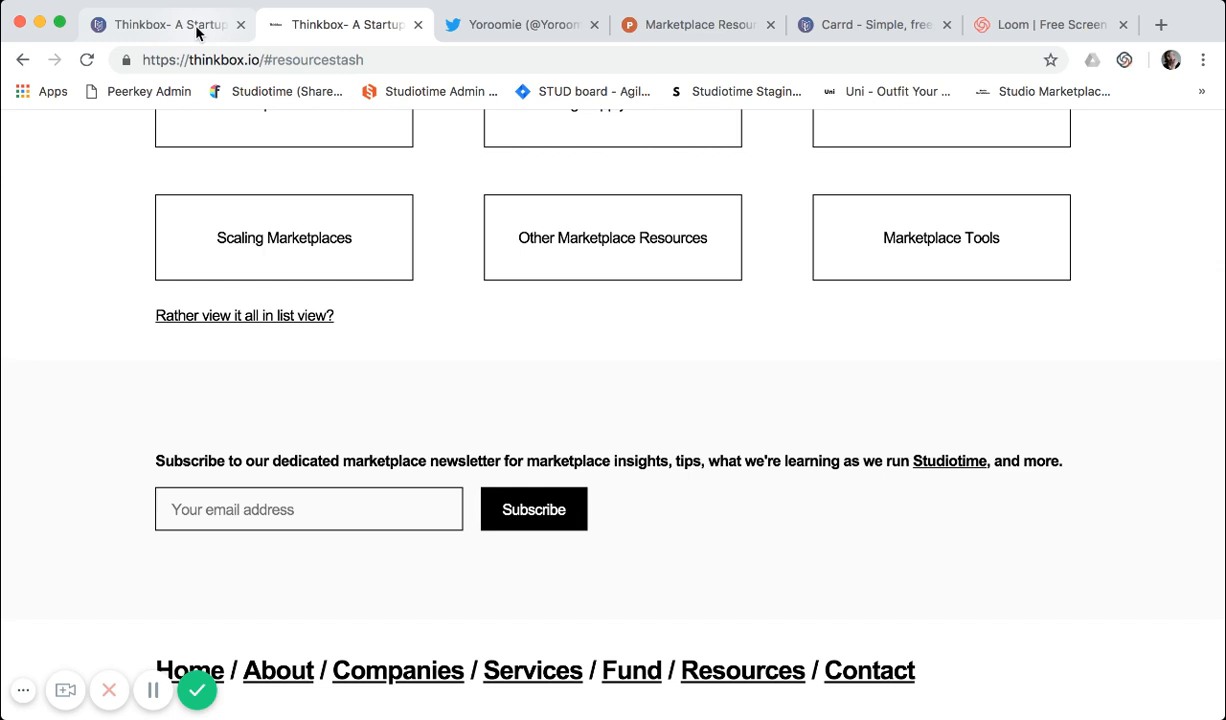
{"action": "scroll", "coordinate": [323, 331], "scroll_direction": "up", "scroll_amount": 10}
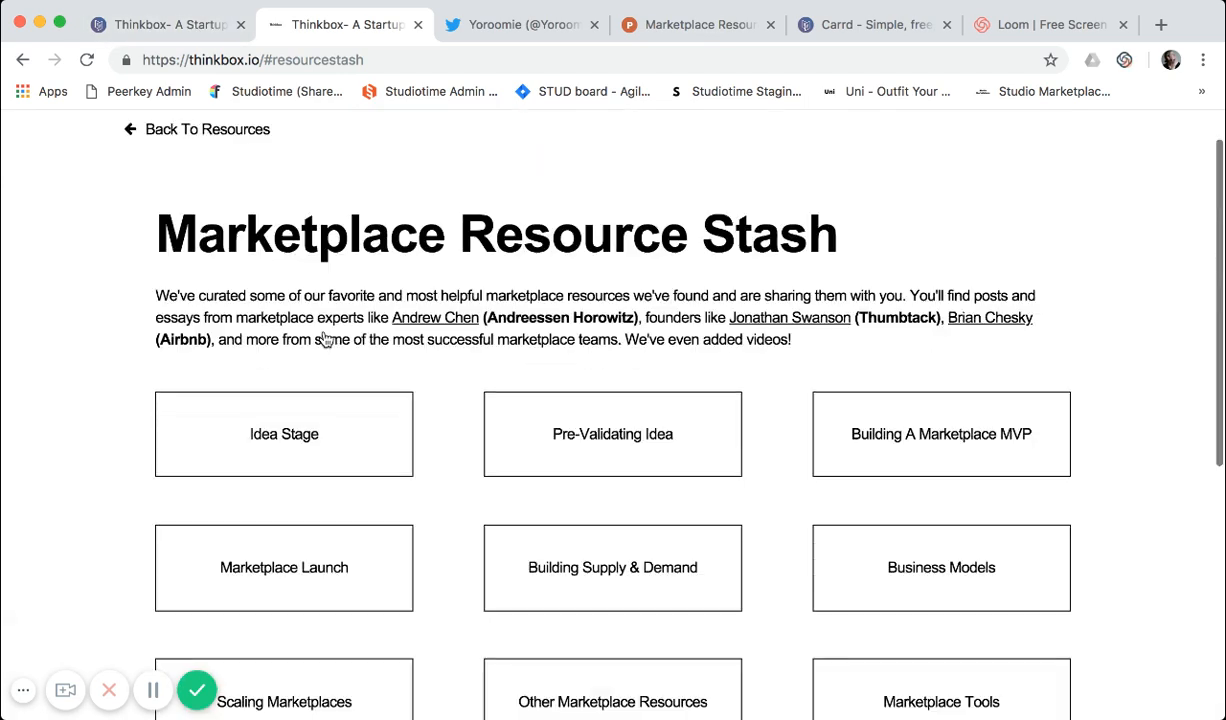
{"action": "scroll", "coordinate": [323, 331], "scroll_direction": "down", "scroll_amount": 2}
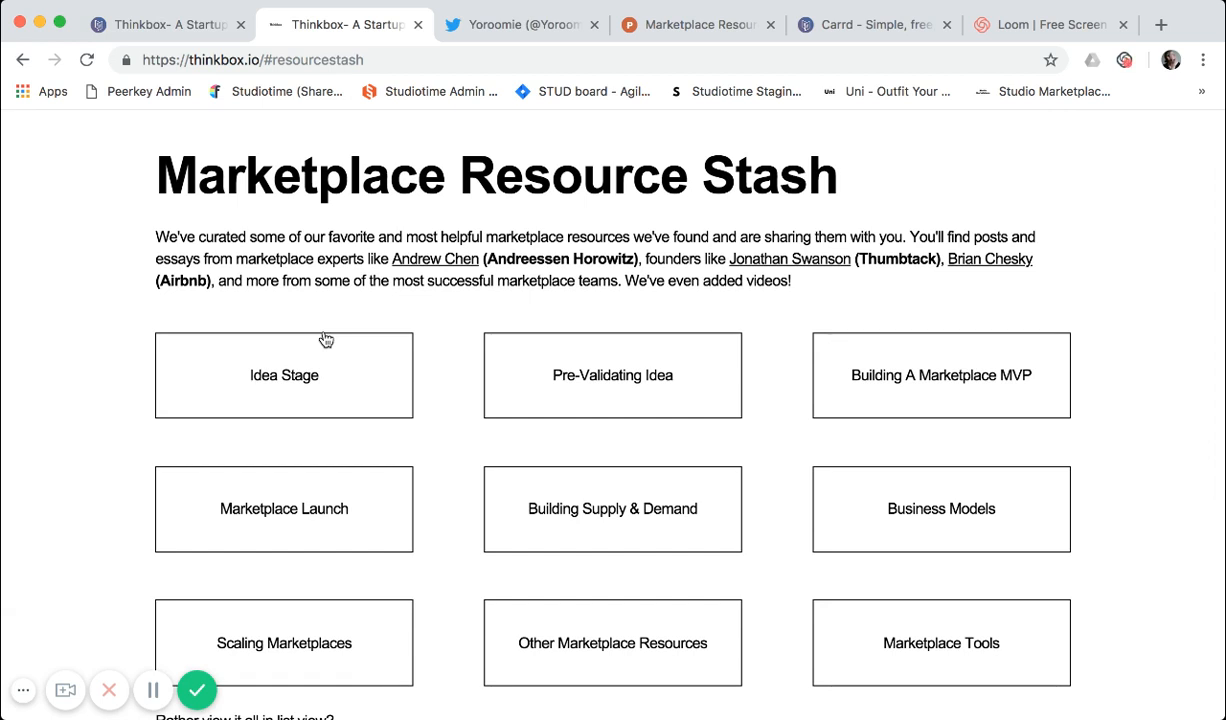
Switch to the Thinkbox site in the Carrd editor and go back to its #home section
{"action": "left_click", "coordinate": [205, 32]}
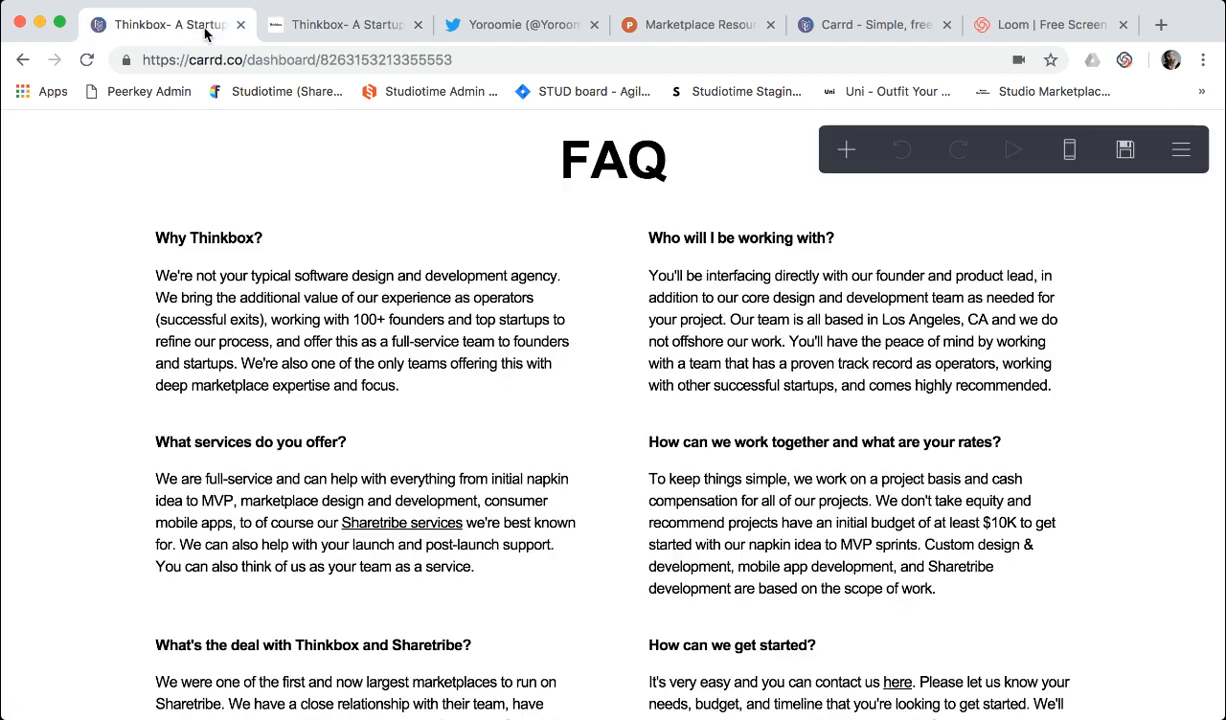
{"action": "scroll", "coordinate": [245, 170], "scroll_direction": "up", "scroll_amount": 3}
{"action": "scroll", "coordinate": [249, 225], "scroll_direction": "up", "scroll_amount": 5}
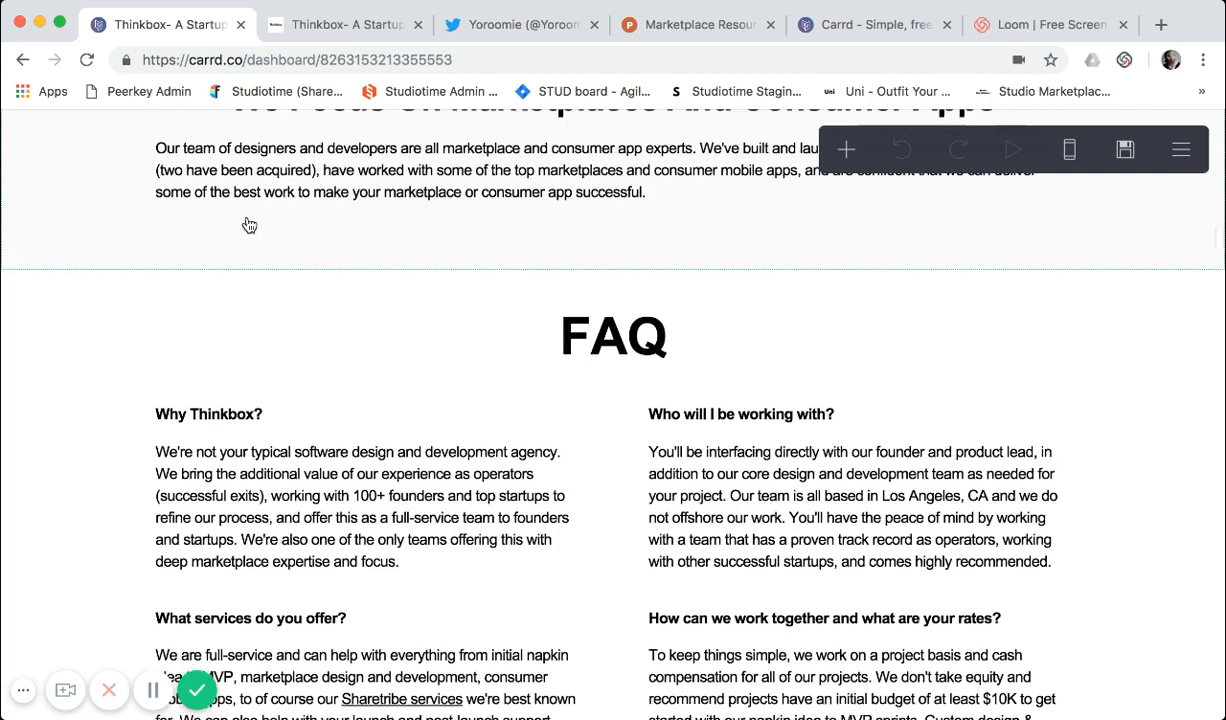
{"action": "scroll", "coordinate": [249, 225], "scroll_direction": "up", "scroll_amount": 20}
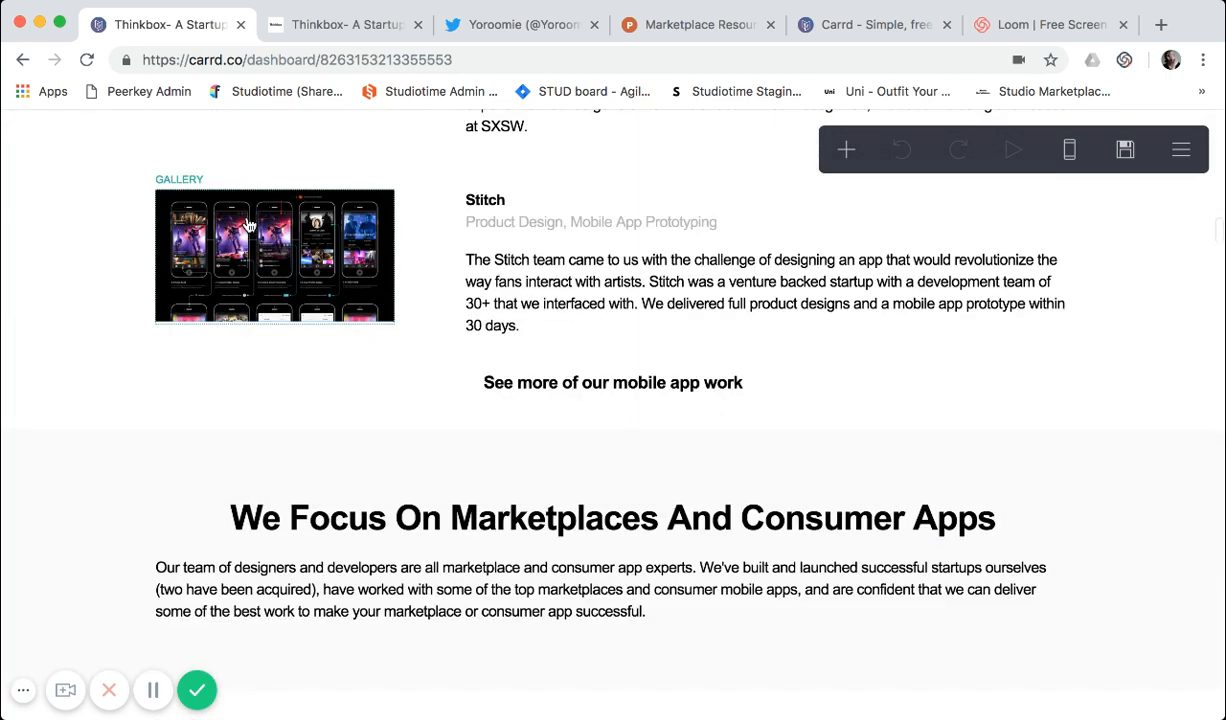
{"action": "scroll", "coordinate": [249, 225], "scroll_direction": "up", "scroll_amount": 20}
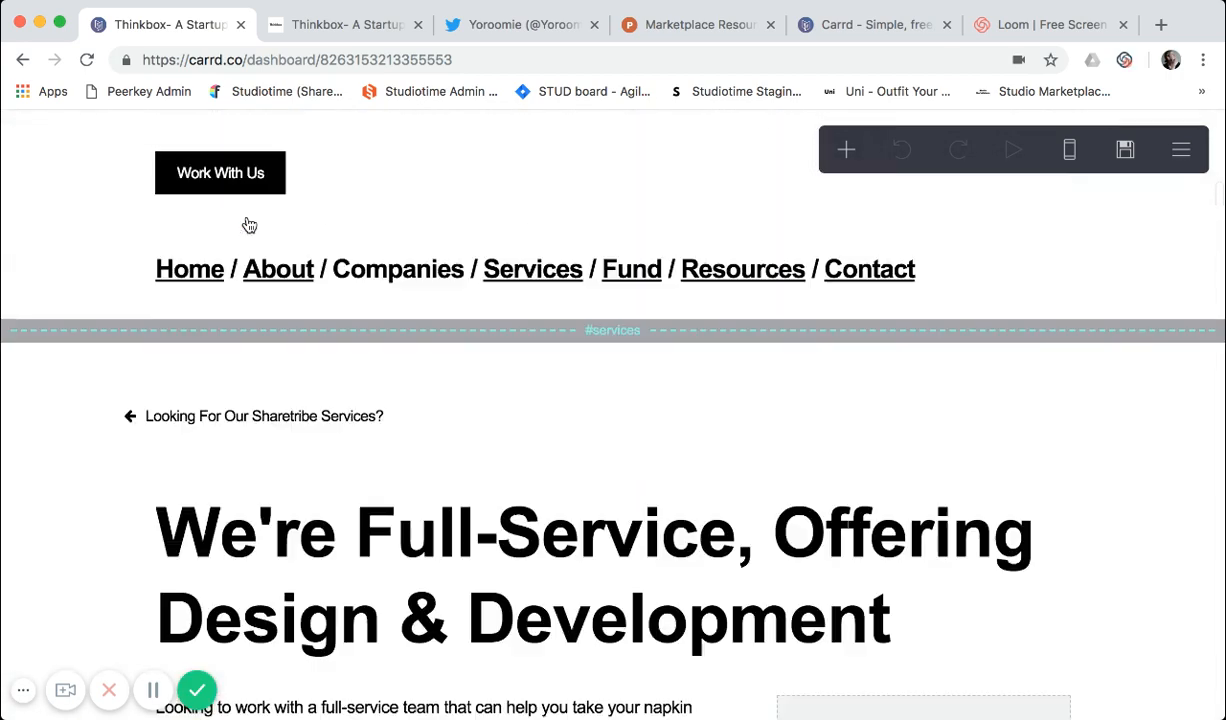
{"action": "scroll", "coordinate": [249, 225], "scroll_direction": "up", "scroll_amount": 20}
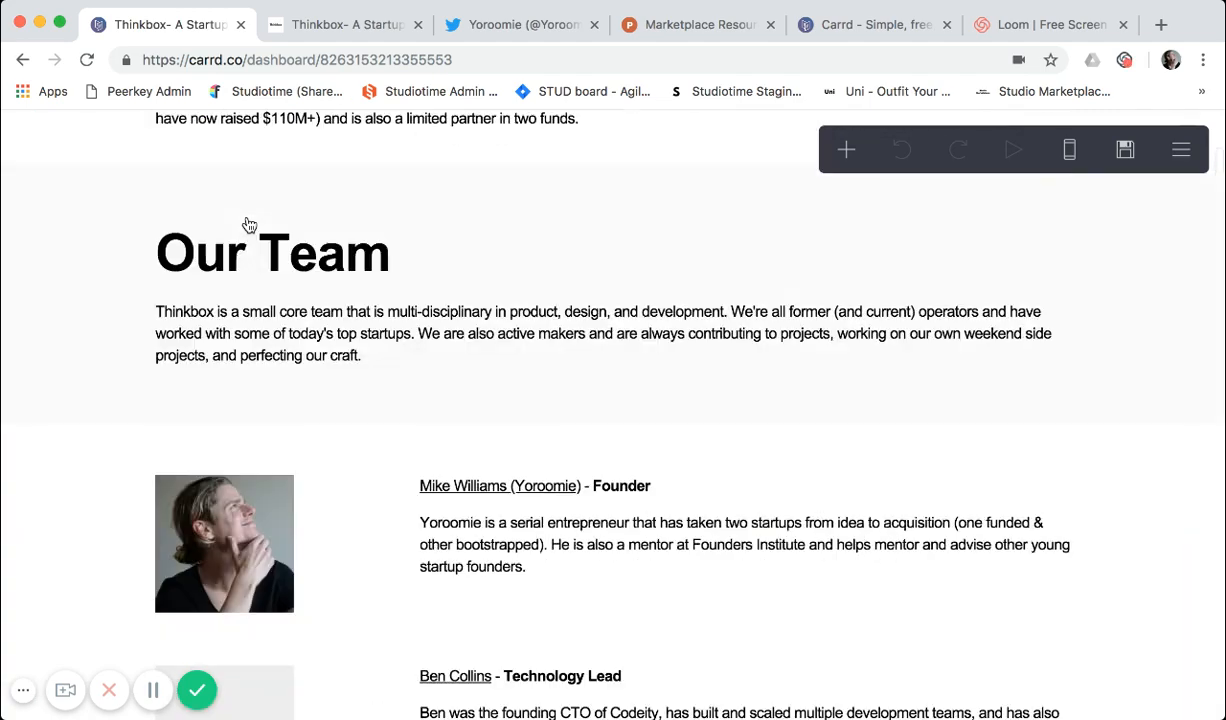
{"action": "scroll", "coordinate": [249, 225], "scroll_direction": "up", "scroll_amount": 10}
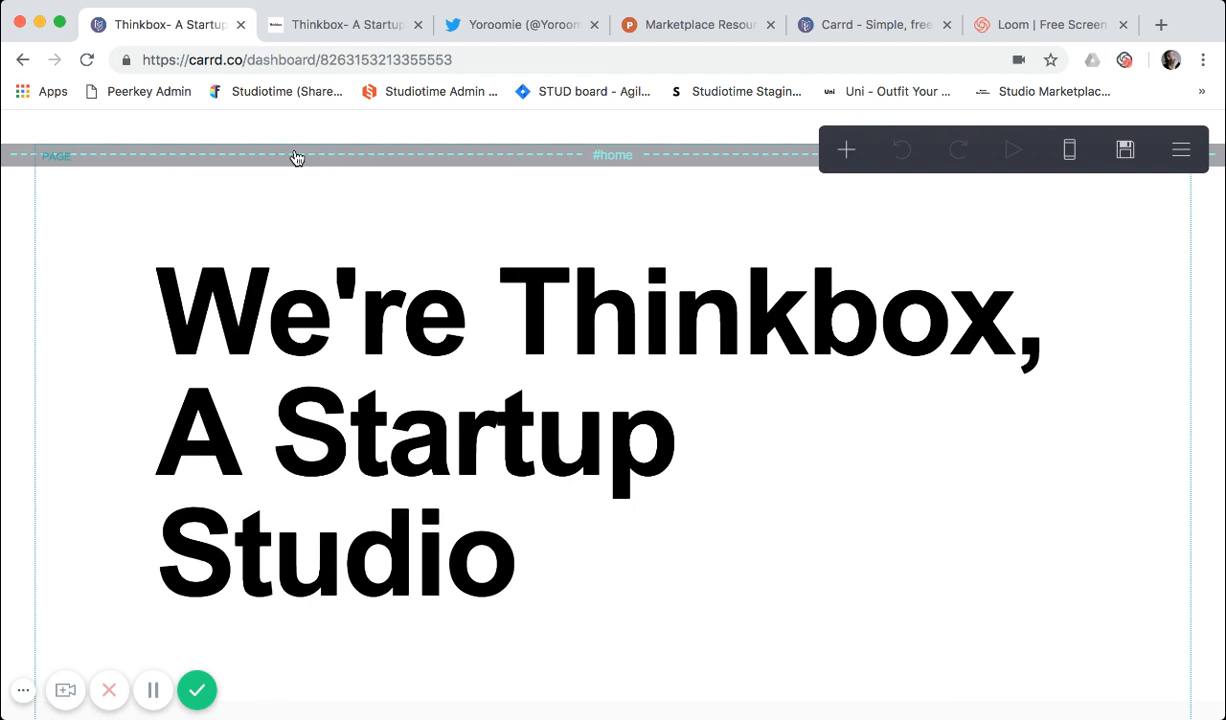
Examine the #home section in the editor, from its heading through the startup studio text and testimonials
{"action": "scroll", "coordinate": [318, 271], "scroll_direction": "down", "scroll_amount": 1}
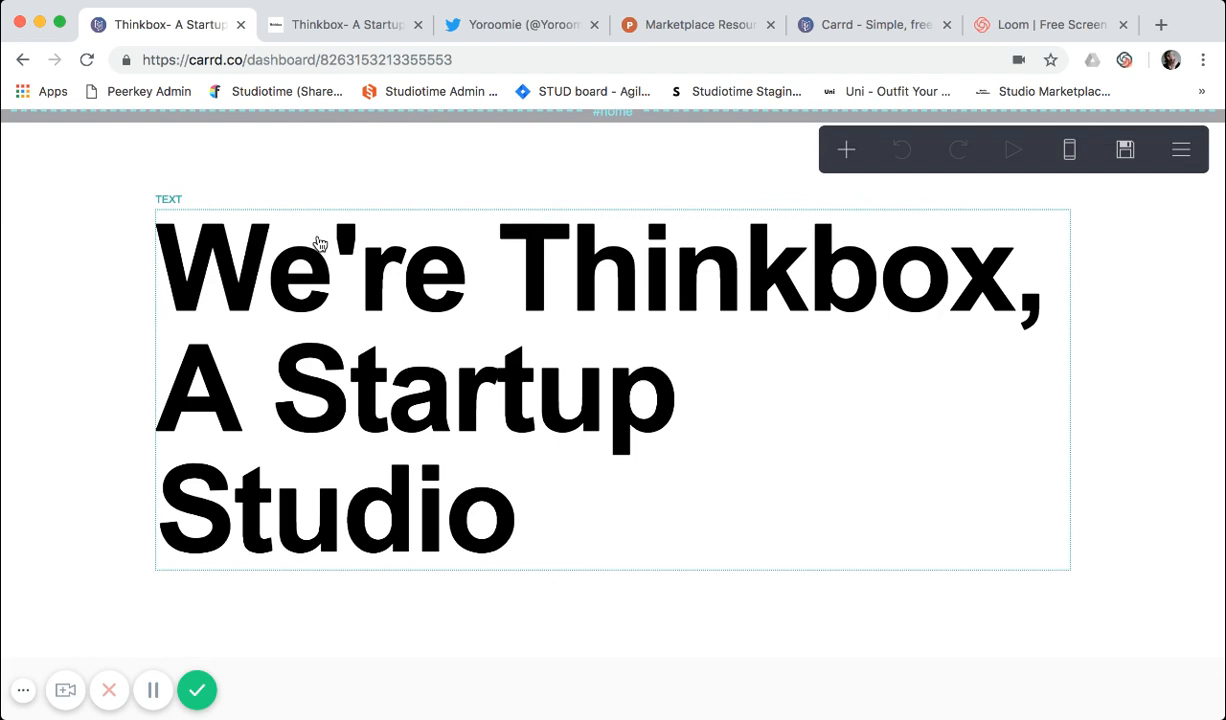
{"action": "scroll", "coordinate": [318, 244], "scroll_direction": "down", "scroll_amount": 2}
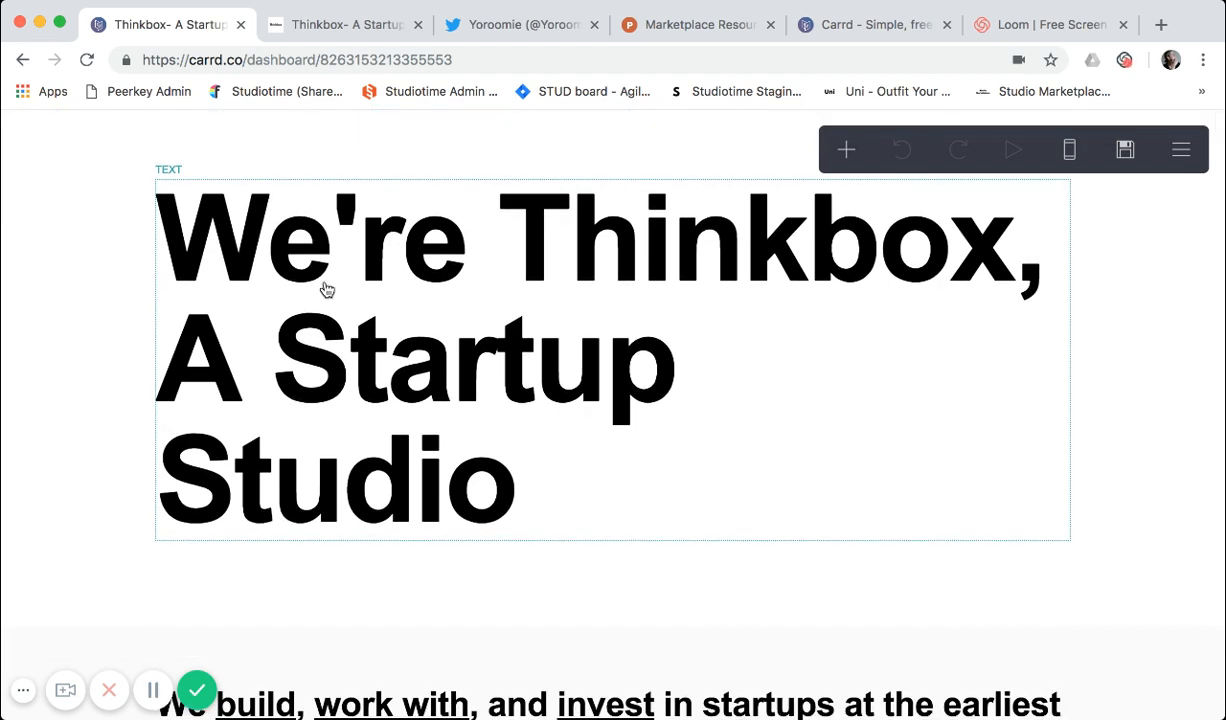
{"action": "scroll", "coordinate": [327, 290], "scroll_direction": "down", "scroll_amount": 5}
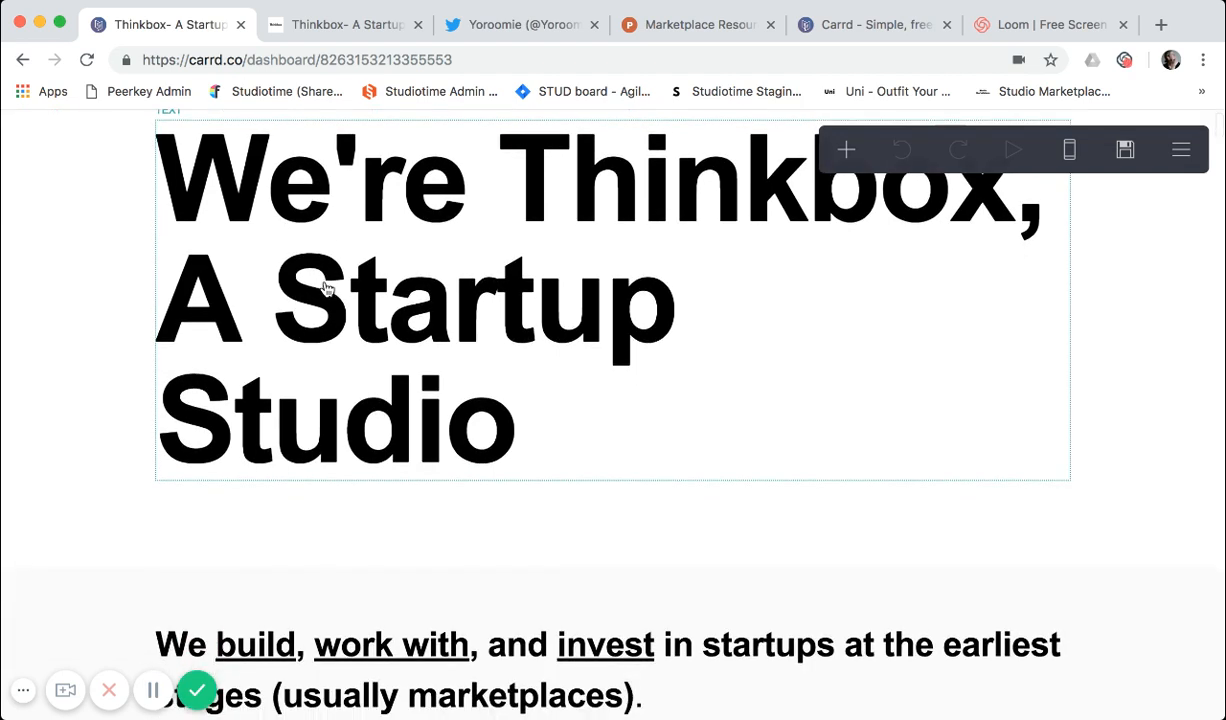
{"action": "scroll", "coordinate": [327, 290], "scroll_direction": "down", "scroll_amount": 7}
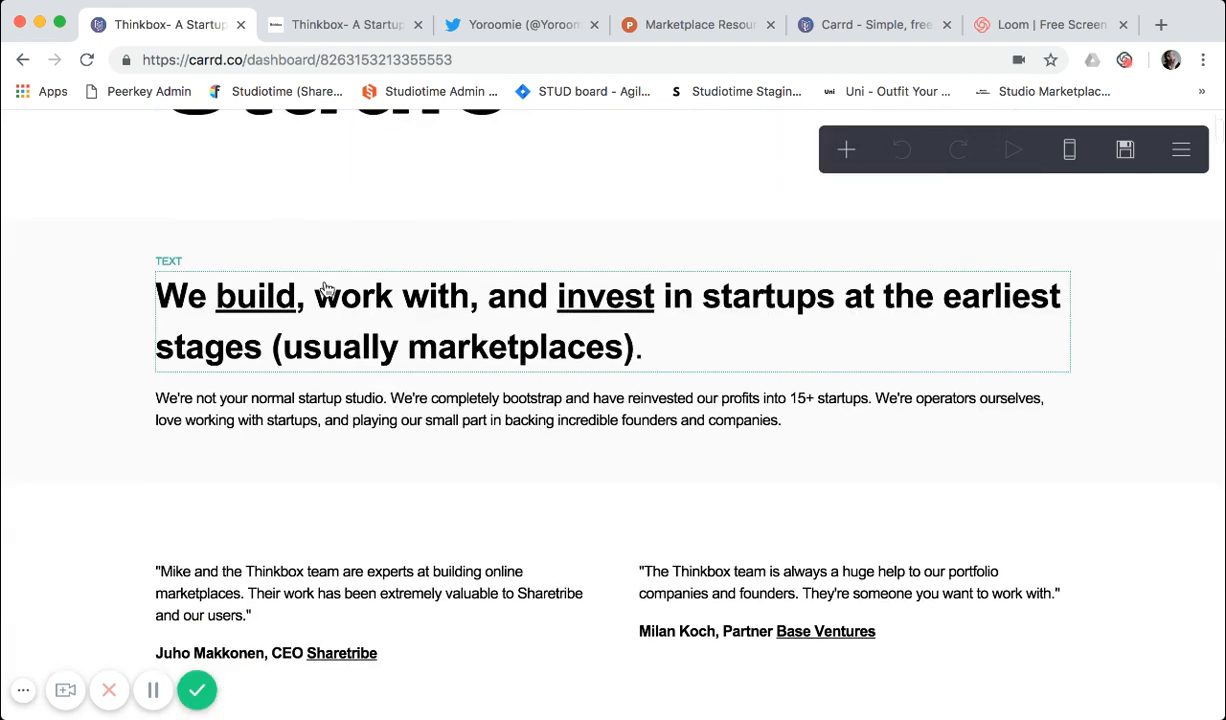
{"action": "scroll", "coordinate": [327, 290], "scroll_direction": "down", "scroll_amount": 2}
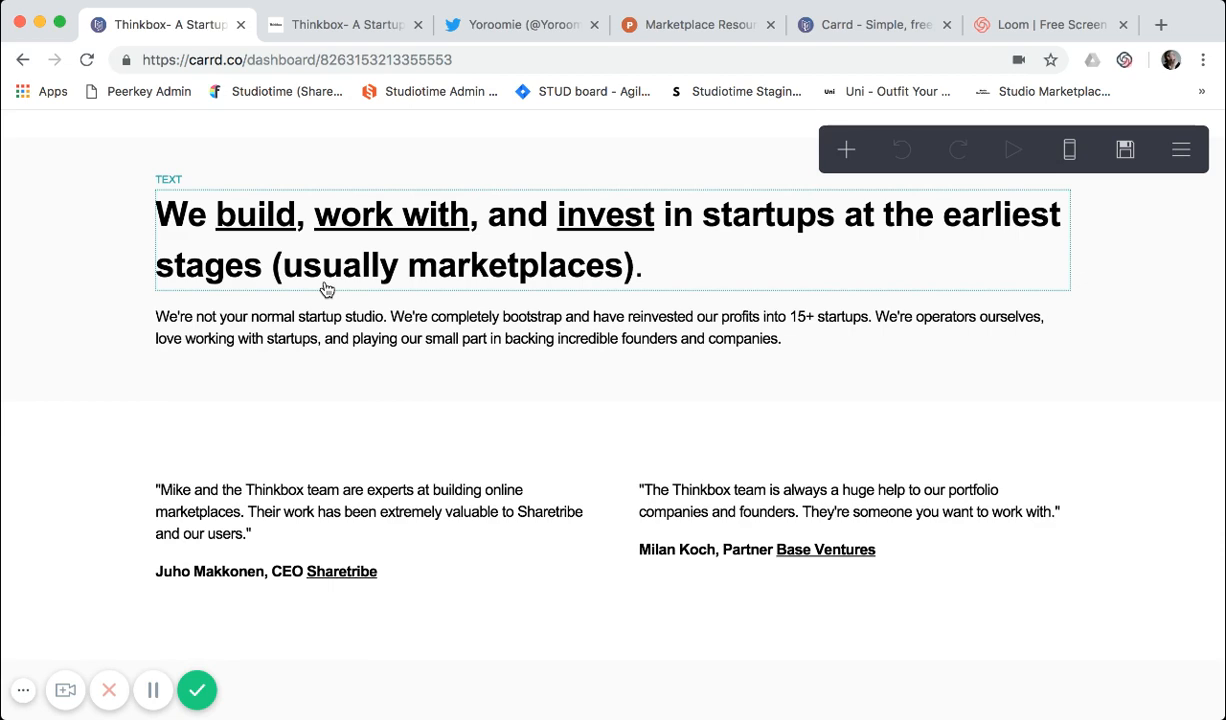
{"action": "scroll", "coordinate": [327, 290], "scroll_direction": "down", "scroll_amount": 5}
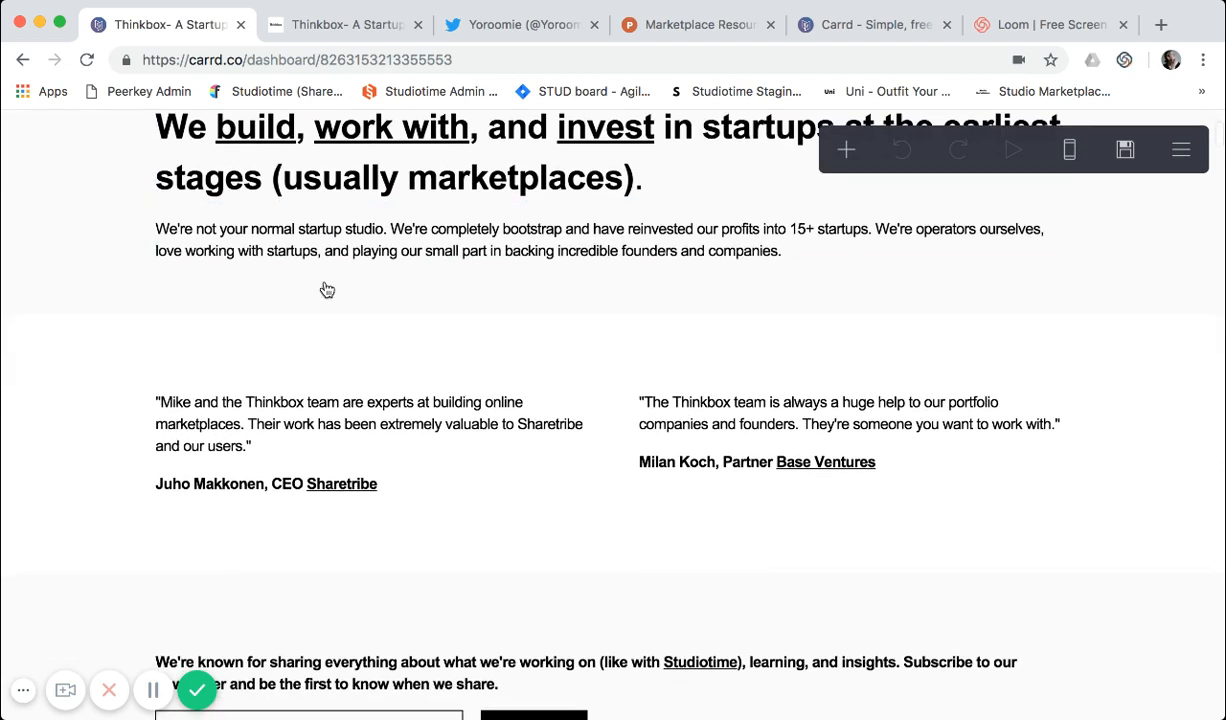
{"action": "scroll", "coordinate": [327, 290], "scroll_direction": "up", "scroll_amount": 9}
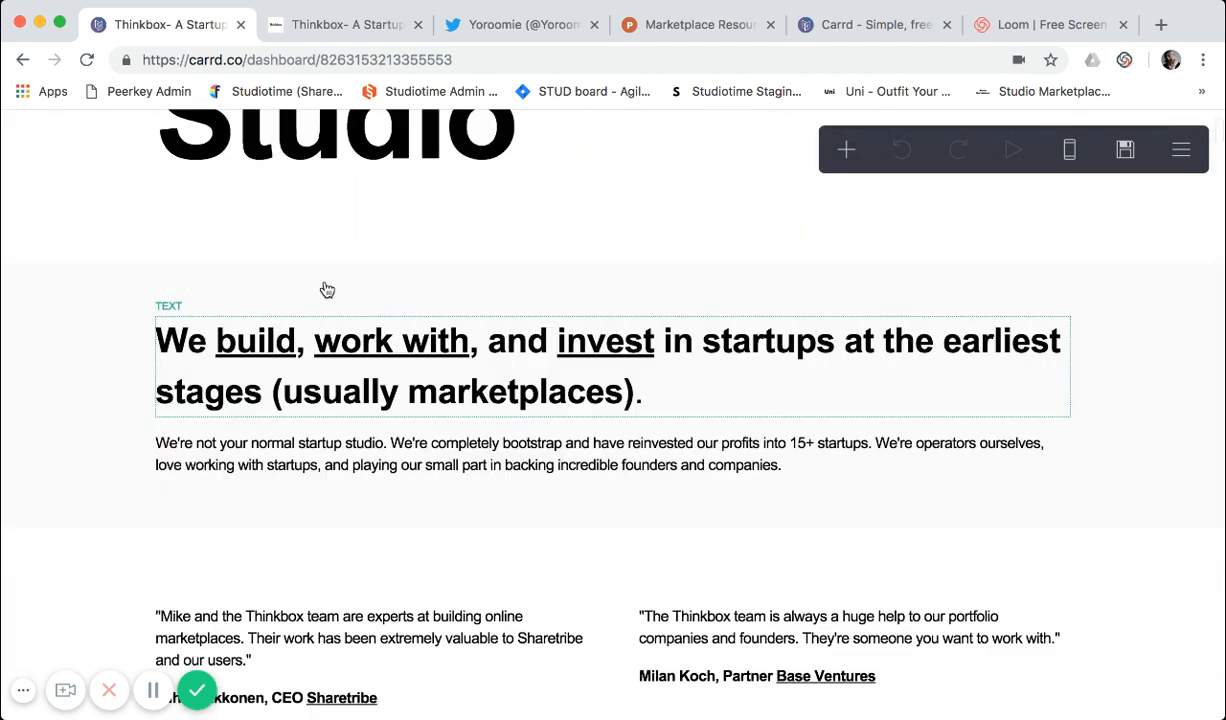
{"action": "scroll", "coordinate": [327, 290], "scroll_direction": "up", "scroll_amount": 9}
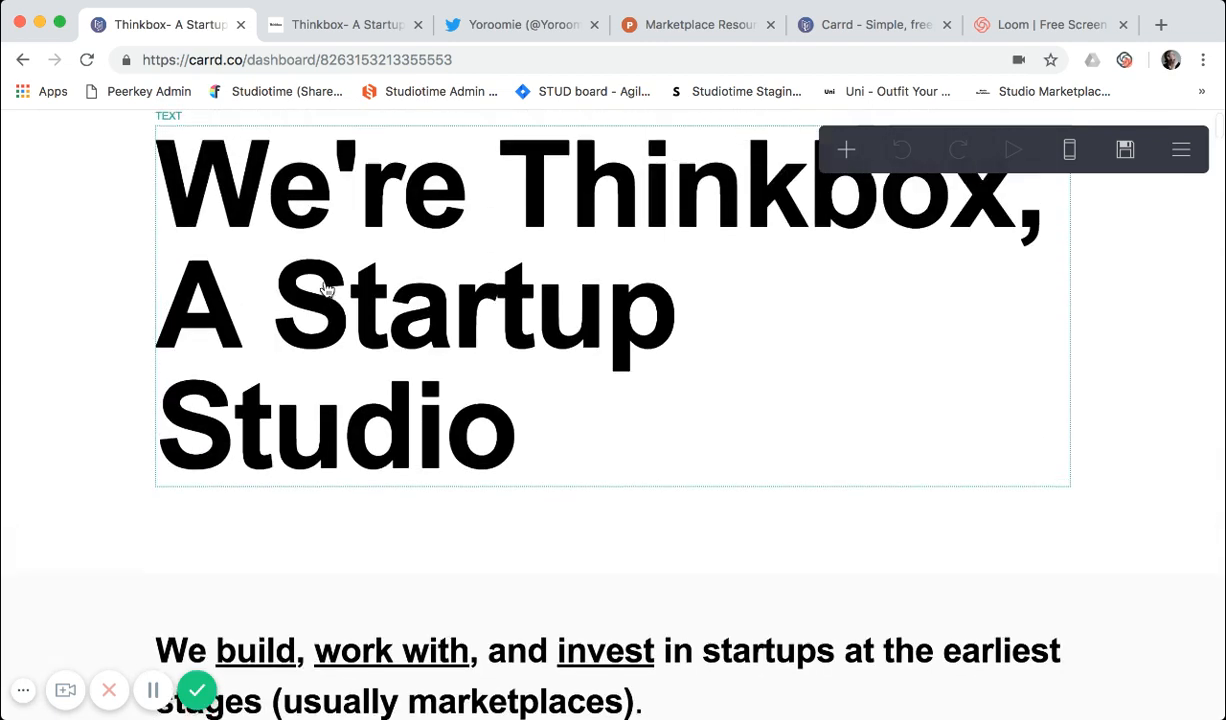
{"action": "scroll", "coordinate": [327, 290], "scroll_direction": "up", "scroll_amount": 2}
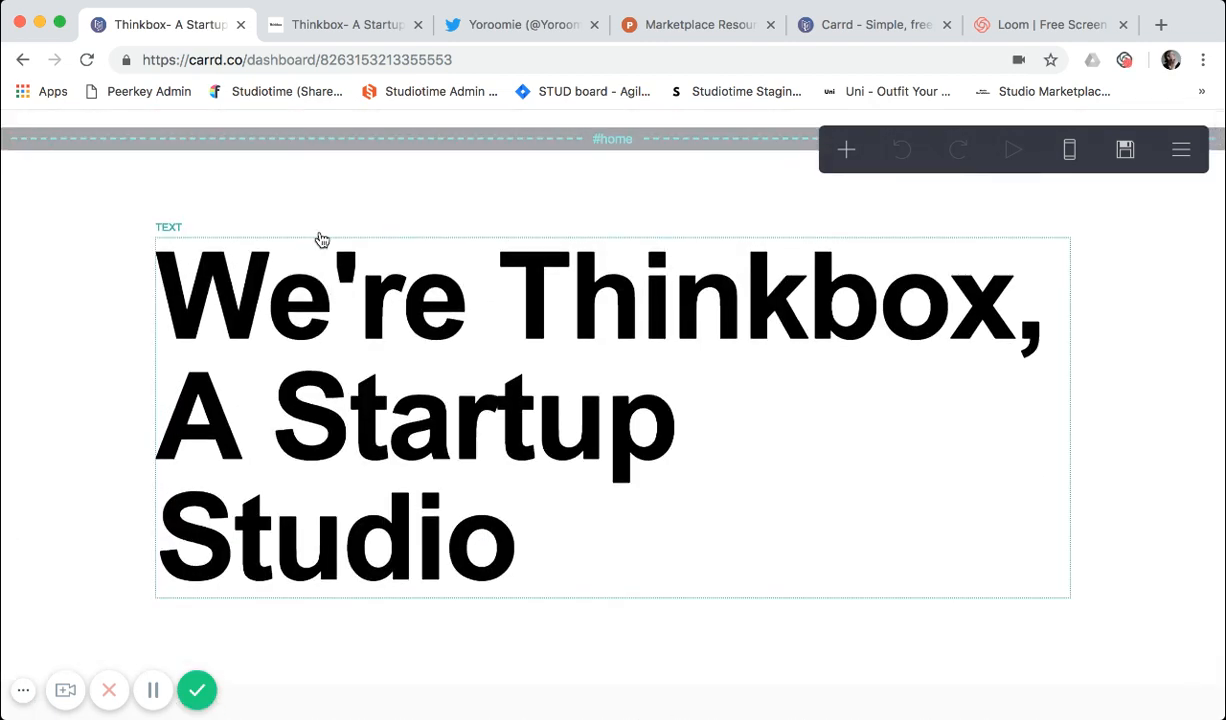
{"action": "scroll", "coordinate": [322, 240], "scroll_direction": "down", "scroll_amount": 1}
{"action": "scroll", "coordinate": [321, 233], "scroll_direction": "up", "scroll_amount": 1}
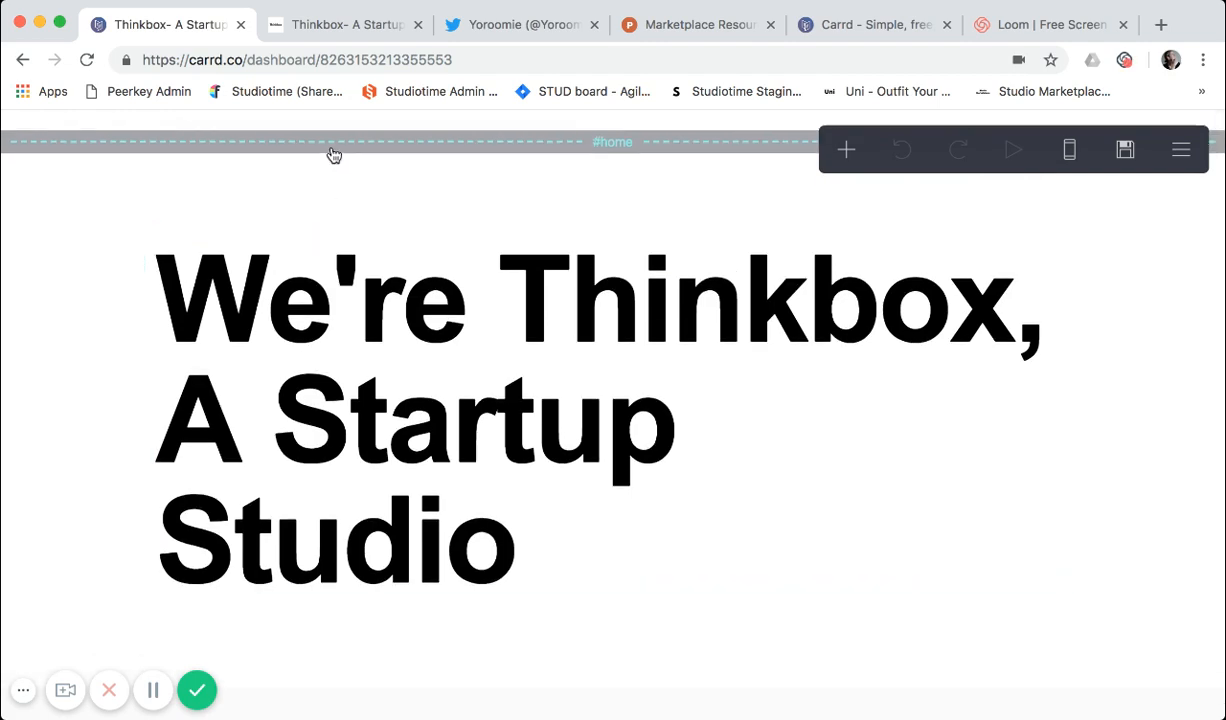
Look from the #home section down to the #about section break and compare it with the About navigation link
{"action": "scroll", "coordinate": [313, 232], "scroll_direction": "down", "scroll_amount": 10}
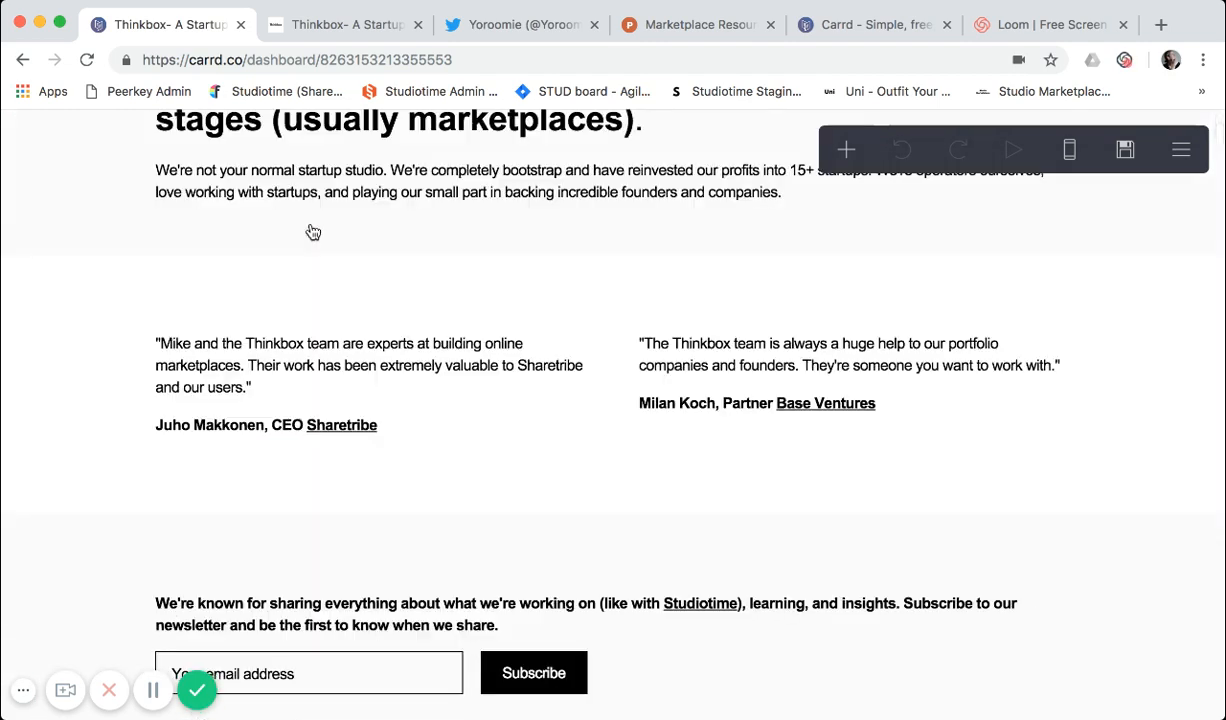
{"action": "scroll", "coordinate": [313, 232], "scroll_direction": "down", "scroll_amount": 8}
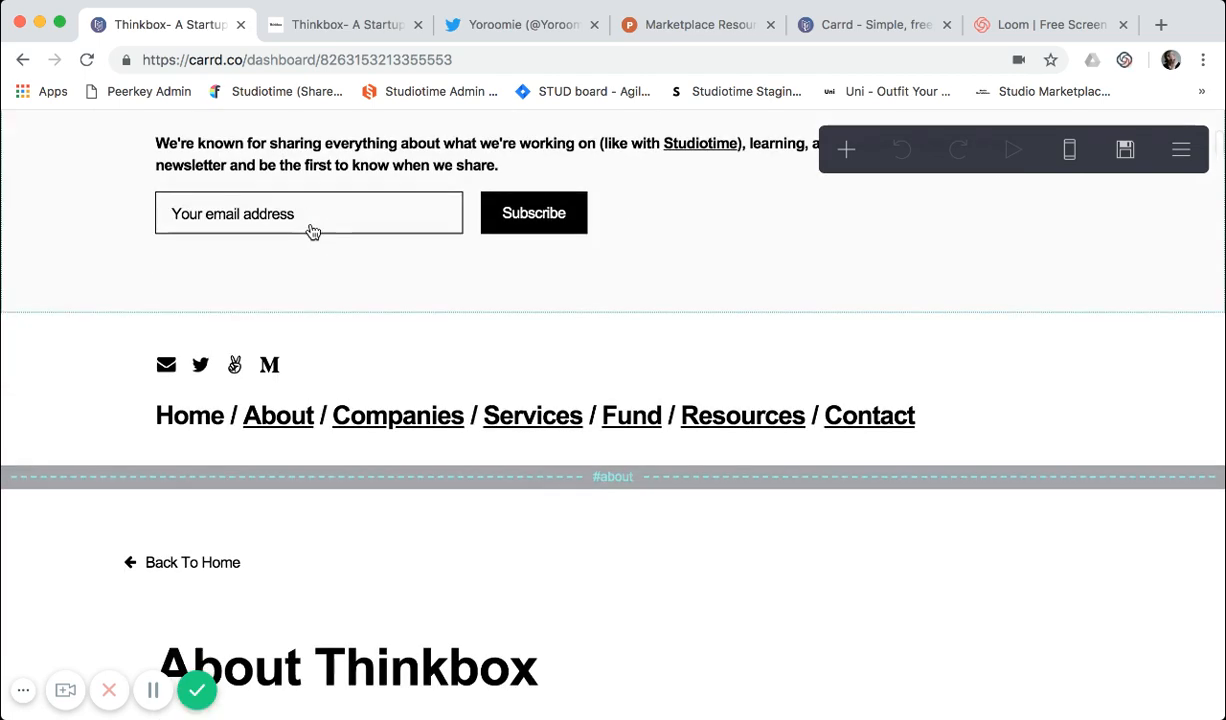
{"action": "scroll", "coordinate": [330, 413], "scroll_direction": "down", "scroll_amount": 4}
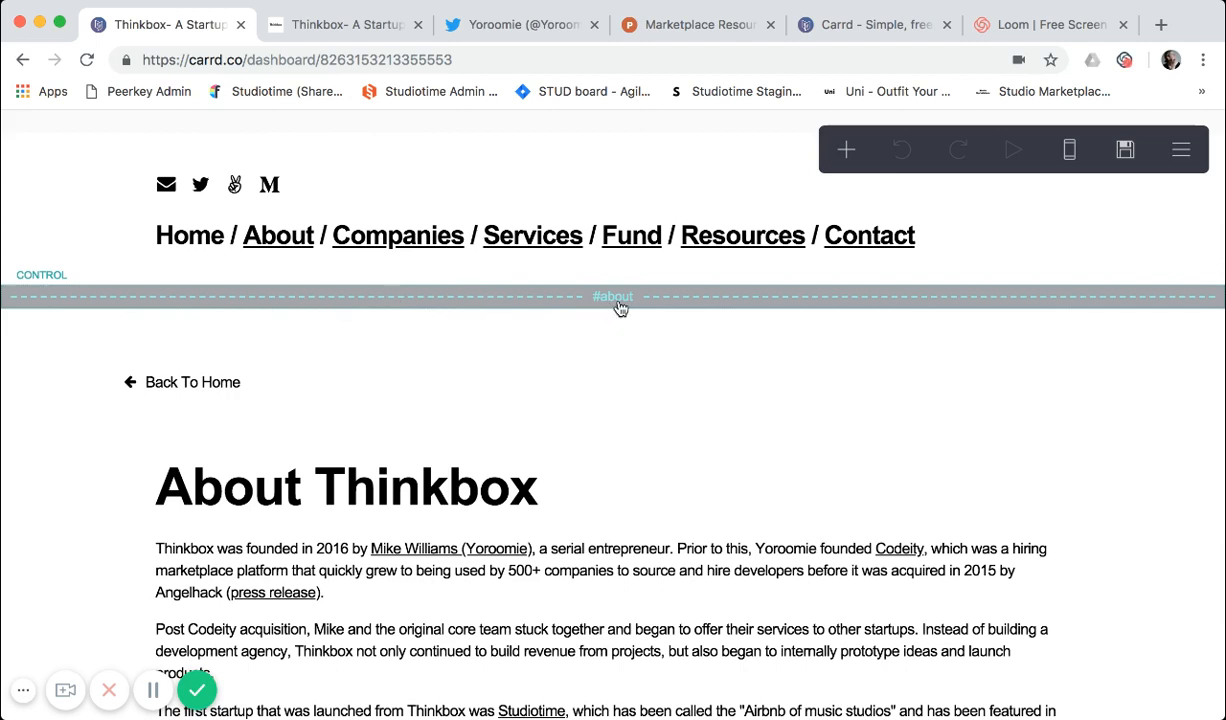
{"action": "scroll", "coordinate": [619, 312], "scroll_direction": "down", "scroll_amount": 1}
{"action": "scroll", "coordinate": [618, 294], "scroll_direction": "up", "scroll_amount": 1}
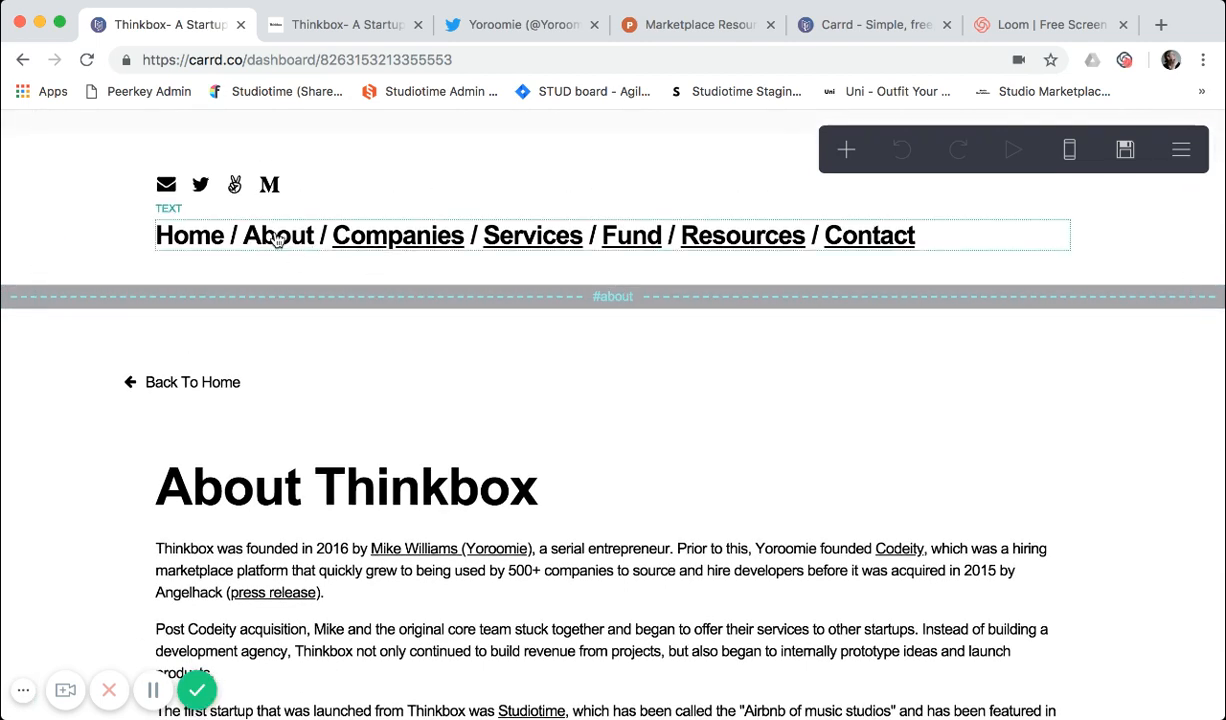
Look through the site's sections from the team profiles through #services and #fund to the #resources list
{"action": "scroll", "coordinate": [277, 333], "scroll_direction": "down", "scroll_amount": 18}
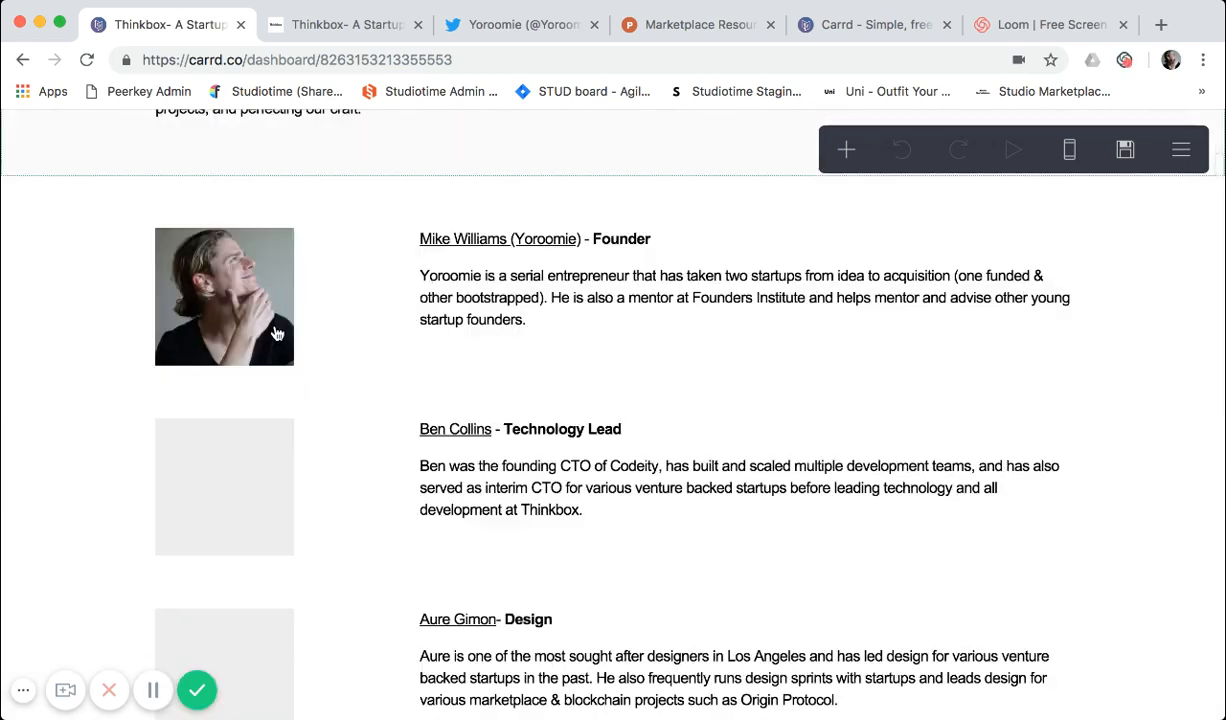
{"action": "scroll", "coordinate": [277, 333], "scroll_direction": "down", "scroll_amount": 15}
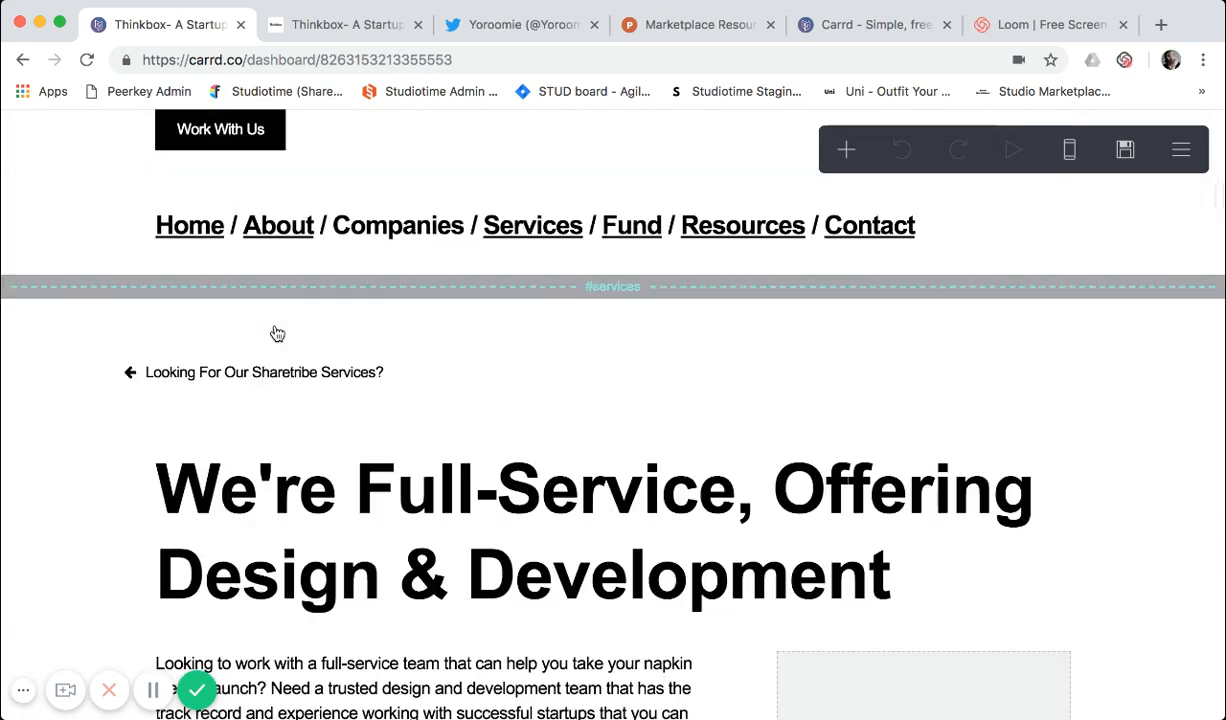
{"action": "scroll", "coordinate": [277, 333], "scroll_direction": "down", "scroll_amount": 15}
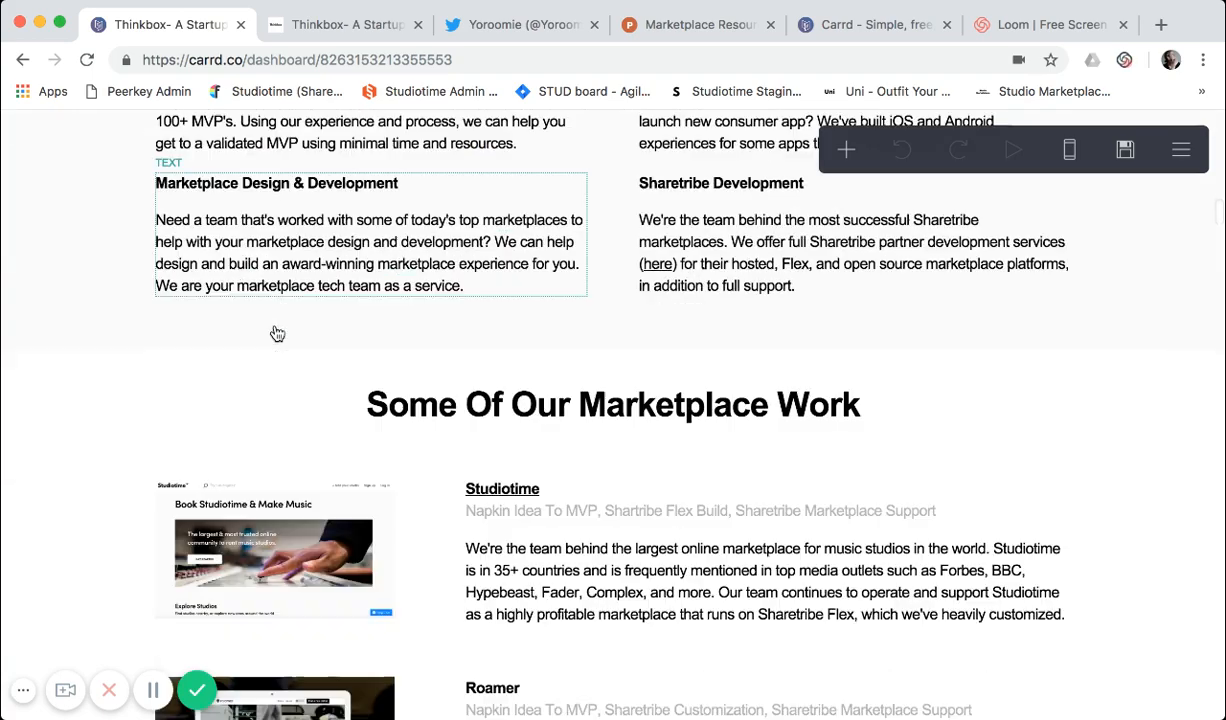
{"action": "scroll", "coordinate": [277, 333], "scroll_direction": "down", "scroll_amount": 15}
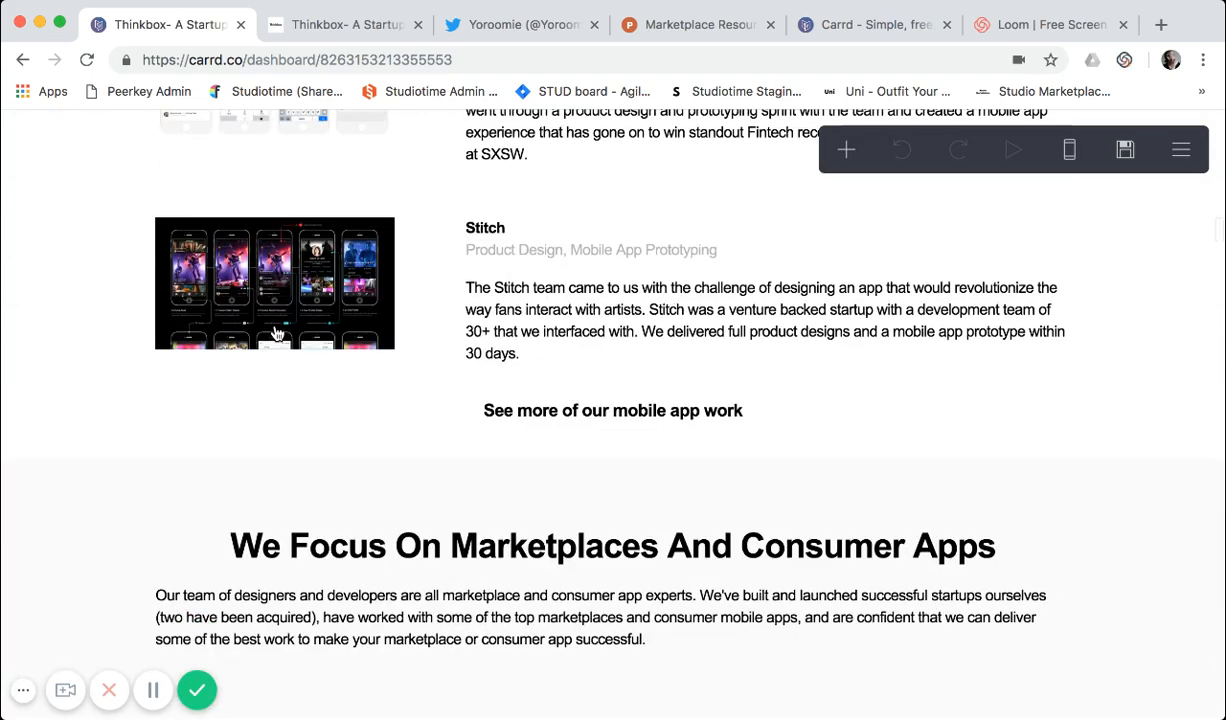
{"action": "scroll", "coordinate": [277, 333], "scroll_direction": "down", "scroll_amount": 15}
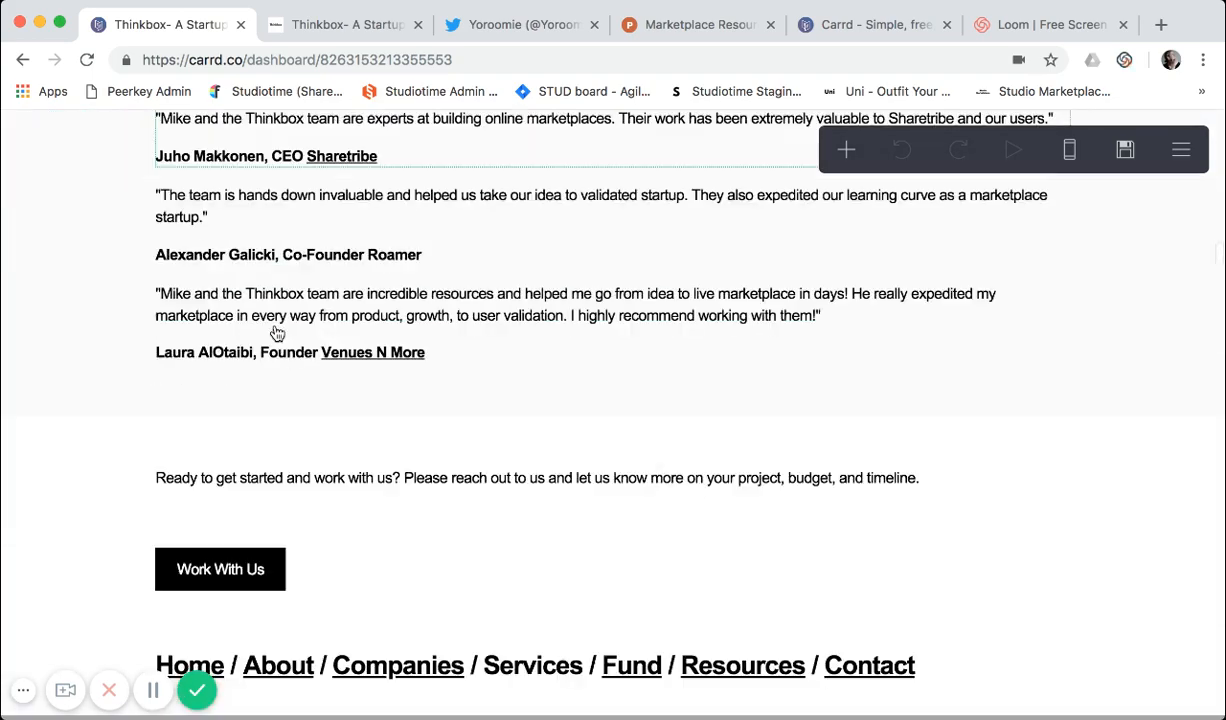
{"action": "scroll", "coordinate": [277, 333], "scroll_direction": "down", "scroll_amount": 10}
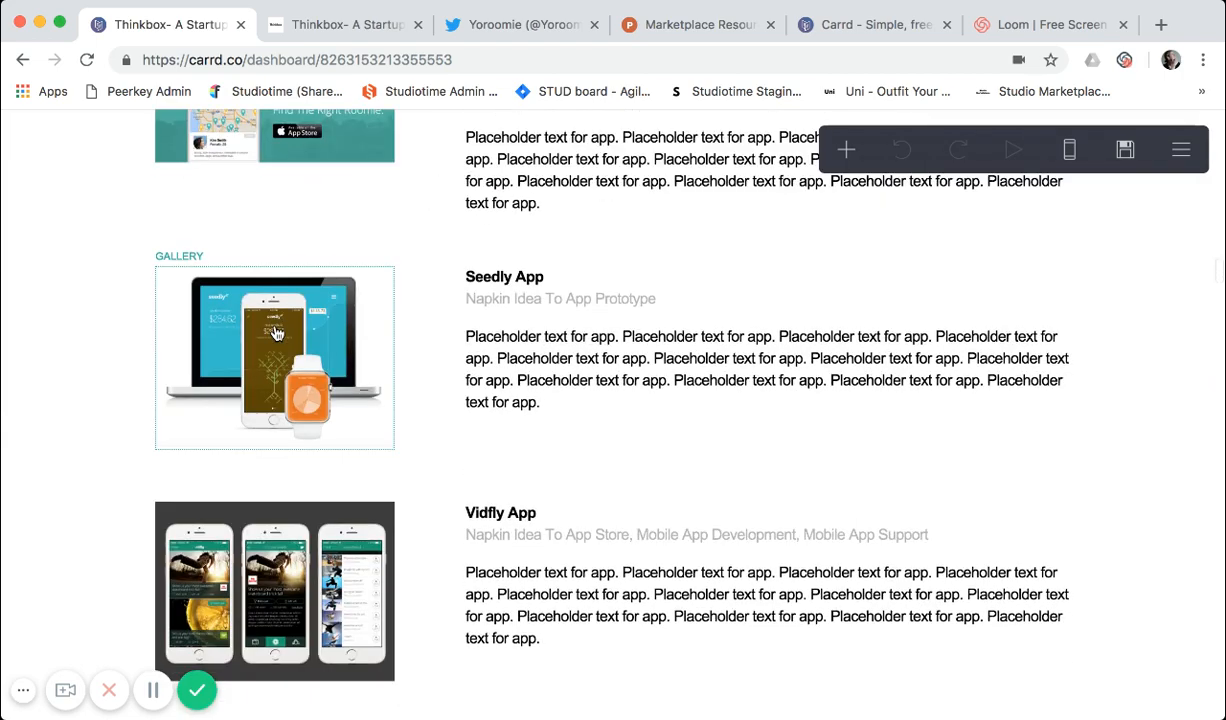
{"action": "scroll", "coordinate": [277, 333], "scroll_direction": "down", "scroll_amount": 10}
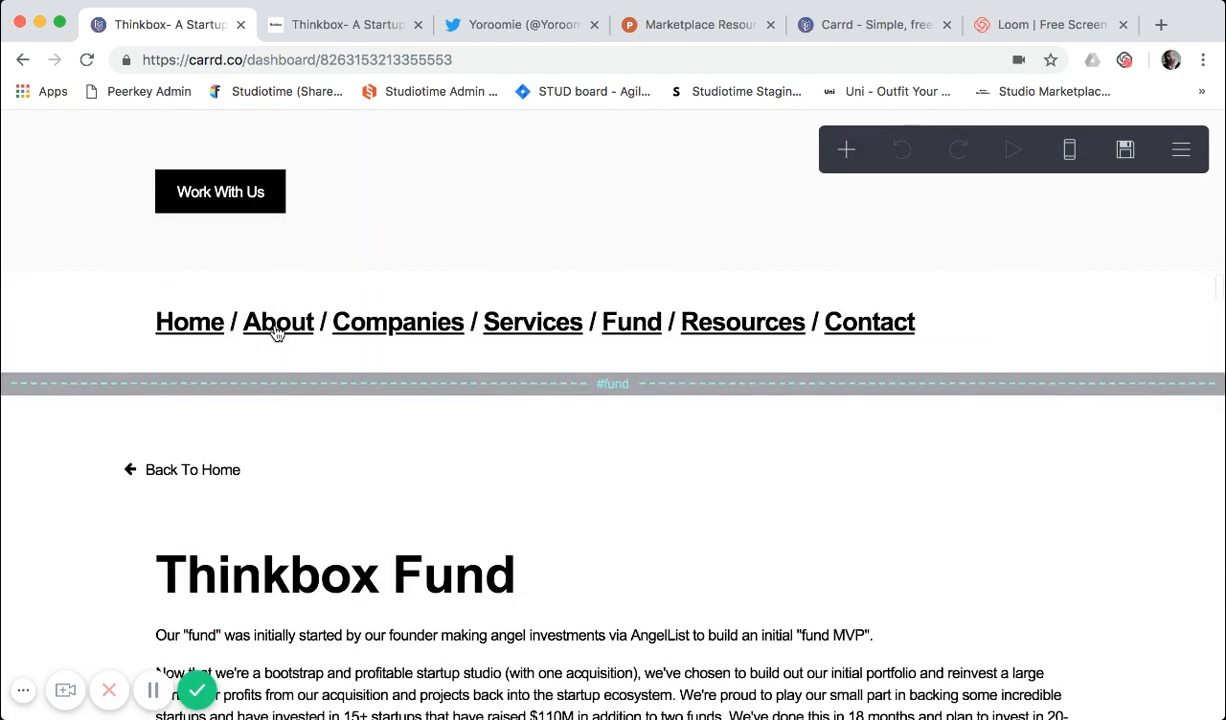
{"action": "scroll", "coordinate": [277, 333], "scroll_direction": "down", "scroll_amount": 15}
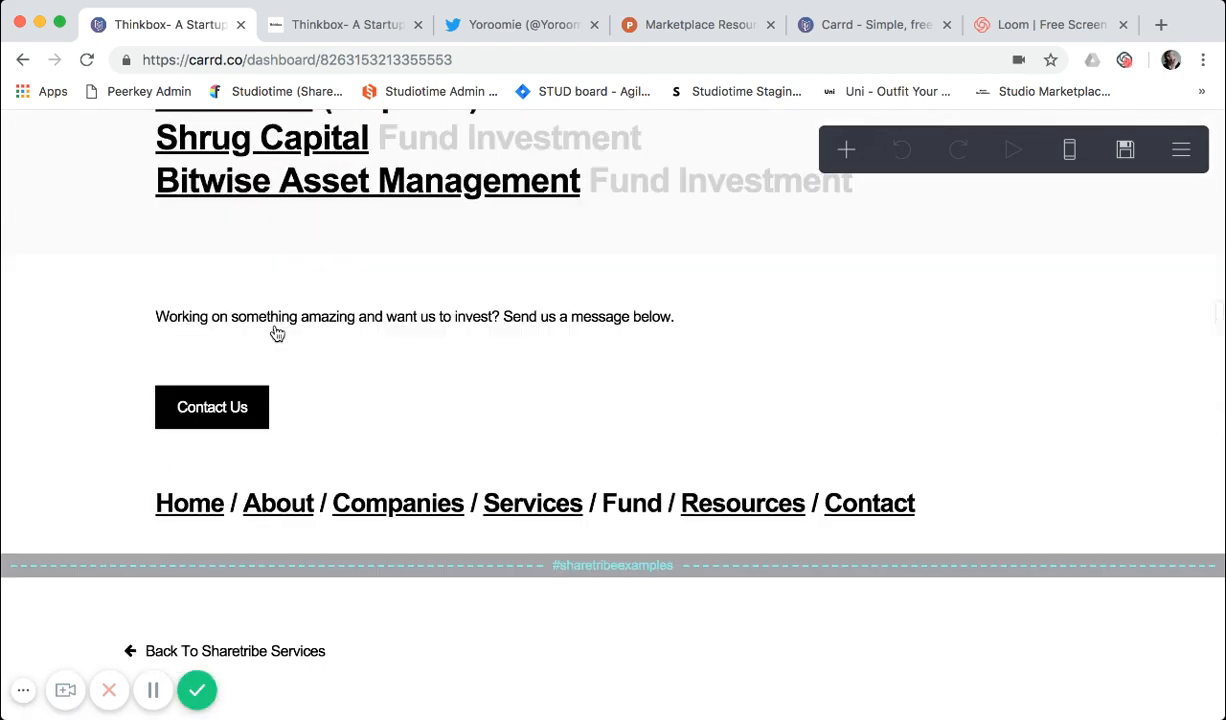
{"action": "scroll", "coordinate": [277, 333], "scroll_direction": "down", "scroll_amount": 10}
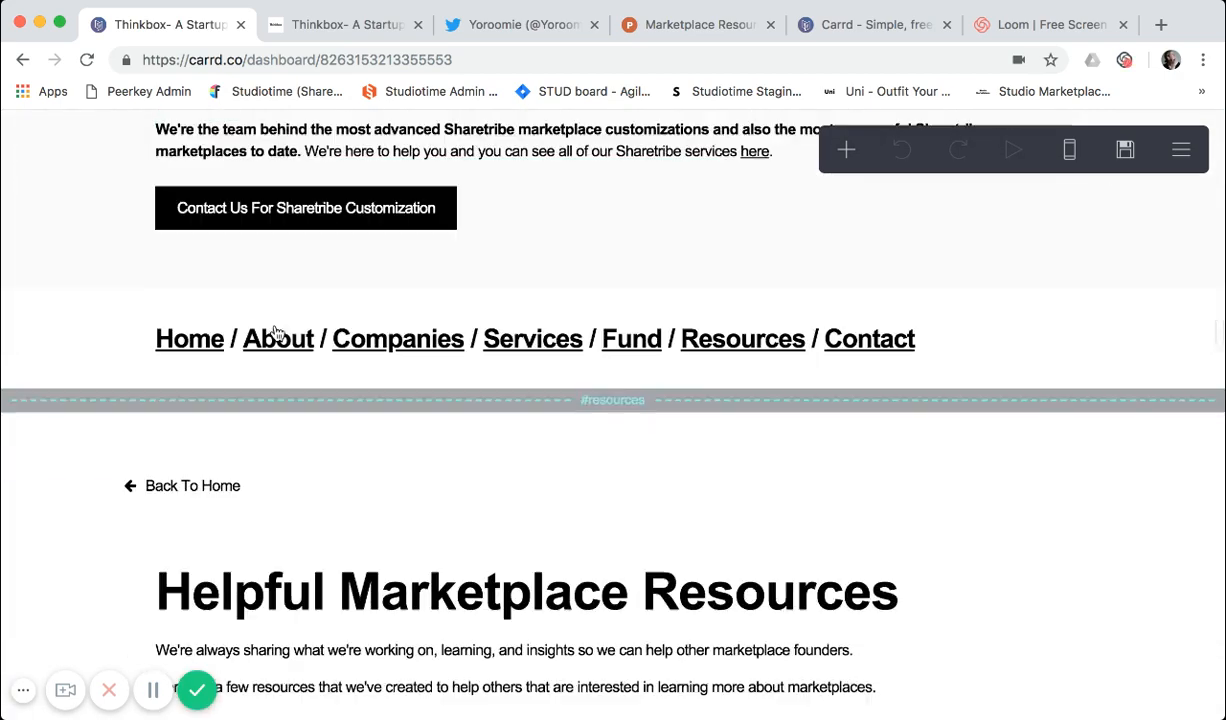
{"action": "scroll", "coordinate": [277, 333], "scroll_direction": "down", "scroll_amount": 10}
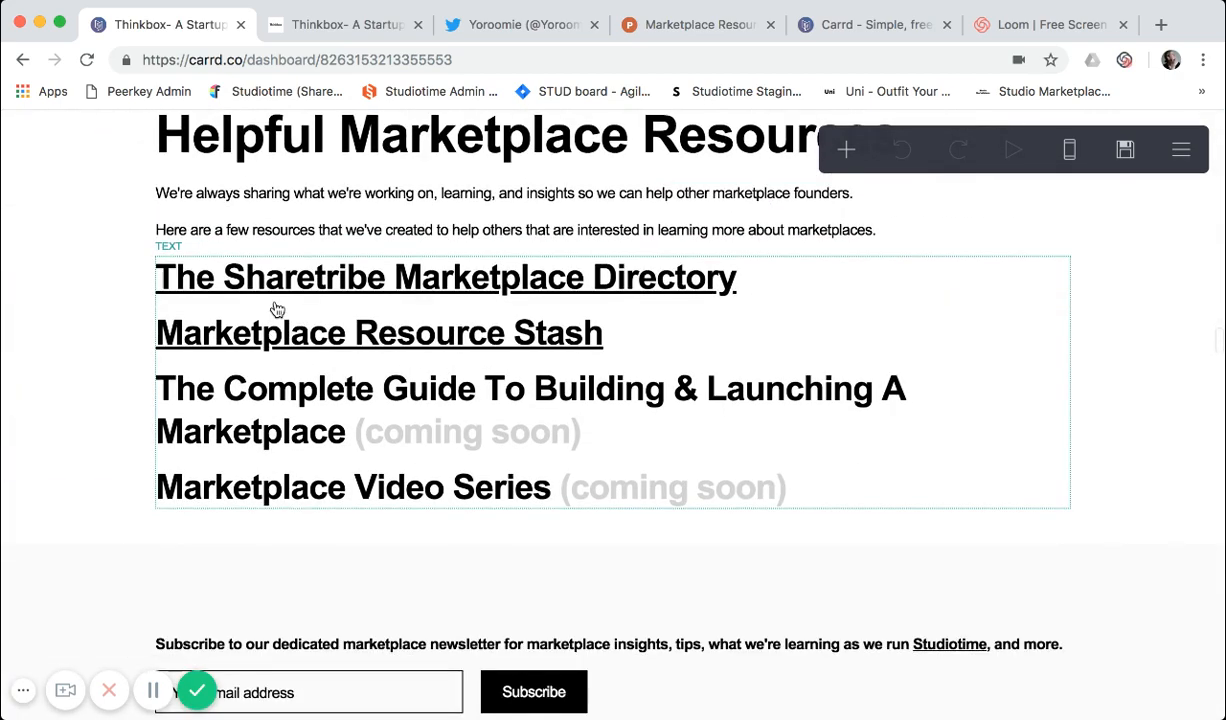
Look past the Sharetribe service pages to the #resourcestash section break and examine the Marketplace Resource Stash introduction below it
{"action": "scroll", "coordinate": [277, 310], "scroll_direction": "down", "scroll_amount": 15}
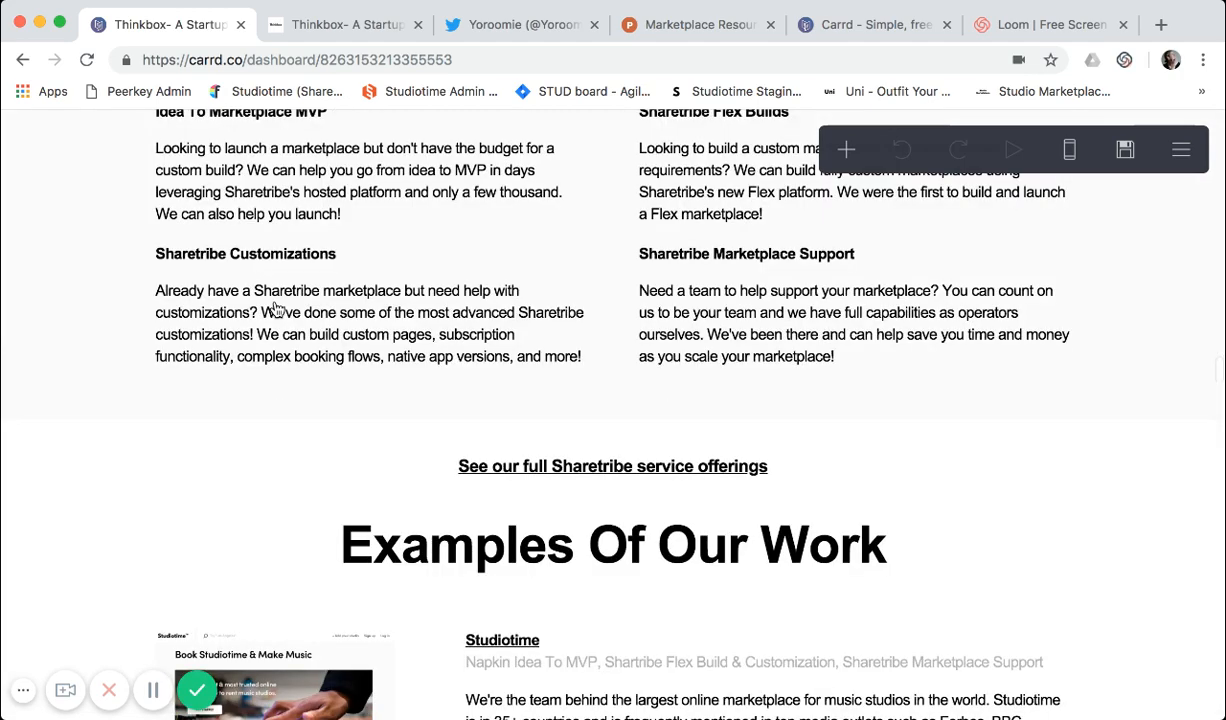
{"action": "scroll", "coordinate": [277, 310], "scroll_direction": "down", "scroll_amount": 15}
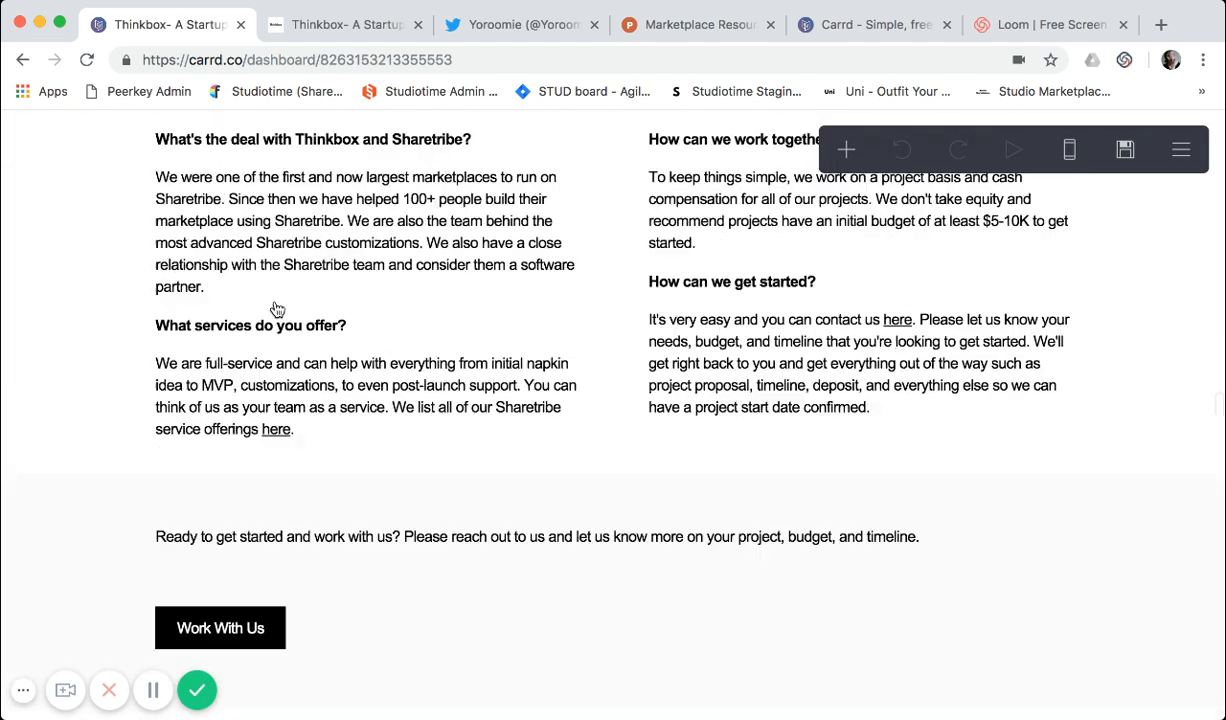
{"action": "scroll", "coordinate": [277, 310], "scroll_direction": "down", "scroll_amount": 15}
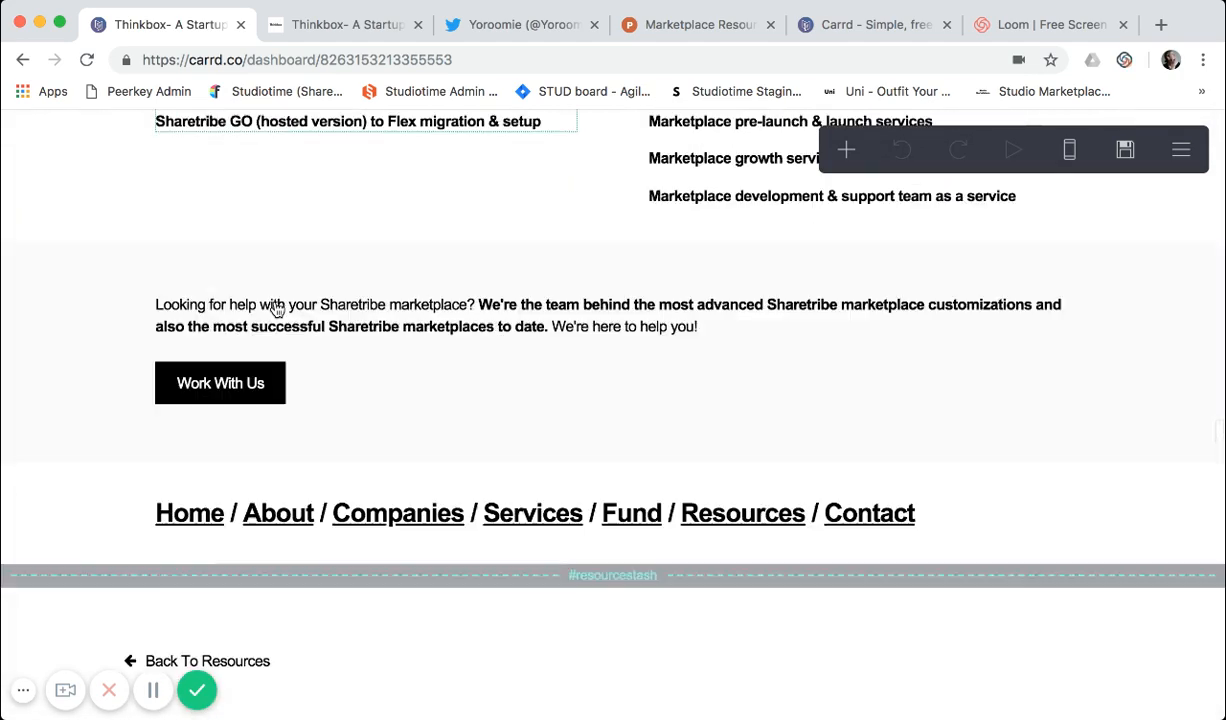
{"action": "scroll", "coordinate": [277, 310], "scroll_direction": "up", "scroll_amount": 2}
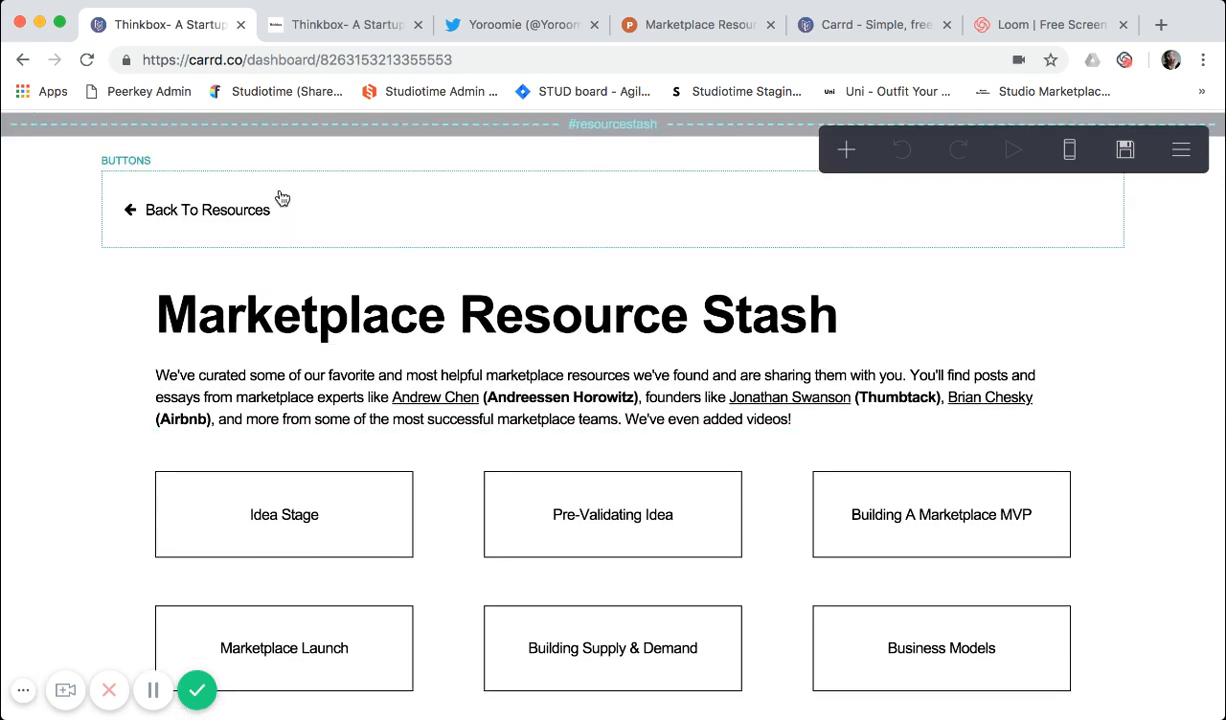
{"action": "scroll", "coordinate": [70, 265], "scroll_direction": "up", "scroll_amount": 4}
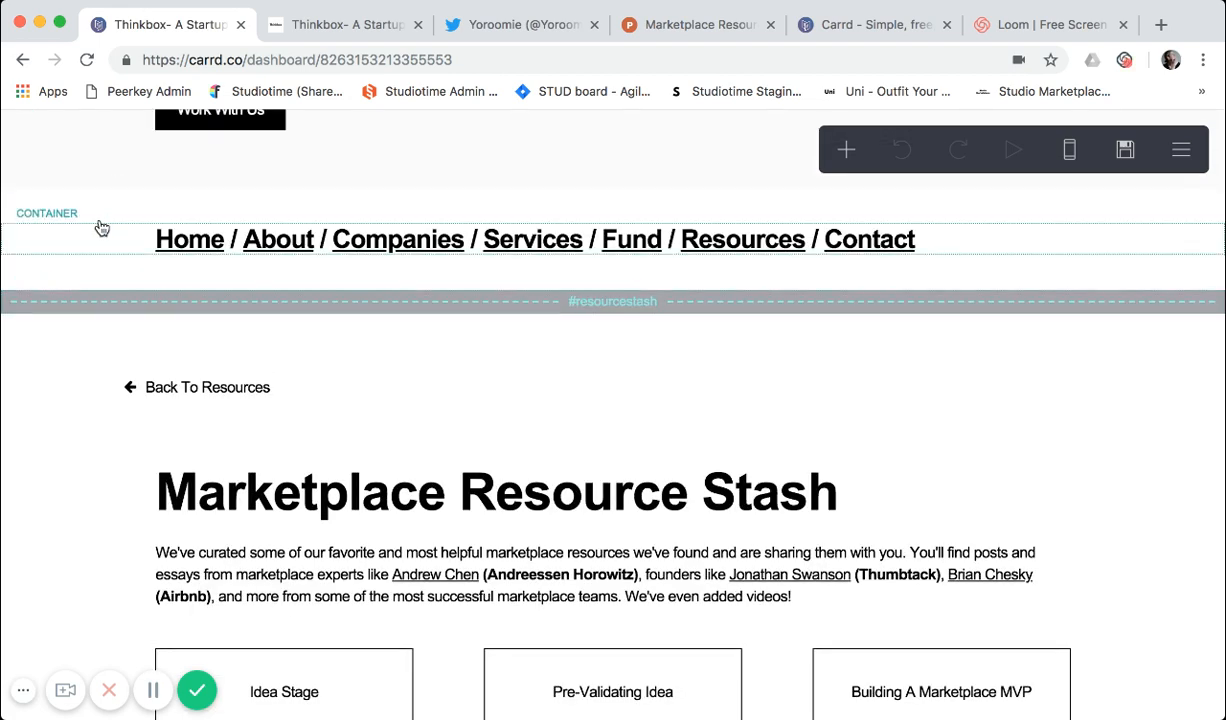
{"action": "scroll", "coordinate": [96, 227], "scroll_direction": "up", "scroll_amount": 3}
{"action": "scroll", "coordinate": [109, 282], "scroll_direction": "down", "scroll_amount": 2}
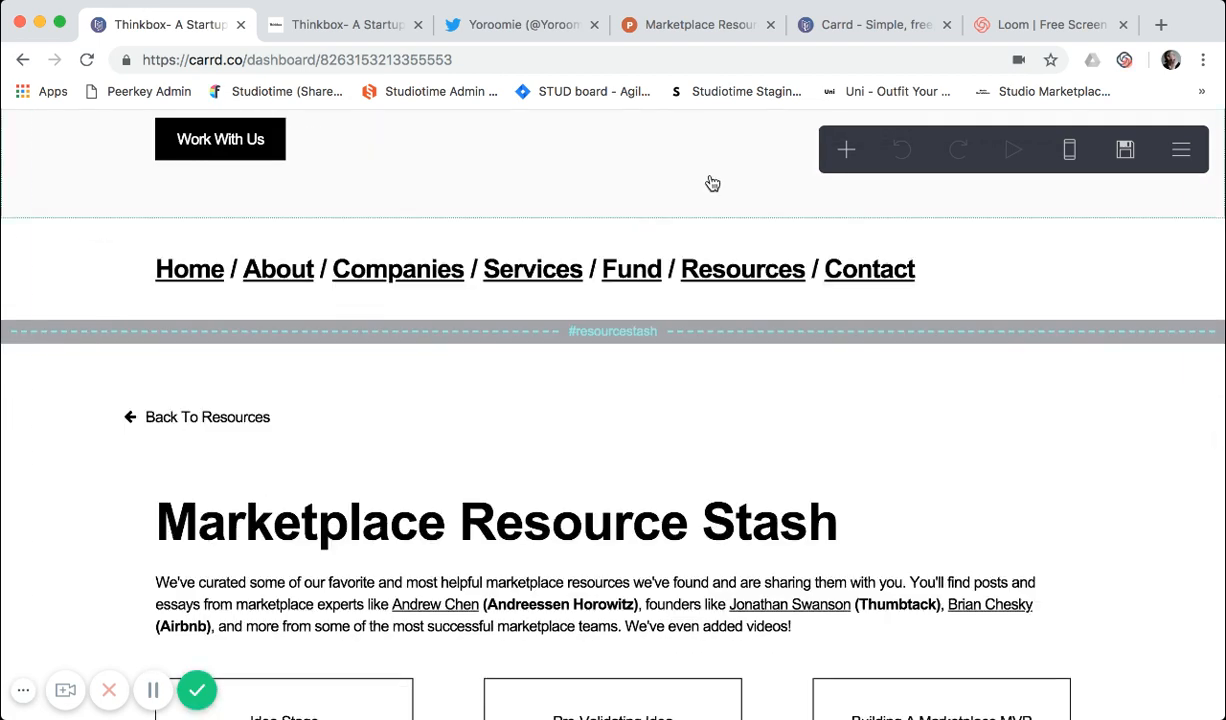
Add a Section Break control named "resource" at the end of the site
{"action": "left_click", "coordinate": [846, 152]}
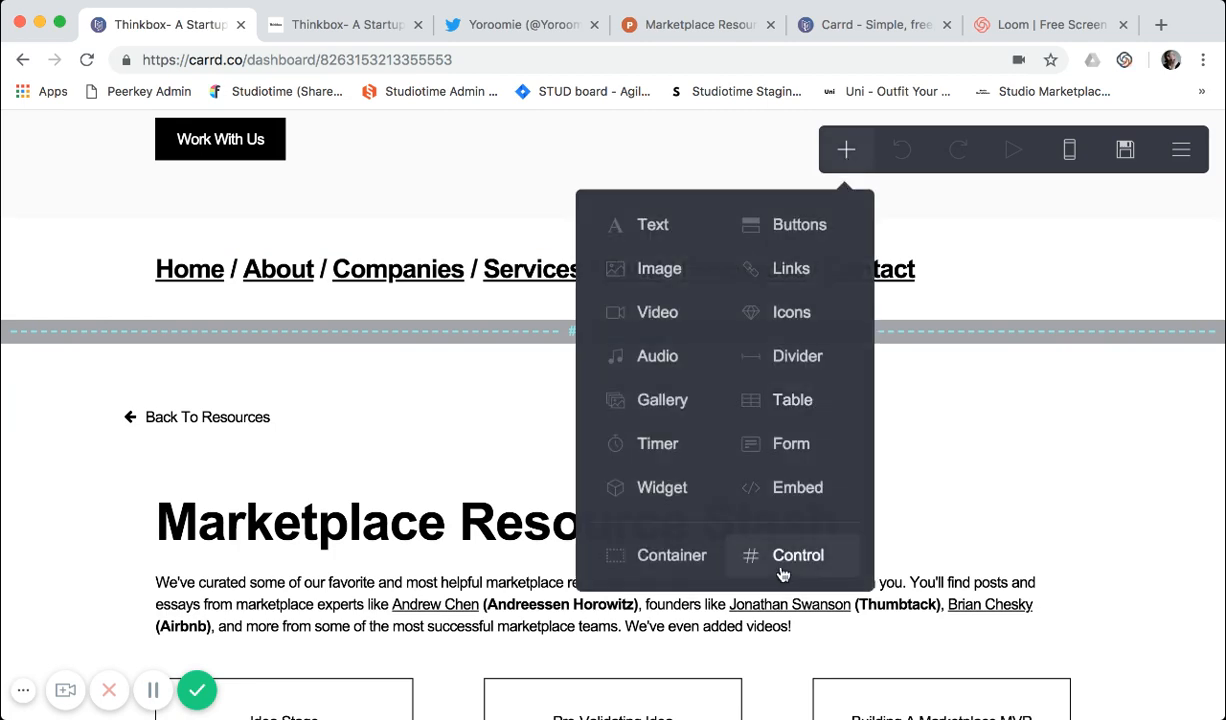
{"action": "left_click", "coordinate": [783, 557]}
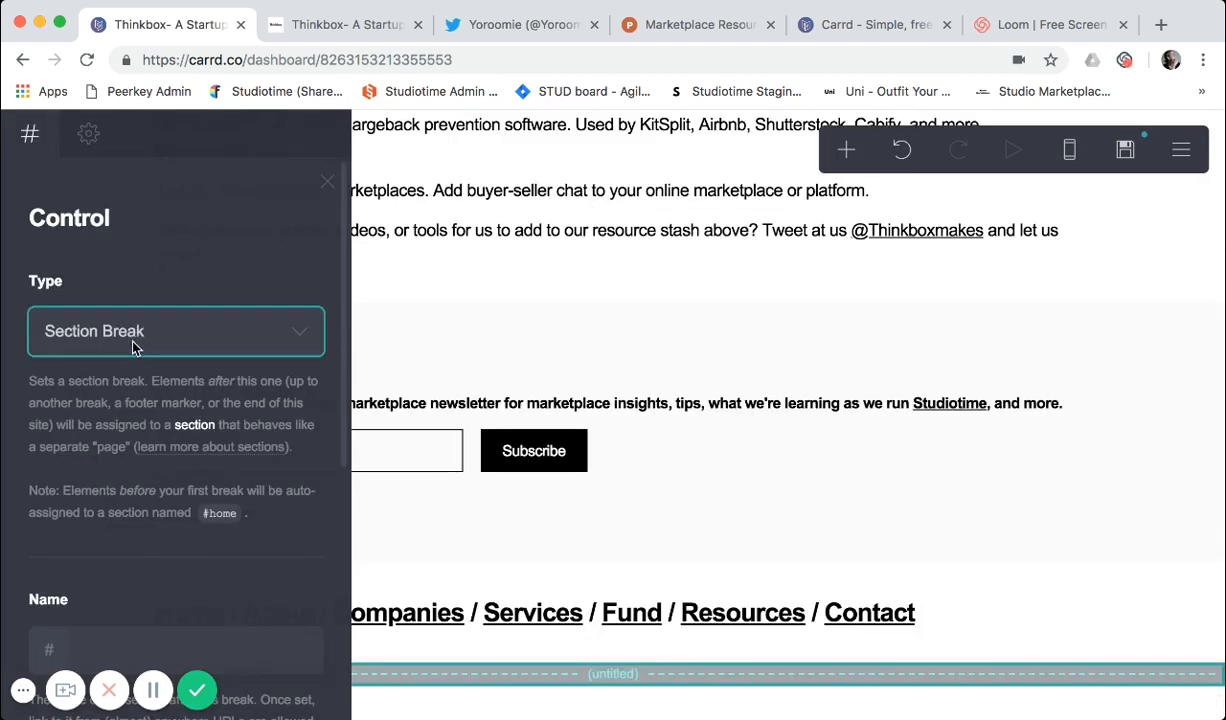
{"action": "scroll", "coordinate": [118, 534], "scroll_direction": "down", "scroll_amount": 3}
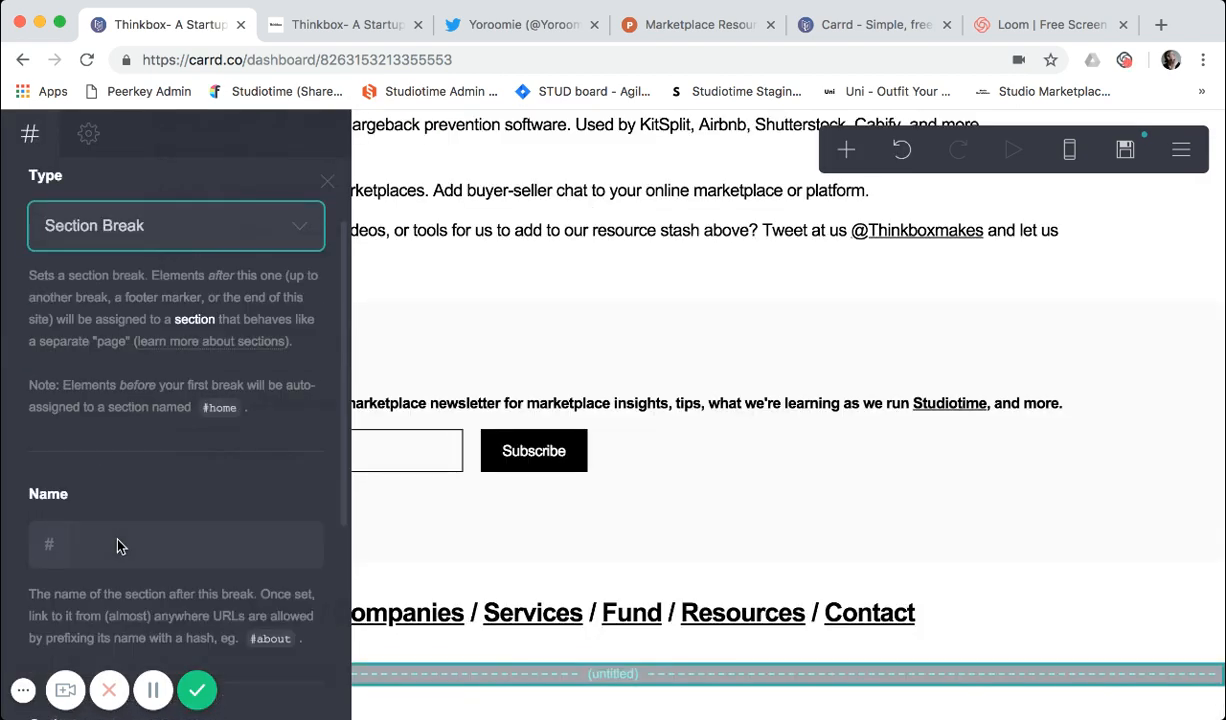
{"action": "left_click", "coordinate": [104, 485]}
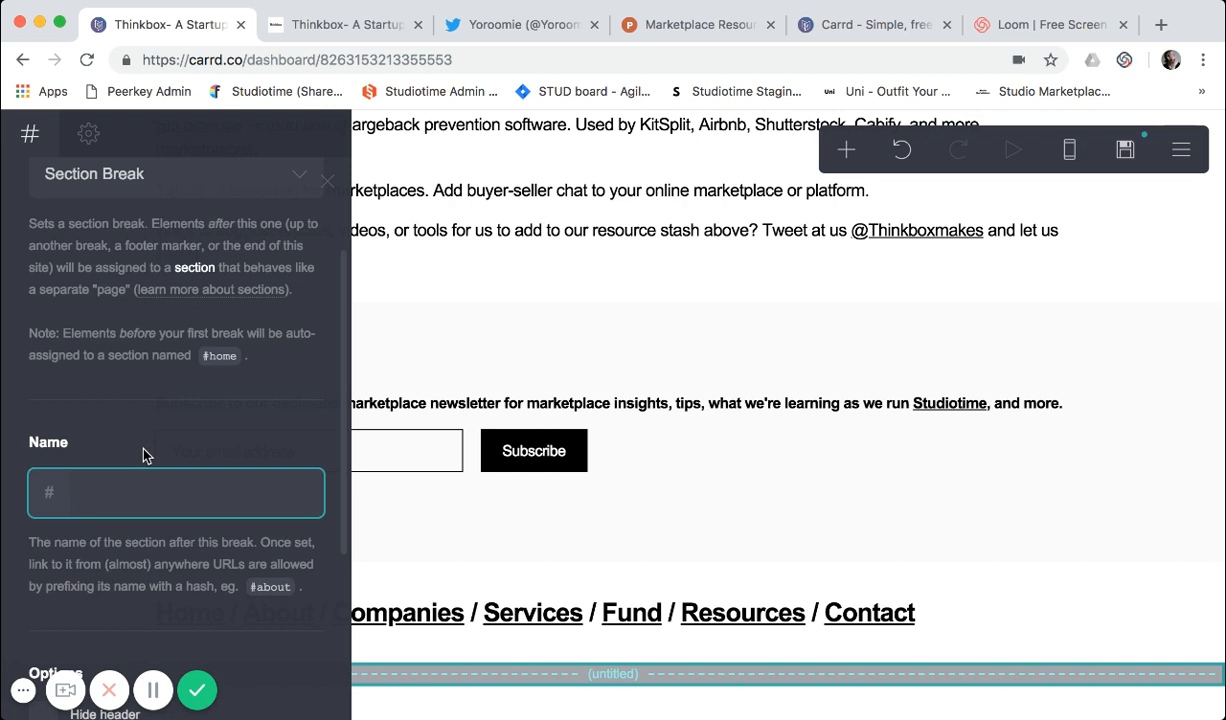
{"action": "type", "text": "resource"}
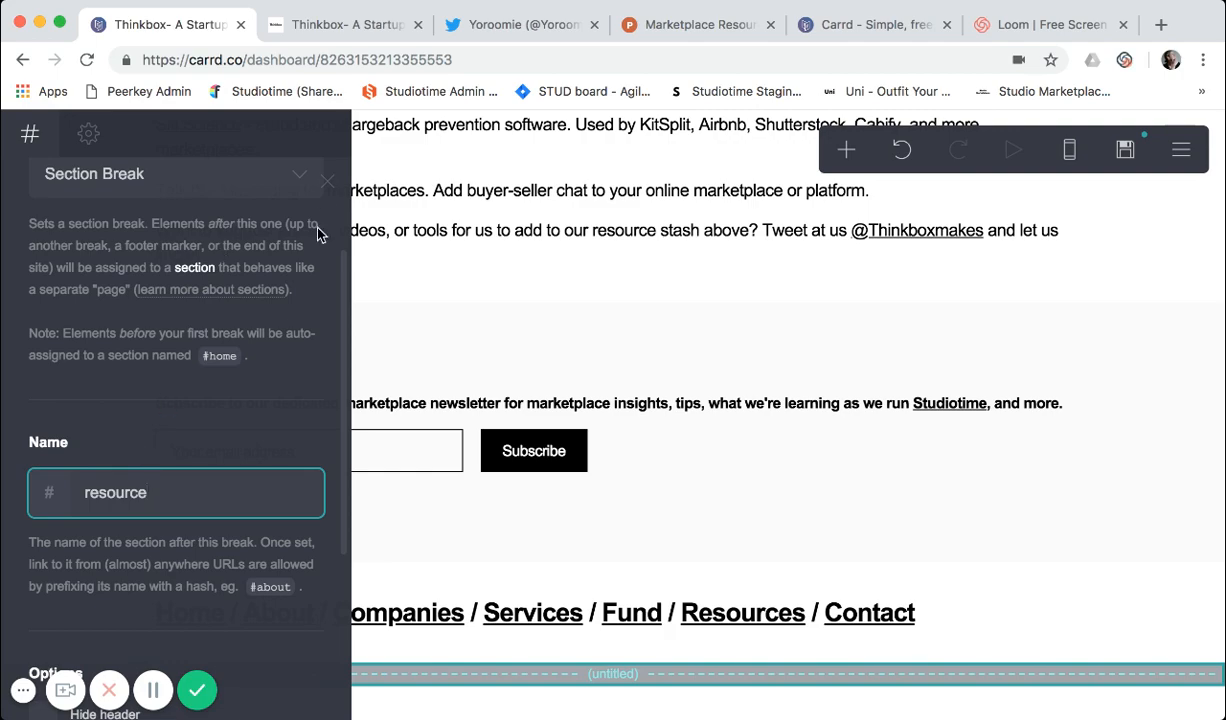
{"action": "left_click", "coordinate": [325, 182]}
Check the #resourcestashall section for comparison, and delete the #resource section break at the end of the site
{"action": "scroll", "coordinate": [337, 305], "scroll_direction": "up", "scroll_amount": 20}
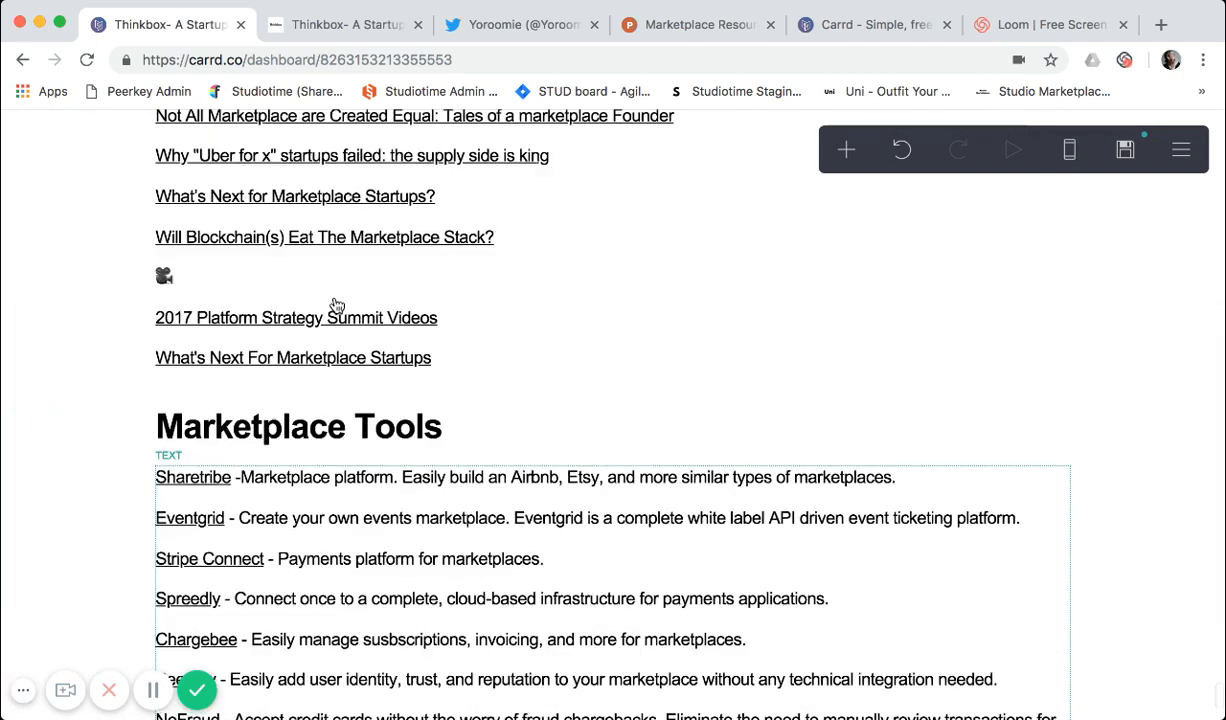
{"action": "scroll", "coordinate": [337, 305], "scroll_direction": "up", "scroll_amount": 20}
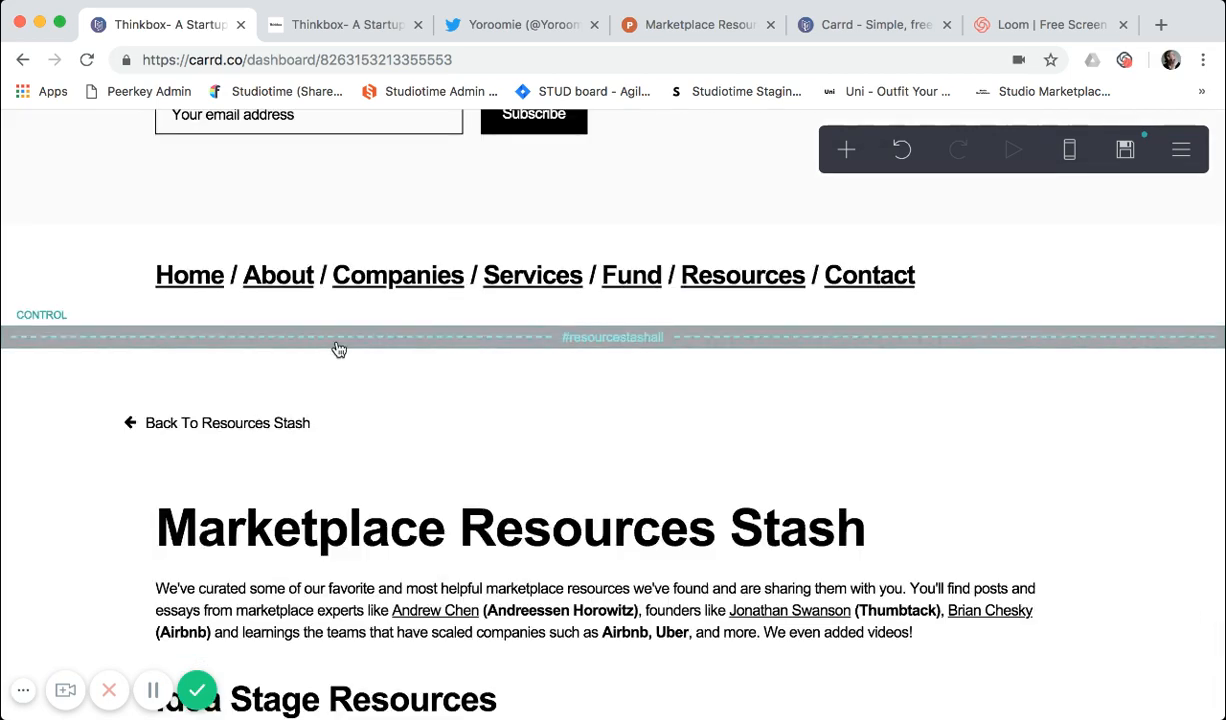
{"action": "scroll", "coordinate": [339, 349], "scroll_direction": "down", "scroll_amount": 20}
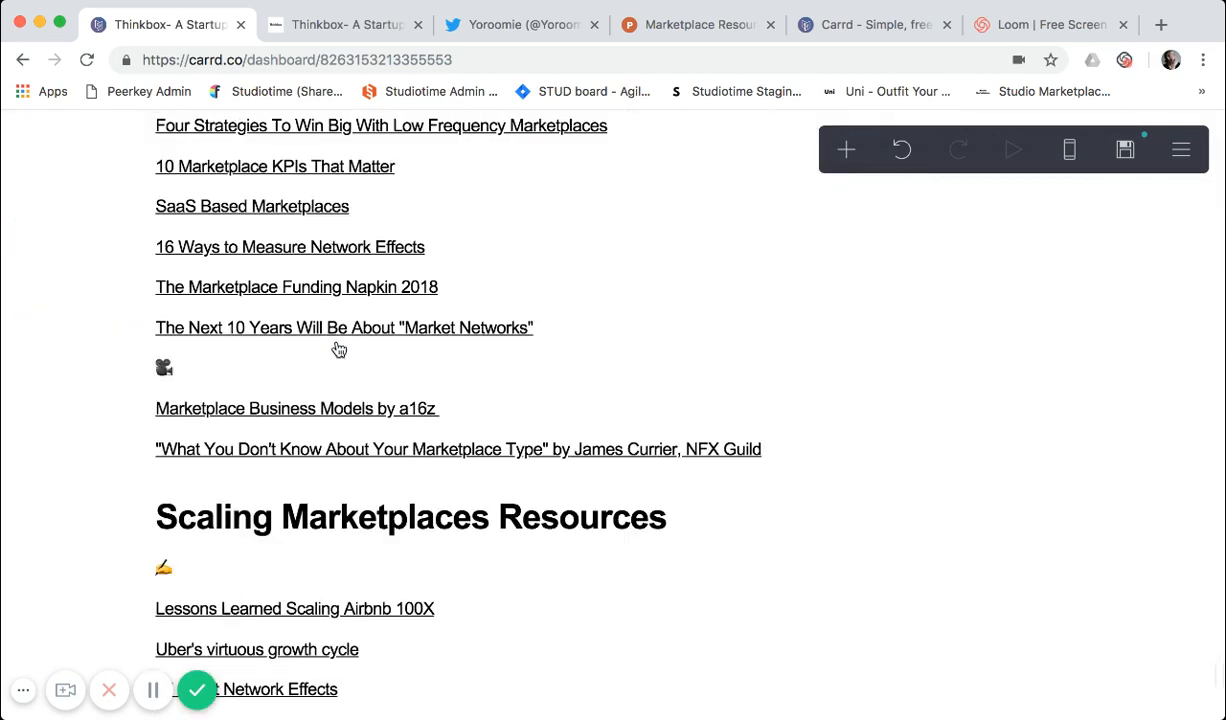
{"action": "scroll", "coordinate": [339, 349], "scroll_direction": "down", "scroll_amount": 20}
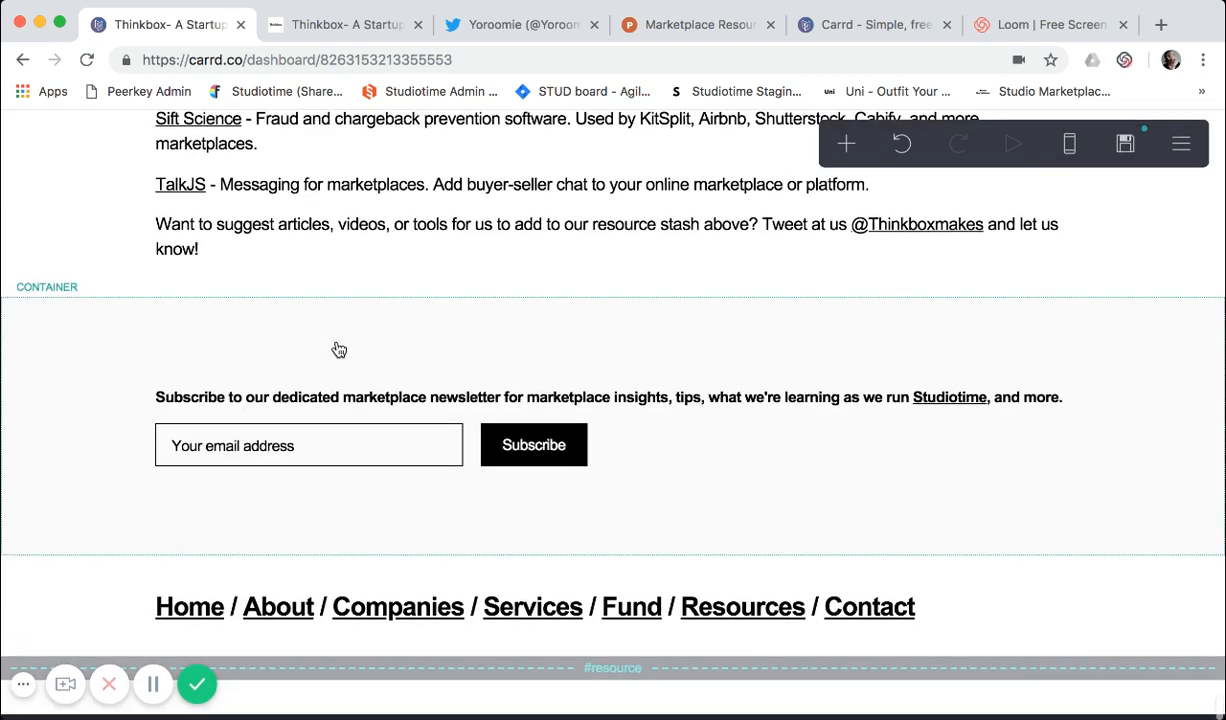
{"action": "left_click", "coordinate": [344, 685]}
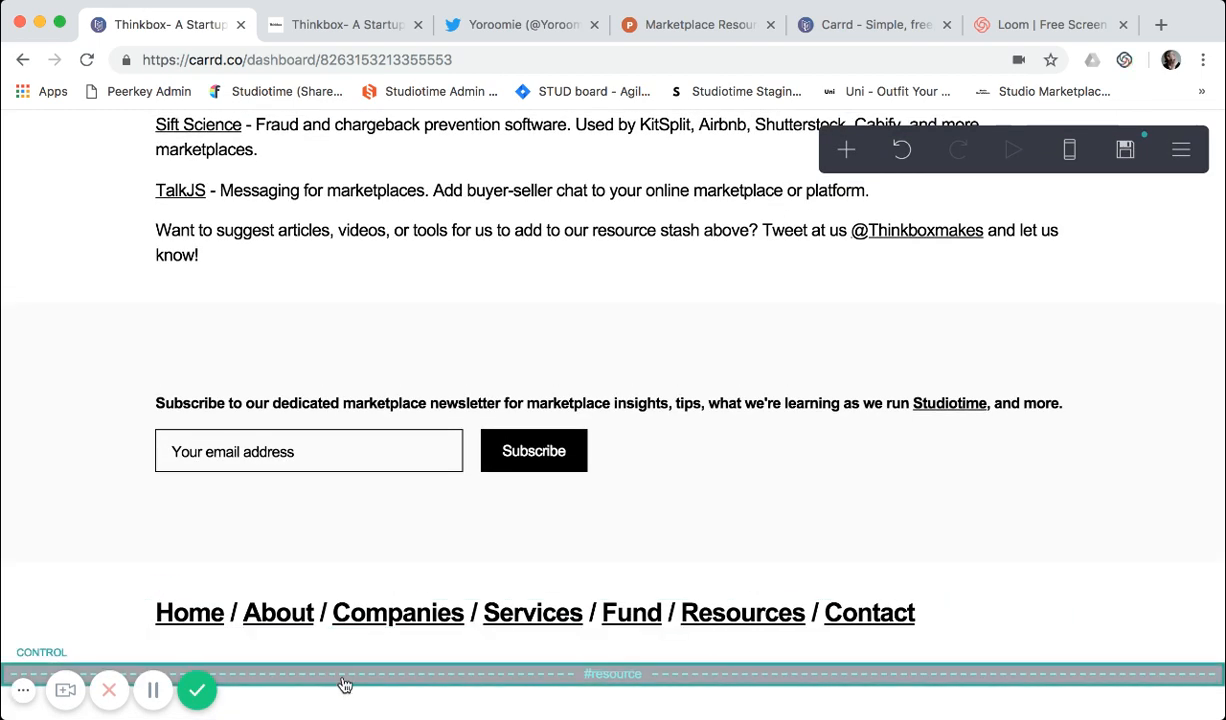
{"action": "scroll", "coordinate": [224, 567], "scroll_direction": "down", "scroll_amount": 5}
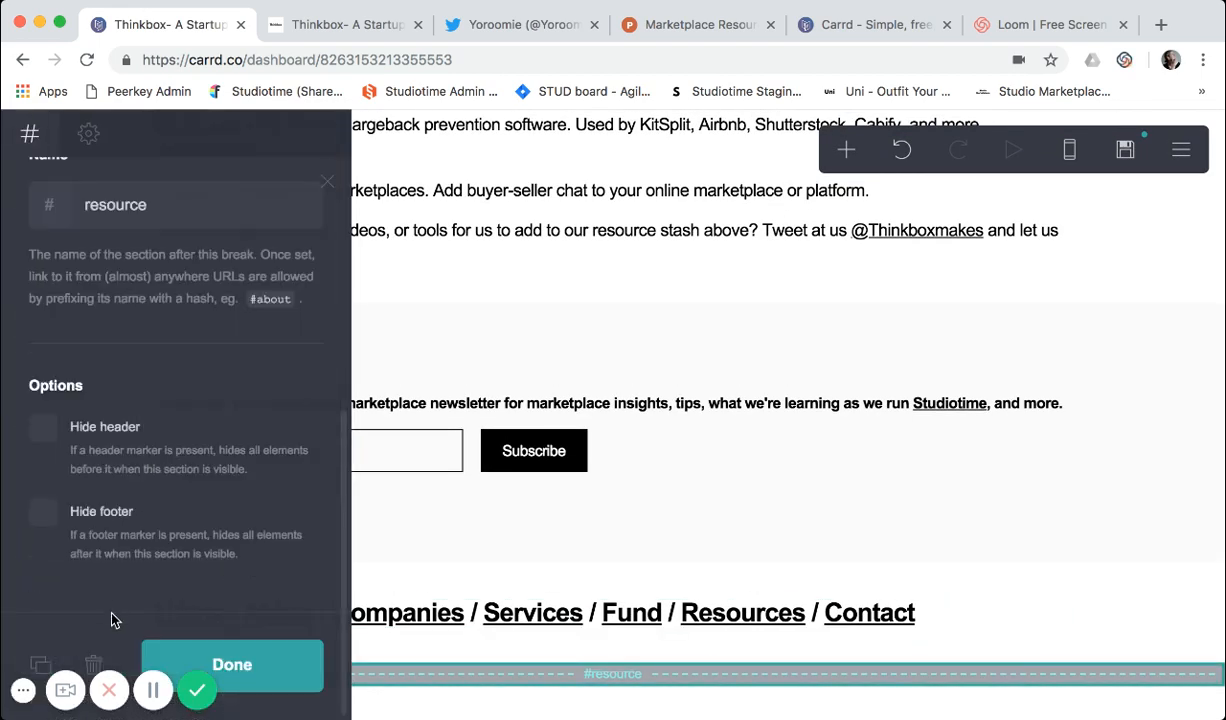
{"action": "left_click", "coordinate": [93, 663]}
Look back up through the individual resource sections to #resourcestash and examine its back link, introduction and grid of category boxes
{"action": "scroll", "coordinate": [163, 508], "scroll_direction": "up", "scroll_amount": 20}
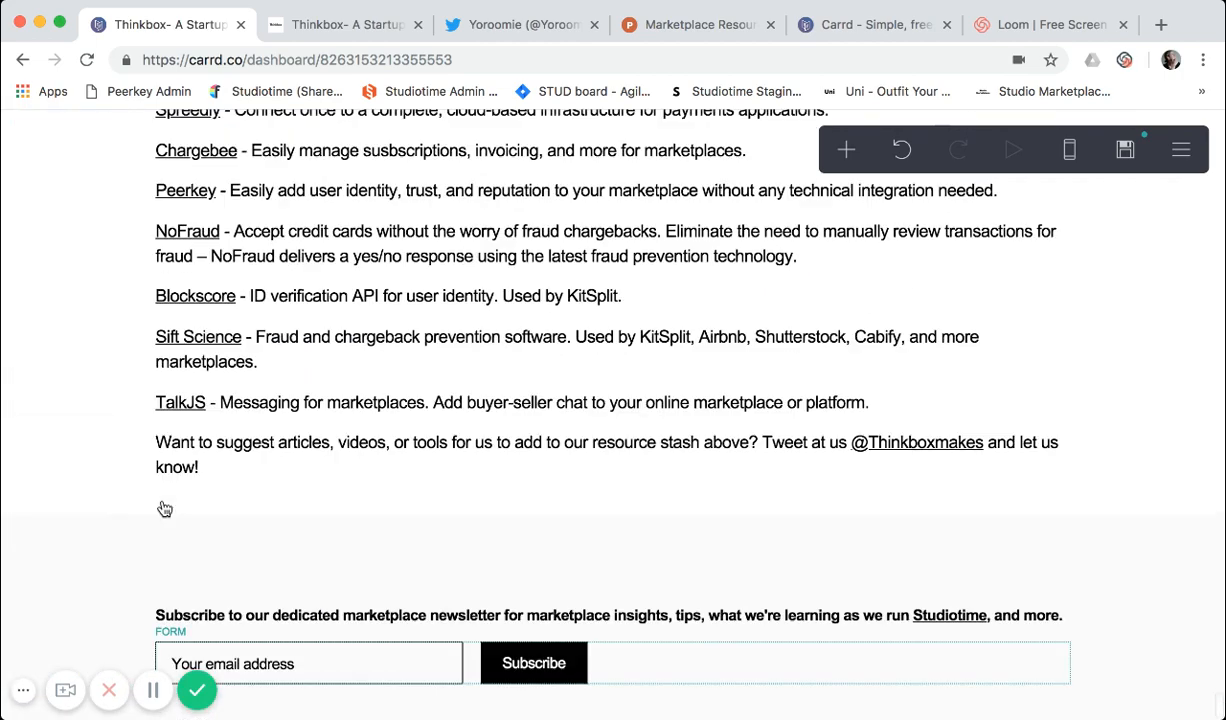
{"action": "scroll", "coordinate": [163, 508], "scroll_direction": "up", "scroll_amount": 20}
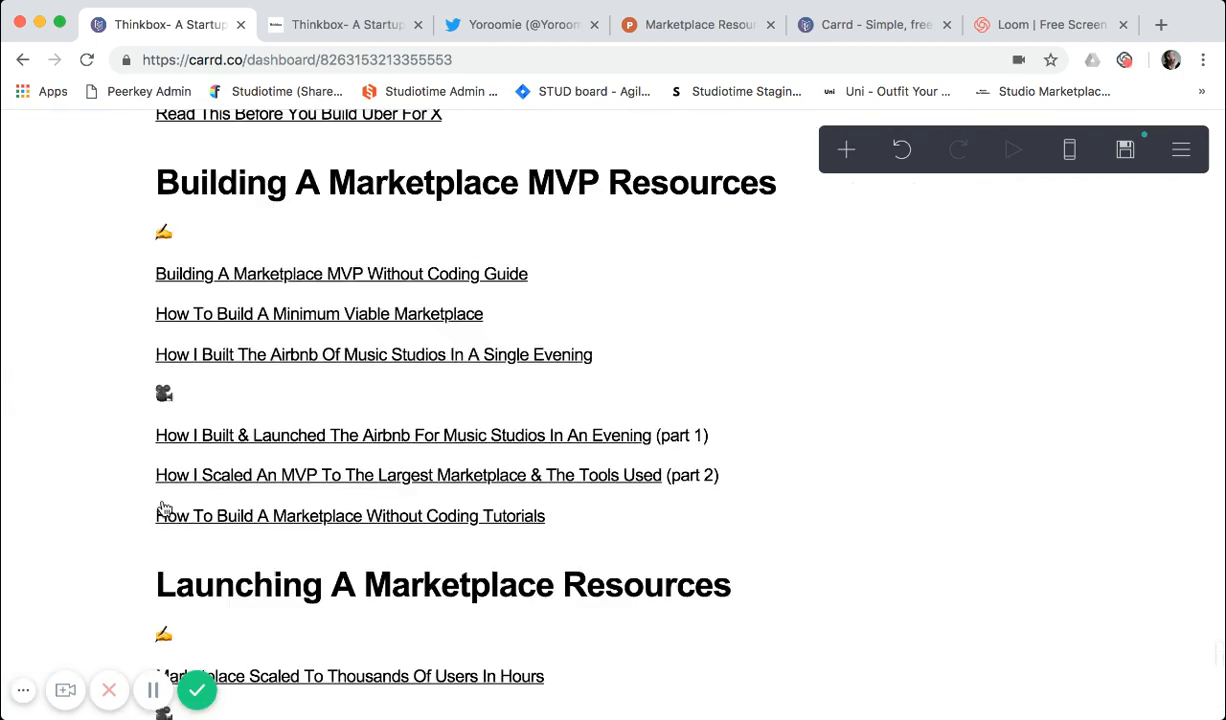
{"action": "scroll", "coordinate": [164, 510], "scroll_direction": "up", "scroll_amount": 20}
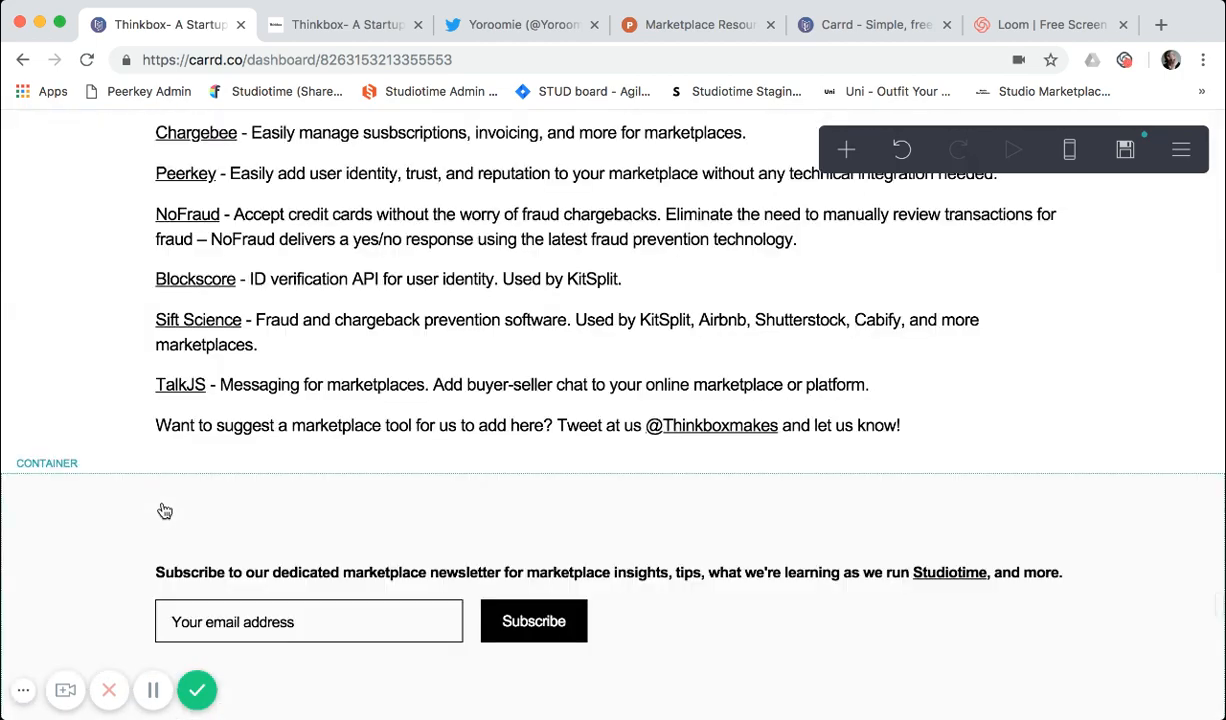
{"action": "scroll", "coordinate": [164, 511], "scroll_direction": "up", "scroll_amount": 20}
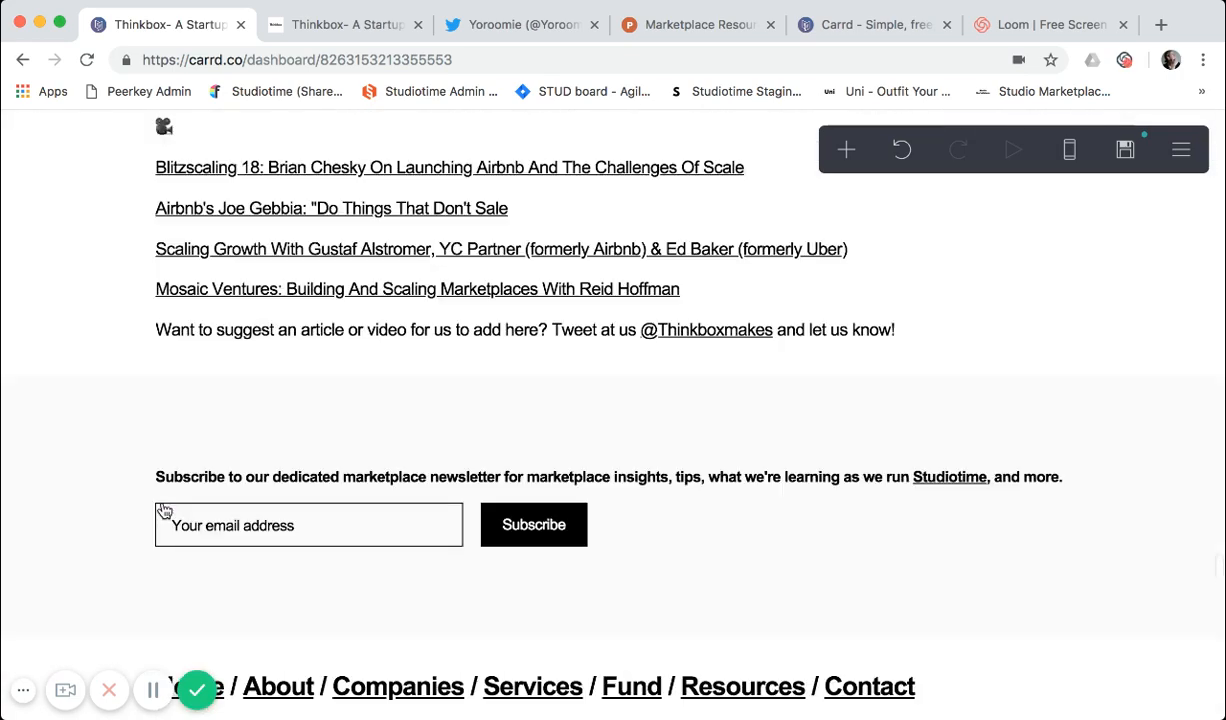
{"action": "scroll", "coordinate": [165, 511], "scroll_direction": "up", "scroll_amount": 20}
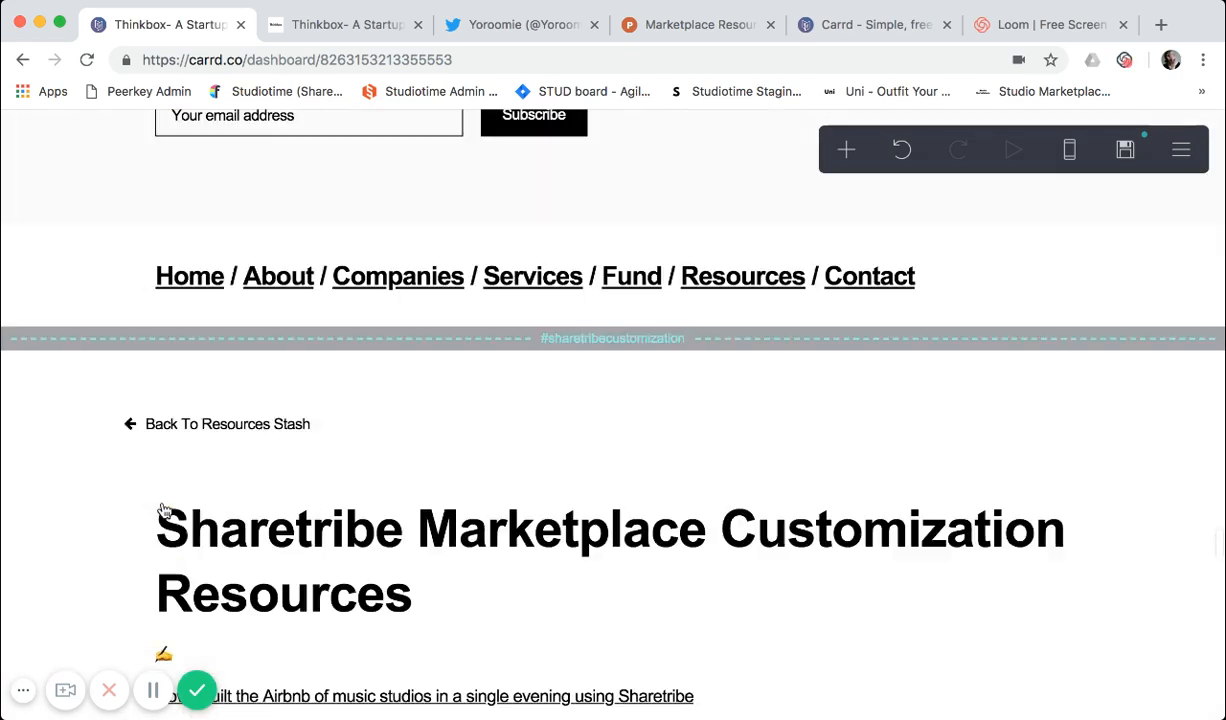
{"action": "scroll", "coordinate": [164, 500], "scroll_direction": "up", "scroll_amount": 20}
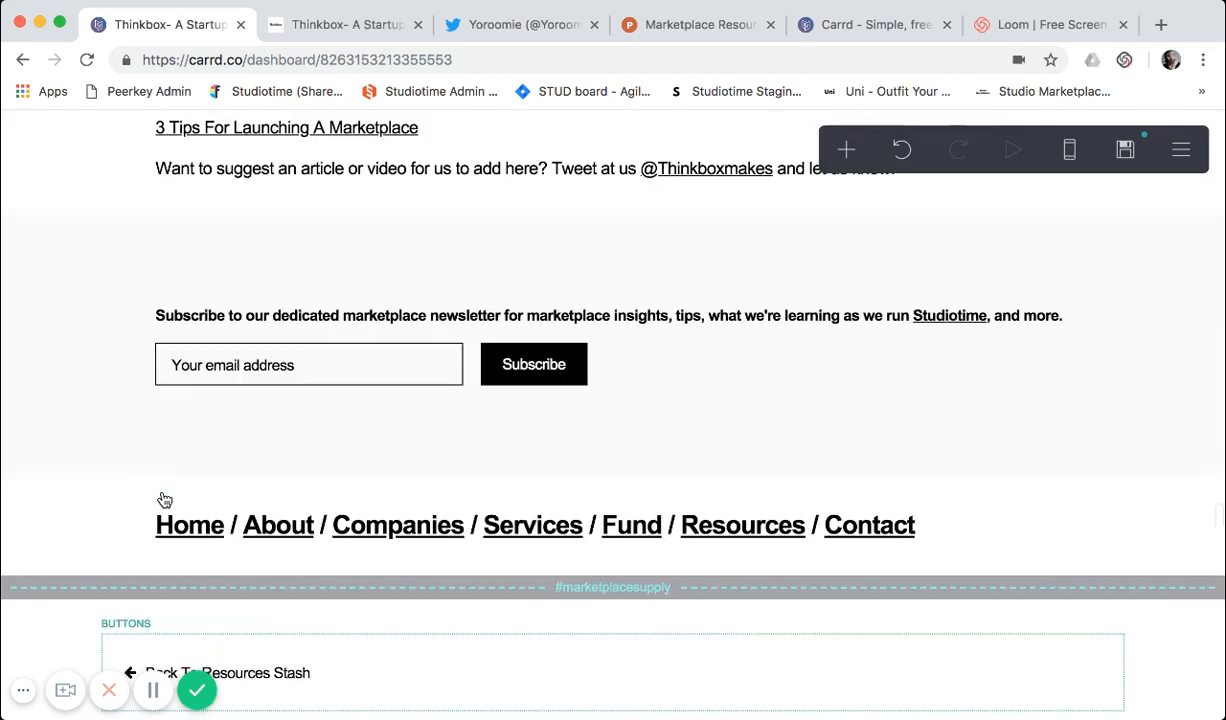
{"action": "scroll", "coordinate": [164, 500], "scroll_direction": "up", "scroll_amount": 20}
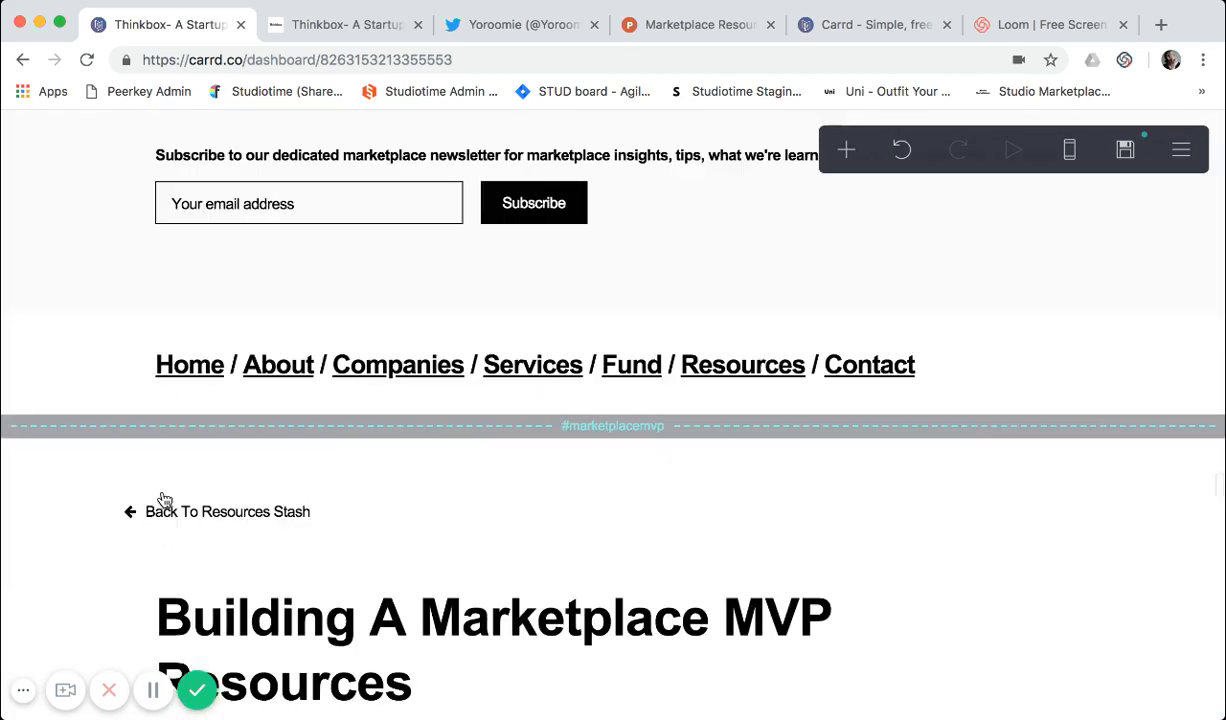
{"action": "scroll", "coordinate": [164, 500], "scroll_direction": "up", "scroll_amount": 20}
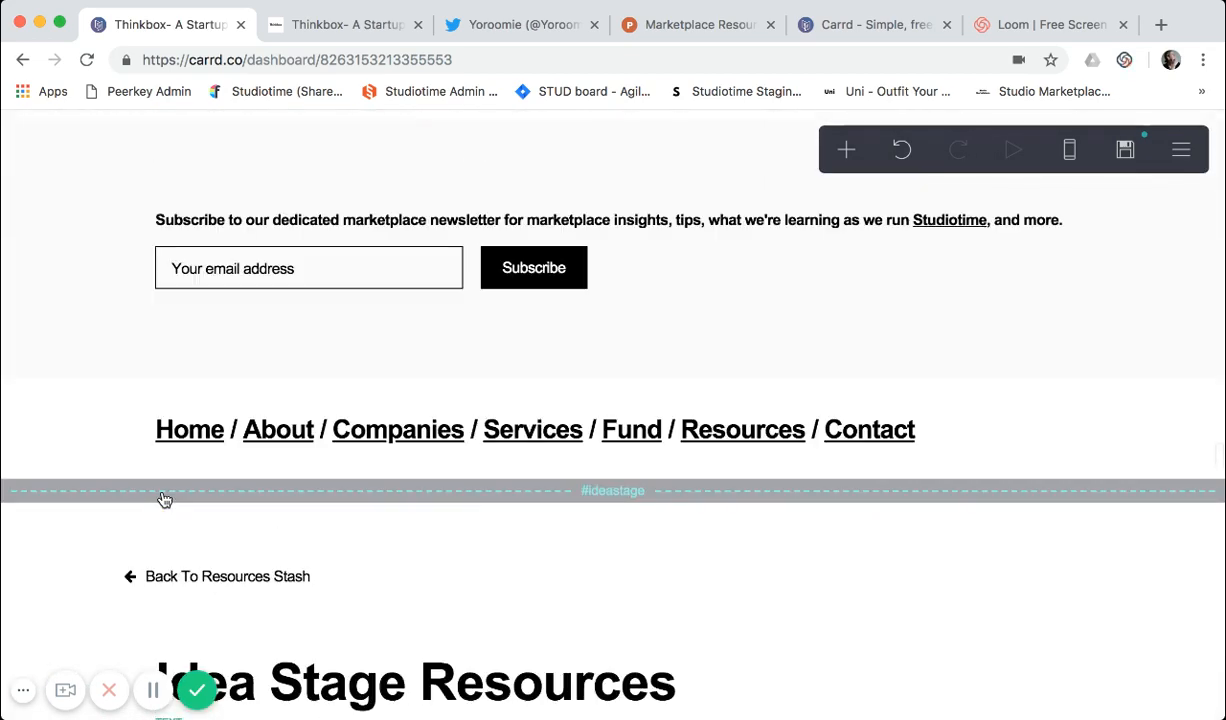
{"action": "scroll", "coordinate": [164, 500], "scroll_direction": "up", "scroll_amount": 1}
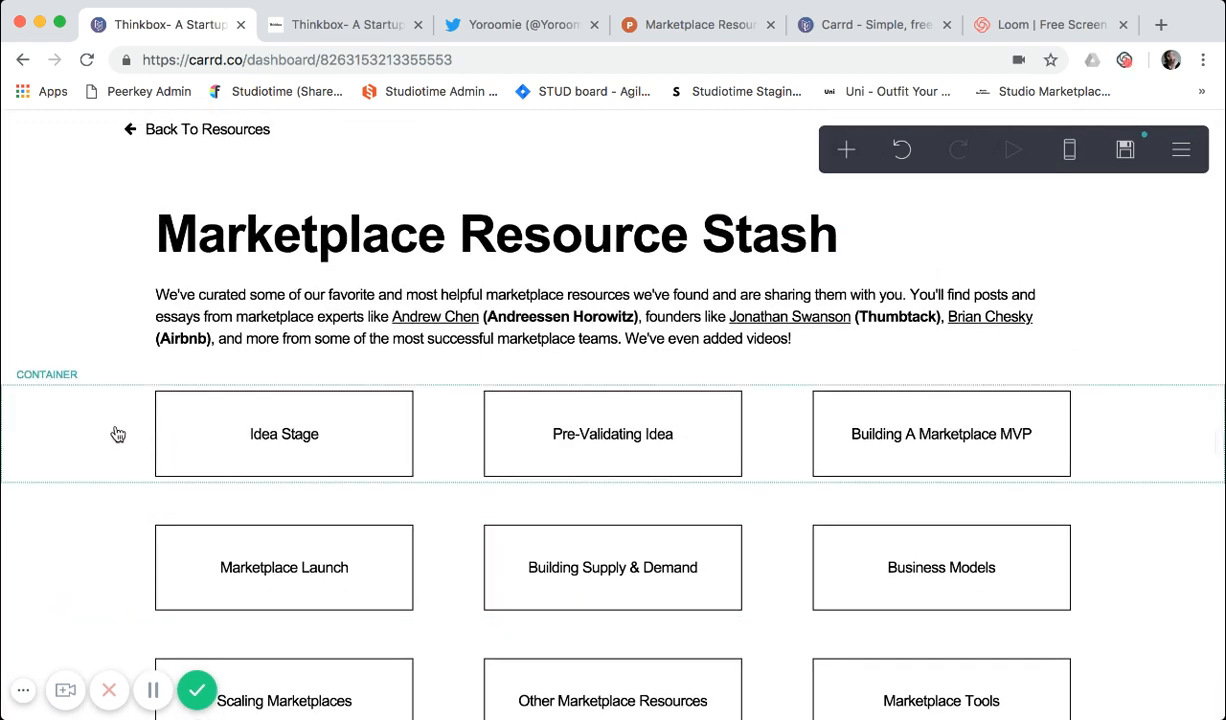
{"action": "scroll", "coordinate": [117, 434], "scroll_direction": "up", "scroll_amount": 1}
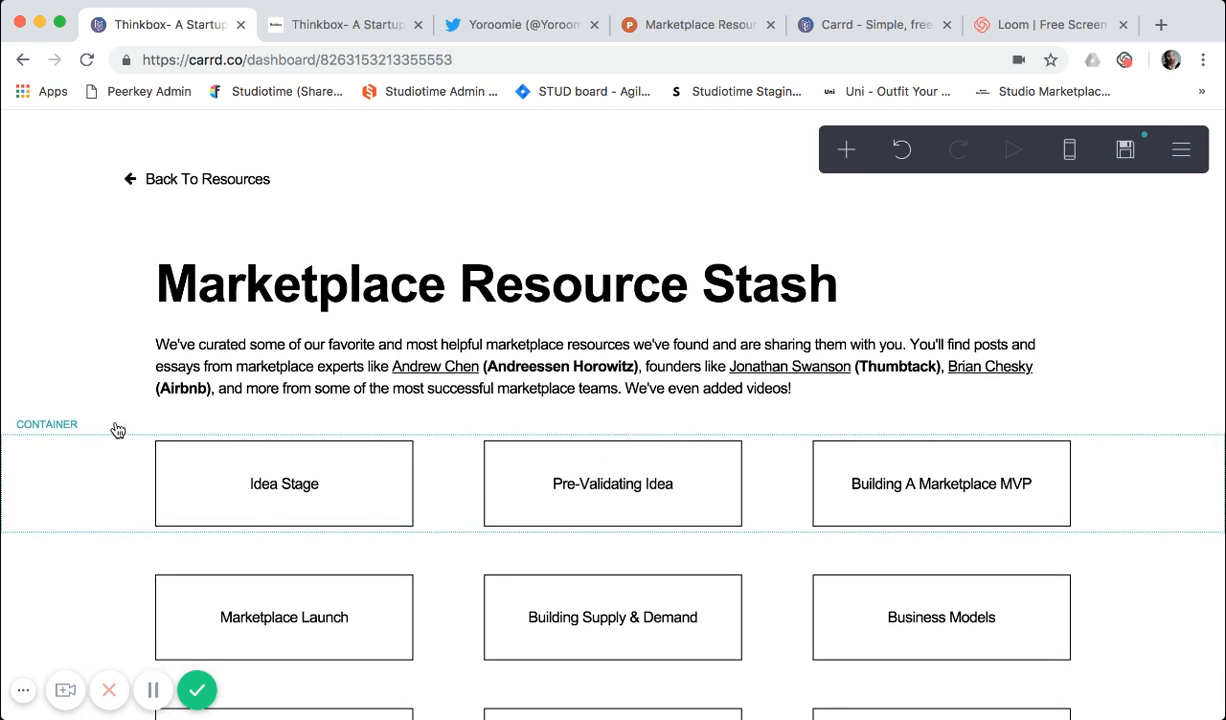
{"action": "scroll", "coordinate": [151, 230], "scroll_direction": "up", "scroll_amount": 1}
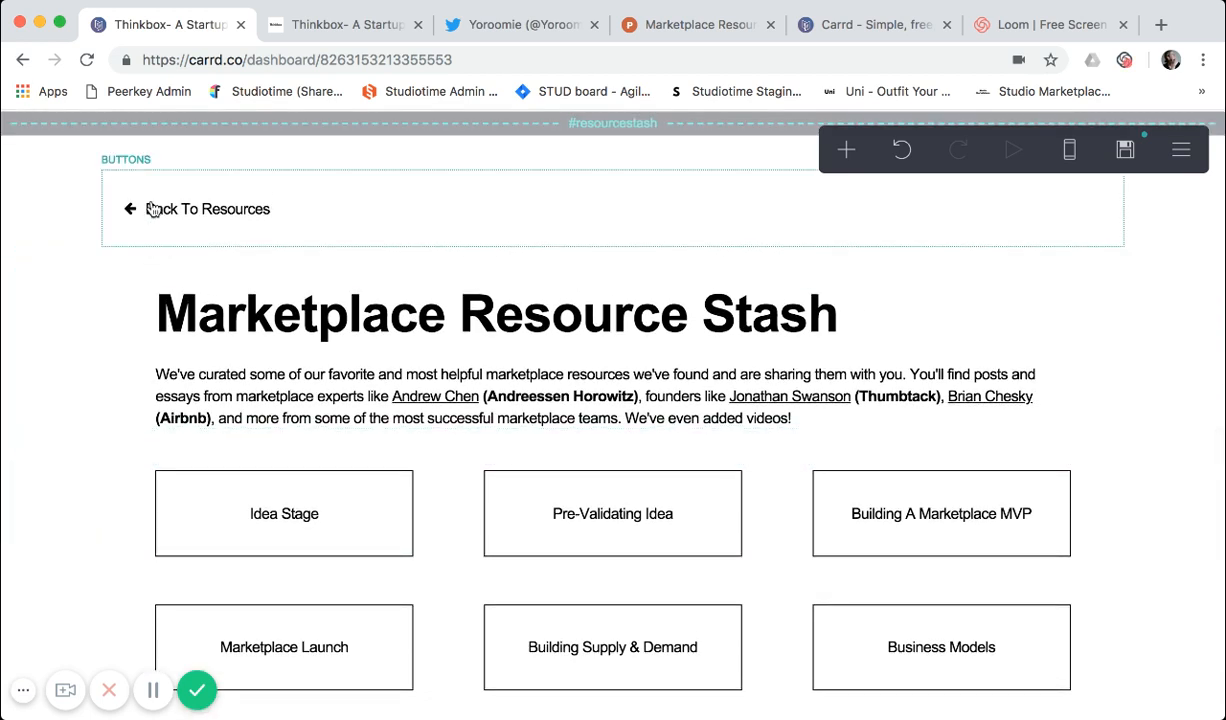
{"action": "scroll", "coordinate": [154, 205], "scroll_direction": "up", "scroll_amount": 1}
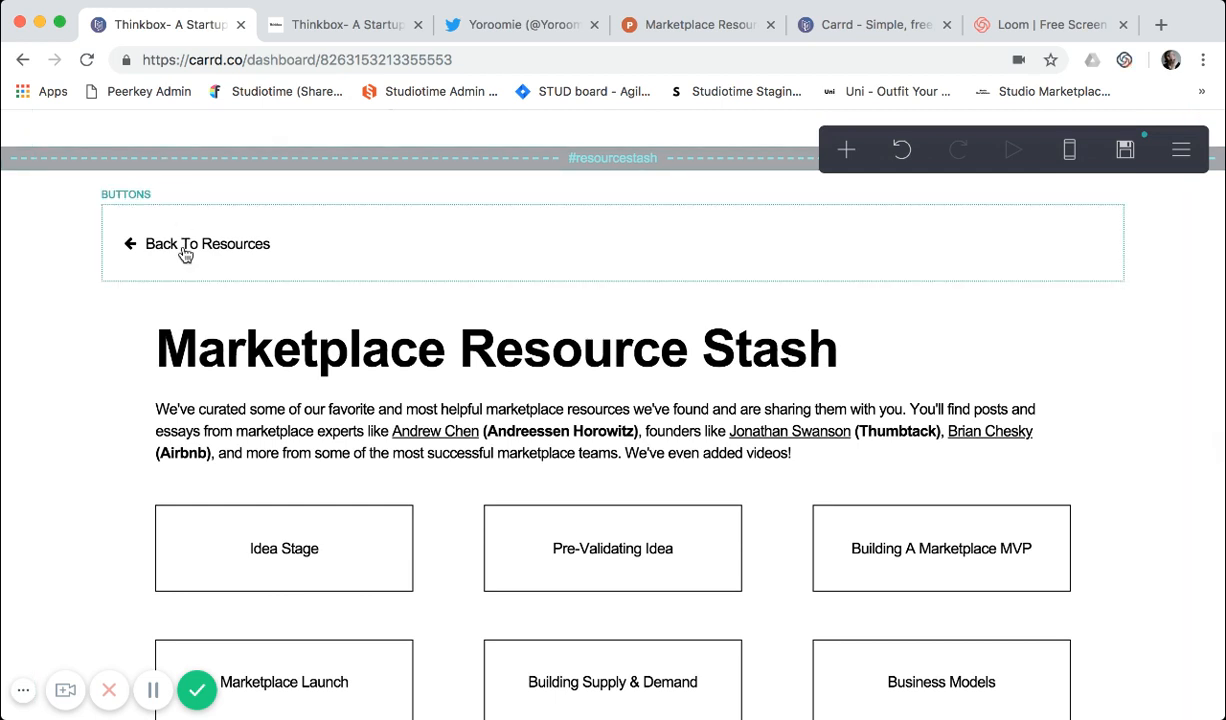
{"action": "scroll", "coordinate": [180, 245], "scroll_direction": "down", "scroll_amount": 1}
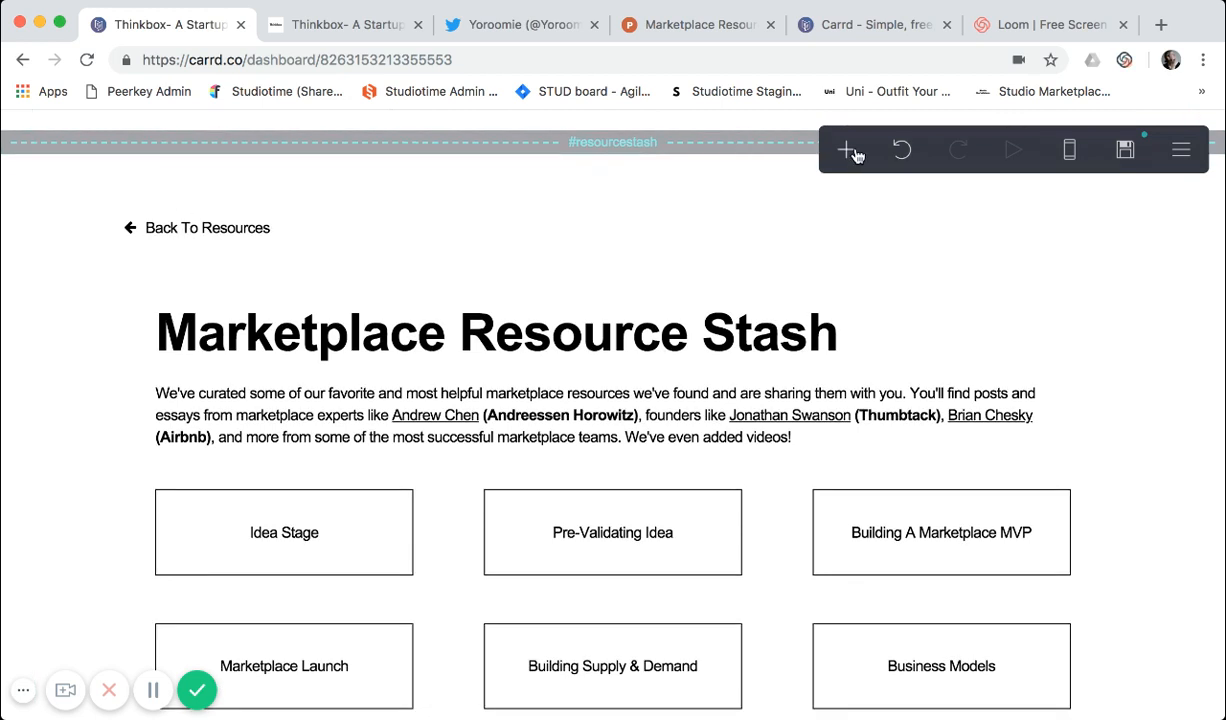
Examine the label, icon and URL settings of the Back To Resources button in the #resourcestash section, and close the settings
{"action": "left_click", "coordinate": [276, 240]}
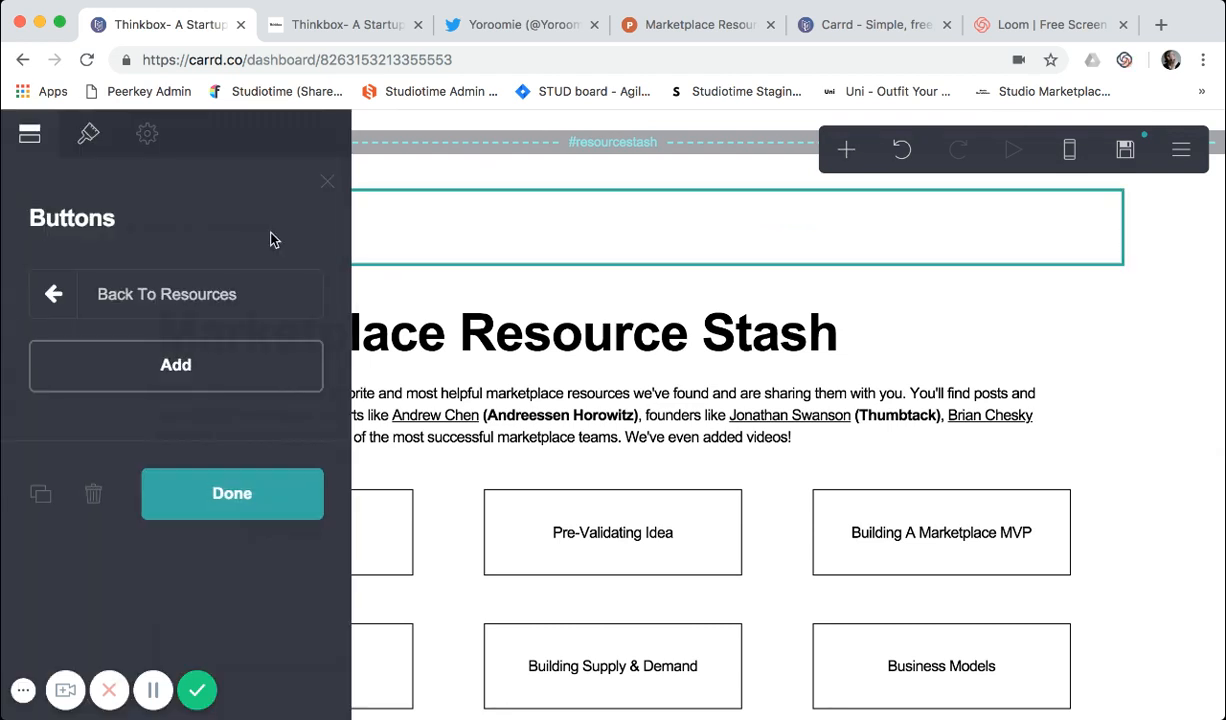
{"action": "left_click", "coordinate": [116, 300]}
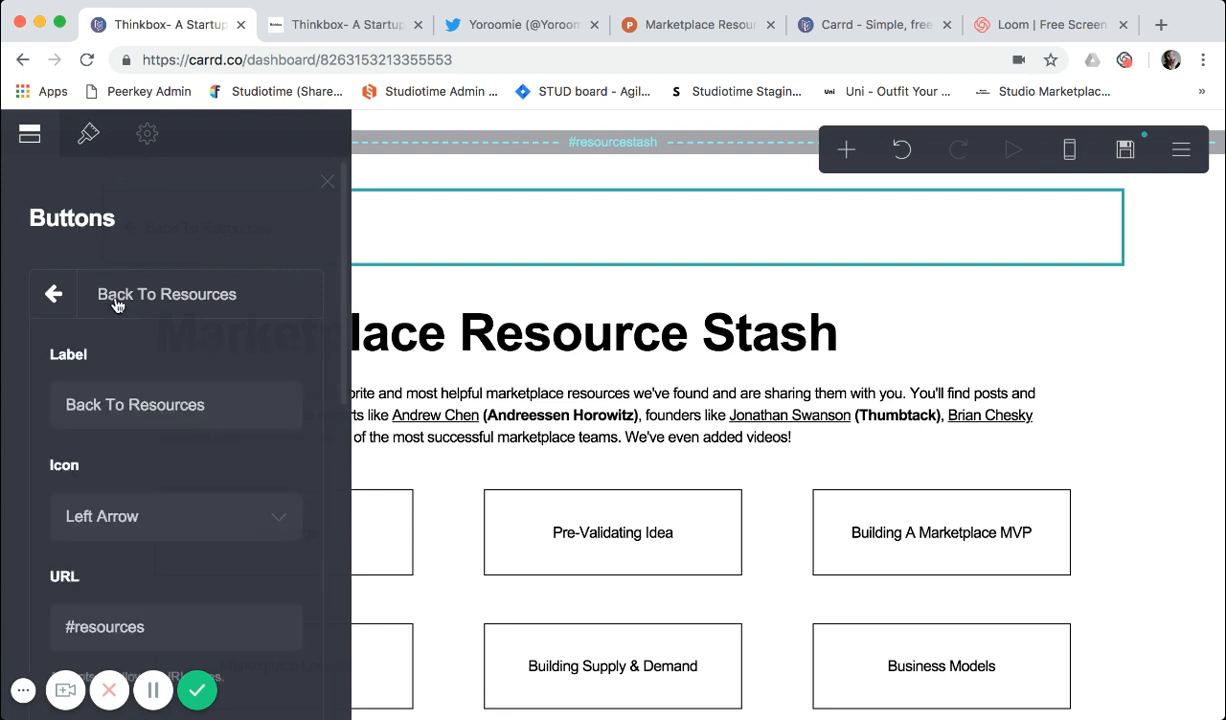
{"action": "scroll", "coordinate": [124, 370], "scroll_direction": "down", "scroll_amount": 1}
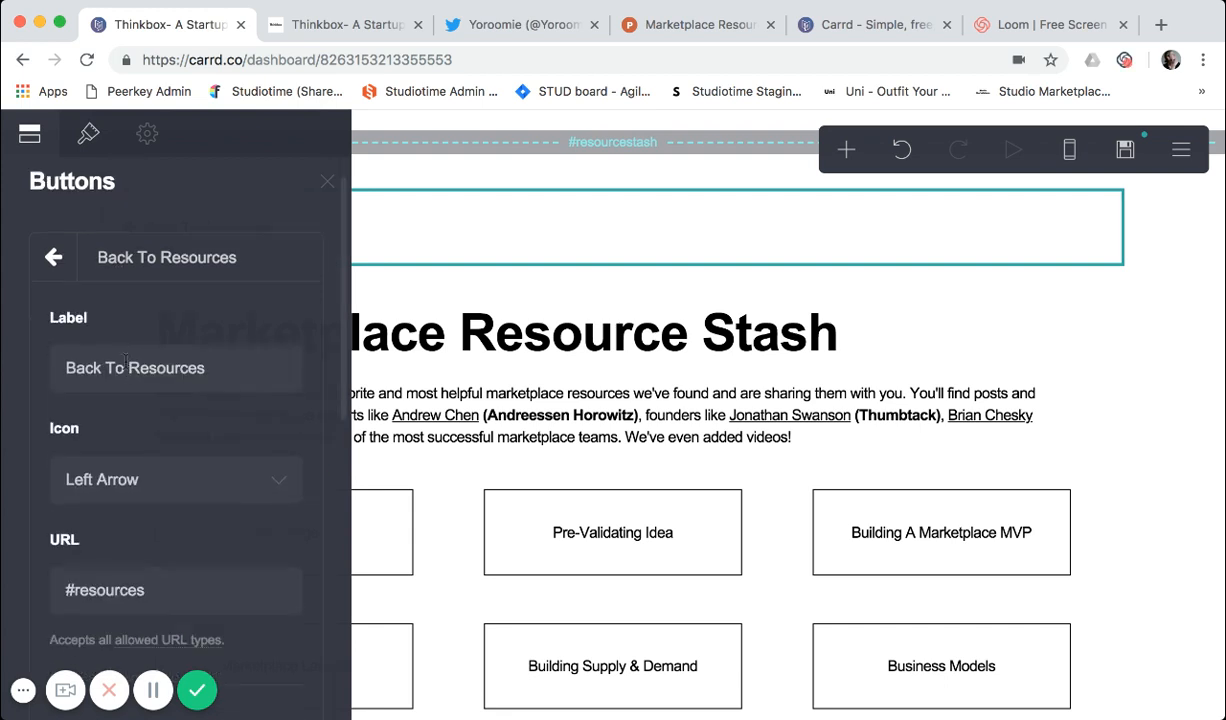
{"action": "left_click", "coordinate": [125, 368]}
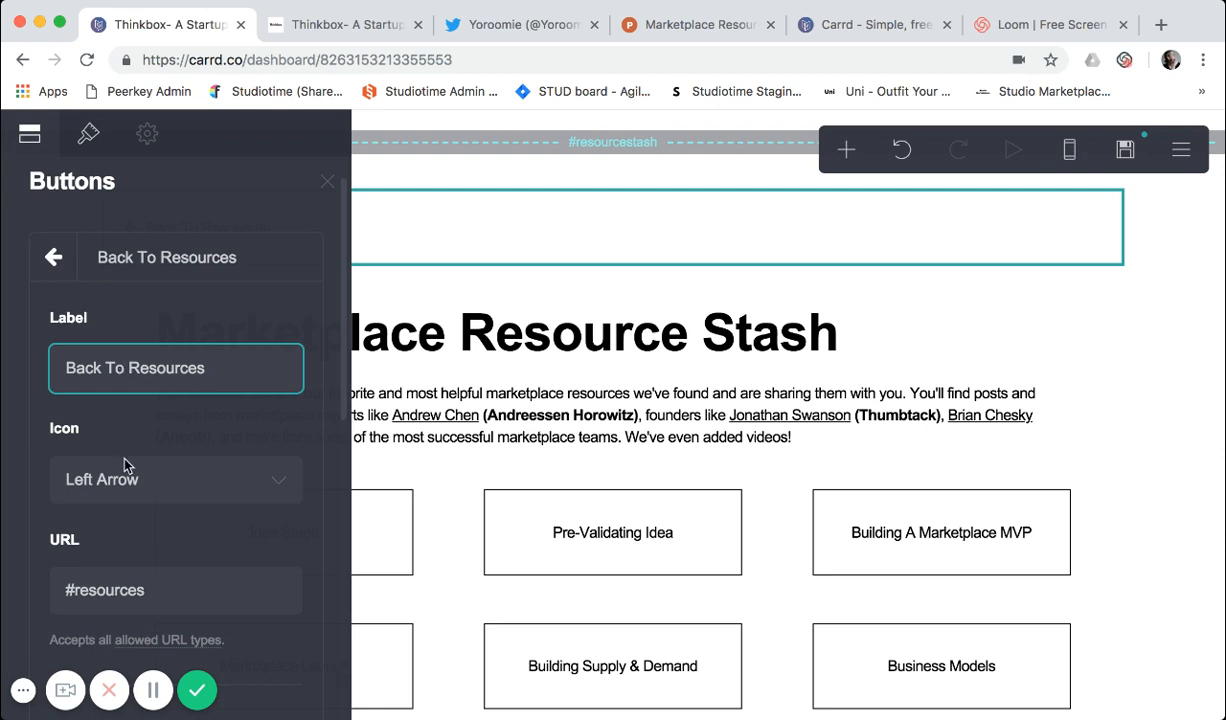
{"action": "scroll", "coordinate": [131, 453], "scroll_direction": "down", "scroll_amount": 3}
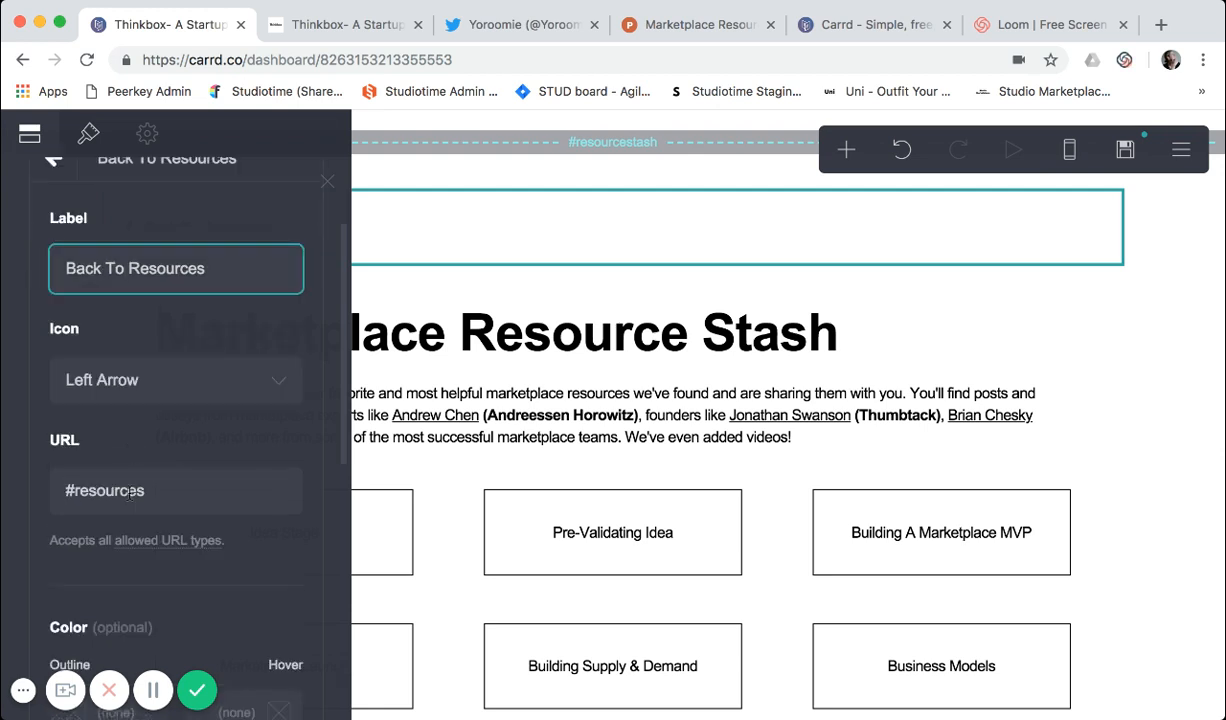
{"action": "scroll", "coordinate": [140, 481], "scroll_direction": "down", "scroll_amount": 1}
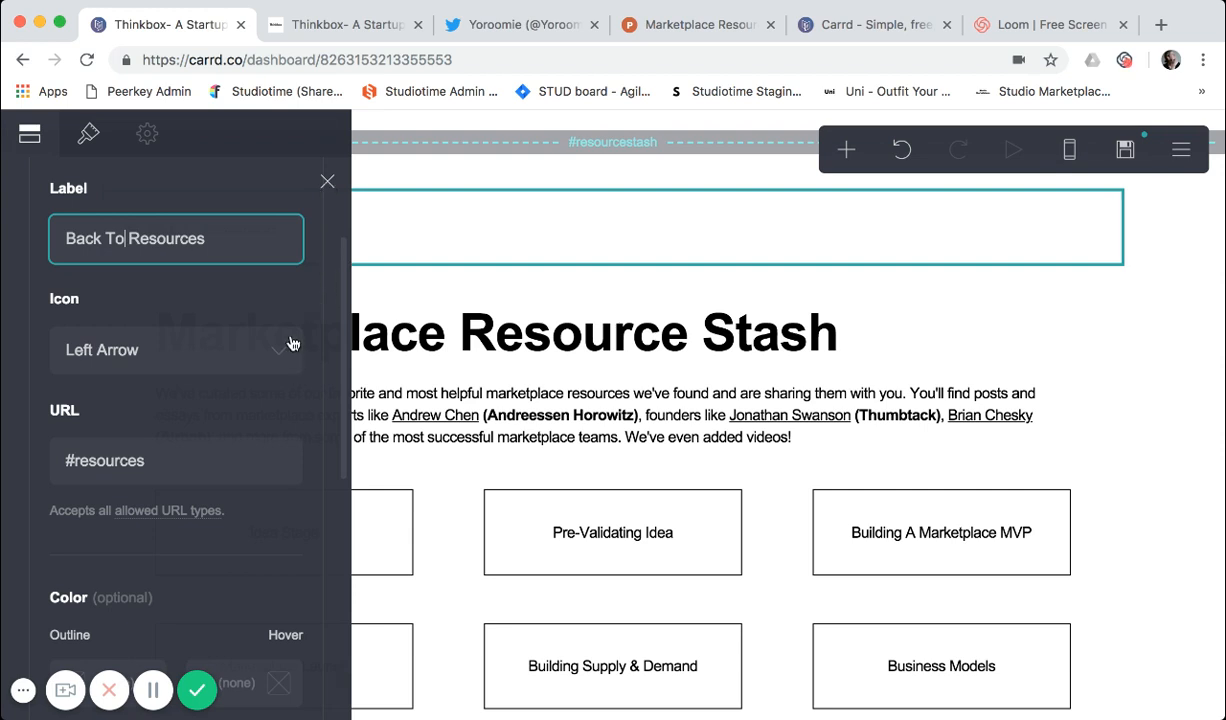
{"action": "key", "text": "Escape"}
{"action": "scroll", "coordinate": [290, 260], "scroll_direction": "down", "scroll_amount": 1}
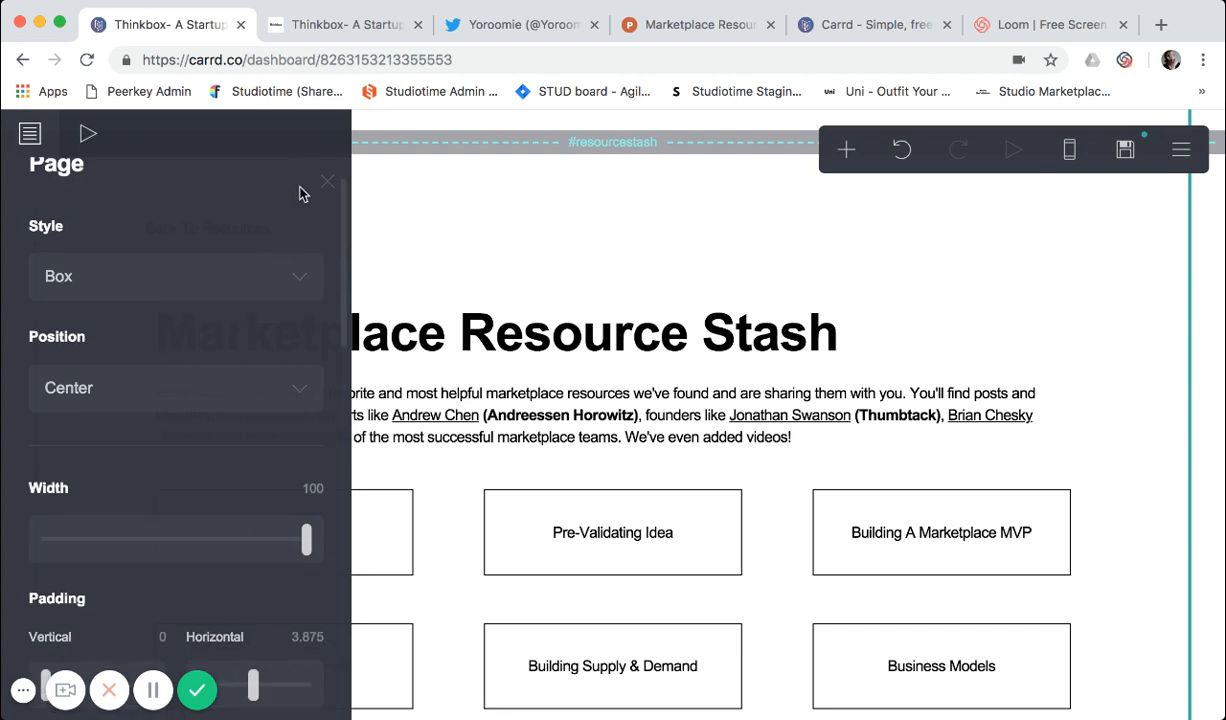
{"action": "left_click", "coordinate": [325, 185]}
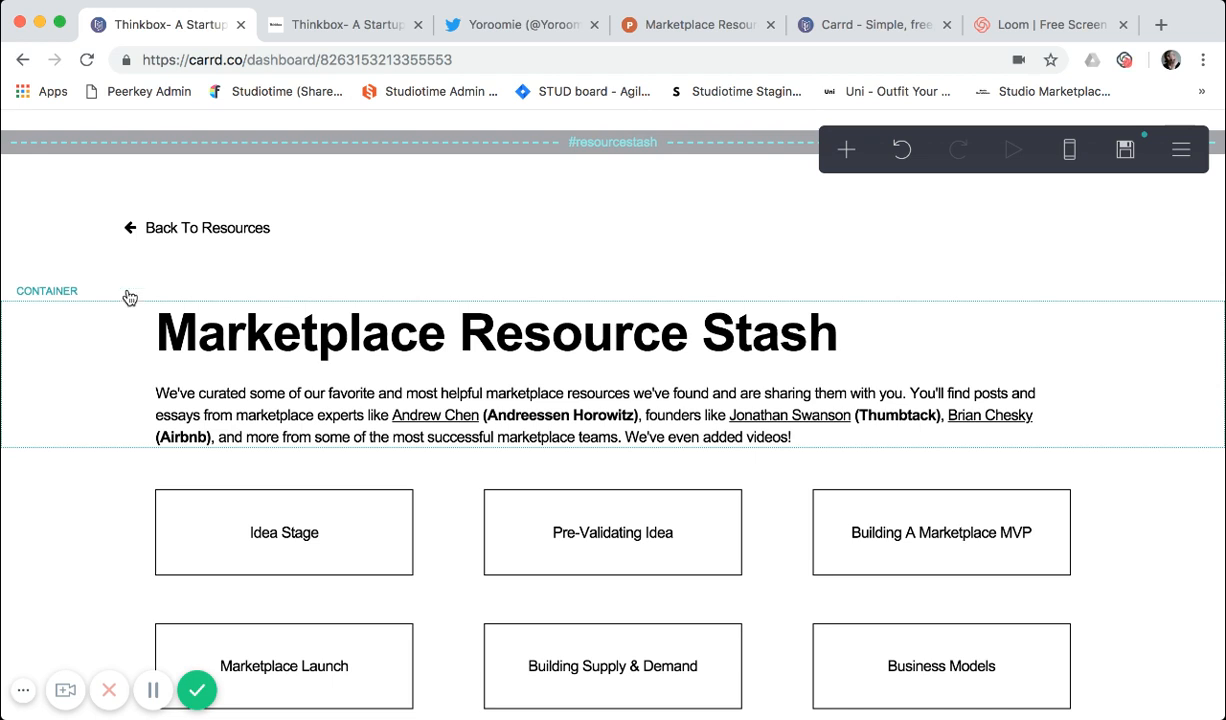
Examine the type, width, height, padding and margin settings of the container holding the Marketplace Resource Stash heading, and close them
{"action": "left_click", "coordinate": [138, 354]}
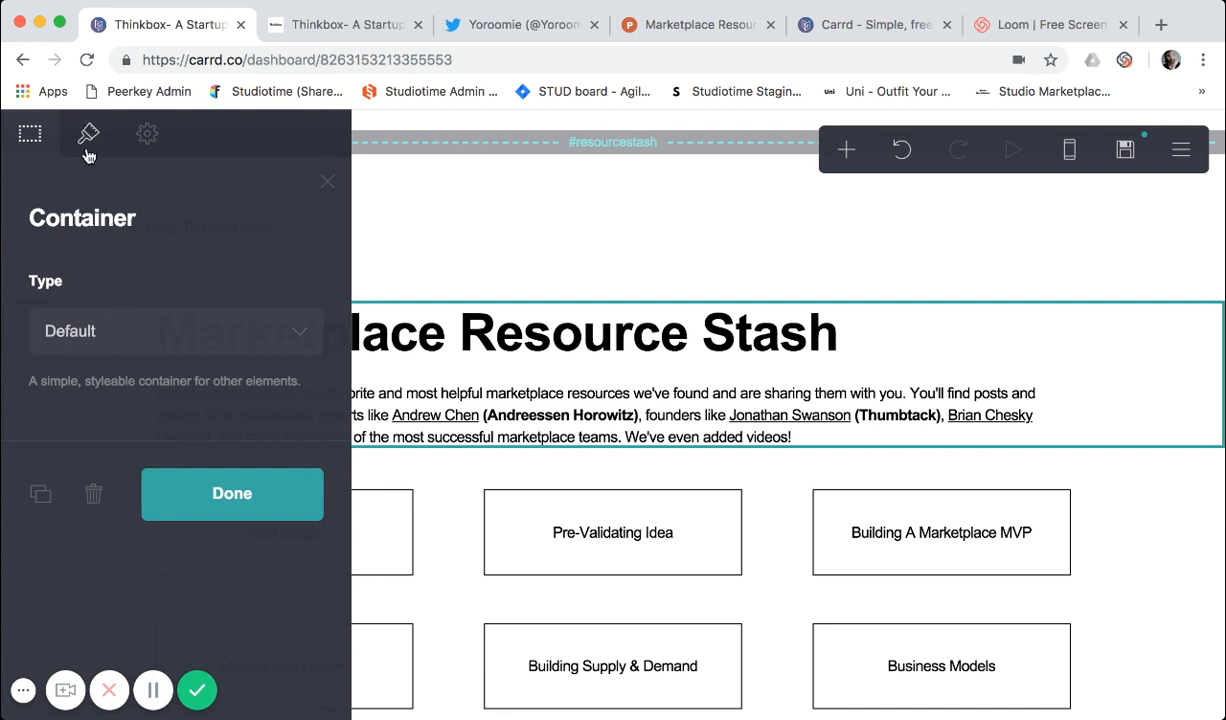
{"action": "left_click", "coordinate": [96, 348]}
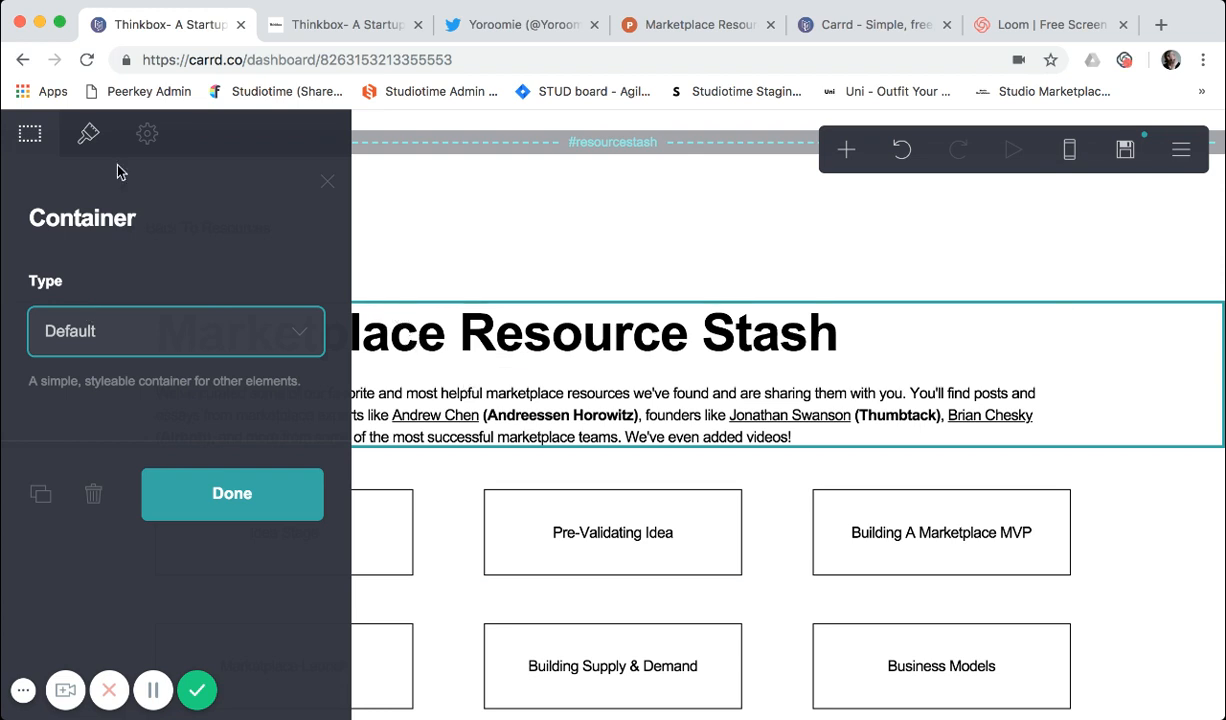
{"action": "left_click", "coordinate": [86, 138]}
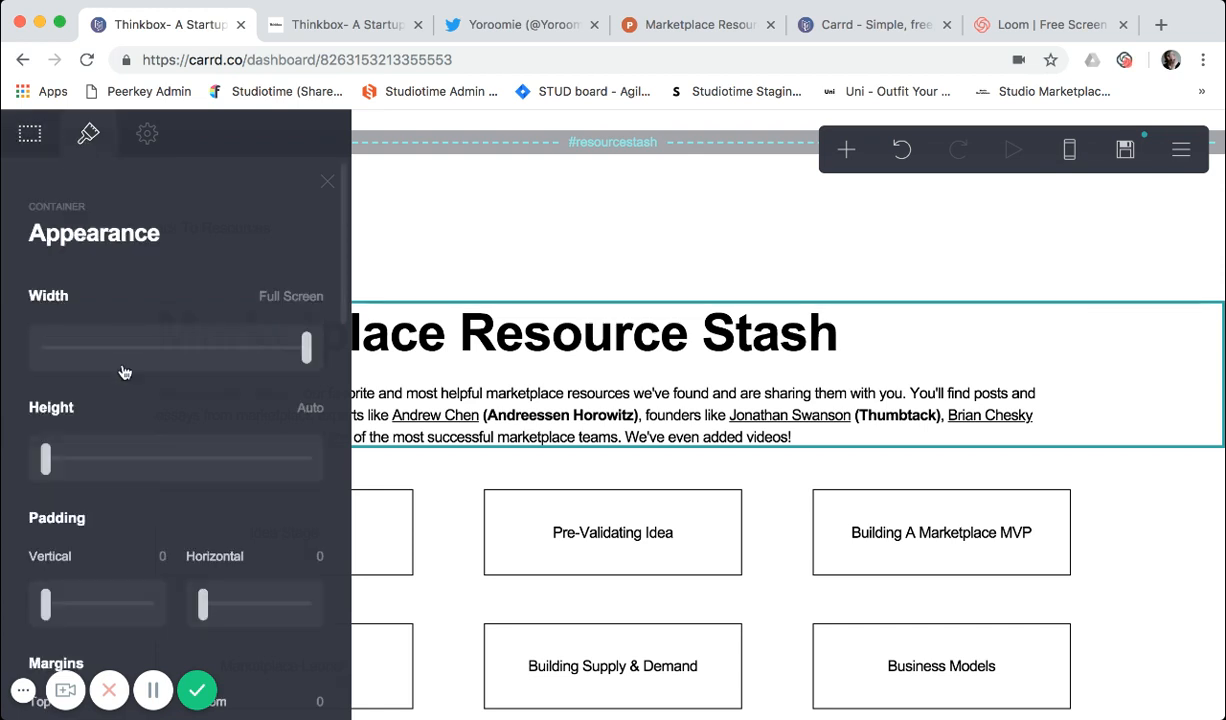
{"action": "scroll", "coordinate": [117, 349], "scroll_direction": "down", "scroll_amount": 2}
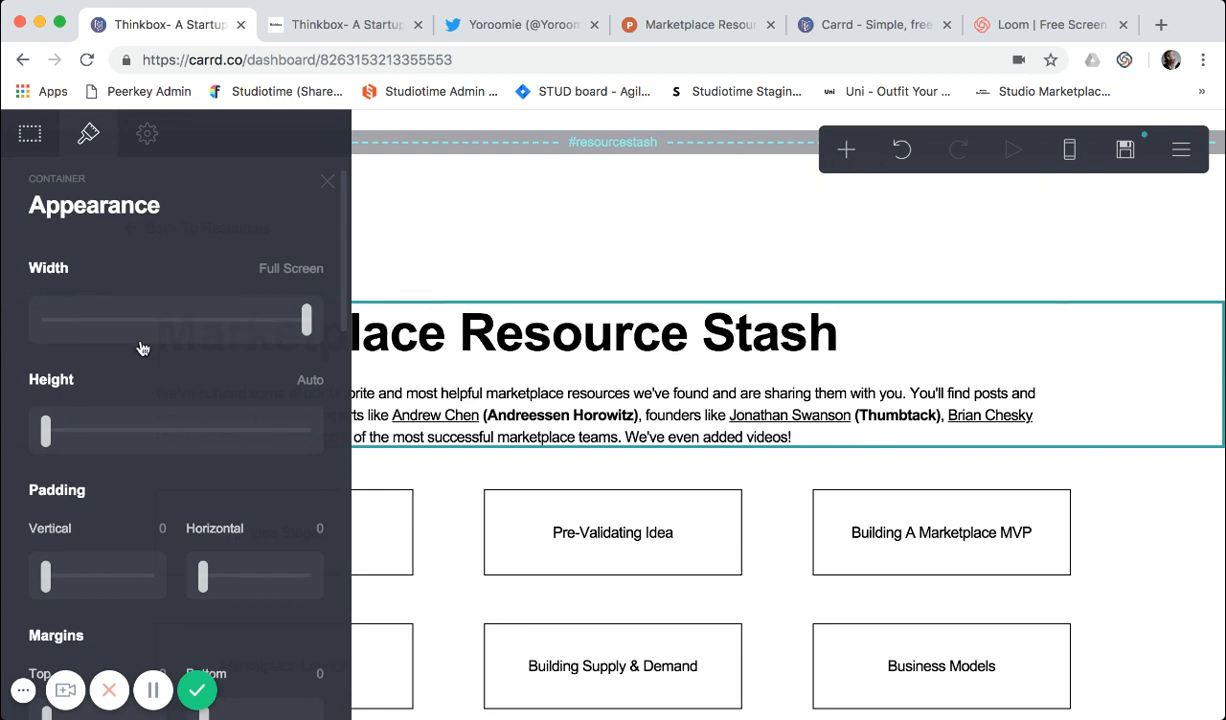
{"action": "scroll", "coordinate": [162, 335], "scroll_direction": "down", "scroll_amount": 1}
{"action": "scroll", "coordinate": [156, 318], "scroll_direction": "down", "scroll_amount": 1}
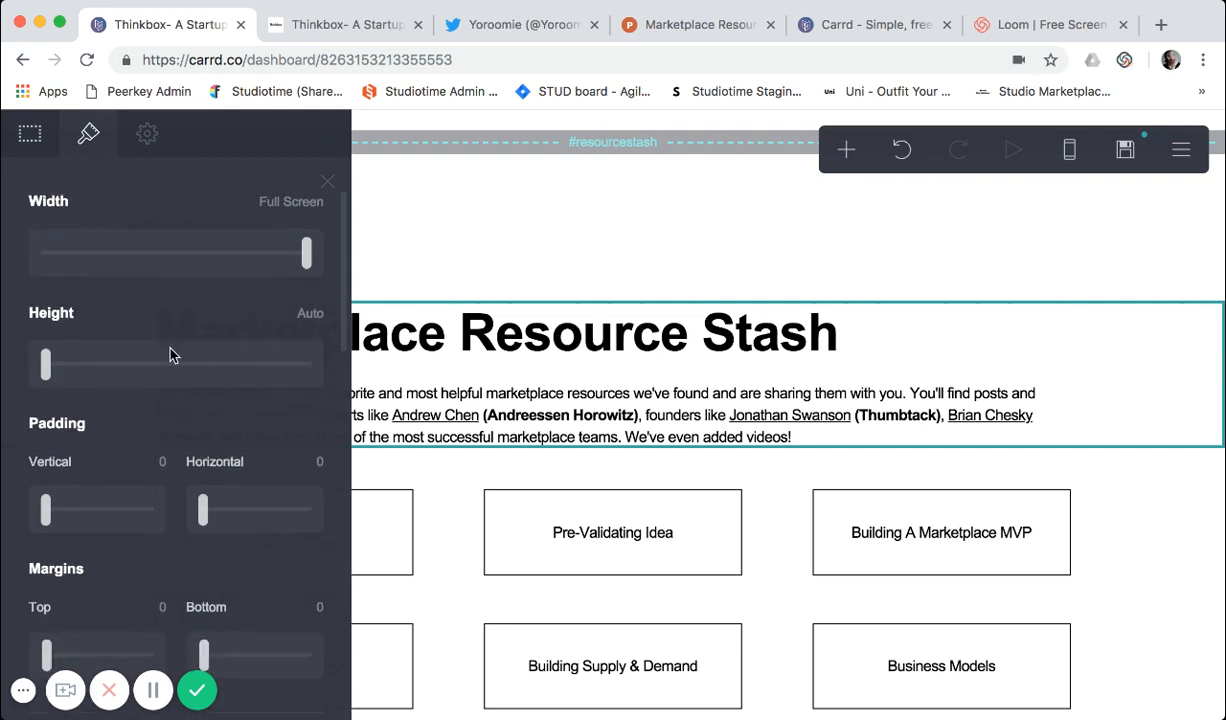
{"action": "scroll", "coordinate": [117, 412], "scroll_direction": "down", "scroll_amount": 3}
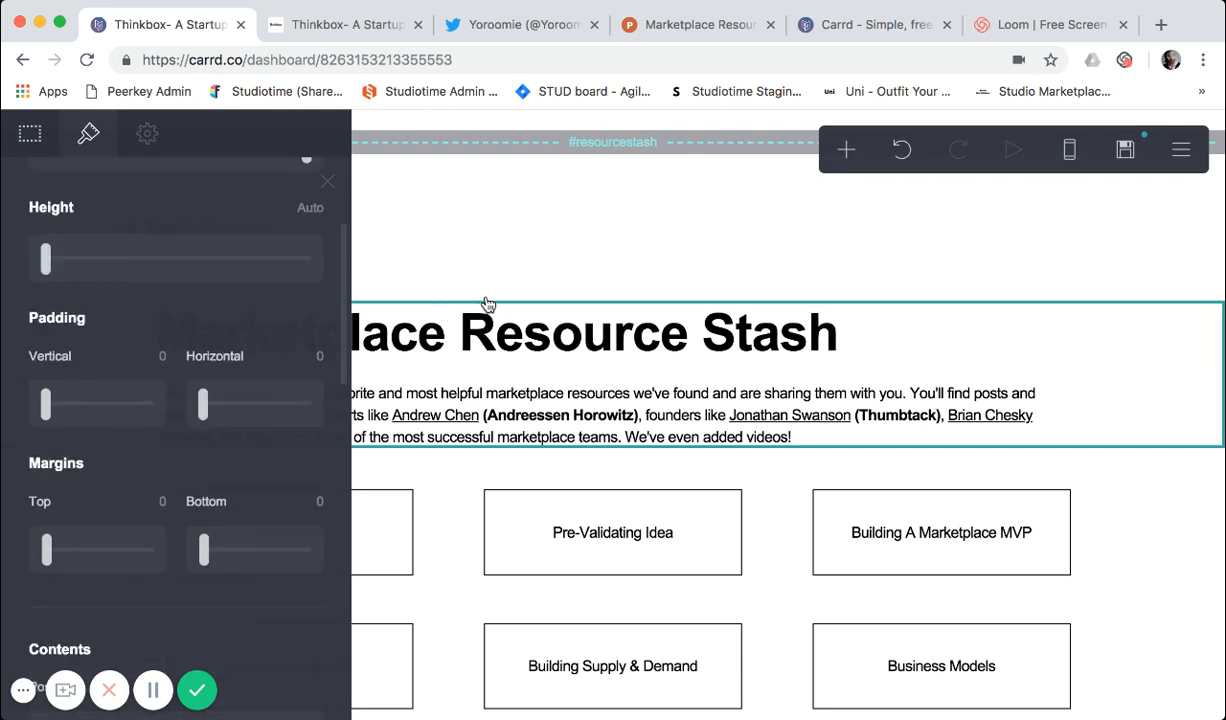
{"action": "scroll", "coordinate": [487, 350], "scroll_direction": "up", "scroll_amount": 1}
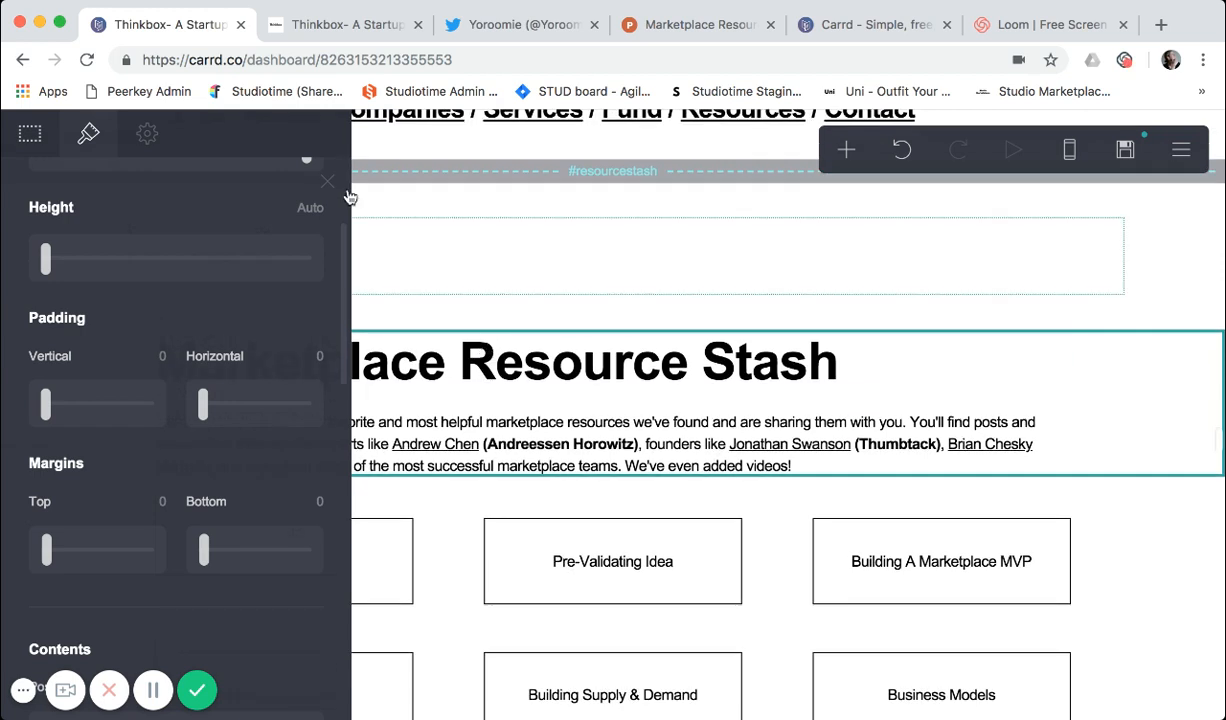
{"action": "left_click", "coordinate": [327, 185]}
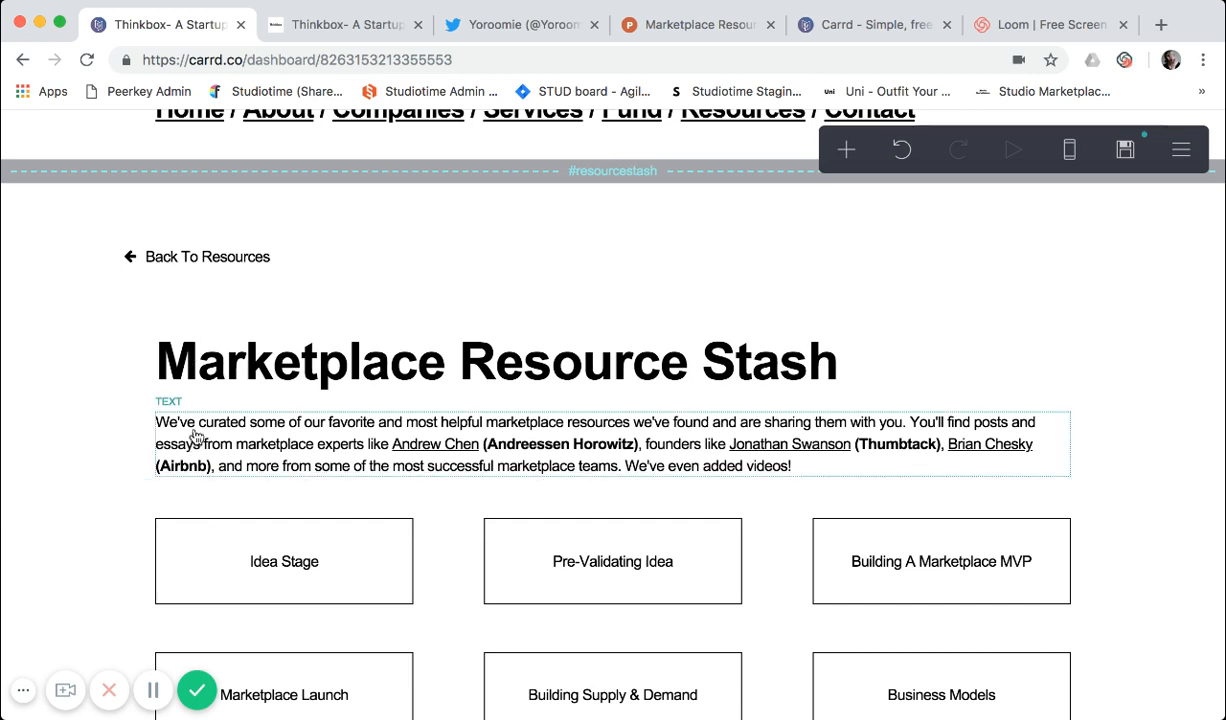
Set the contents width to 54 in the appearance of the container around the Marketplace Resource Stash heading and introduction
{"action": "scroll", "coordinate": [192, 436], "scroll_direction": "down", "scroll_amount": 1}
{"action": "scroll", "coordinate": [190, 425], "scroll_direction": "down", "scroll_amount": 1}
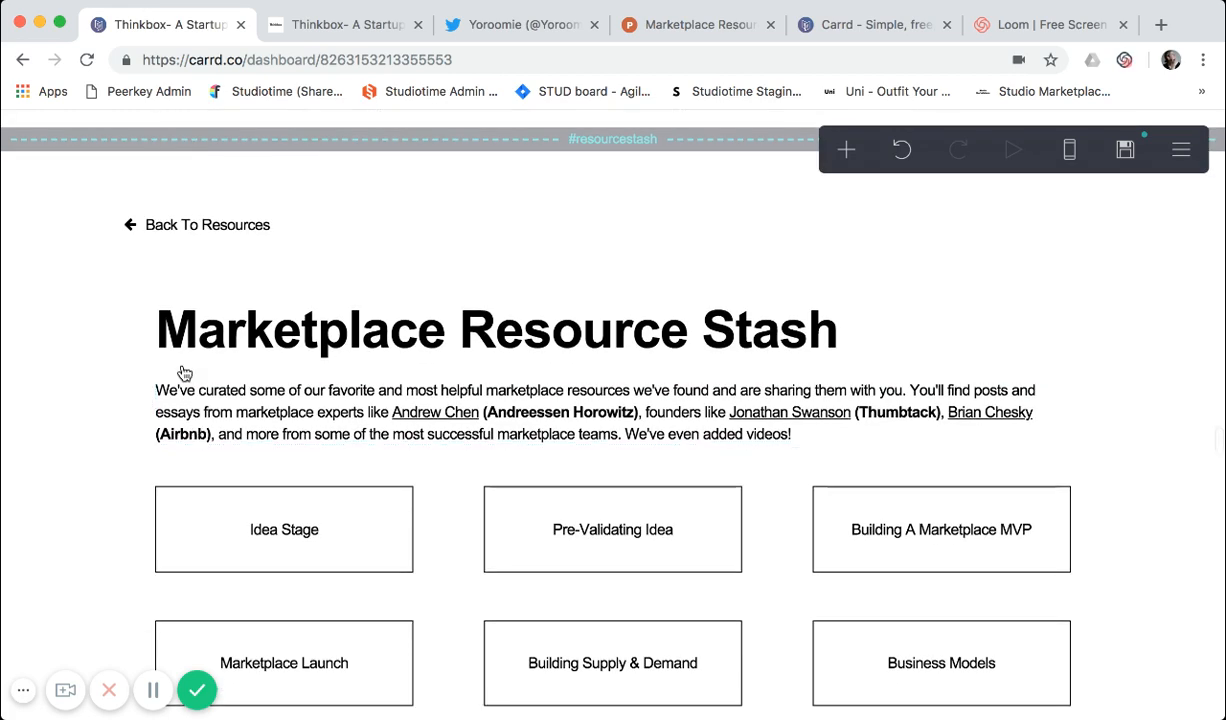
{"action": "left_click", "coordinate": [98, 348]}
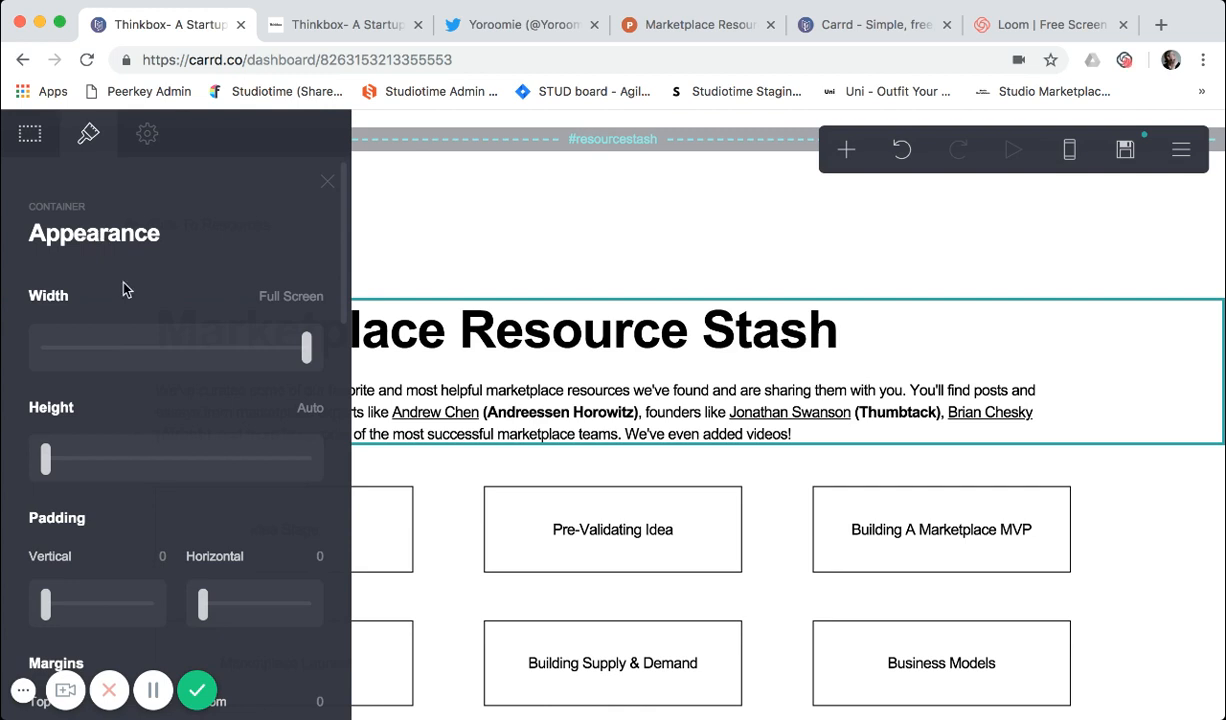
{"action": "scroll", "coordinate": [125, 364], "scroll_direction": "down", "scroll_amount": 10}
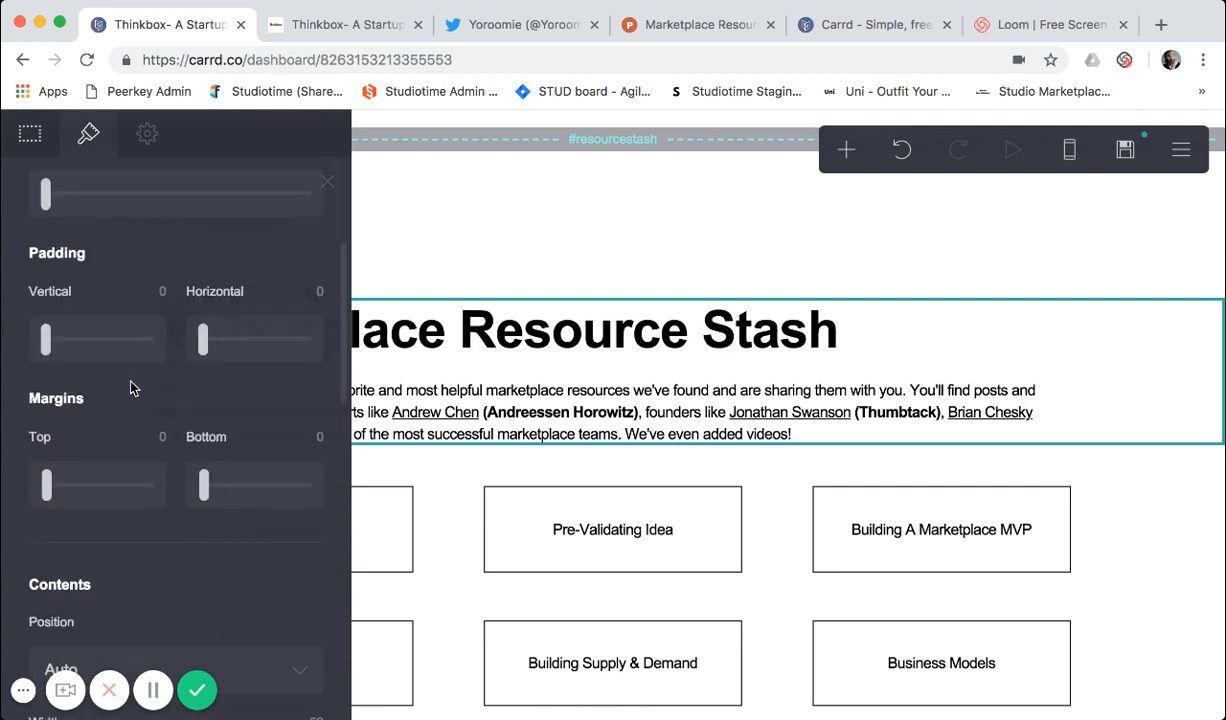
{"action": "scroll", "coordinate": [130, 388], "scroll_direction": "down", "scroll_amount": 3}
{"action": "scroll", "coordinate": [124, 465], "scroll_direction": "down", "scroll_amount": 1}
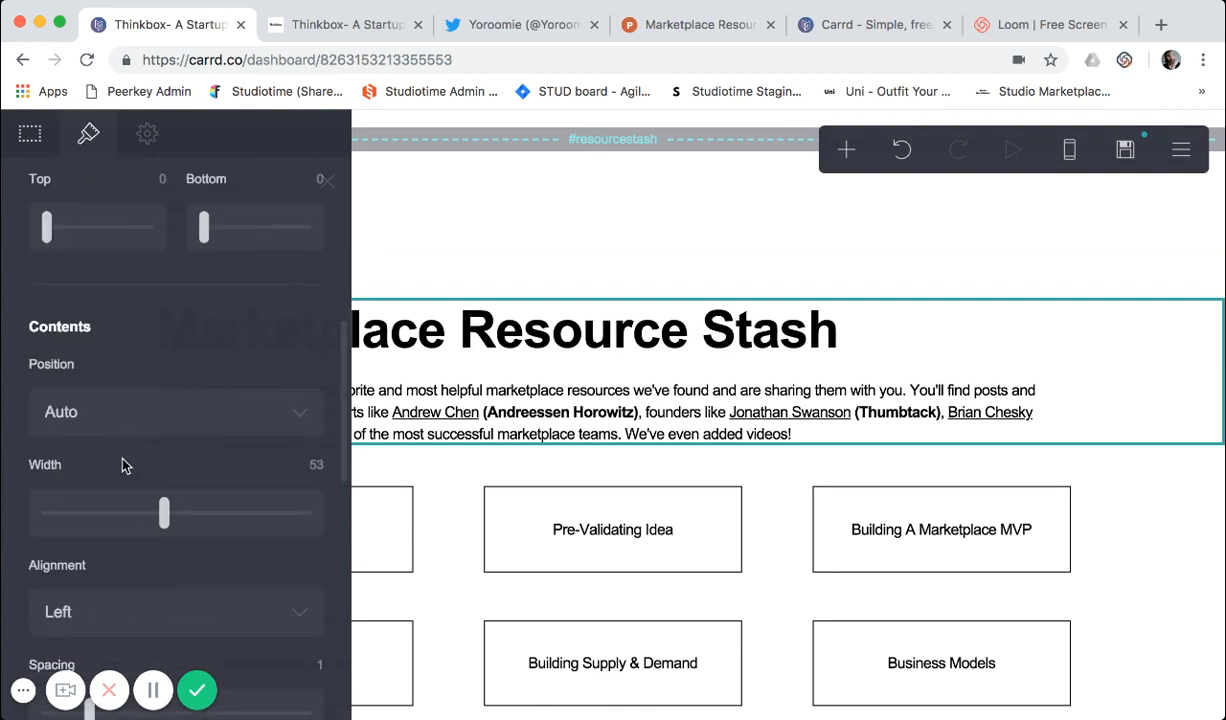
{"action": "scroll", "coordinate": [114, 485], "scroll_direction": "down", "scroll_amount": 1}
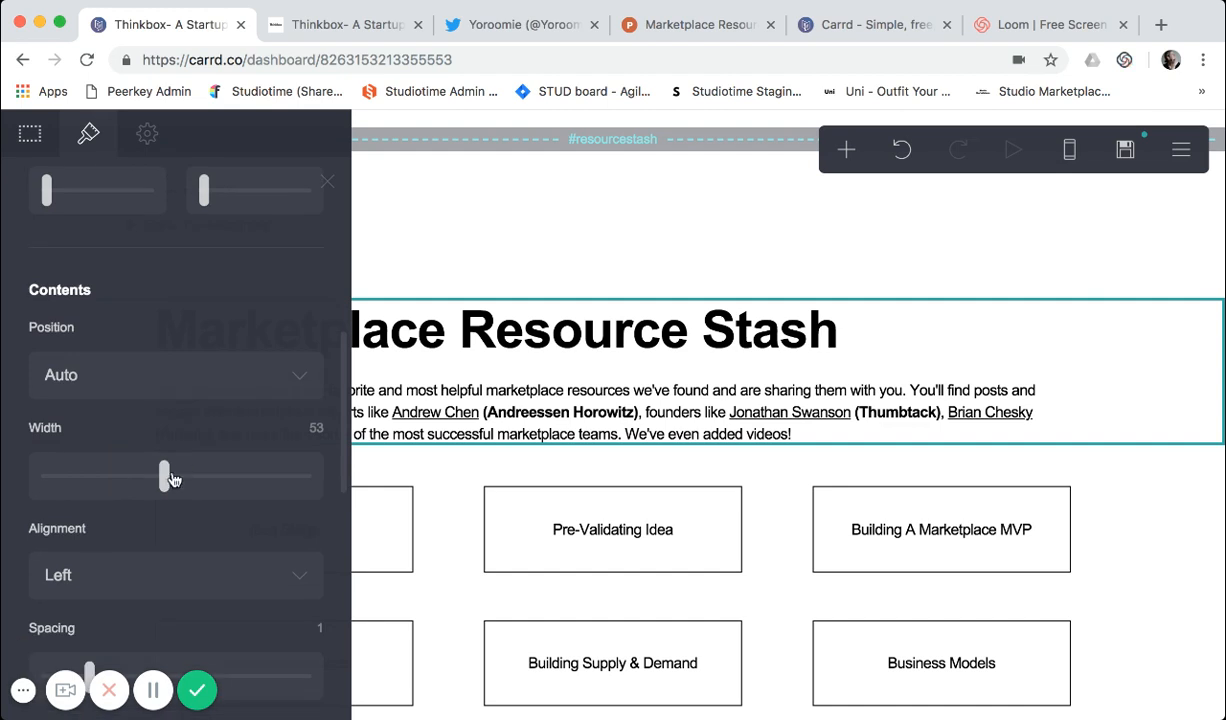
{"action": "mouse_move", "coordinate": [168, 481]}
{"action": "left_mouse_down"}
{"action": "mouse_move", "coordinate": [236, 487]}
{"action": "mouse_move", "coordinate": [175, 497]}
{"action": "left_mouse_up"}
{"action": "left_click_drag", "start_coordinate": [160, 495], "coordinate": [168, 493]}
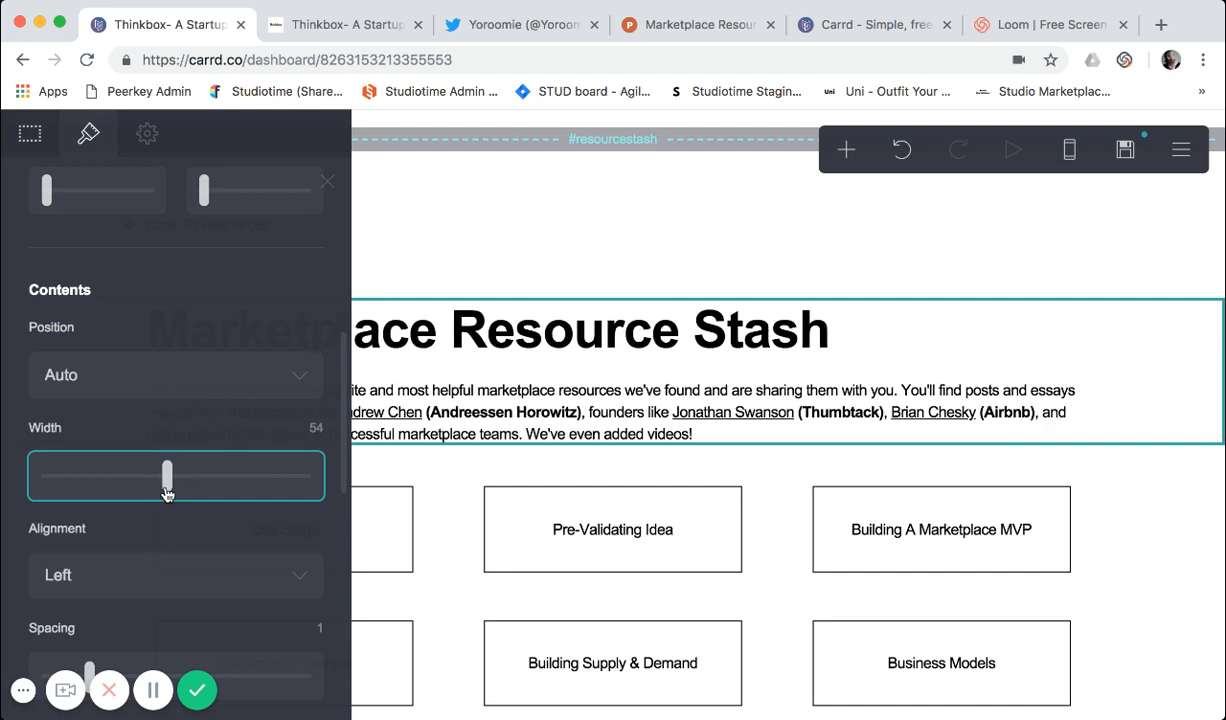
Set the contents width of the container around the Marketplace Resource Stash heading to 53, and close its settings
{"action": "left_click_drag", "start_coordinate": [167, 490], "coordinate": [164, 490]}
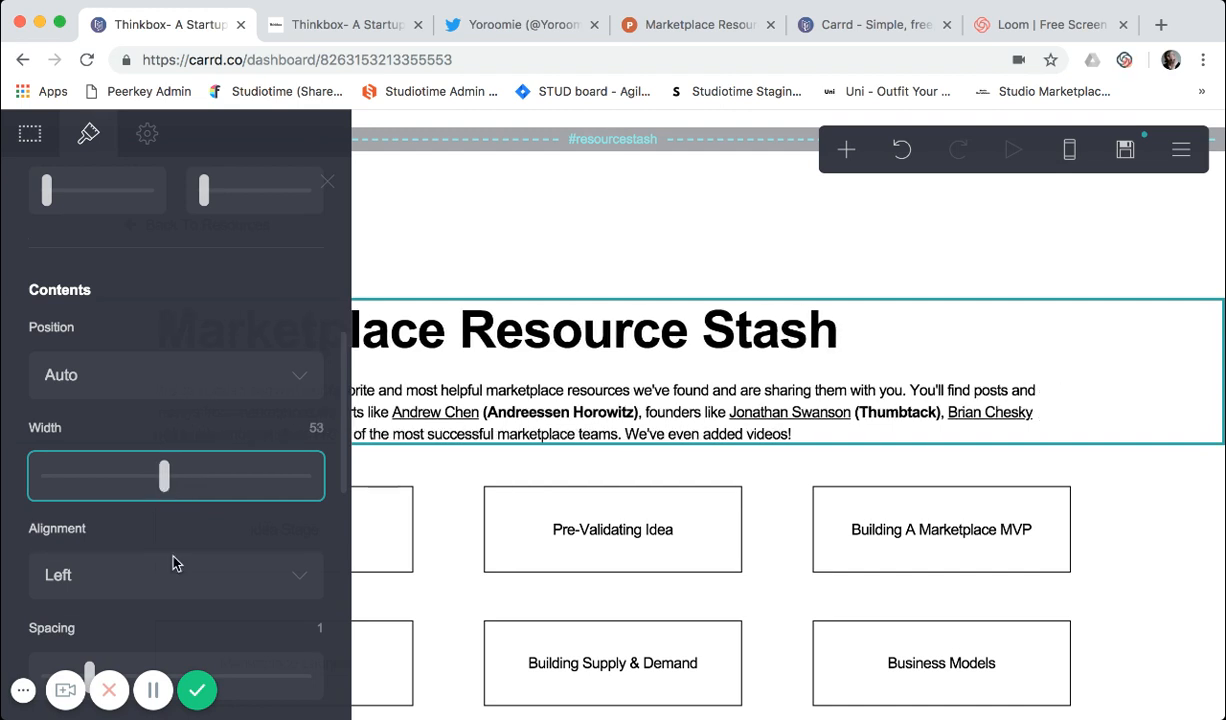
{"action": "scroll", "coordinate": [172, 561], "scroll_direction": "down", "scroll_amount": 3}
{"action": "scroll", "coordinate": [172, 563], "scroll_direction": "down", "scroll_amount": 7}
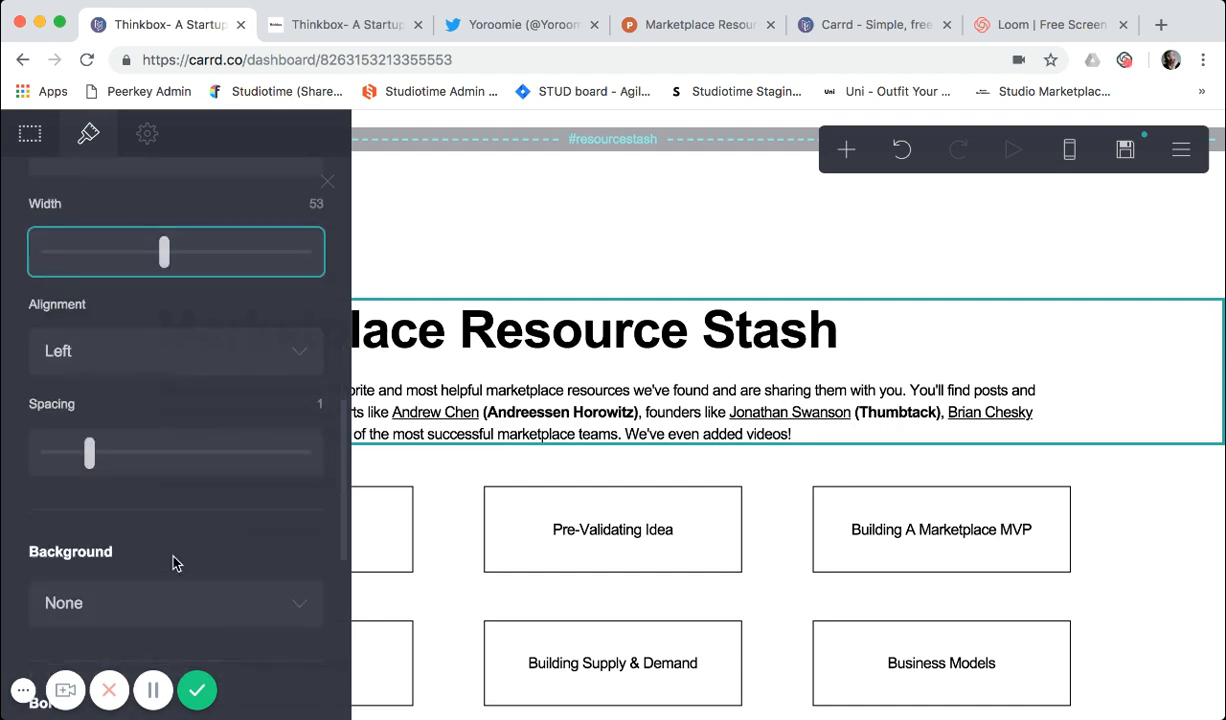
{"action": "scroll", "coordinate": [173, 560], "scroll_direction": "down", "scroll_amount": 4}
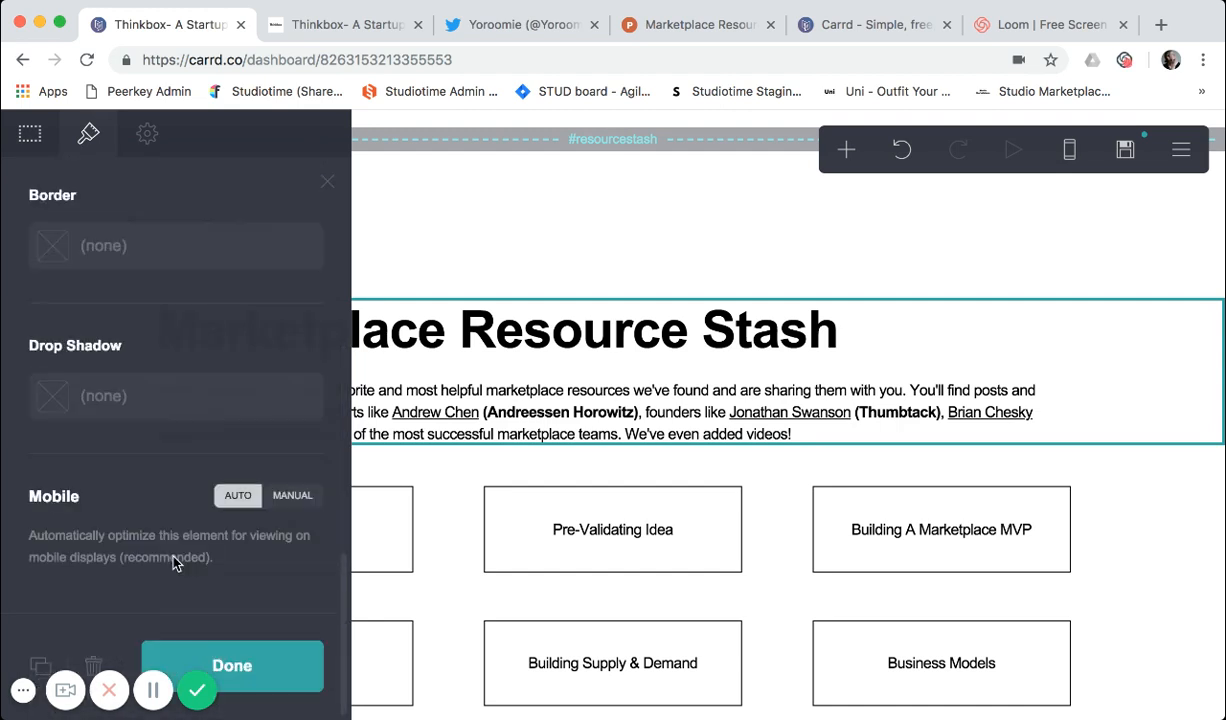
{"action": "left_click", "coordinate": [297, 638]}
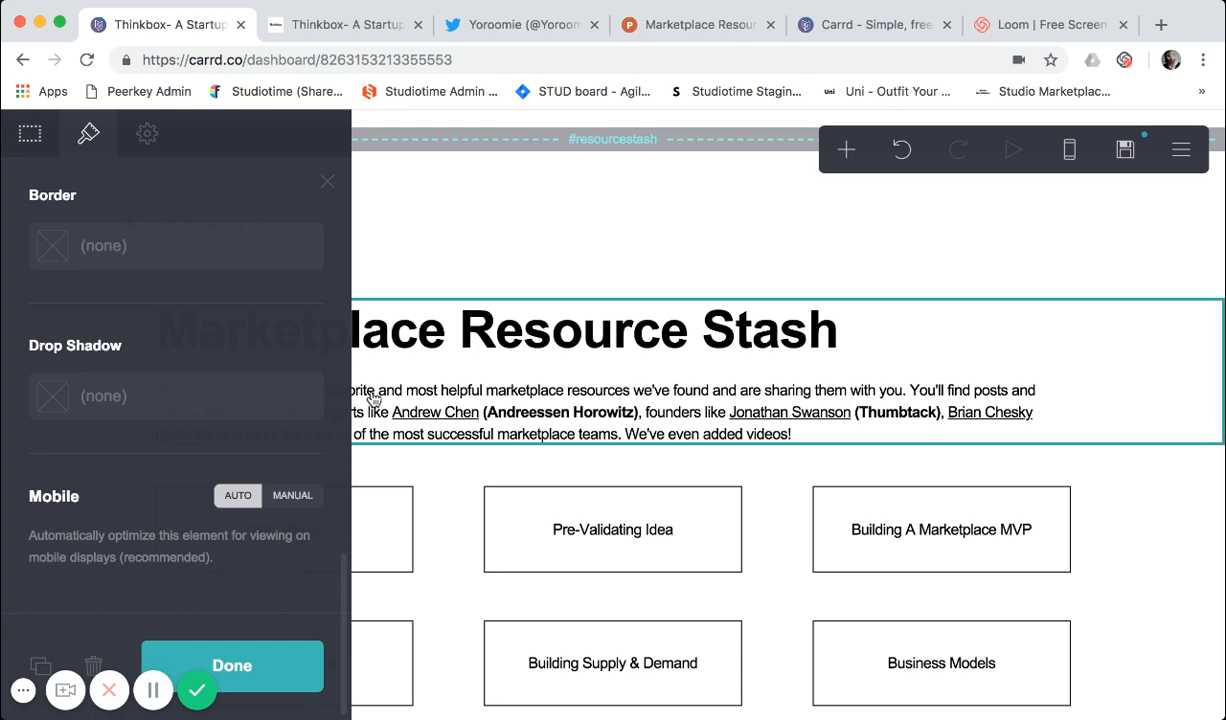
Examine the font, size, weight, spacing, margin and alignment settings of the Marketplace Resource Stash heading text, and close them
{"action": "scroll", "coordinate": [275, 400], "scroll_direction": "down", "scroll_amount": 1}
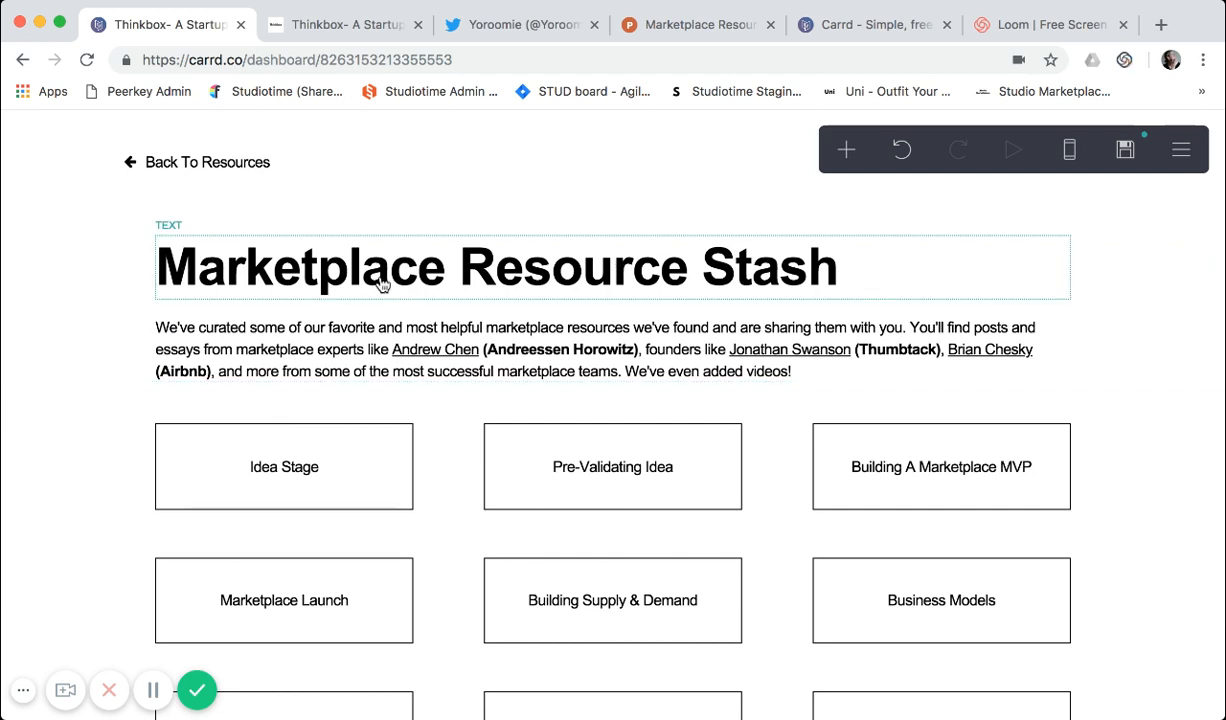
{"action": "left_click", "coordinate": [195, 289]}
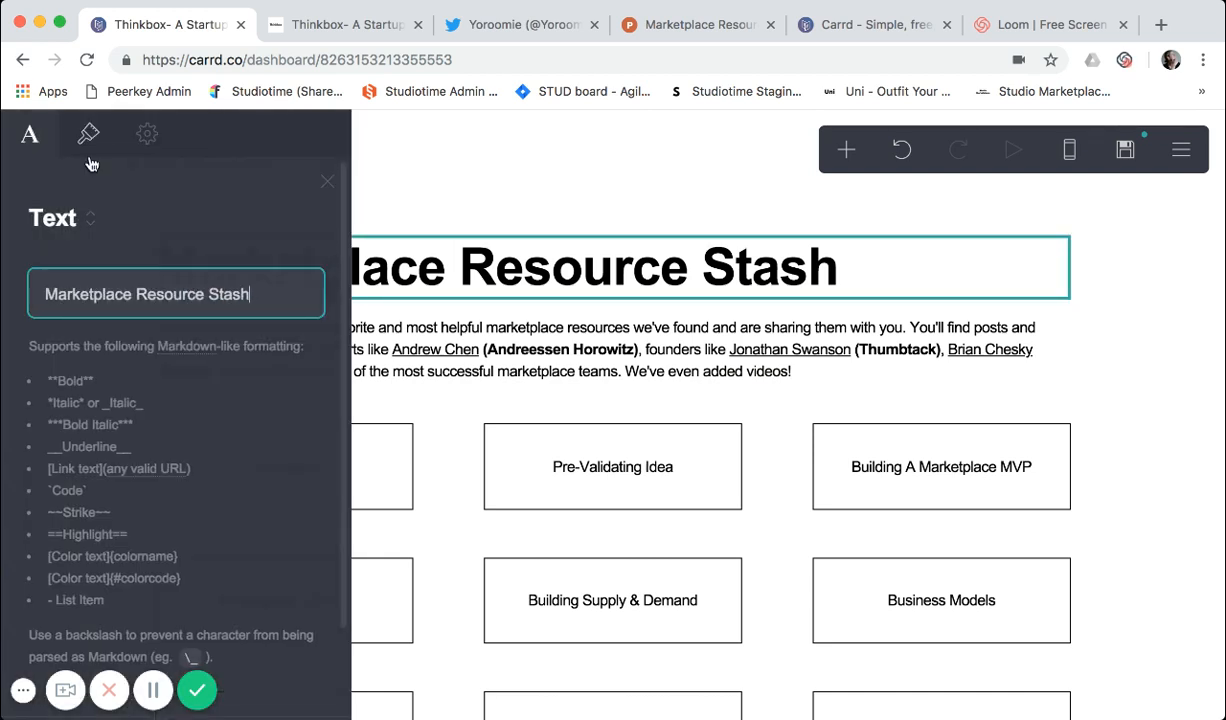
{"action": "left_click", "coordinate": [92, 140]}
{"action": "scroll", "coordinate": [86, 366], "scroll_direction": "down", "scroll_amount": 1}
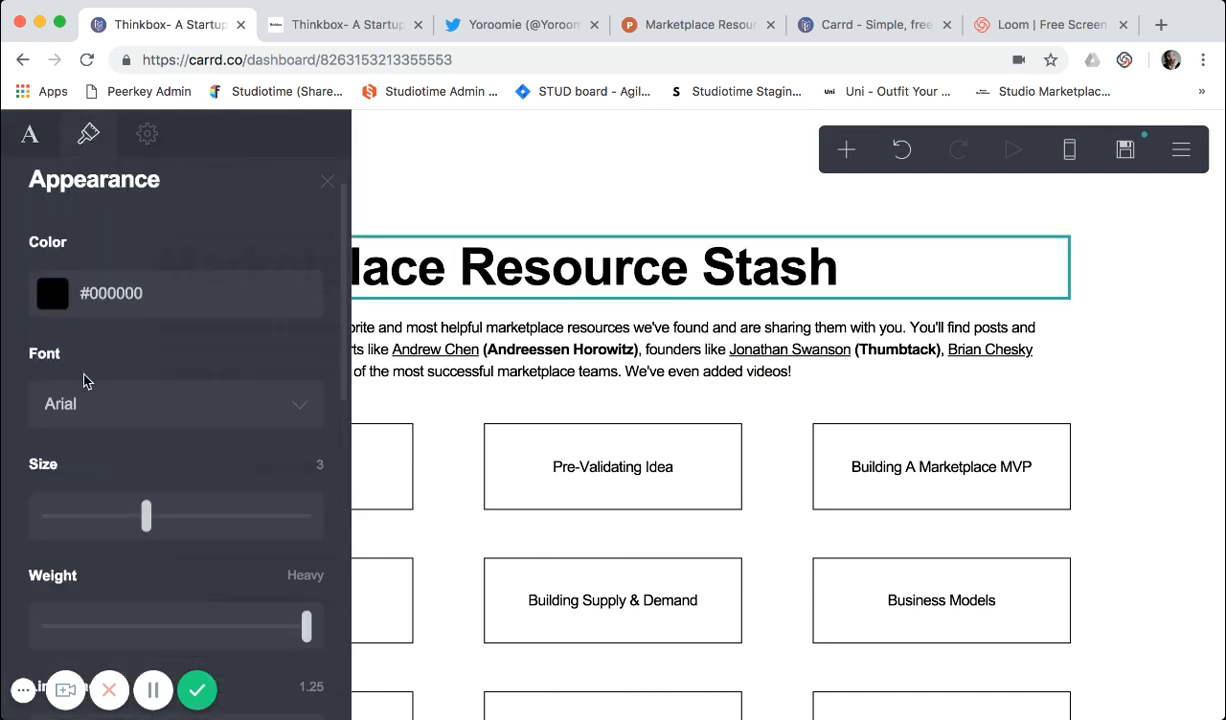
{"action": "scroll", "coordinate": [100, 388], "scroll_direction": "down", "scroll_amount": 1}
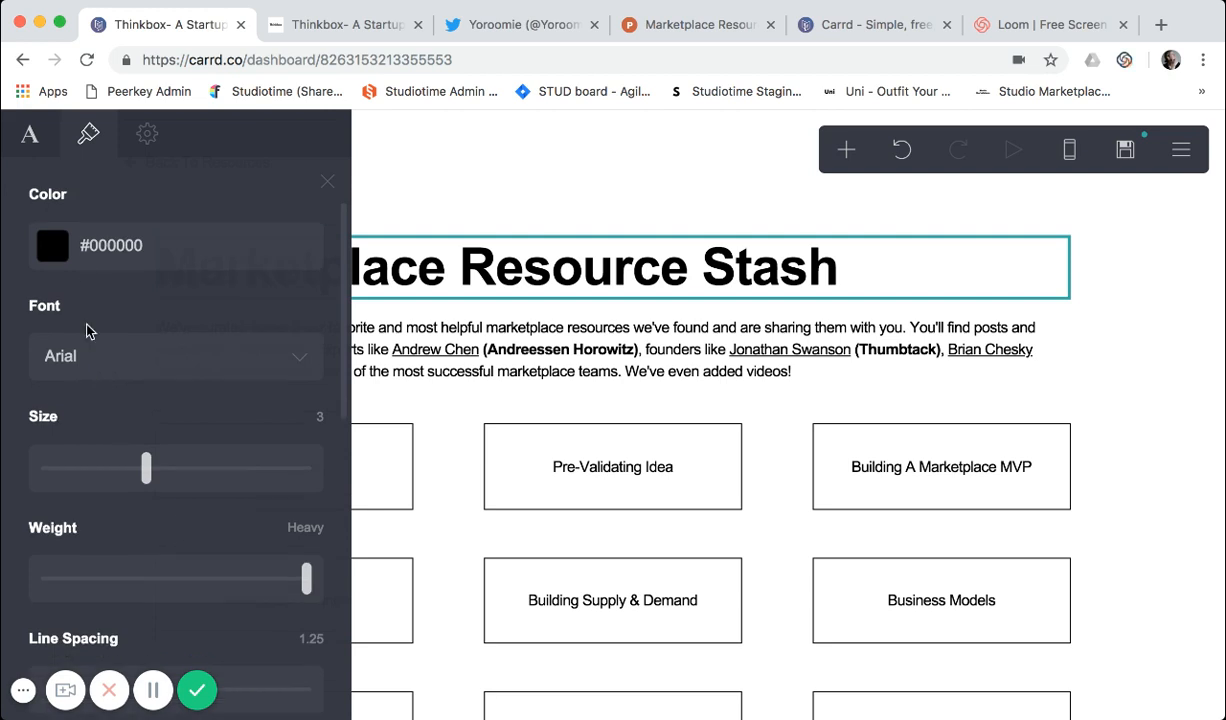
{"action": "scroll", "coordinate": [90, 367], "scroll_direction": "down", "scroll_amount": 1}
{"action": "scroll", "coordinate": [156, 395], "scroll_direction": "down", "scroll_amount": 2}
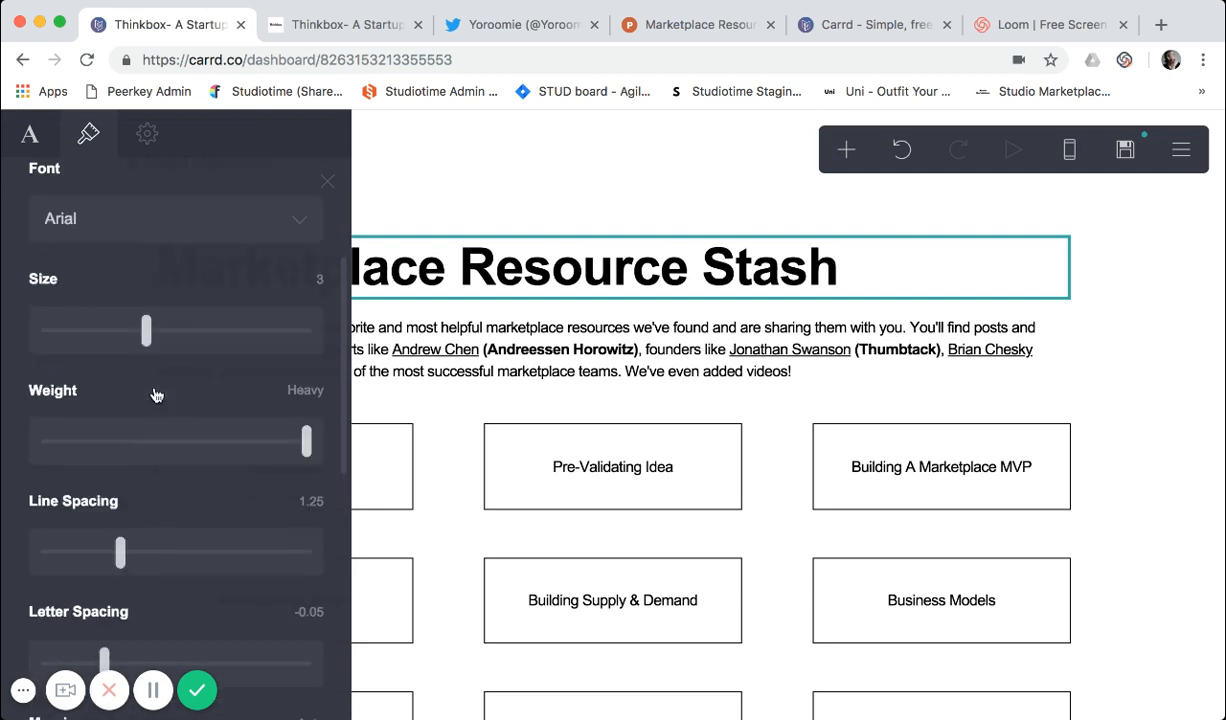
{"action": "scroll", "coordinate": [211, 454], "scroll_direction": "down", "scroll_amount": 3}
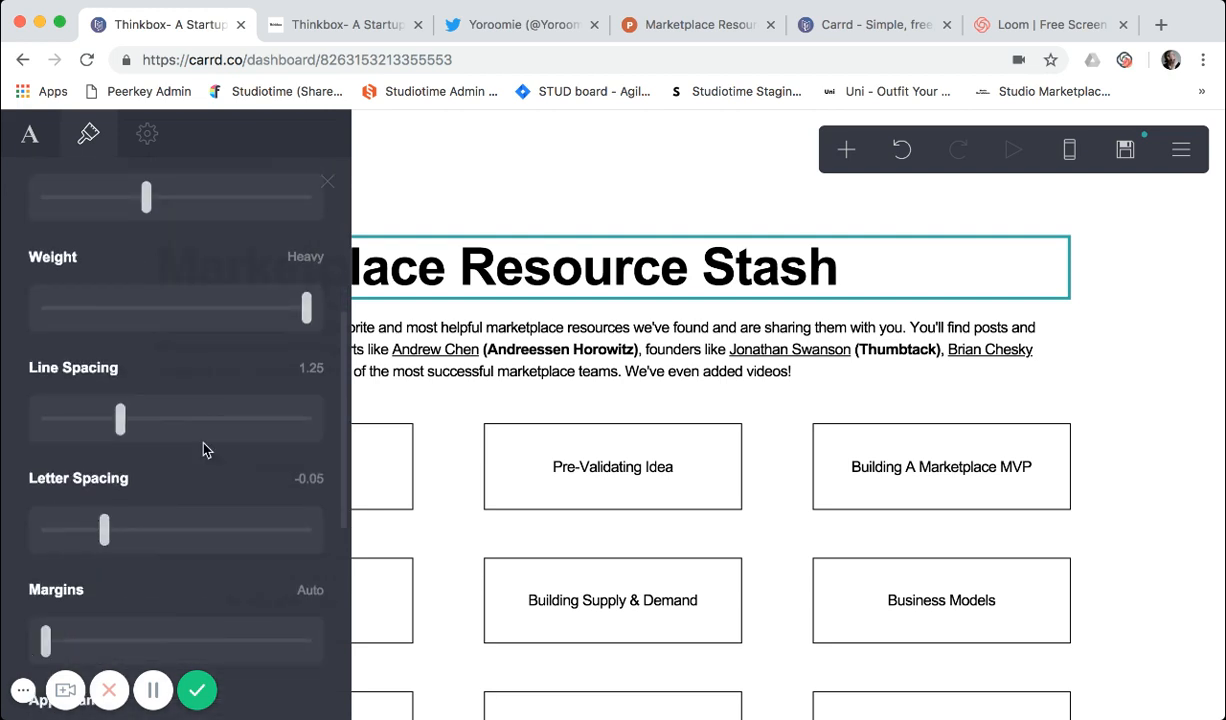
{"action": "scroll", "coordinate": [115, 450], "scroll_direction": "down", "scroll_amount": 4}
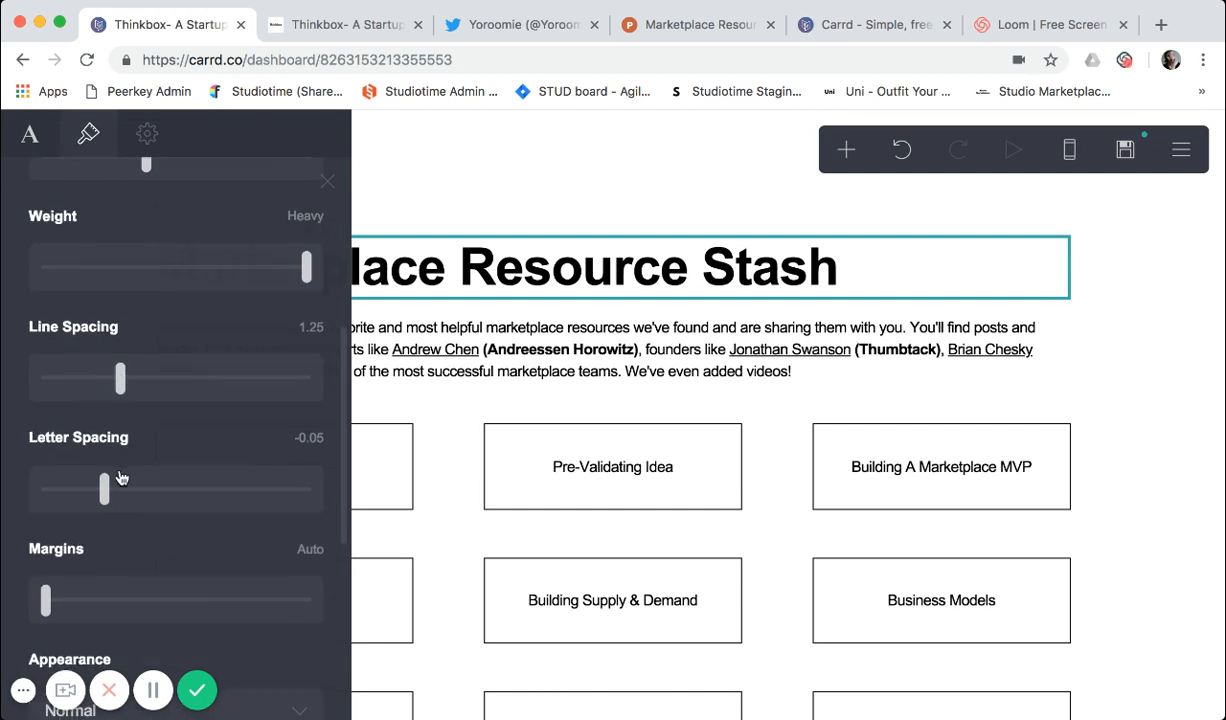
{"action": "scroll", "coordinate": [120, 477], "scroll_direction": "down", "scroll_amount": 5}
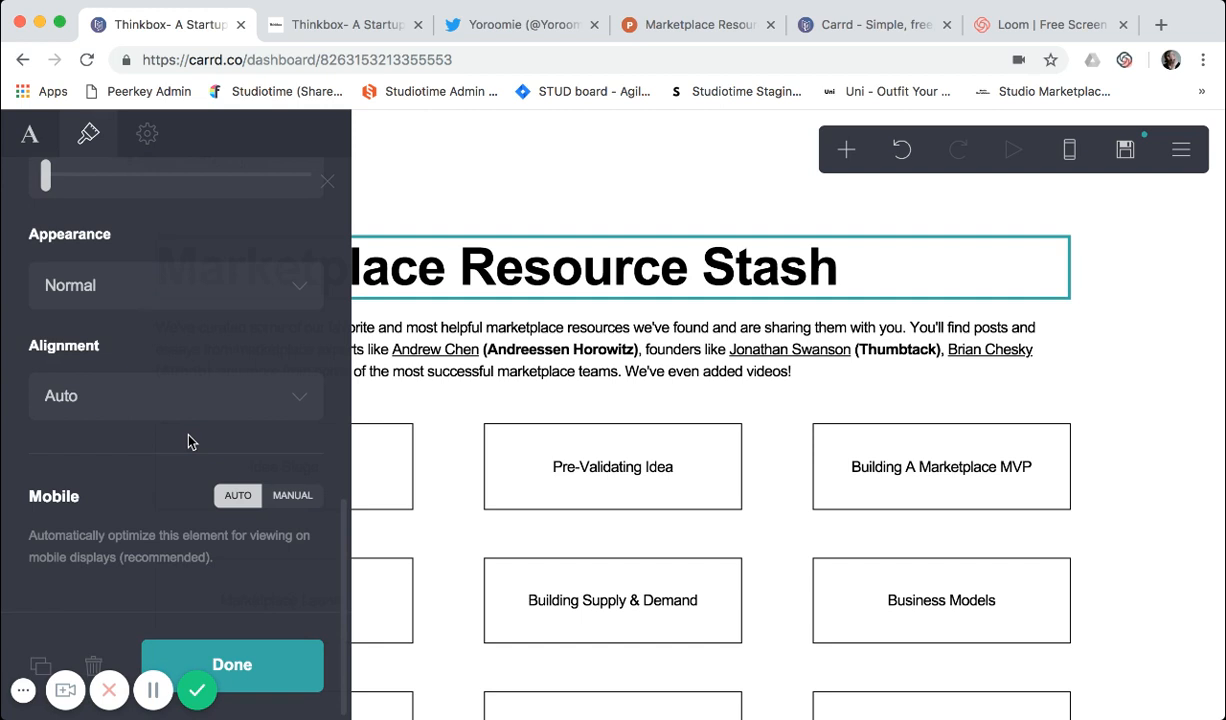
{"action": "left_click", "coordinate": [309, 649]}
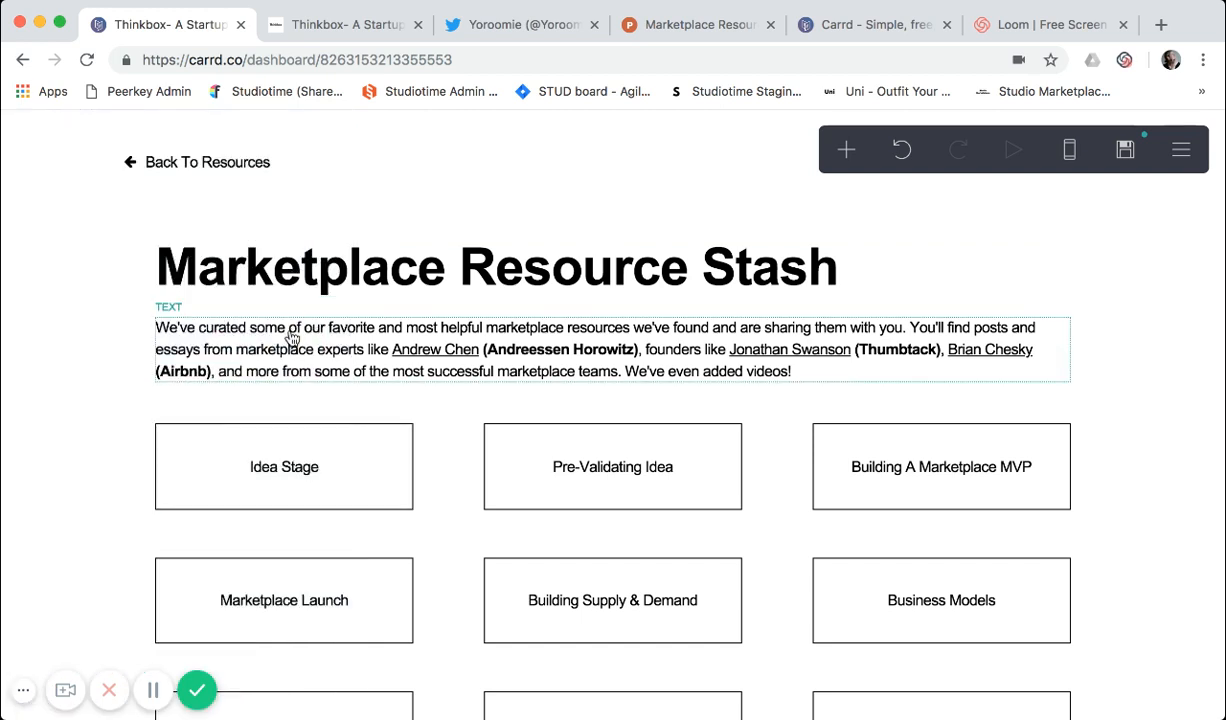
Open the introduction paragraph below the heading and examine its source text with the Twitter links and the formatting guide
{"action": "left_click", "coordinate": [291, 340]}
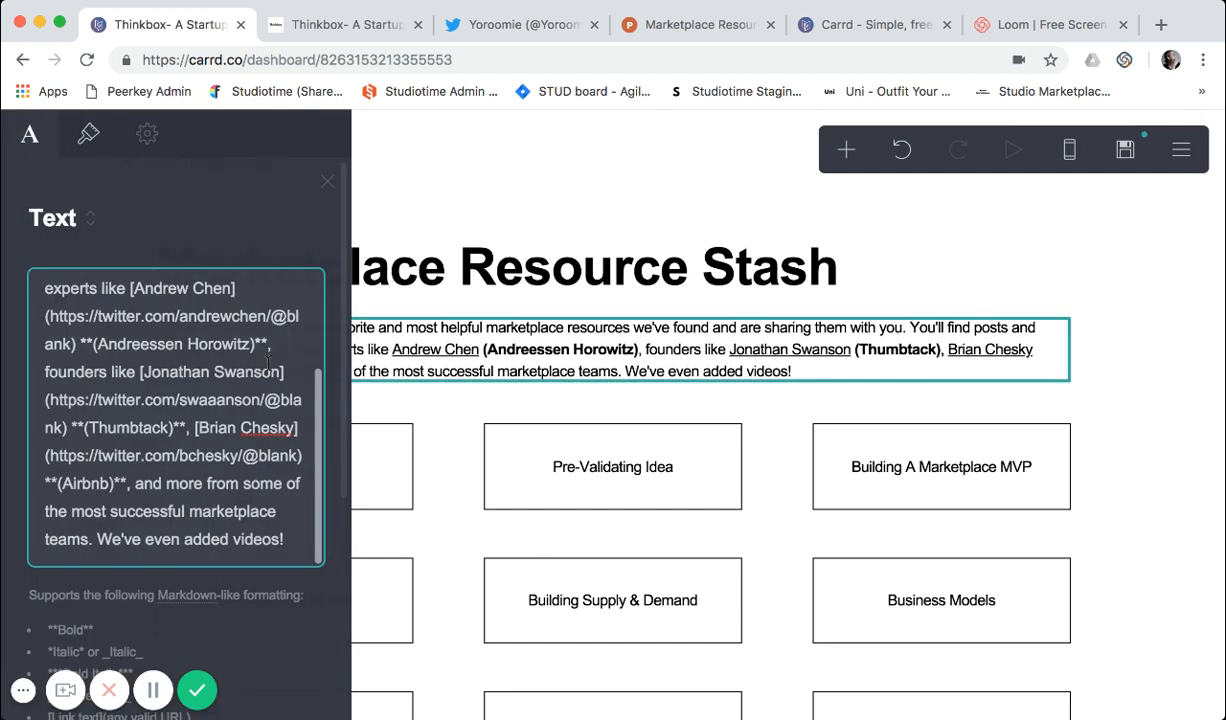
{"action": "scroll", "coordinate": [263, 363], "scroll_direction": "up", "scroll_amount": 3}
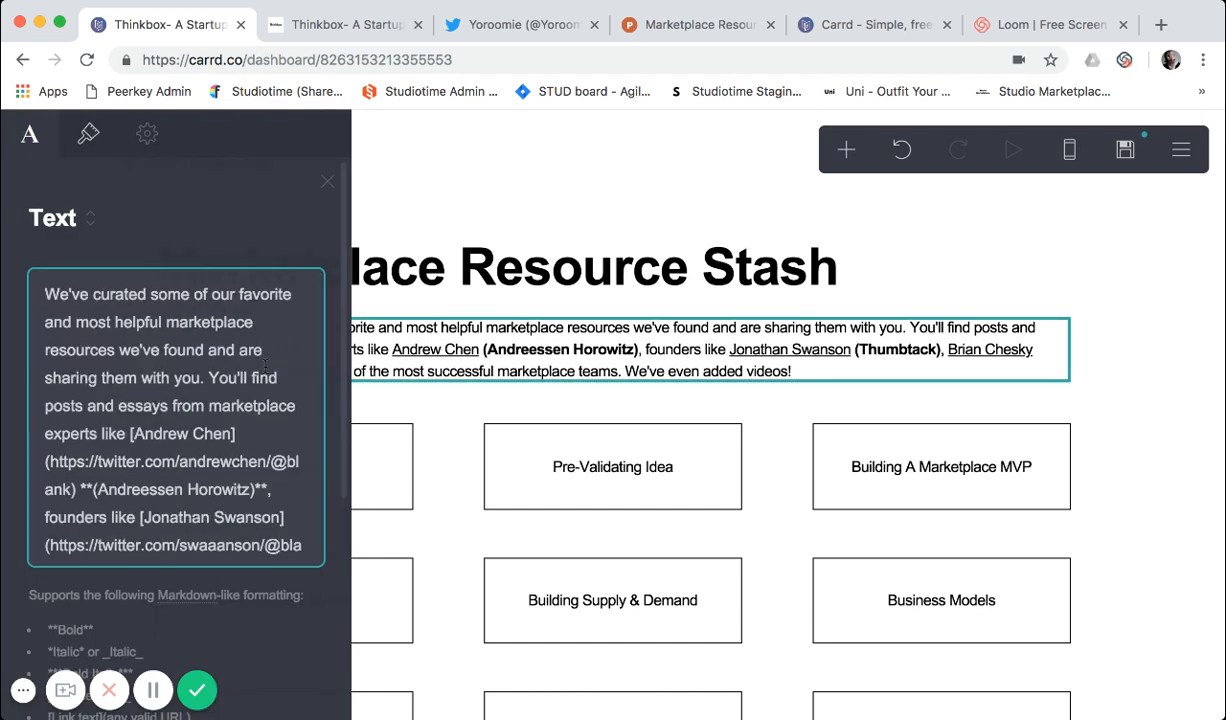
{"action": "scroll", "coordinate": [239, 388], "scroll_direction": "down", "scroll_amount": 3}
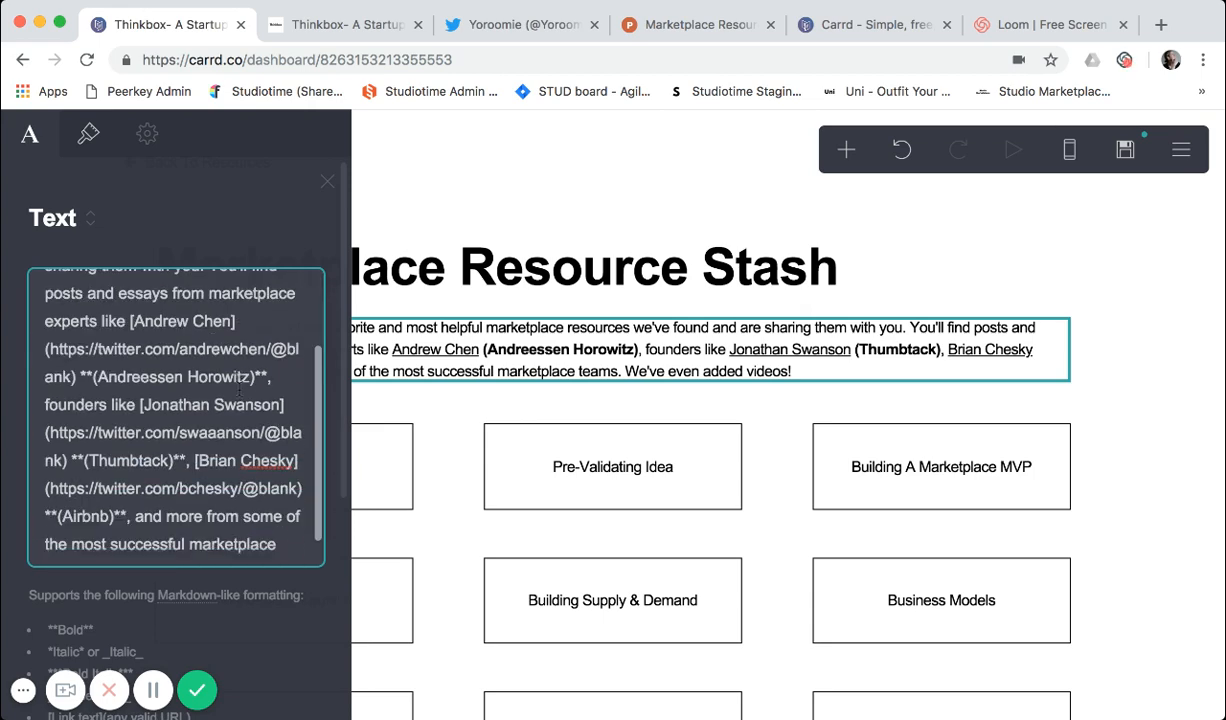
{"action": "scroll", "coordinate": [230, 540], "scroll_direction": "down", "scroll_amount": 5}
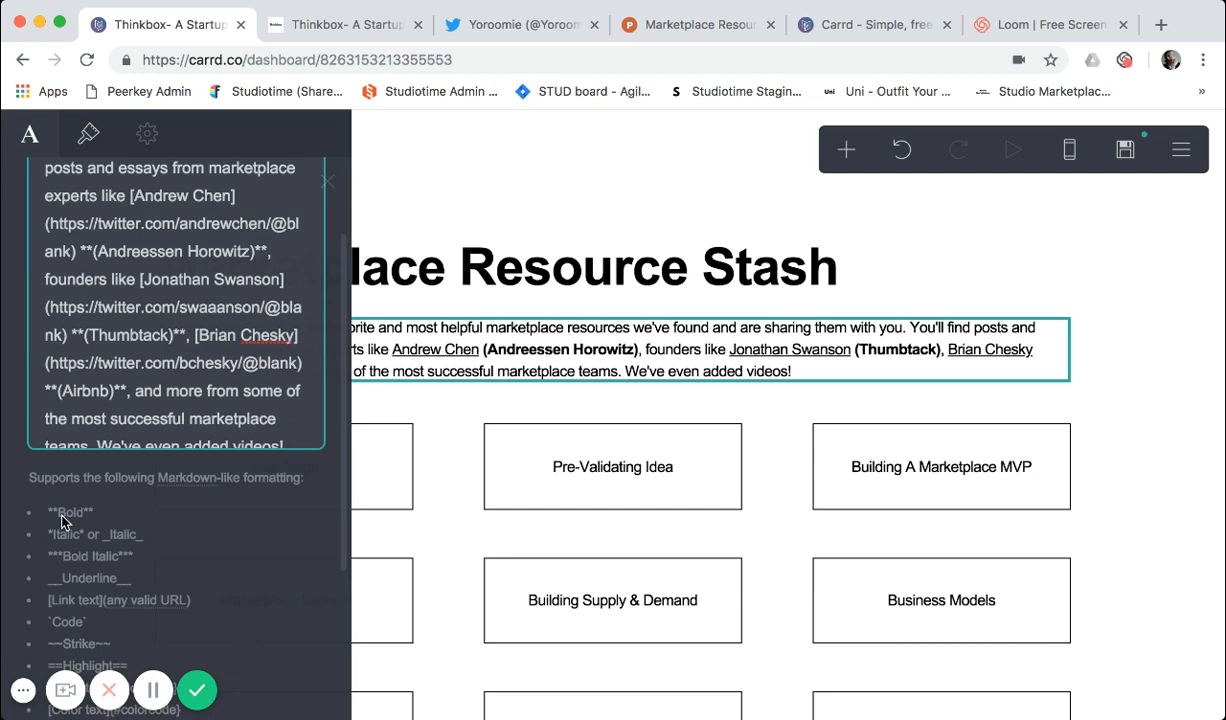
{"action": "scroll", "coordinate": [90, 357], "scroll_direction": "up", "scroll_amount": 2}
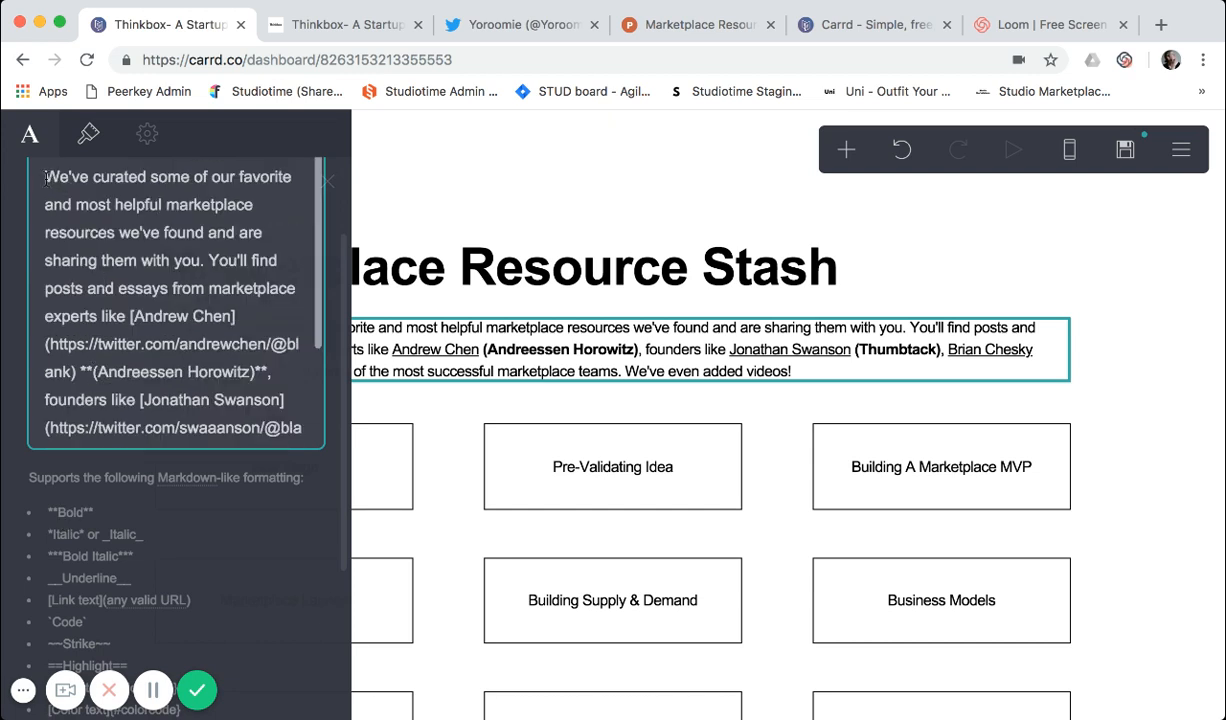
Highlight the paragraph's opening words and the bold markup around (Andreessen Horowitz) to examine how bold text is written
{"action": "left_click_drag", "start_coordinate": [46, 178], "coordinate": [146, 190]}
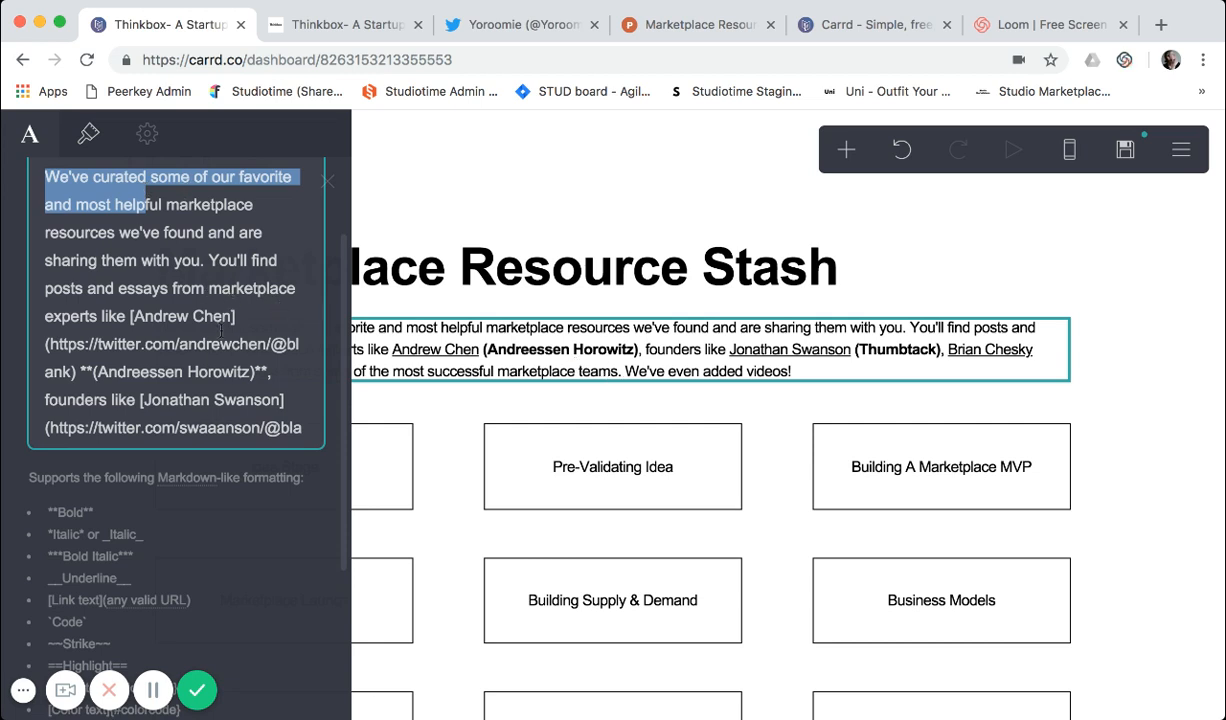
{"action": "left_click_drag", "start_coordinate": [126, 371], "coordinate": [266, 371]}
{"action": "left_click", "coordinate": [98, 371]}
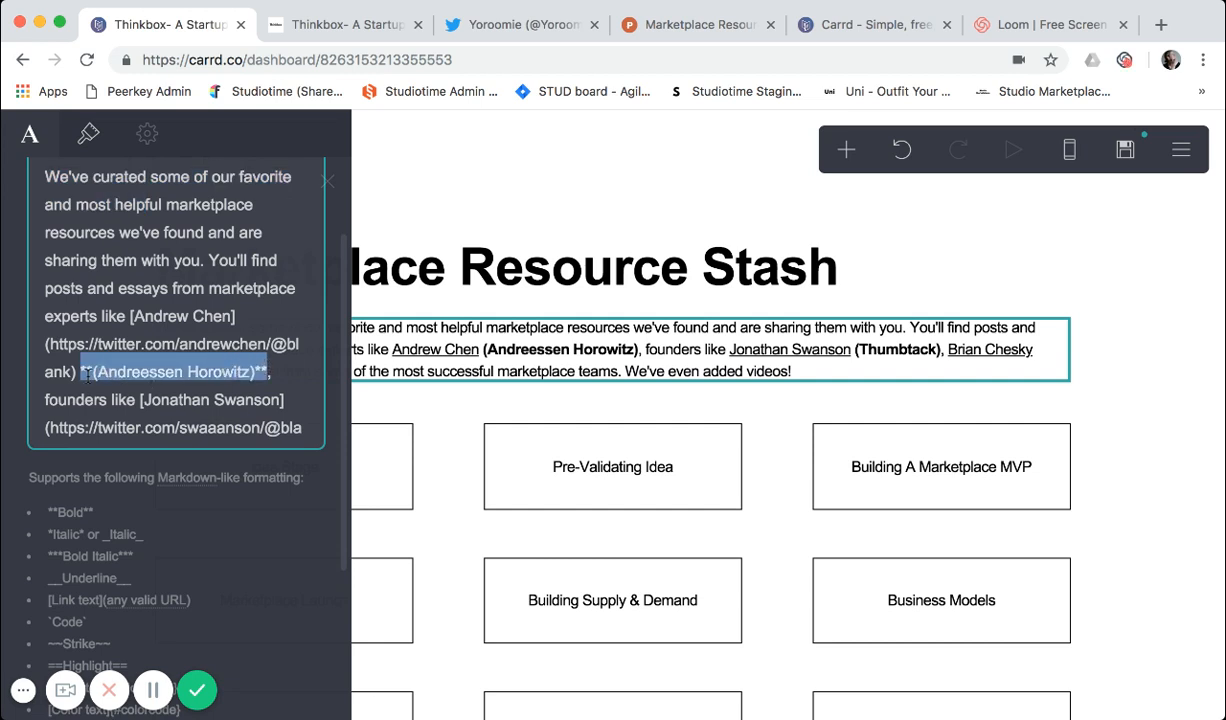
{"action": "left_click", "coordinate": [125, 371]}
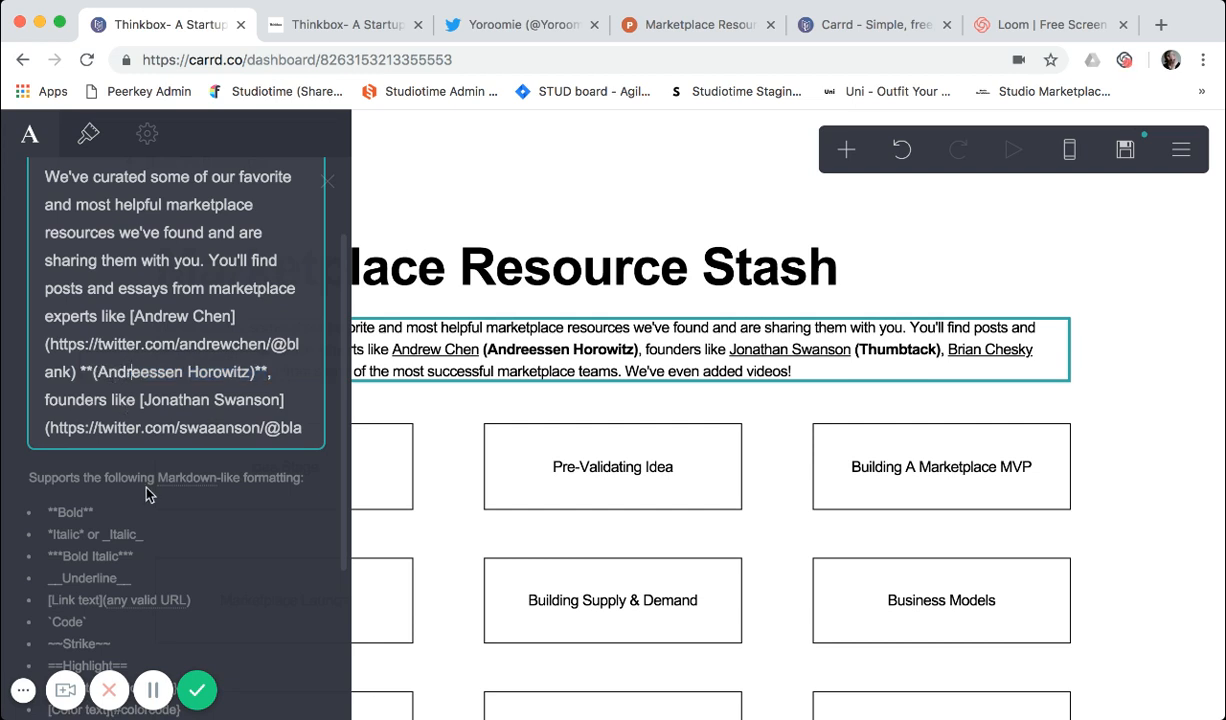
Examine the link markup in the introduction and the list of supported Markdown-like formatting, and close the text settings
{"action": "scroll", "coordinate": [167, 535], "scroll_direction": "down", "scroll_amount": 1}
{"action": "scroll", "coordinate": [167, 535], "scroll_direction": "down", "scroll_amount": 5}
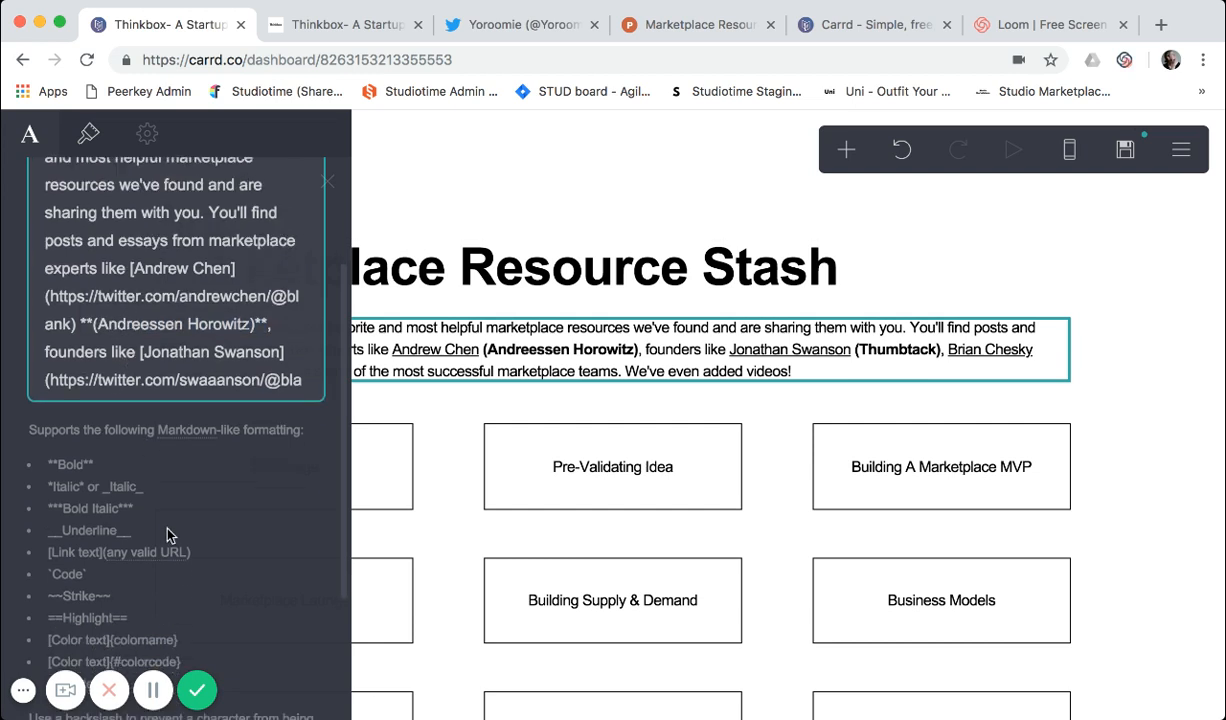
{"action": "scroll", "coordinate": [77, 487], "scroll_direction": "down", "scroll_amount": 1}
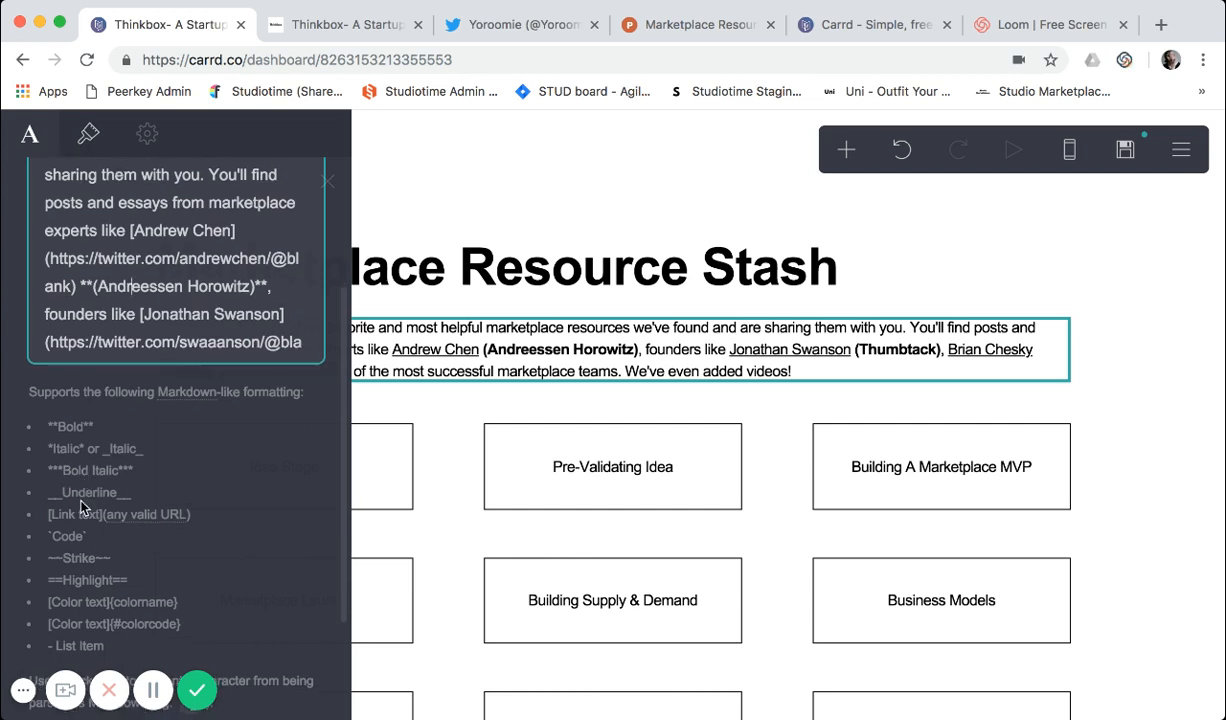
{"action": "scroll", "coordinate": [132, 270], "scroll_direction": "up", "scroll_amount": 1}
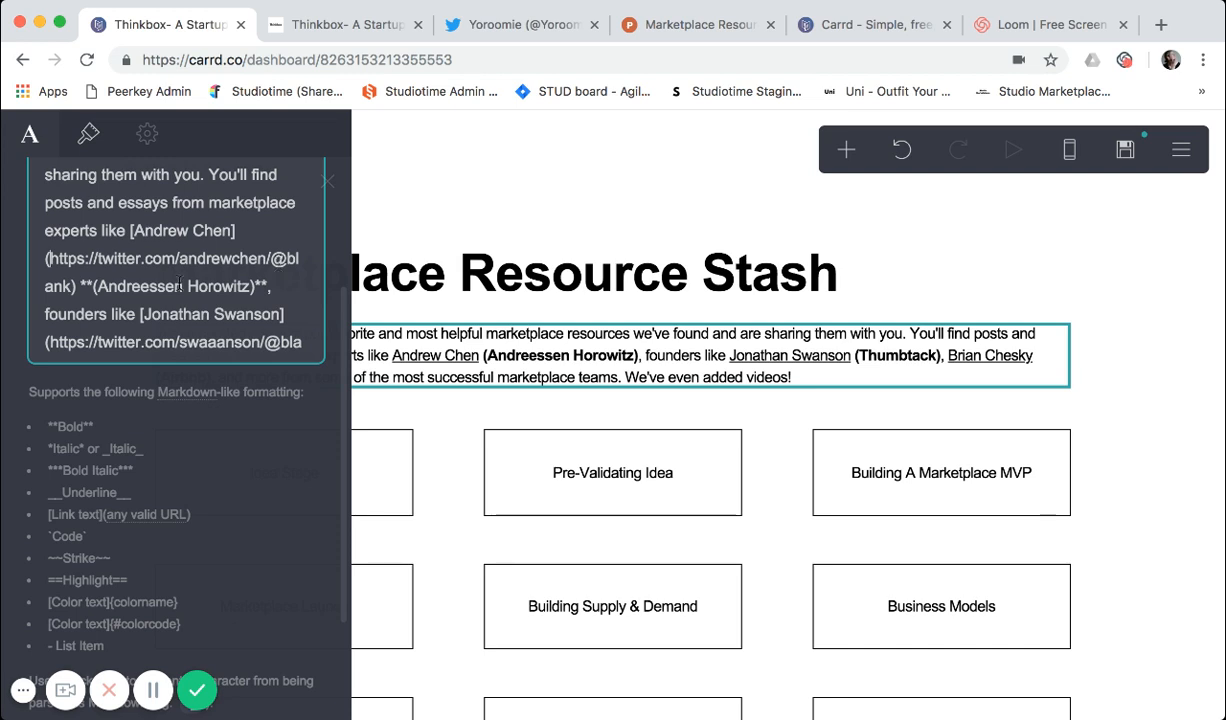
{"action": "scroll", "coordinate": [174, 290], "scroll_direction": "down", "scroll_amount": 1}
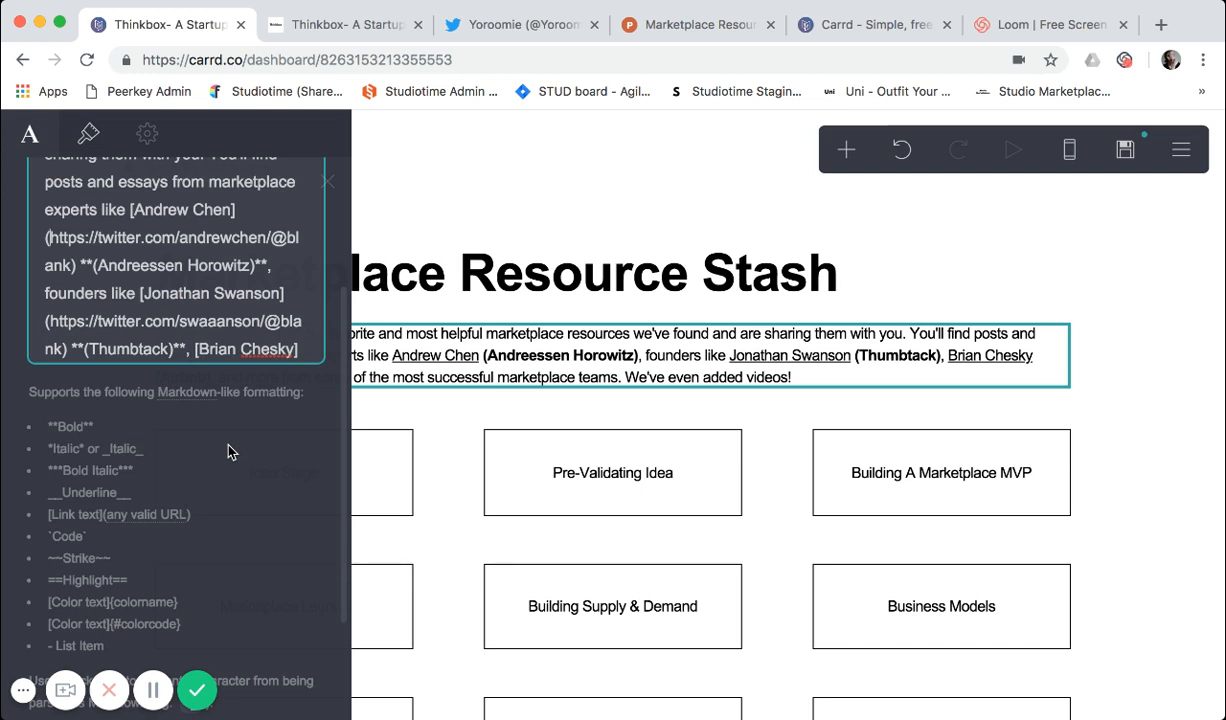
{"action": "scroll", "coordinate": [228, 494], "scroll_direction": "down", "scroll_amount": 2}
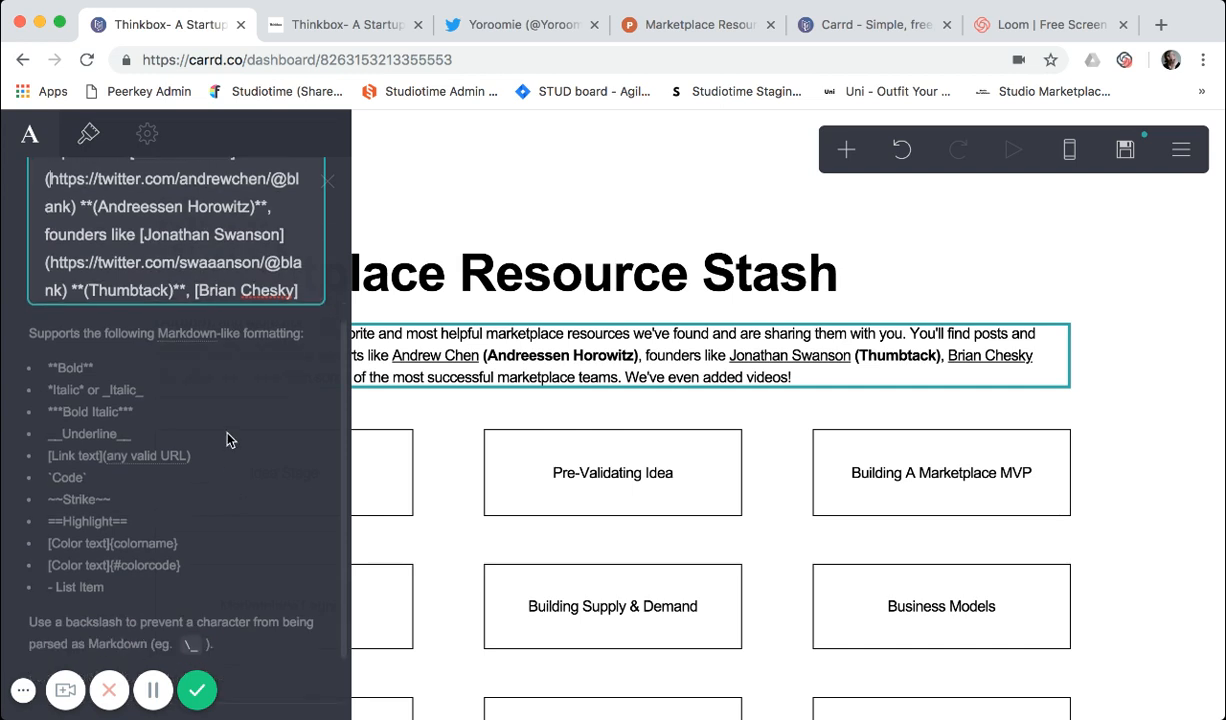
{"action": "scroll", "coordinate": [240, 550], "scroll_direction": "down", "scroll_amount": 3}
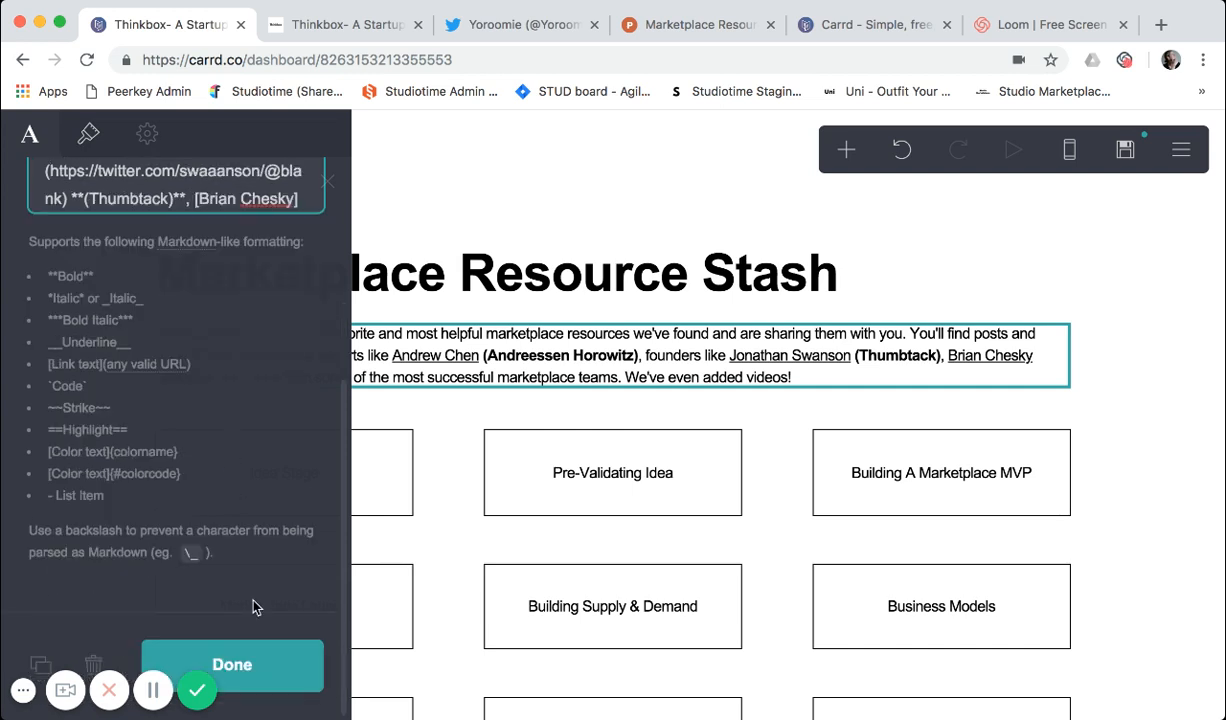
{"action": "left_click", "coordinate": [258, 667]}
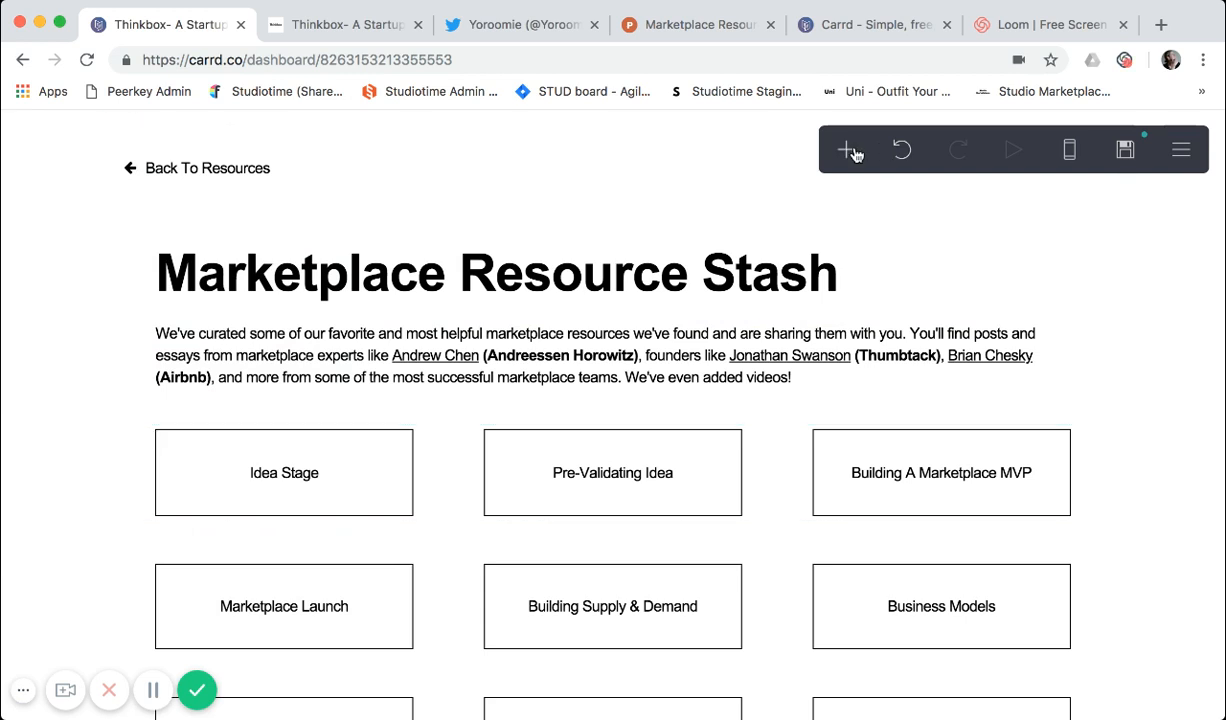
Examine the Columns type and column widths of the container around the first row of category buttons, and close its settings
{"action": "left_click", "coordinate": [116, 471]}
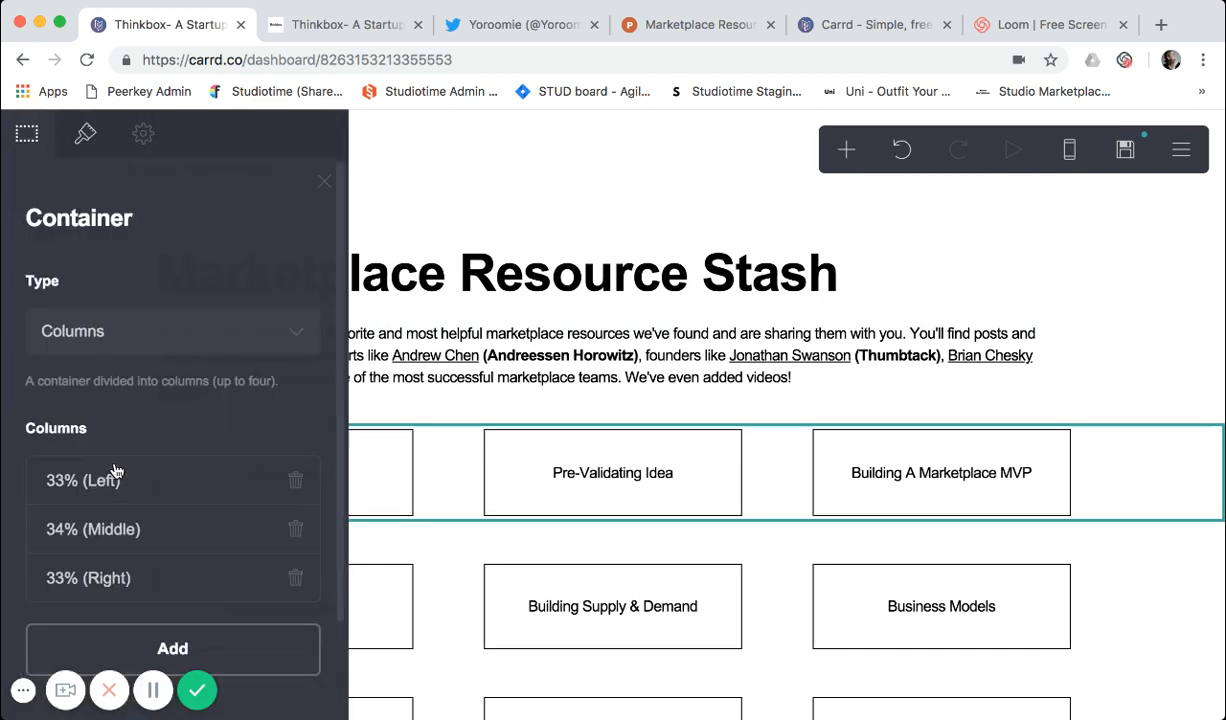
{"action": "left_click", "coordinate": [118, 322]}
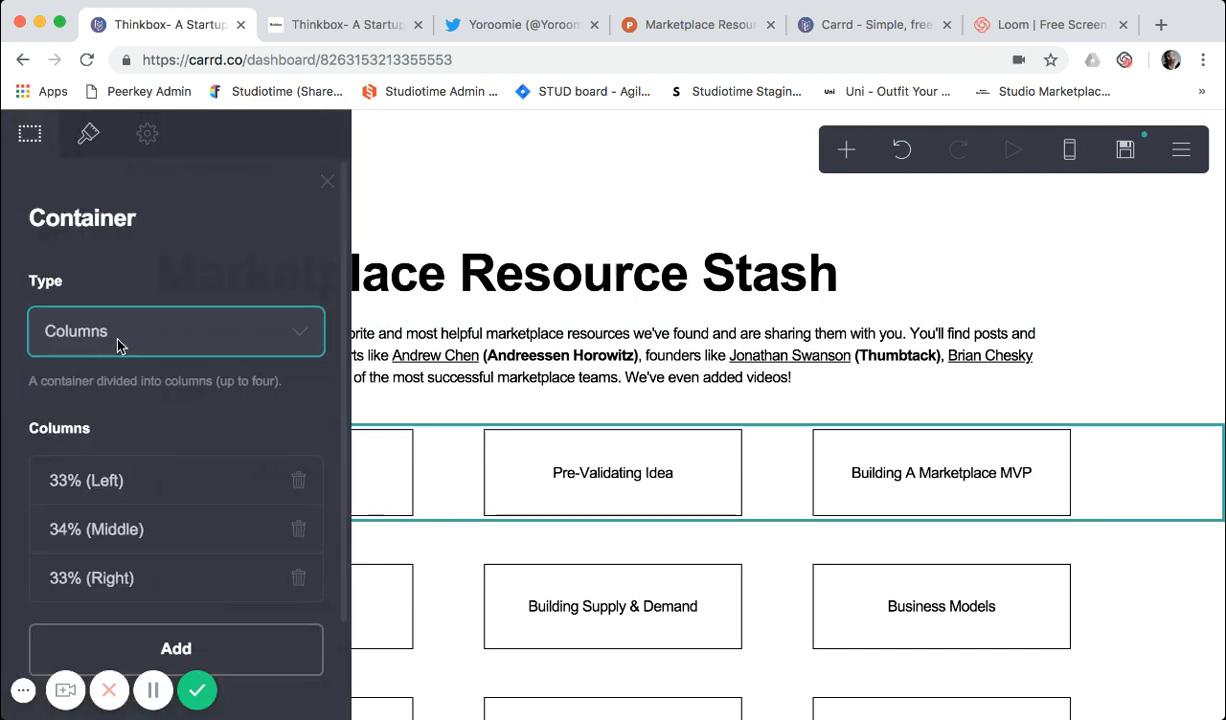
{"action": "scroll", "coordinate": [118, 373], "scroll_direction": "down", "scroll_amount": 2}
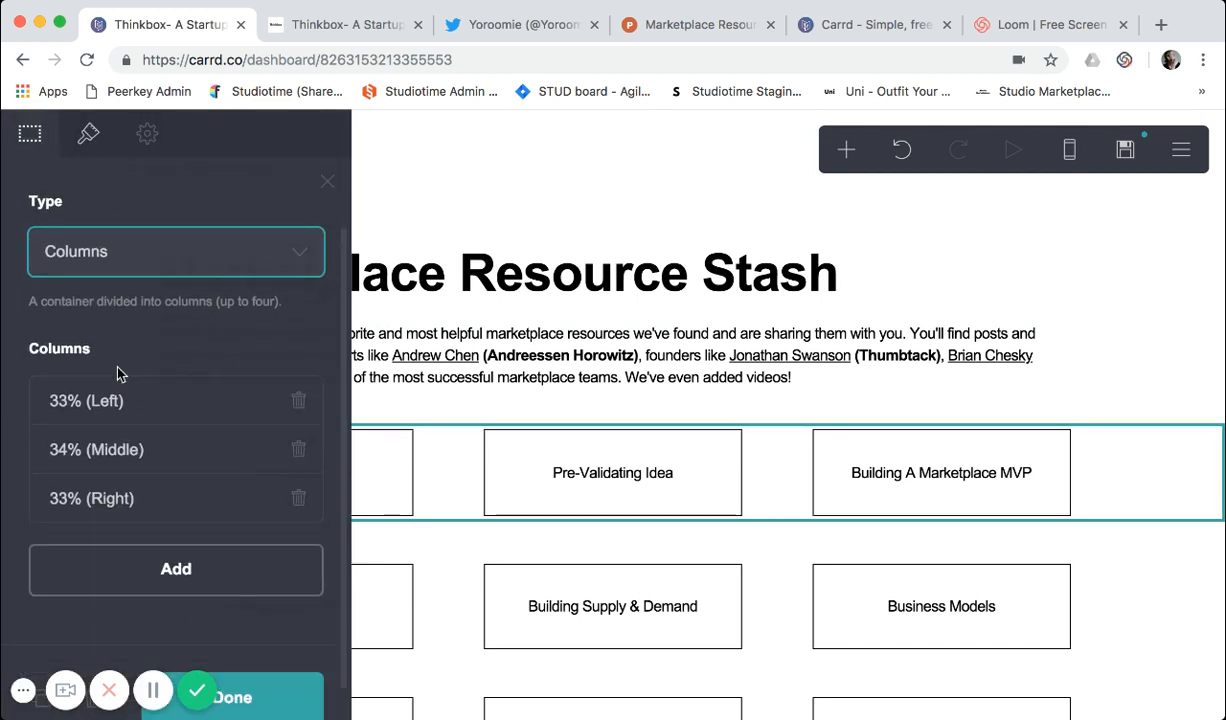
{"action": "scroll", "coordinate": [120, 497], "scroll_direction": "down", "scroll_amount": 1}
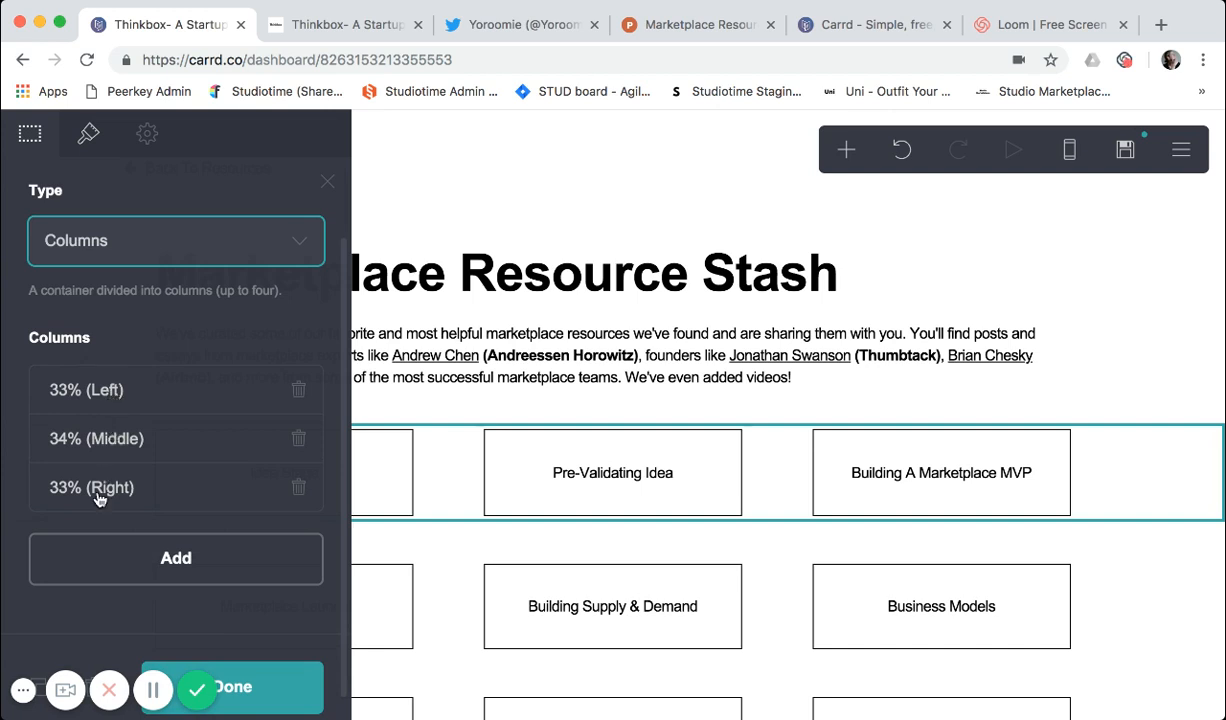
{"action": "scroll", "coordinate": [99, 500], "scroll_direction": "down", "scroll_amount": 1}
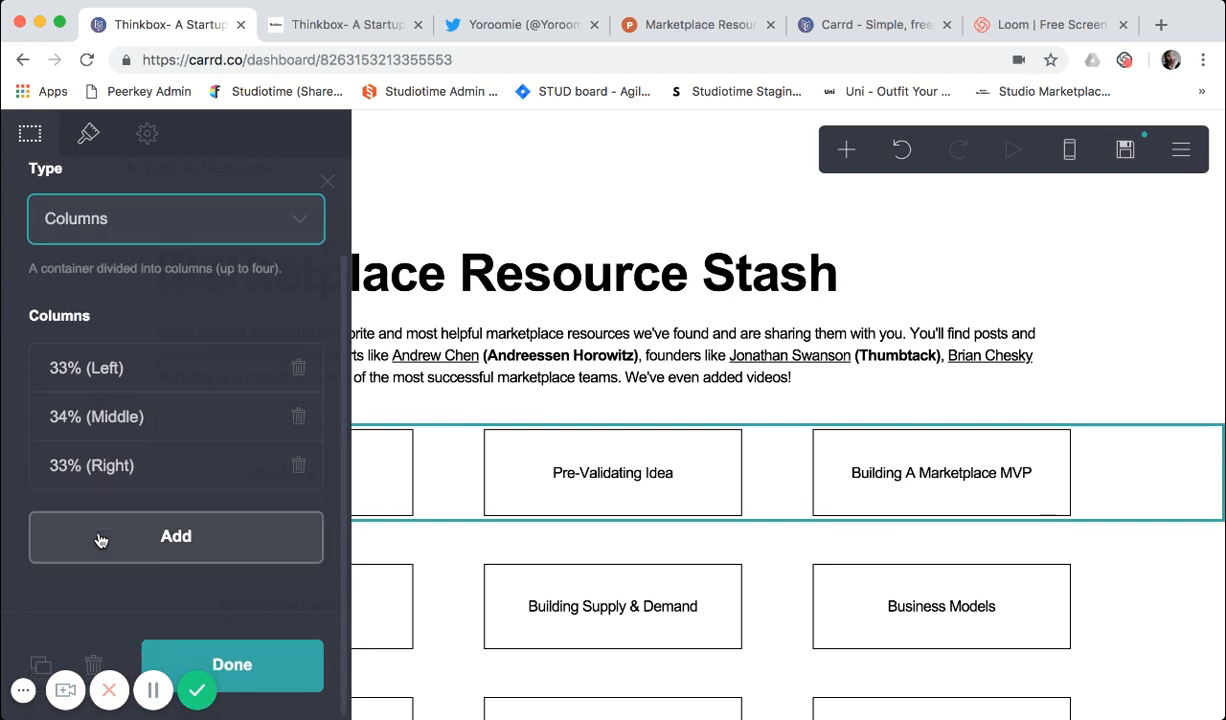
{"action": "left_click", "coordinate": [289, 653]}
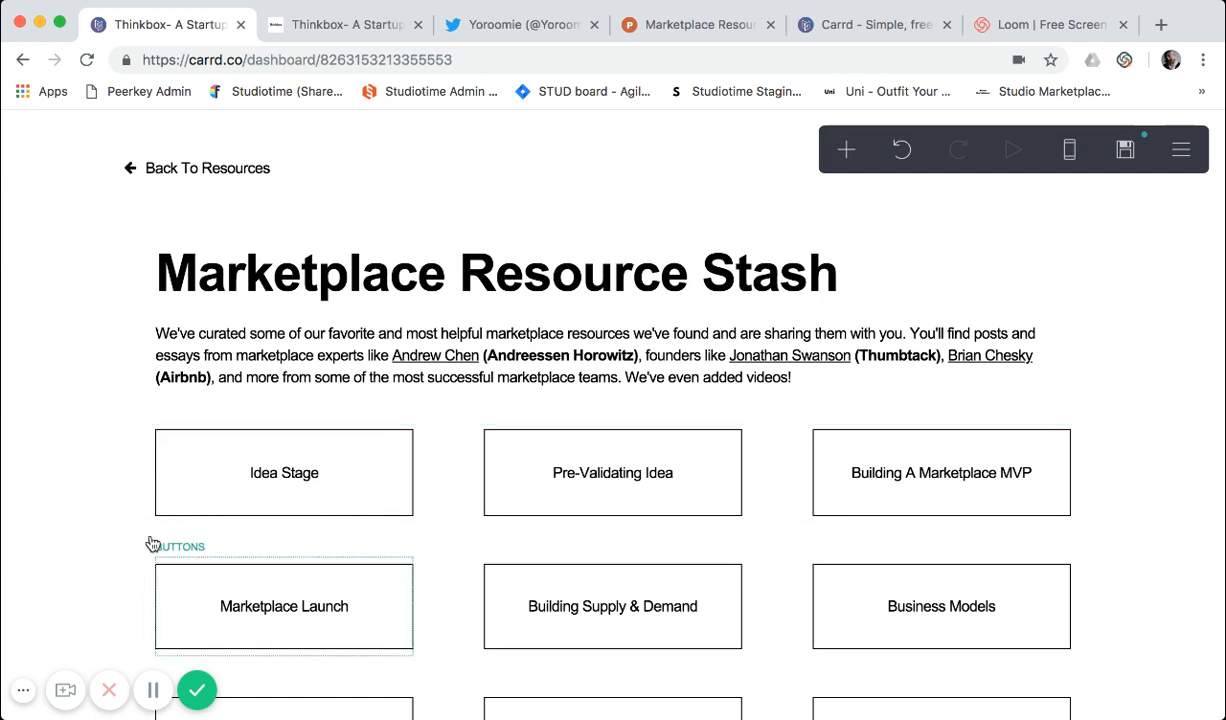
Open the container around the first row of category buttons, examine its columns and duplicate option, and close its settings
{"action": "scroll", "coordinate": [101, 484], "scroll_direction": "down", "scroll_amount": 1}
{"action": "left_click", "coordinate": [101, 456]}
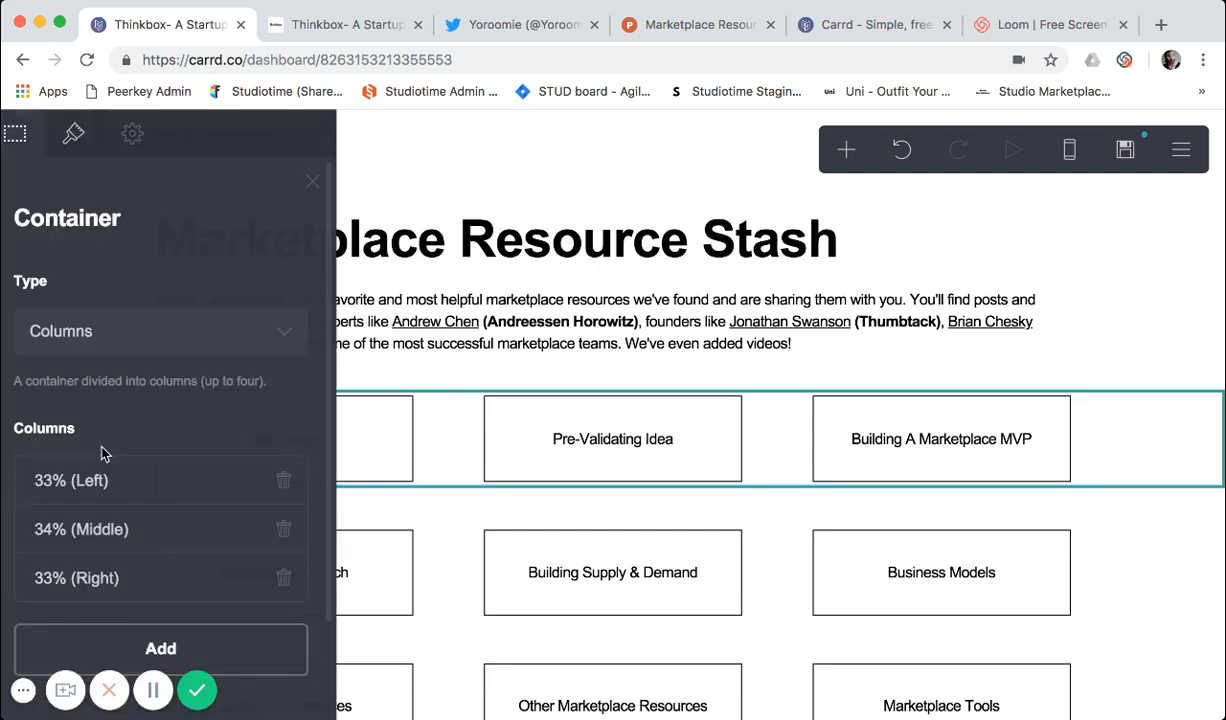
{"action": "scroll", "coordinate": [101, 466], "scroll_direction": "down", "scroll_amount": 3}
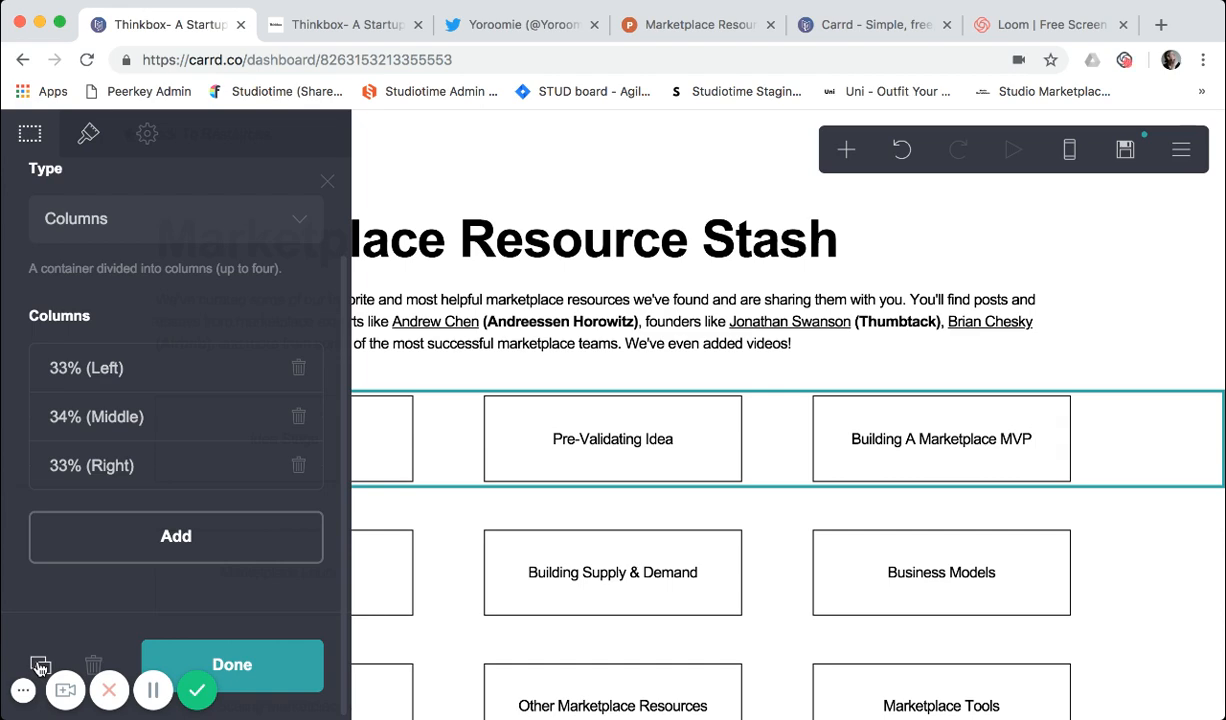
{"action": "left_click", "coordinate": [327, 183]}
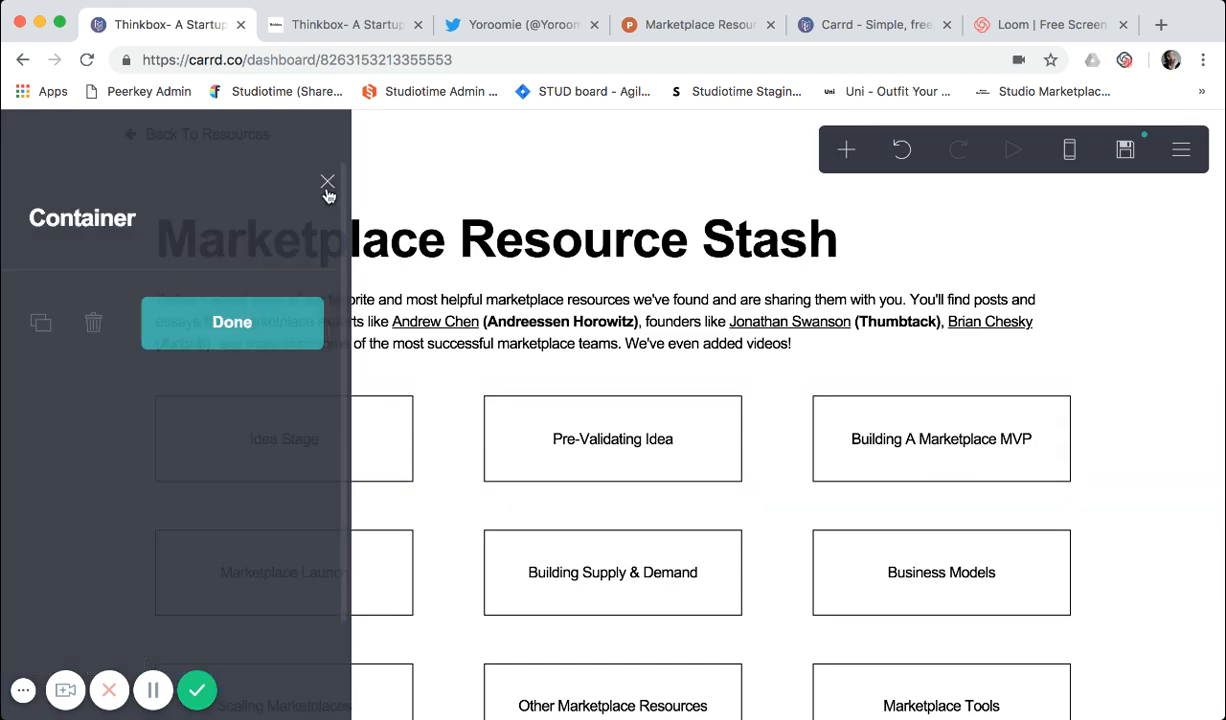
{"action": "scroll", "coordinate": [175, 430], "scroll_direction": "down", "scroll_amount": 3}
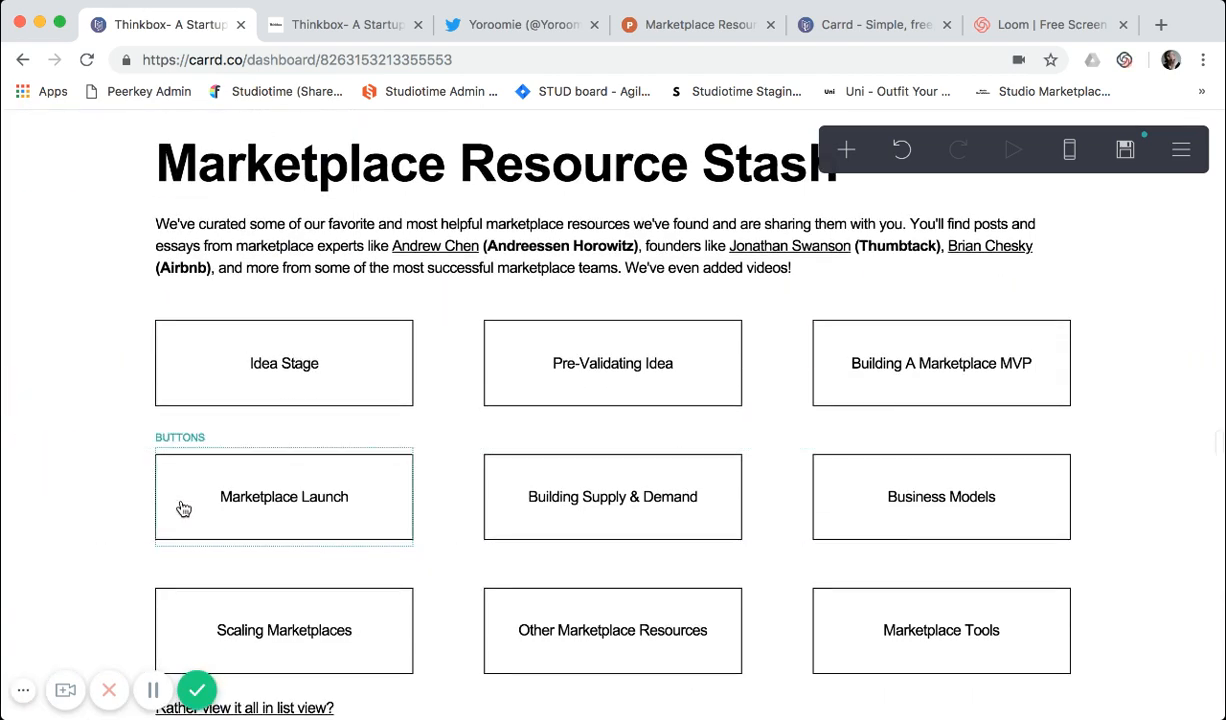
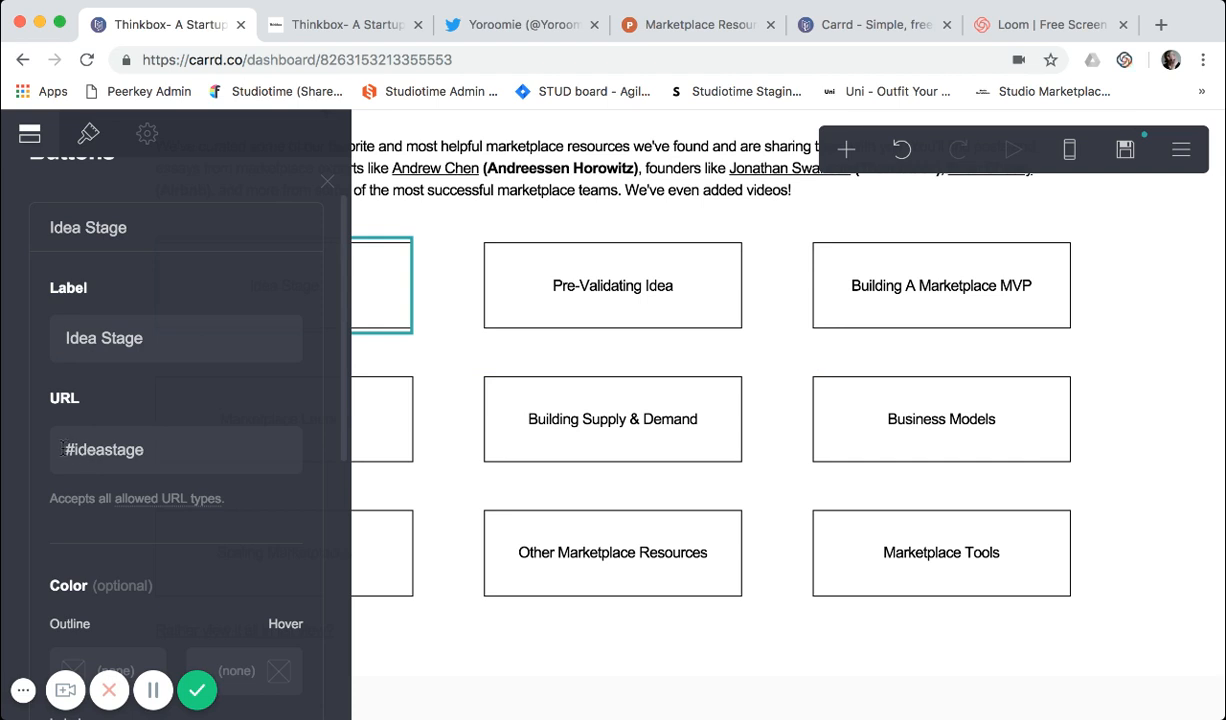
Highlight the Idea Stage button's section URL and examine the button's optional color settings
{"action": "left_click_drag", "start_coordinate": [69, 449], "coordinate": [148, 449]}
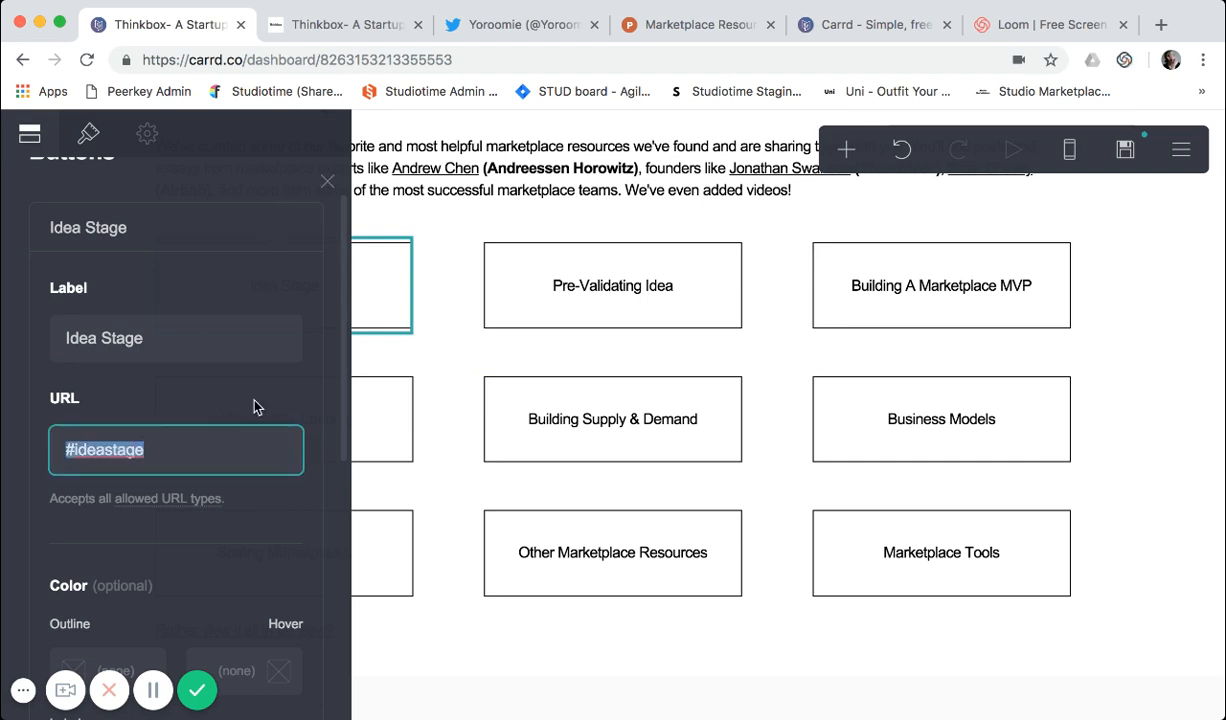
{"action": "scroll", "coordinate": [241, 517], "scroll_direction": "down", "scroll_amount": 4}
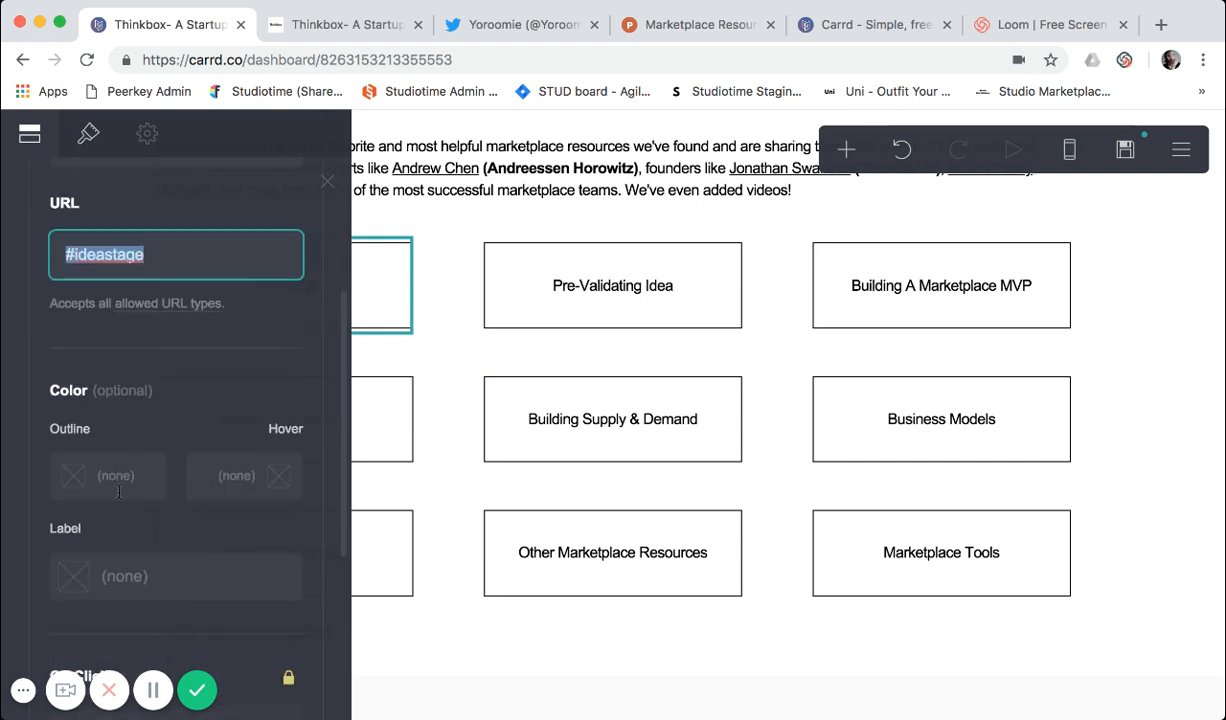
{"action": "scroll", "coordinate": [121, 495], "scroll_direction": "down", "scroll_amount": 1}
{"action": "scroll", "coordinate": [121, 495], "scroll_direction": "up", "scroll_amount": 1}
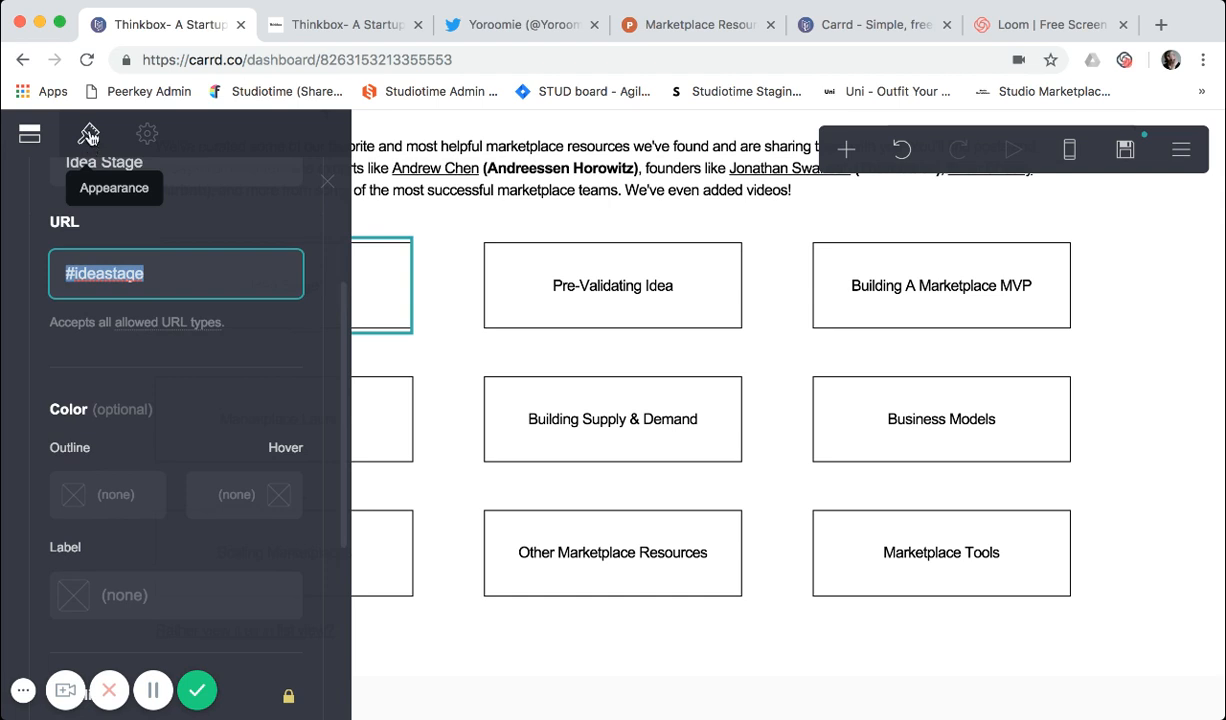
Open the Idea Stage button's appearance settings and examine its style and label display options
{"action": "left_click", "coordinate": [89, 134]}
{"action": "scroll", "coordinate": [100, 276], "scroll_direction": "up", "scroll_amount": 4}
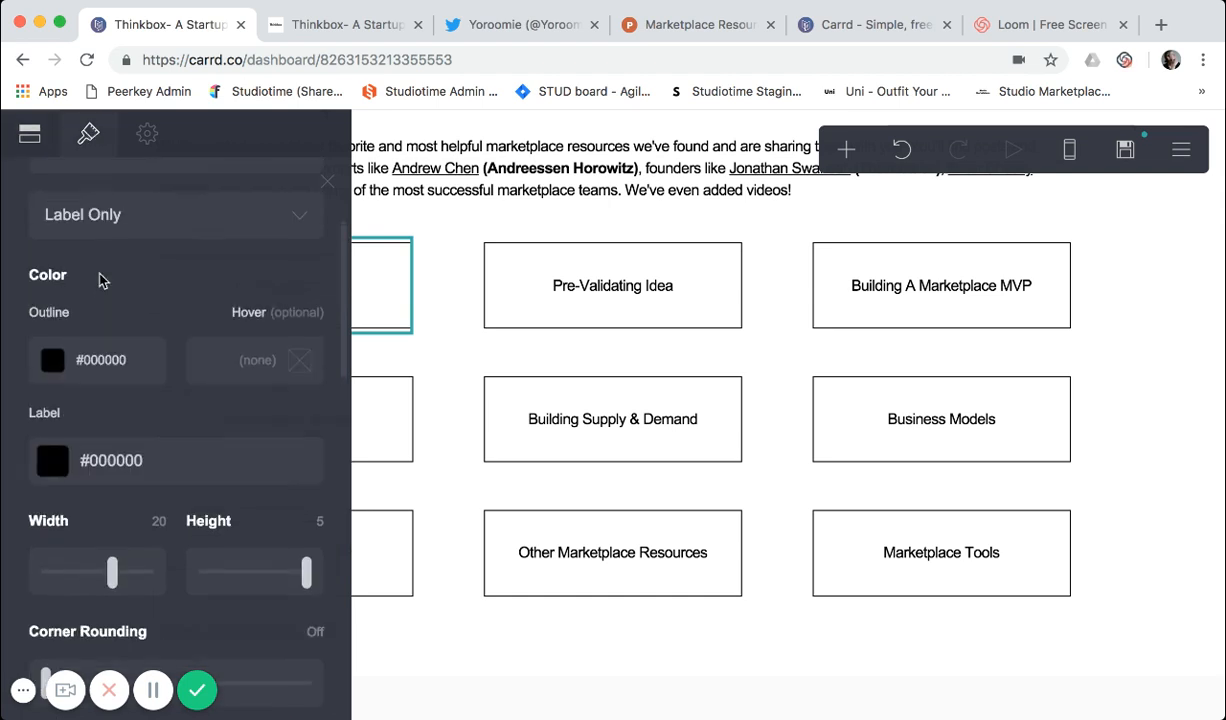
{"action": "left_click", "coordinate": [100, 262]}
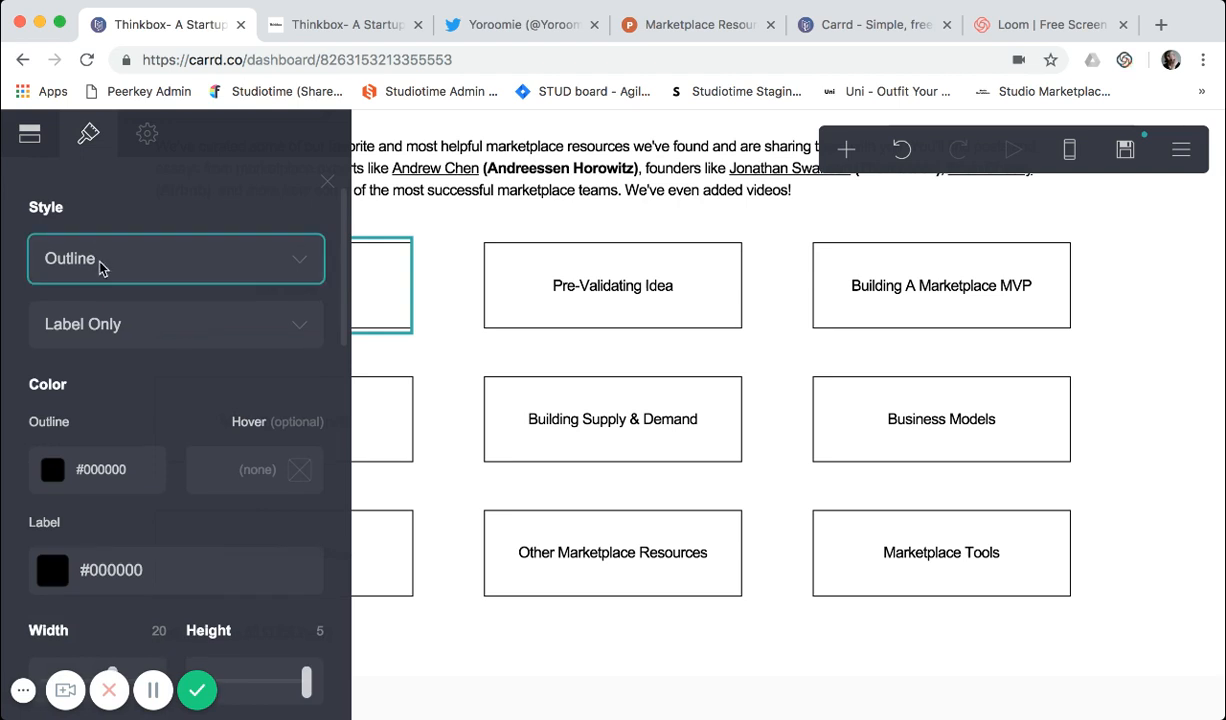
{"action": "left_click", "coordinate": [97, 333]}
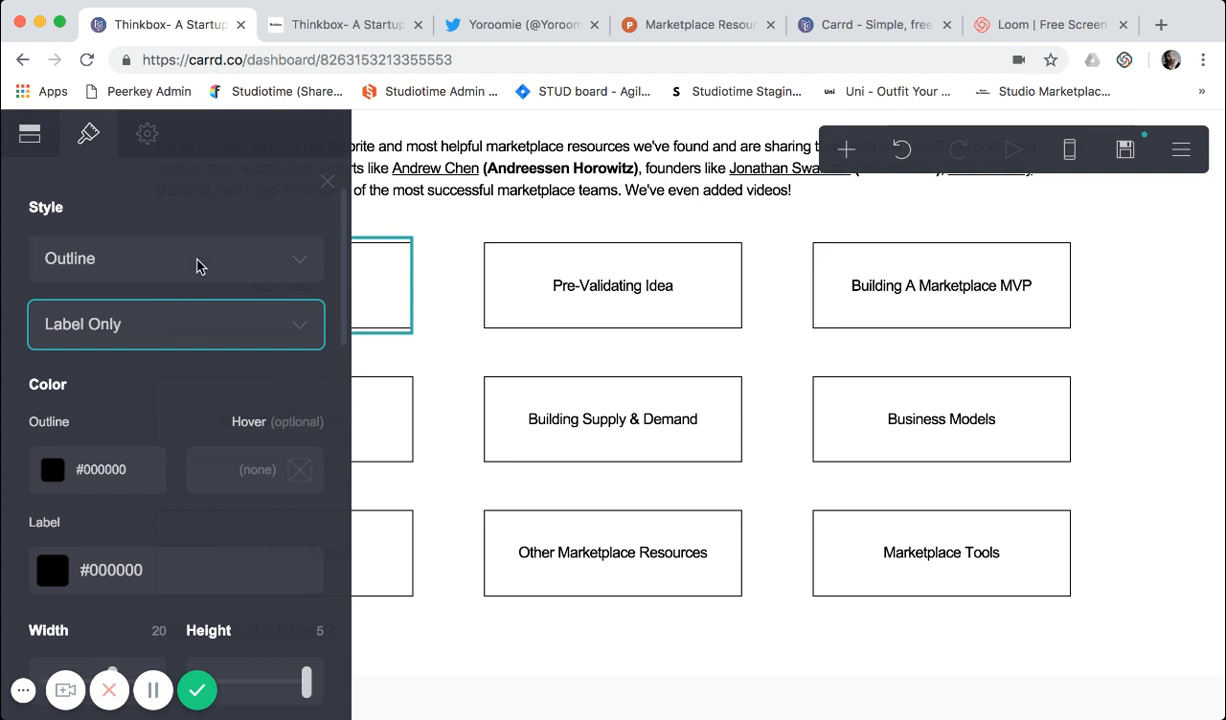
Examine the Idea Stage button's color, width, height, corner rounding, layout, spacing and mobile settings, and close them
{"action": "scroll", "coordinate": [191, 323], "scroll_direction": "down", "scroll_amount": 2}
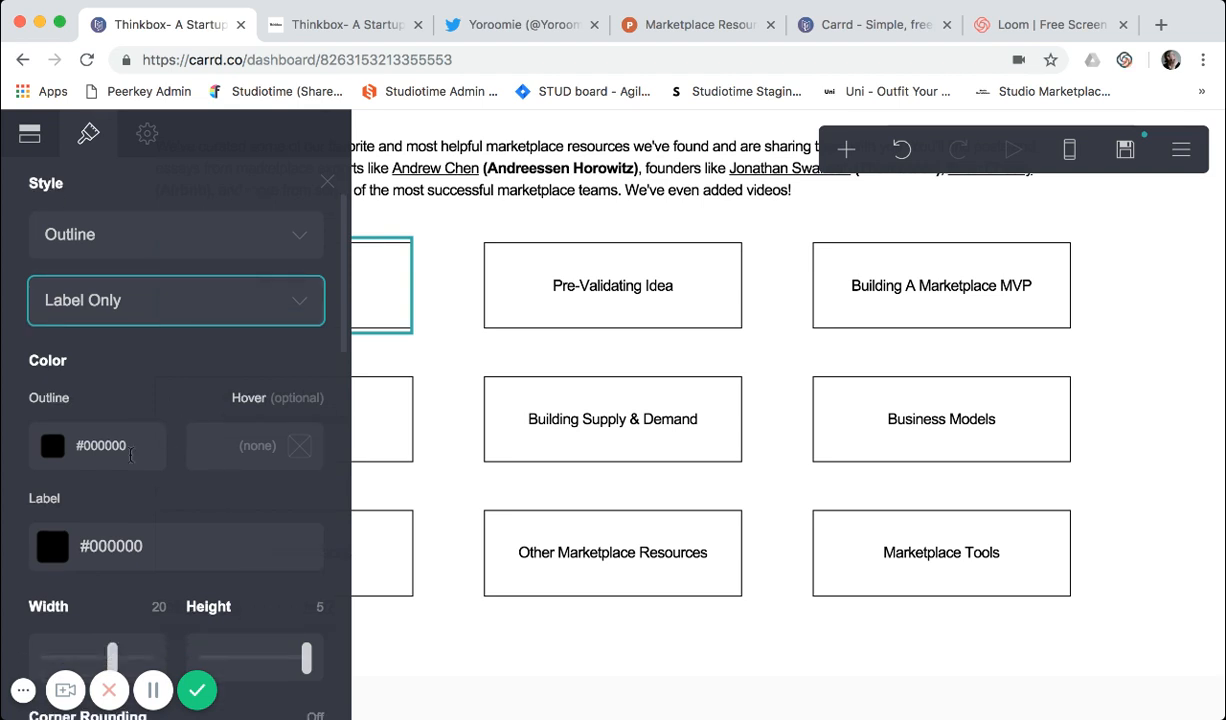
{"action": "scroll", "coordinate": [130, 470], "scroll_direction": "down", "scroll_amount": 2}
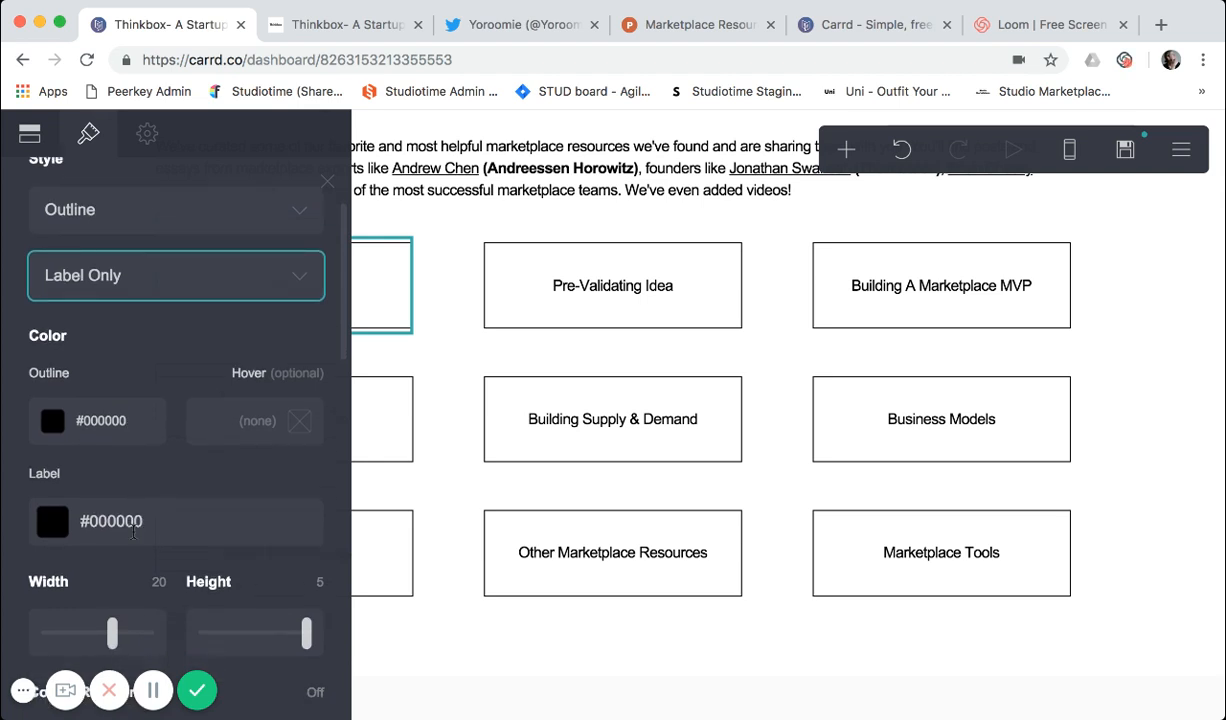
{"action": "scroll", "coordinate": [133, 533], "scroll_direction": "down", "scroll_amount": 5}
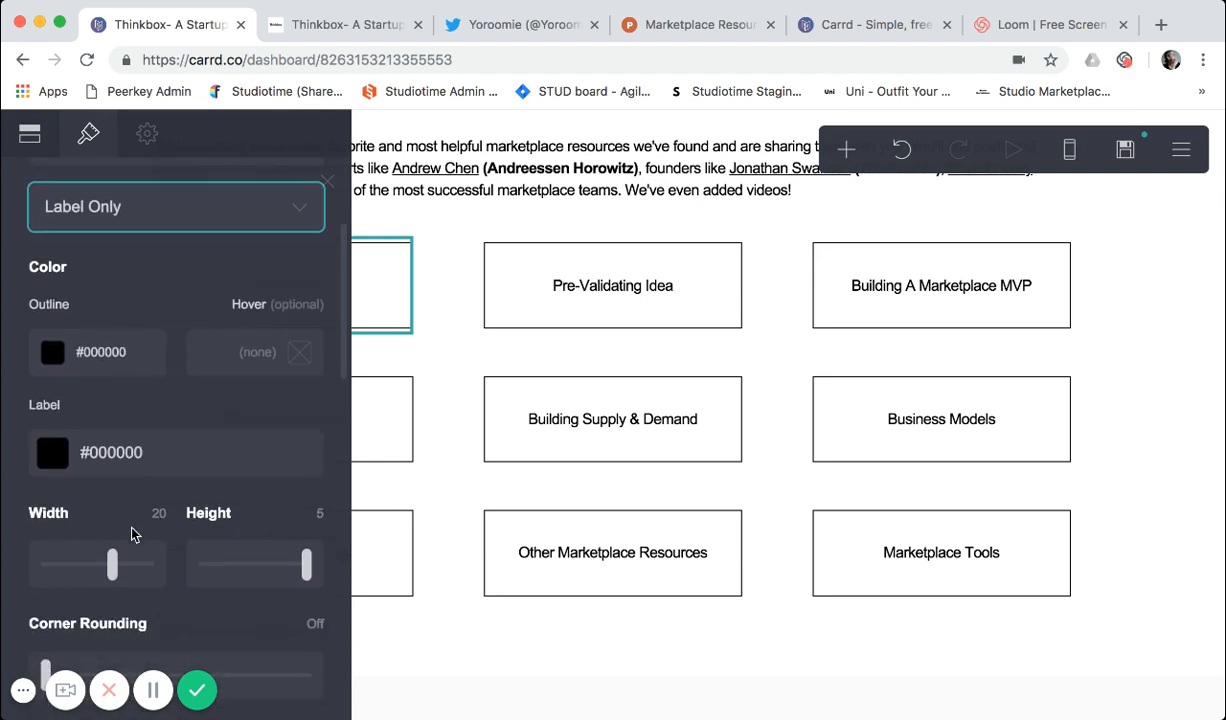
{"action": "scroll", "coordinate": [135, 535], "scroll_direction": "down", "scroll_amount": 4}
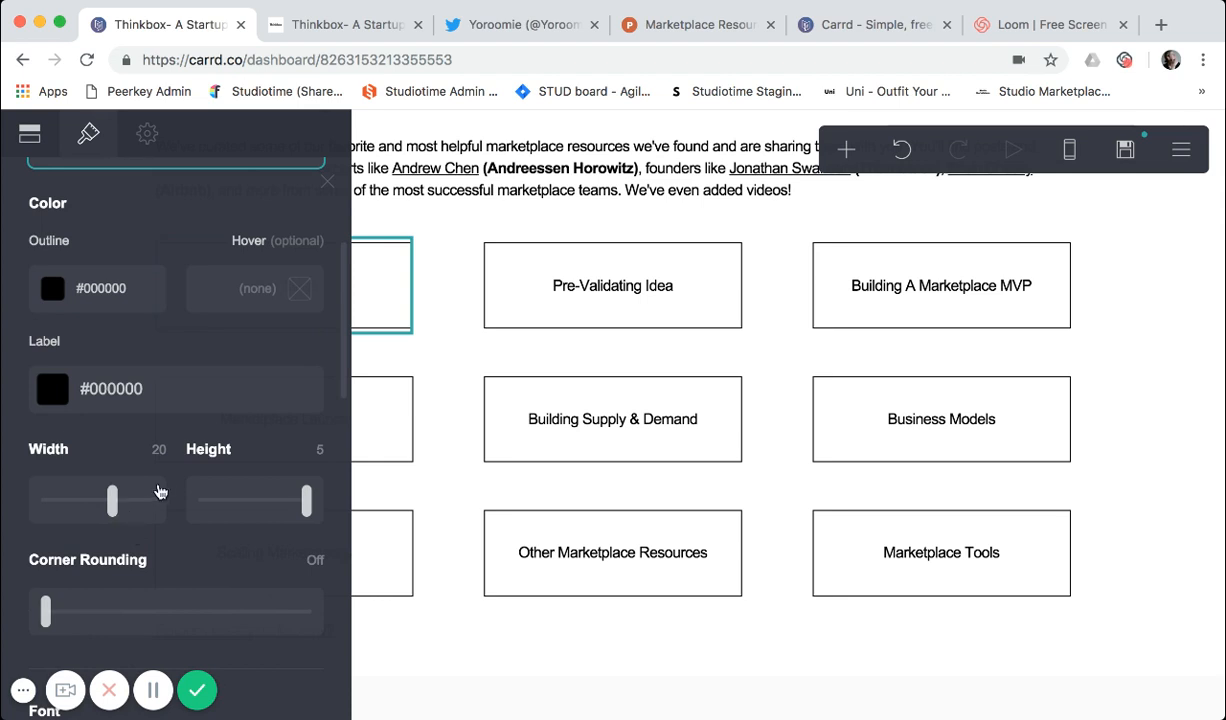
{"action": "scroll", "coordinate": [158, 491], "scroll_direction": "down", "scroll_amount": 20}
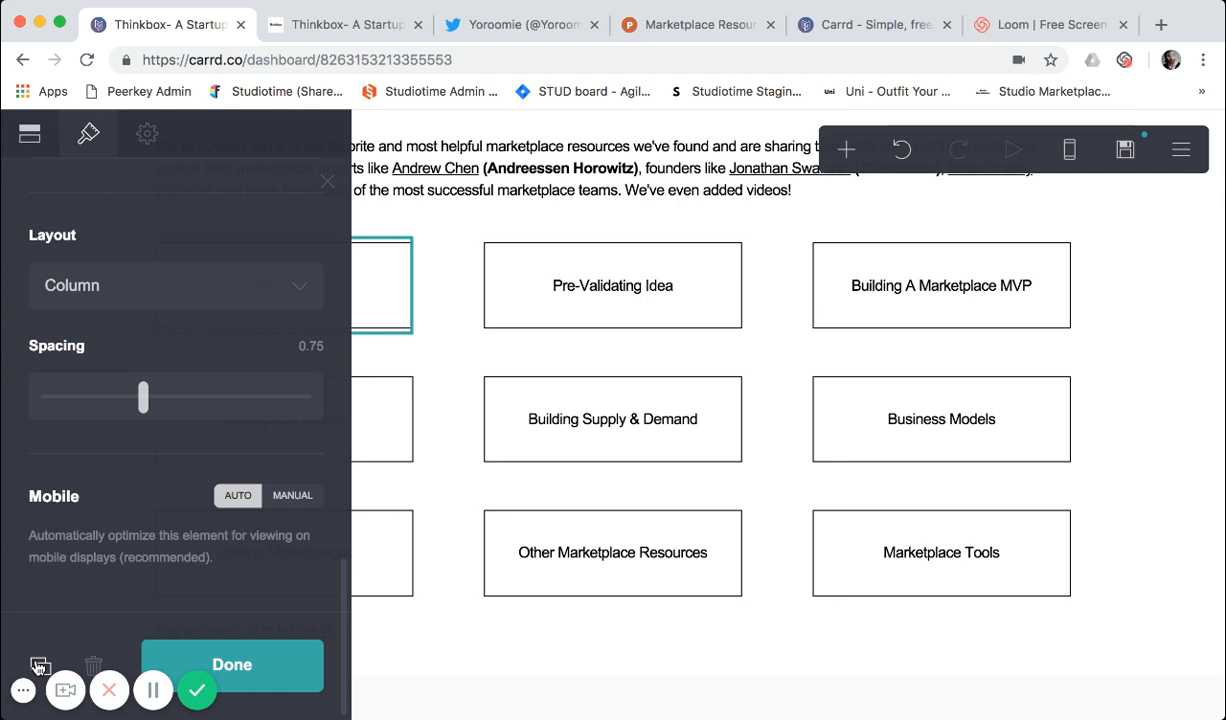
{"action": "left_click", "coordinate": [328, 181]}
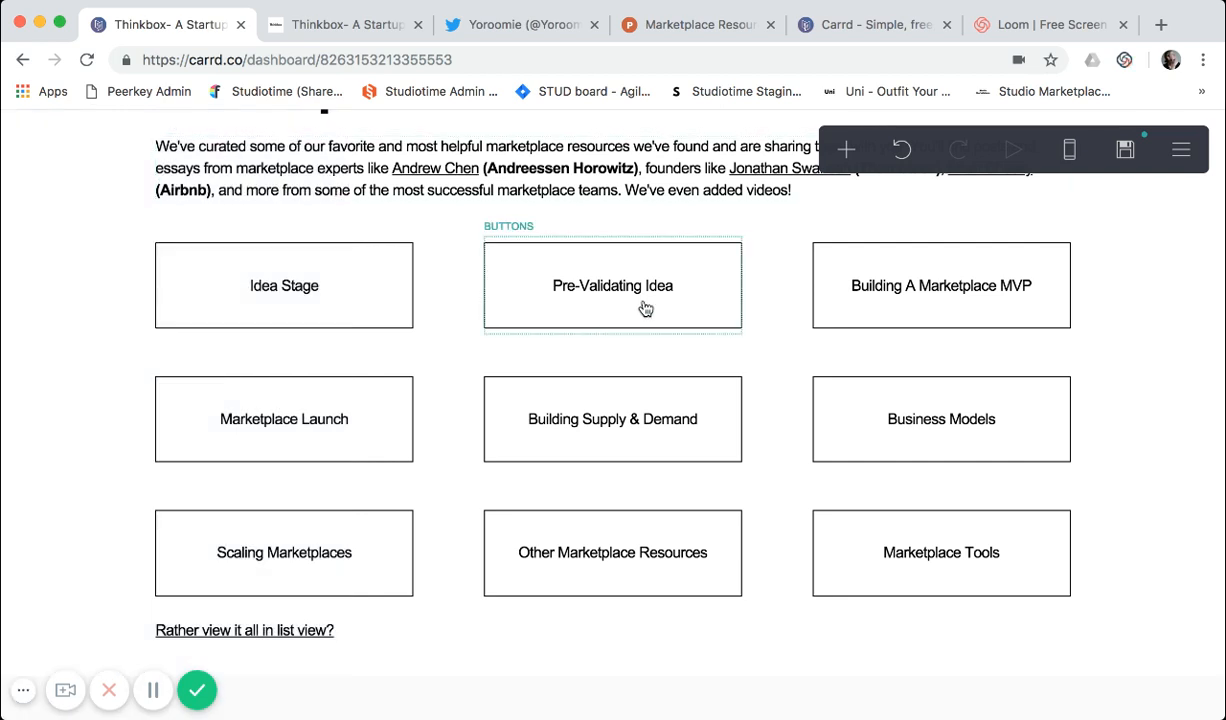
Open the Pre-Validating Idea button's entry, examine its label and section URL, and close its settings
{"action": "left_click", "coordinate": [509, 289]}
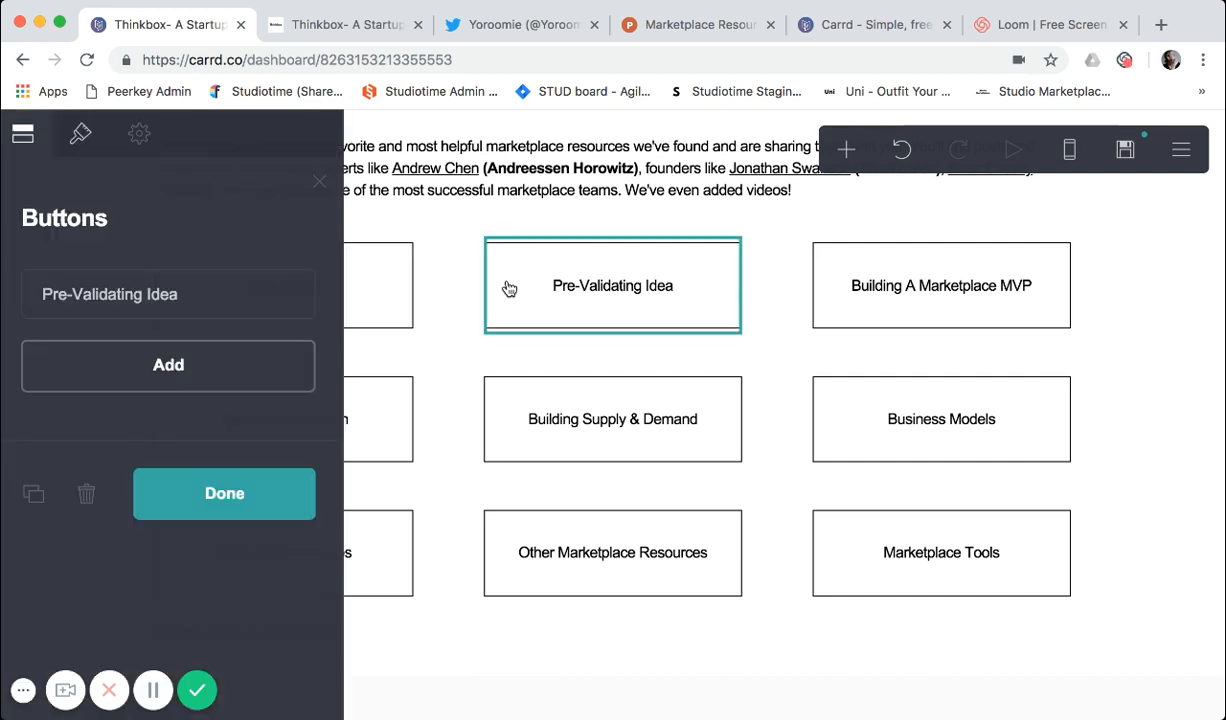
{"action": "left_click", "coordinate": [203, 281]}
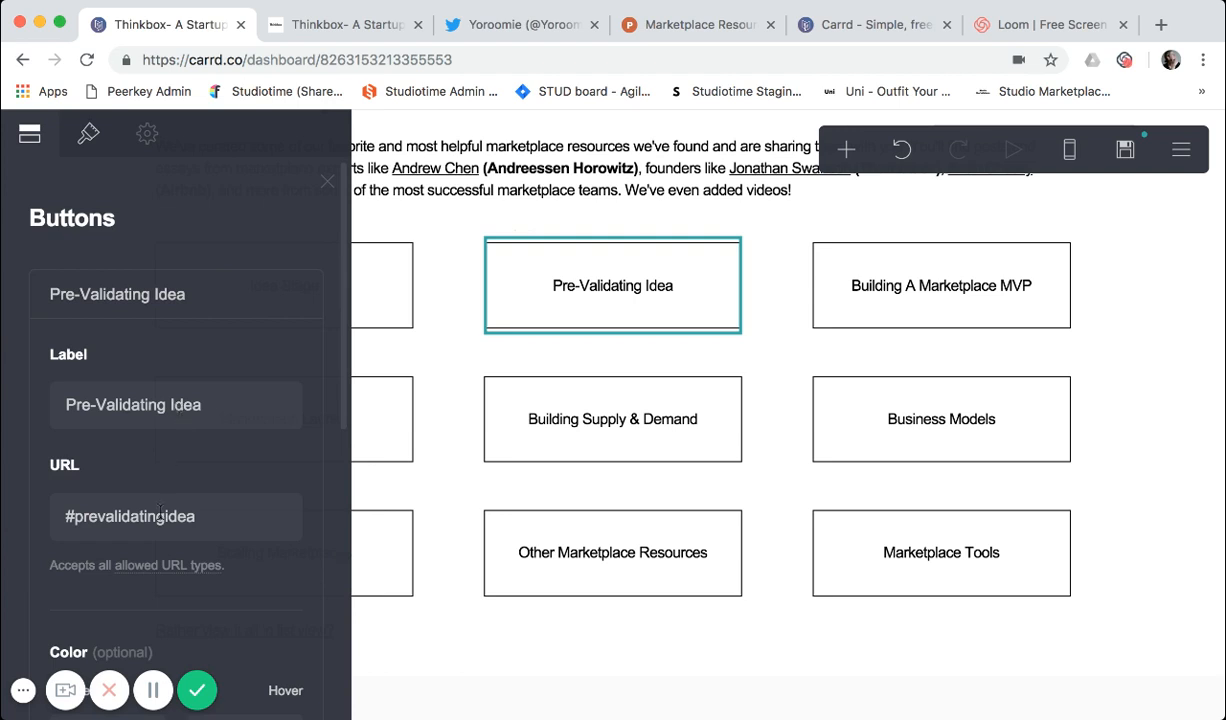
{"action": "scroll", "coordinate": [160, 510], "scroll_direction": "down", "scroll_amount": 1}
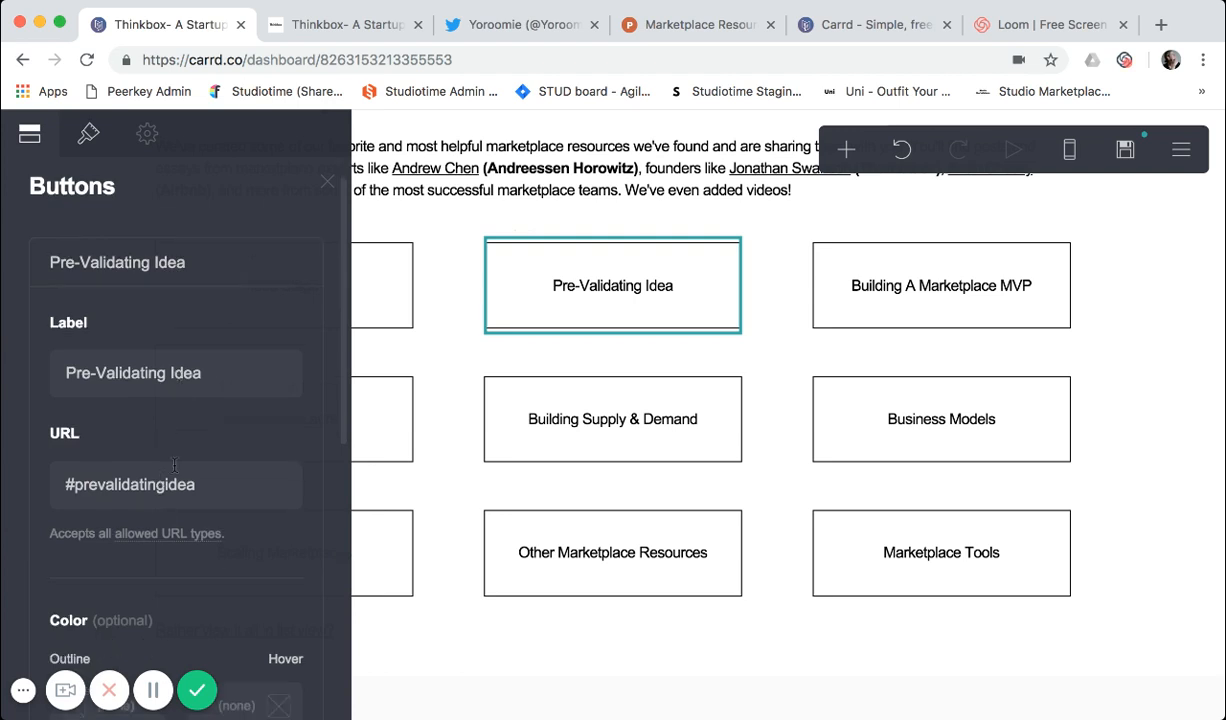
{"action": "left_click", "coordinate": [328, 185]}
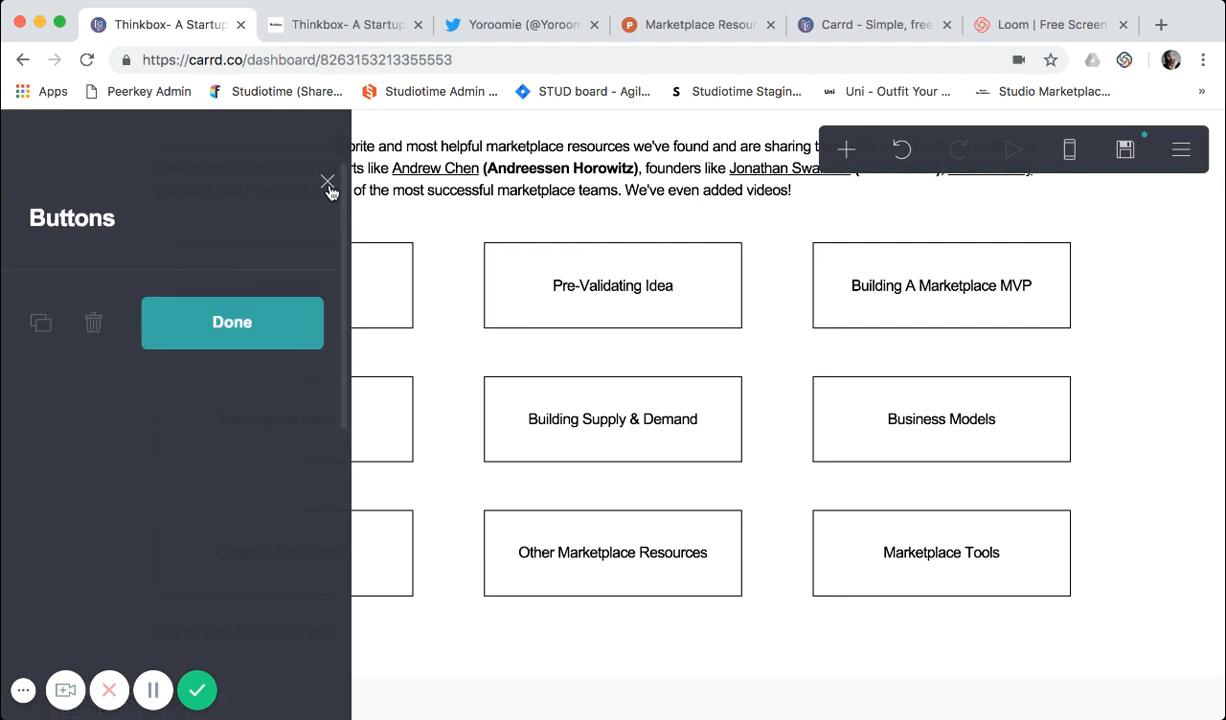
Open the "Rather view it all in list view?" text below the category buttons, examine its link markup, and close its settings
{"action": "scroll", "coordinate": [337, 356], "scroll_direction": "down", "scroll_amount": 1}
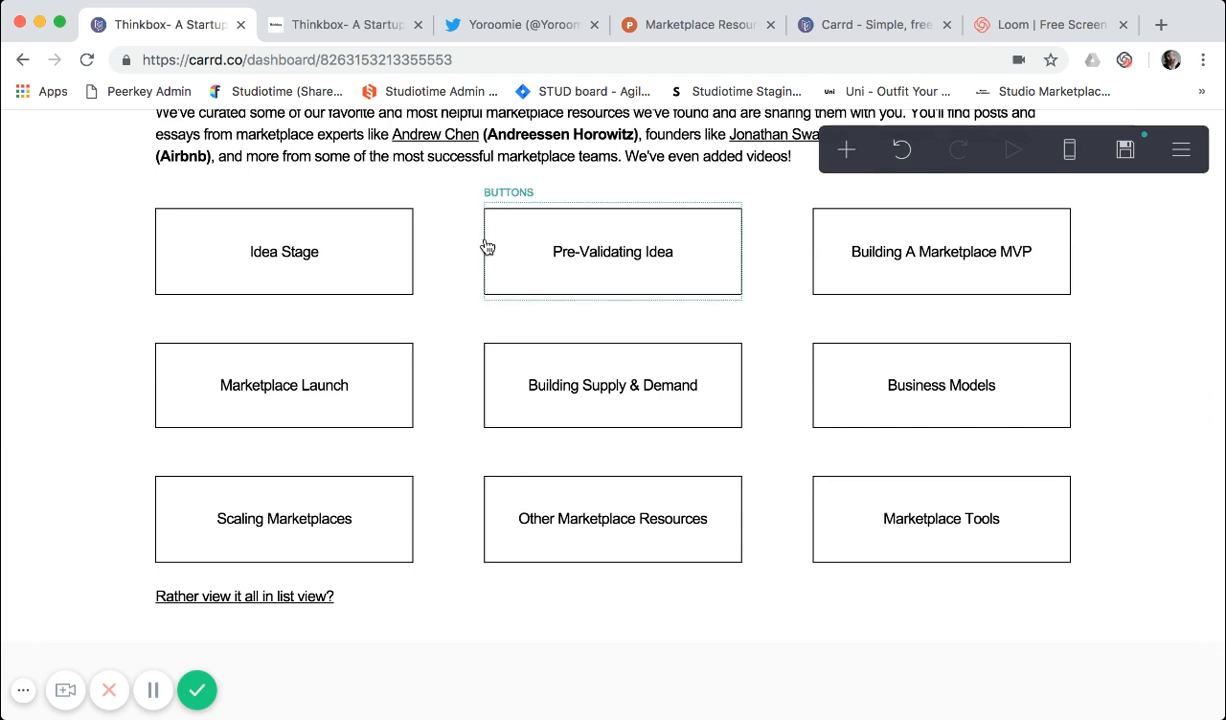
{"action": "scroll", "coordinate": [487, 247], "scroll_direction": "up", "scroll_amount": 2}
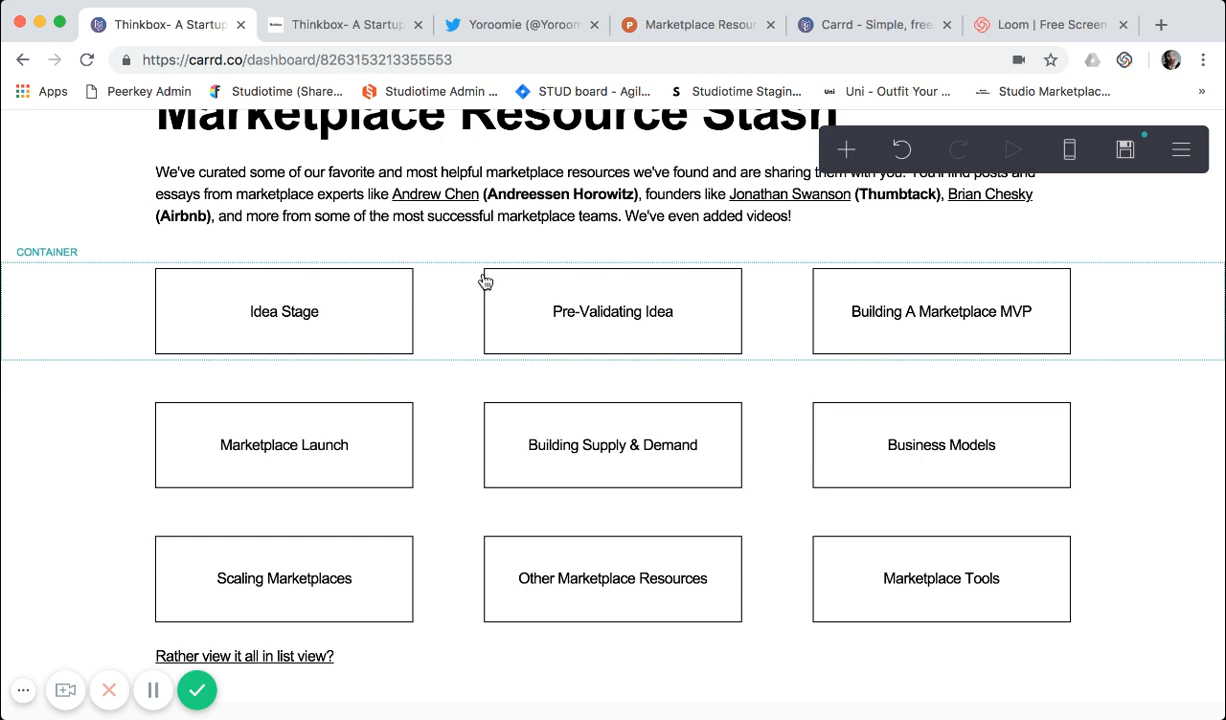
{"action": "scroll", "coordinate": [484, 281], "scroll_direction": "down", "scroll_amount": 2}
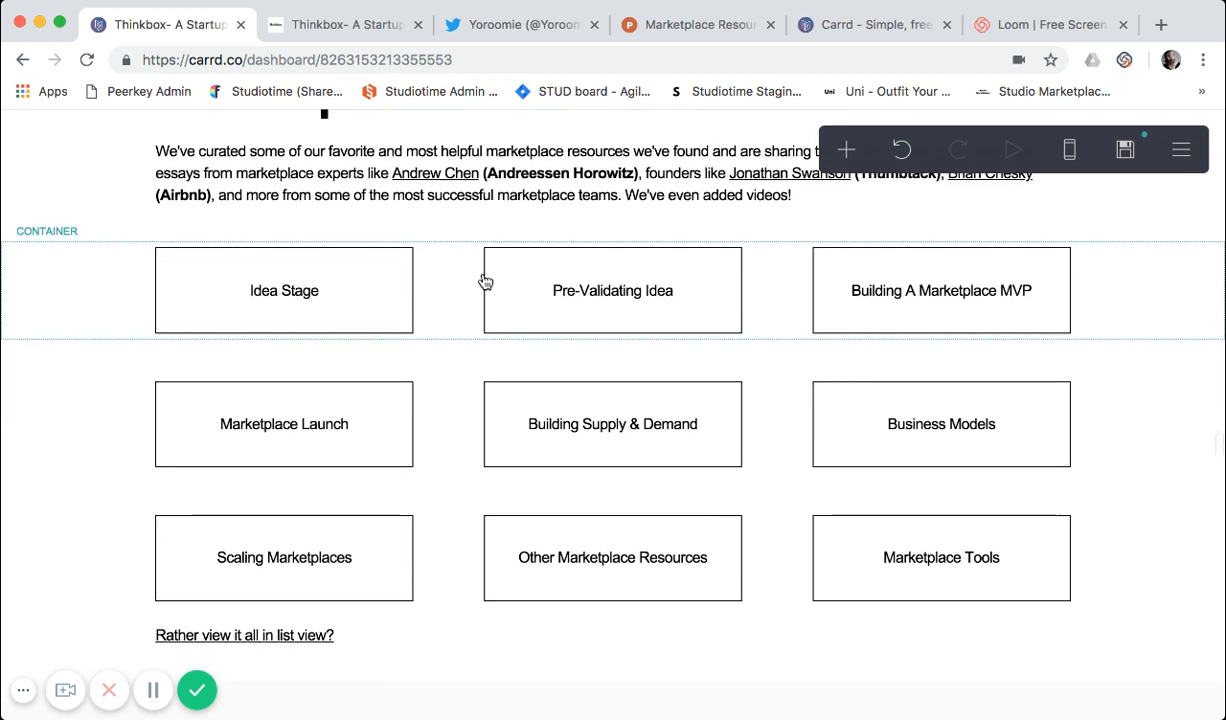
{"action": "scroll", "coordinate": [484, 281], "scroll_direction": "down", "scroll_amount": 3}
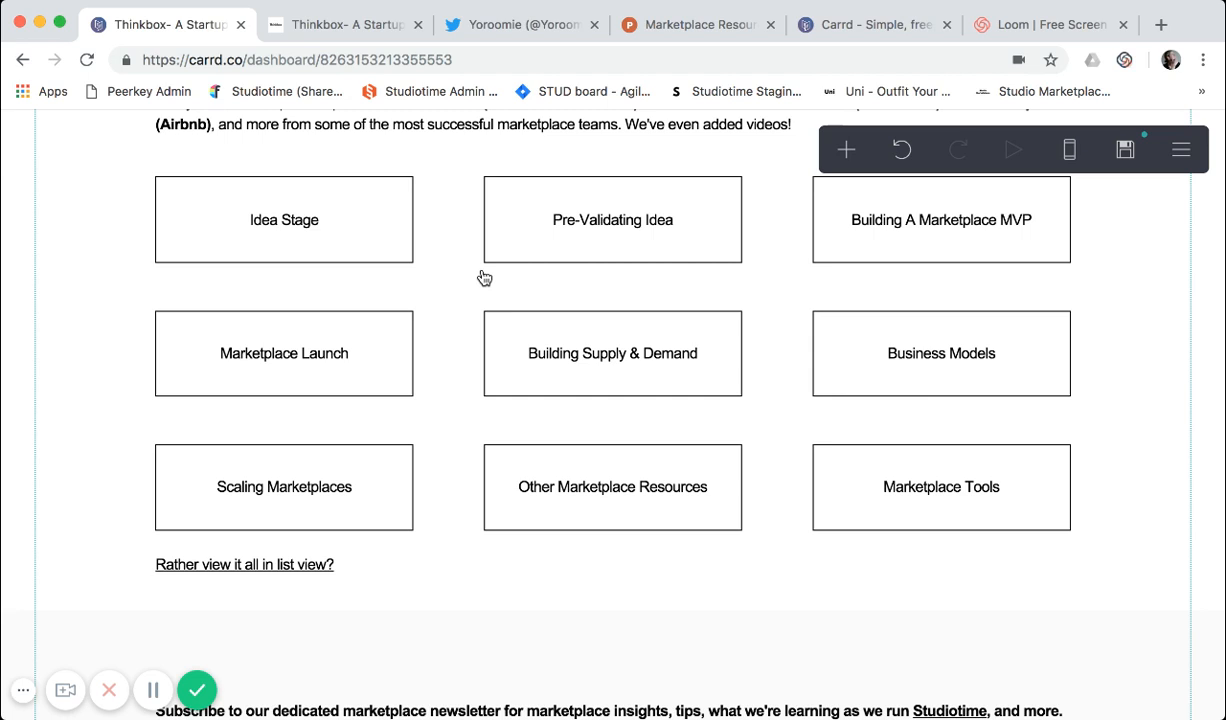
{"action": "scroll", "coordinate": [484, 278], "scroll_direction": "down", "scroll_amount": 1}
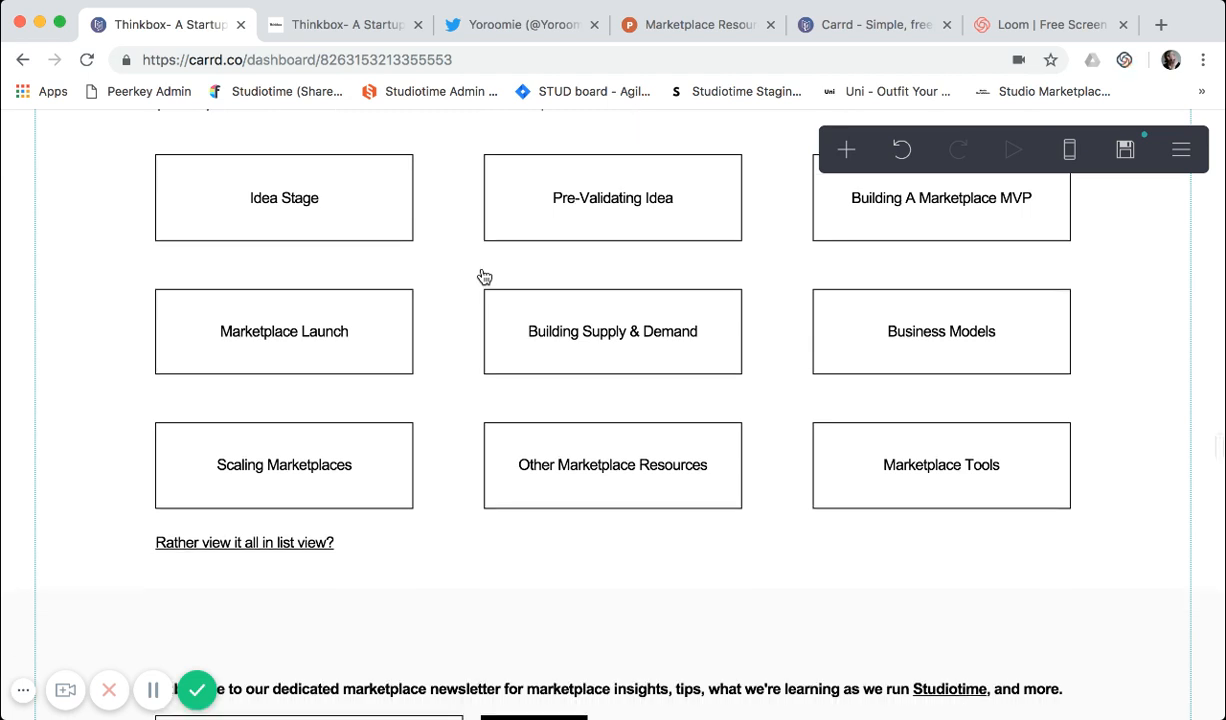
{"action": "scroll", "coordinate": [487, 296], "scroll_direction": "down", "scroll_amount": 1}
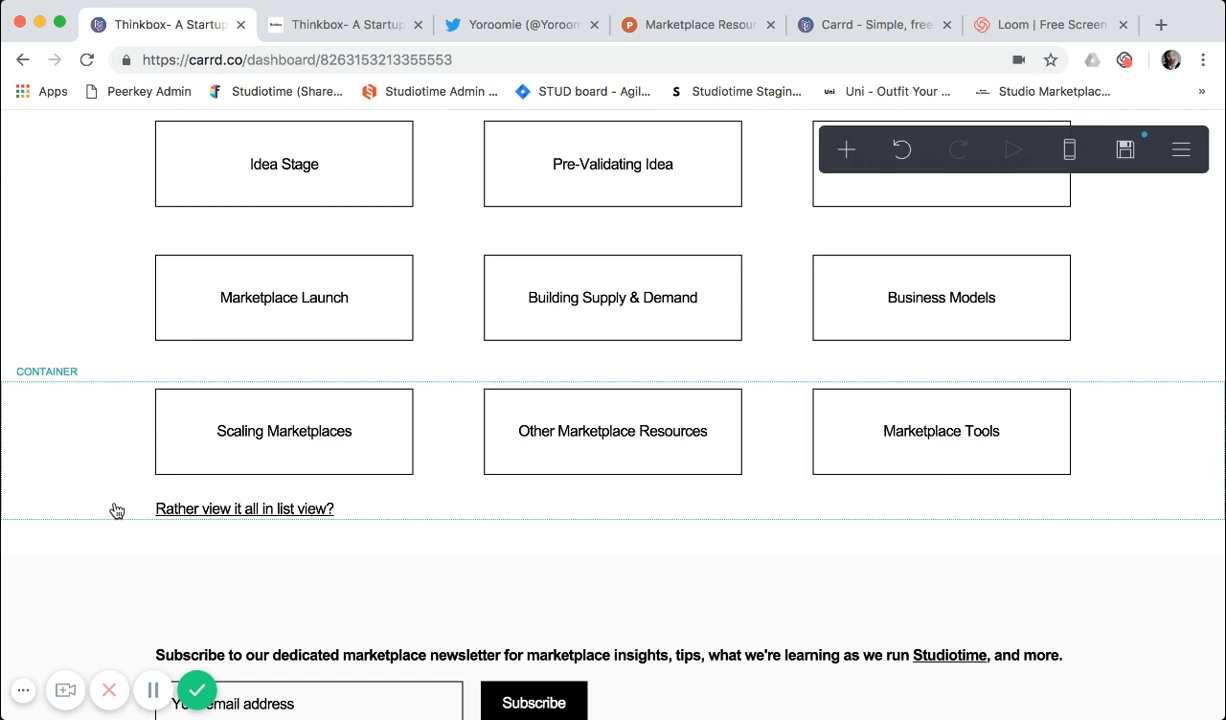
{"action": "left_click", "coordinate": [183, 518]}
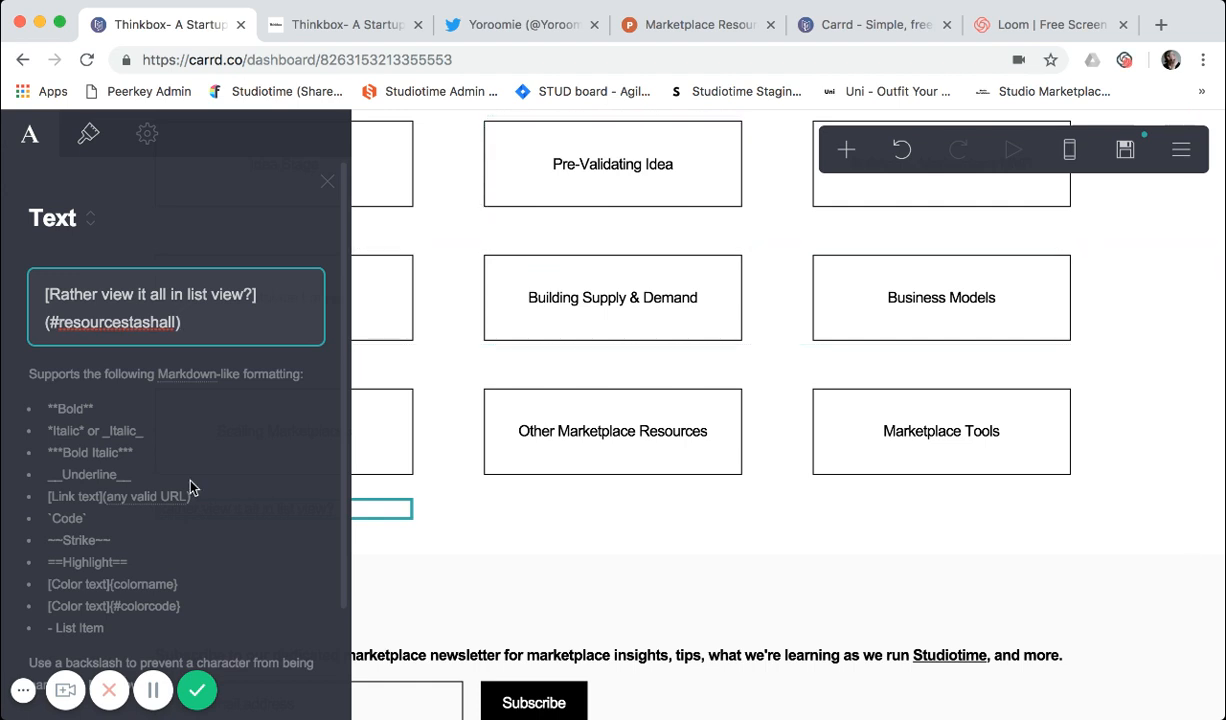
{"action": "scroll", "coordinate": [193, 488], "scroll_direction": "down", "scroll_amount": 2}
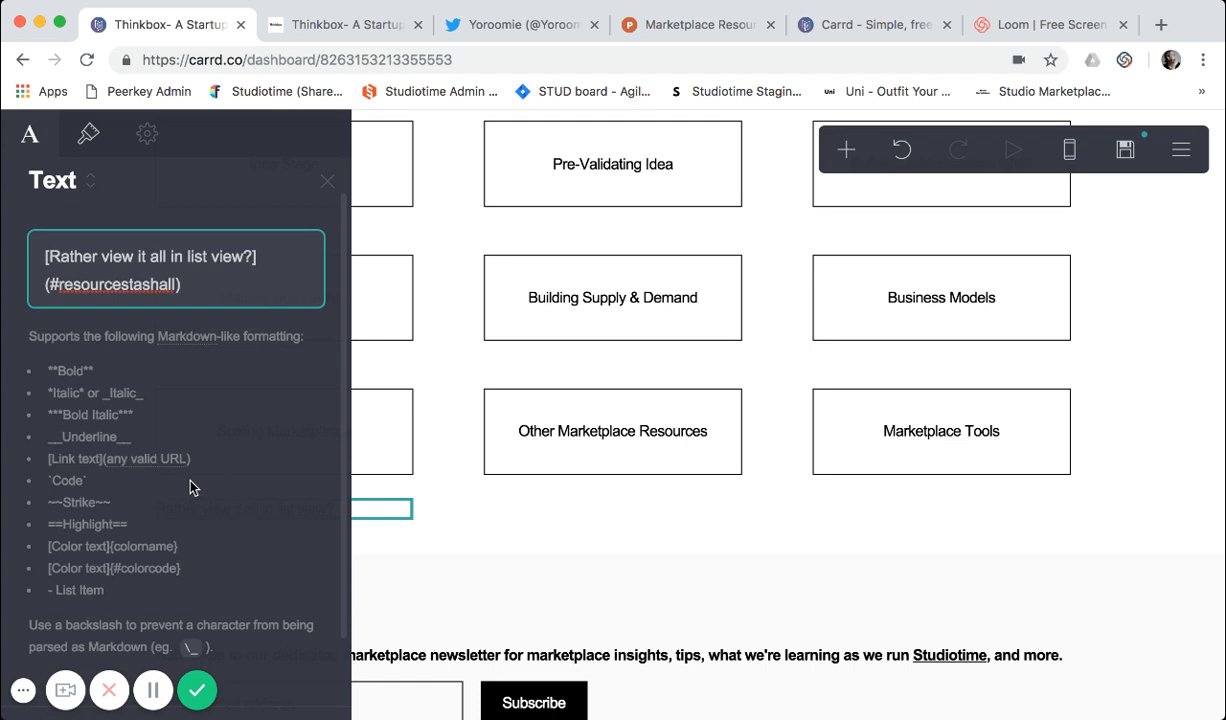
{"action": "scroll", "coordinate": [193, 488], "scroll_direction": "down", "scroll_amount": 3}
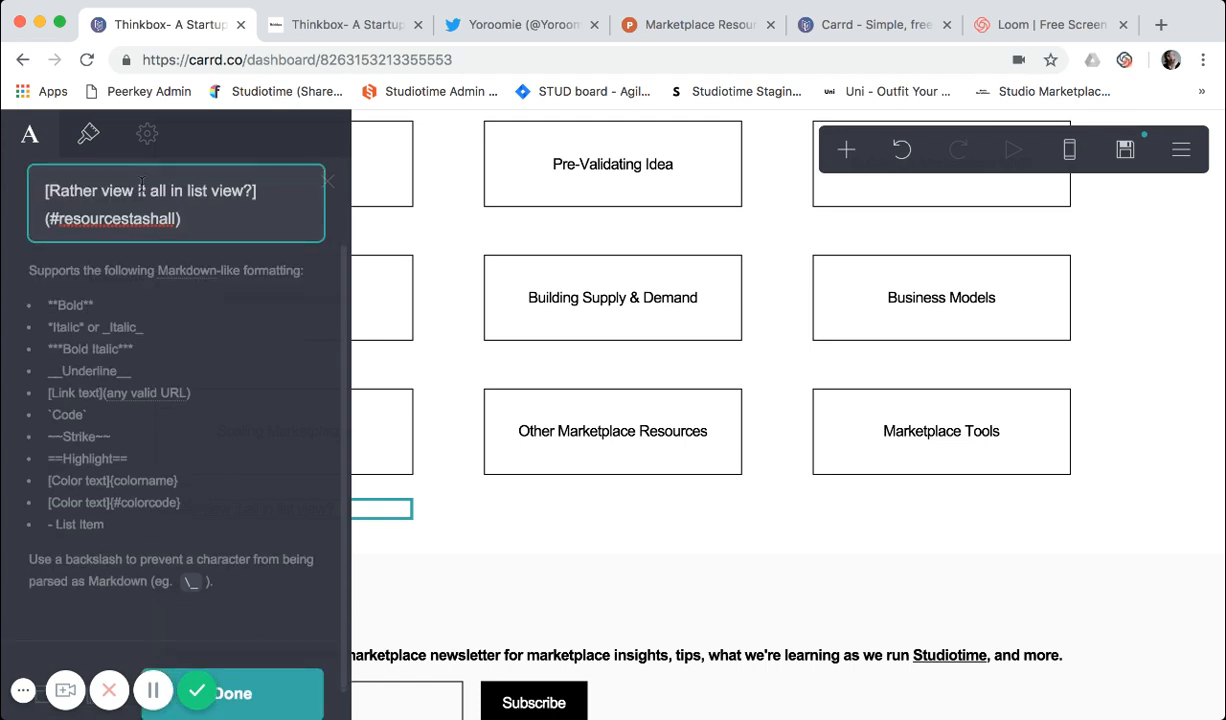
{"action": "scroll", "coordinate": [118, 214], "scroll_direction": "up", "scroll_amount": 1}
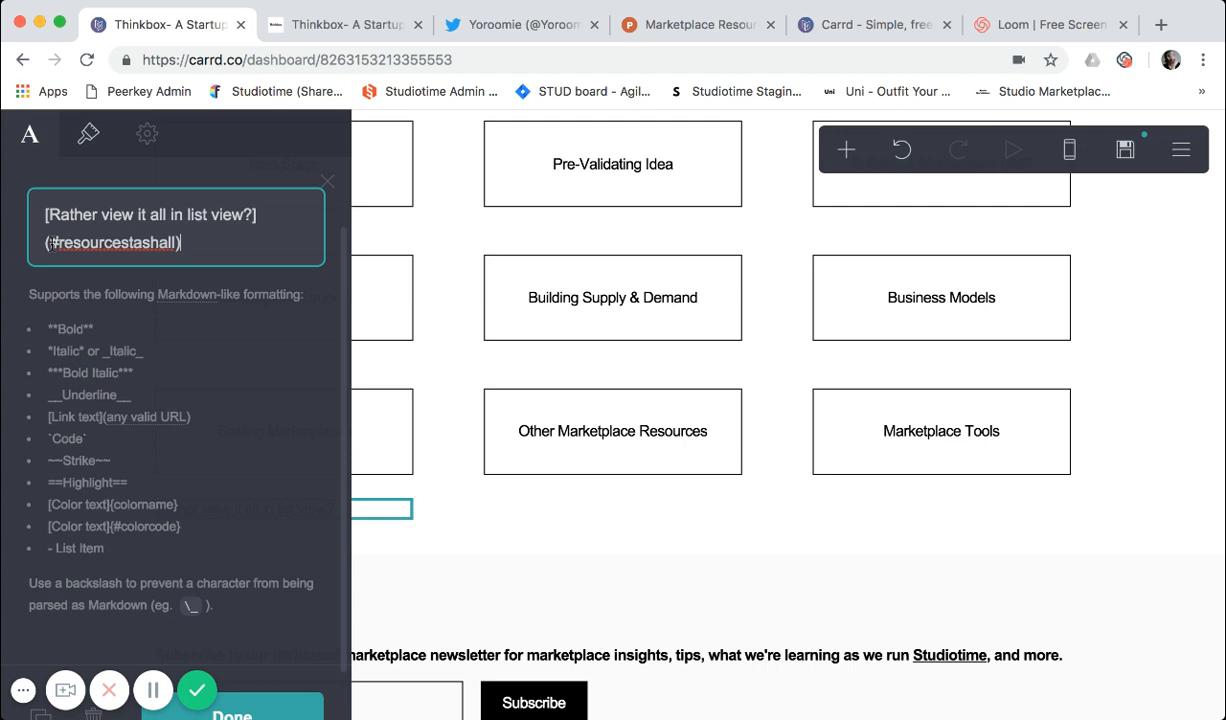
{"action": "left_click", "coordinate": [324, 183]}
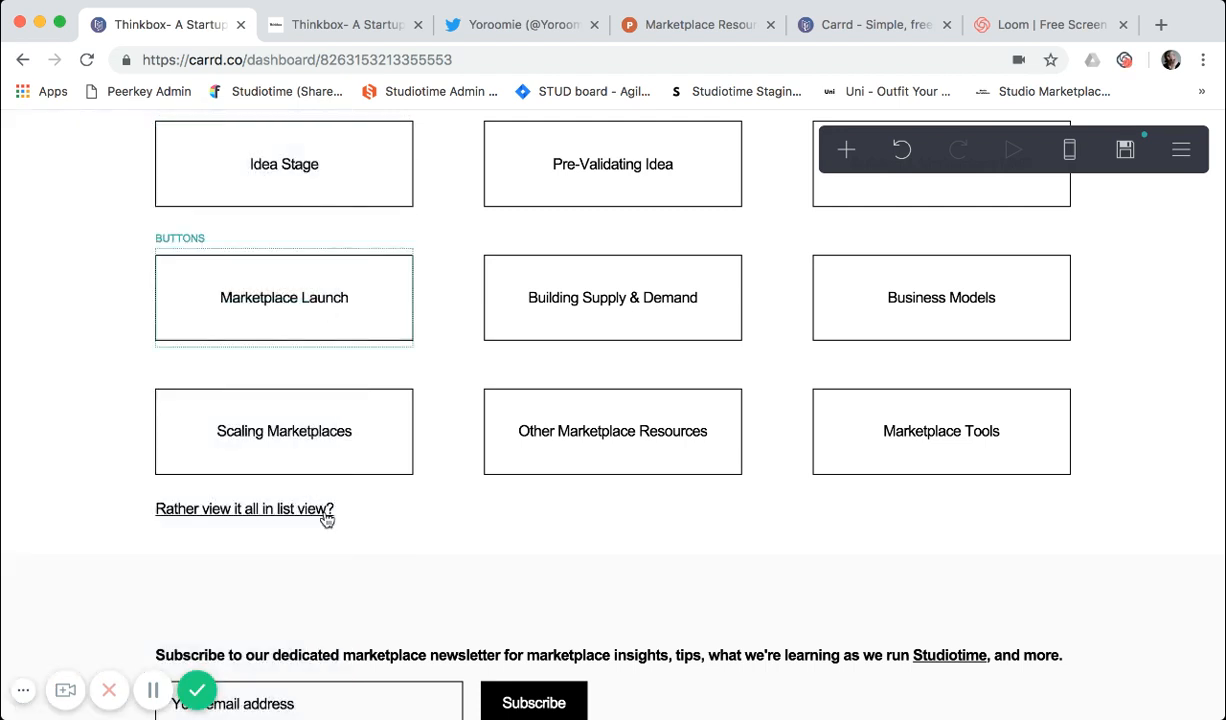
{"action": "scroll", "coordinate": [325, 516], "scroll_direction": "down", "scroll_amount": 2}
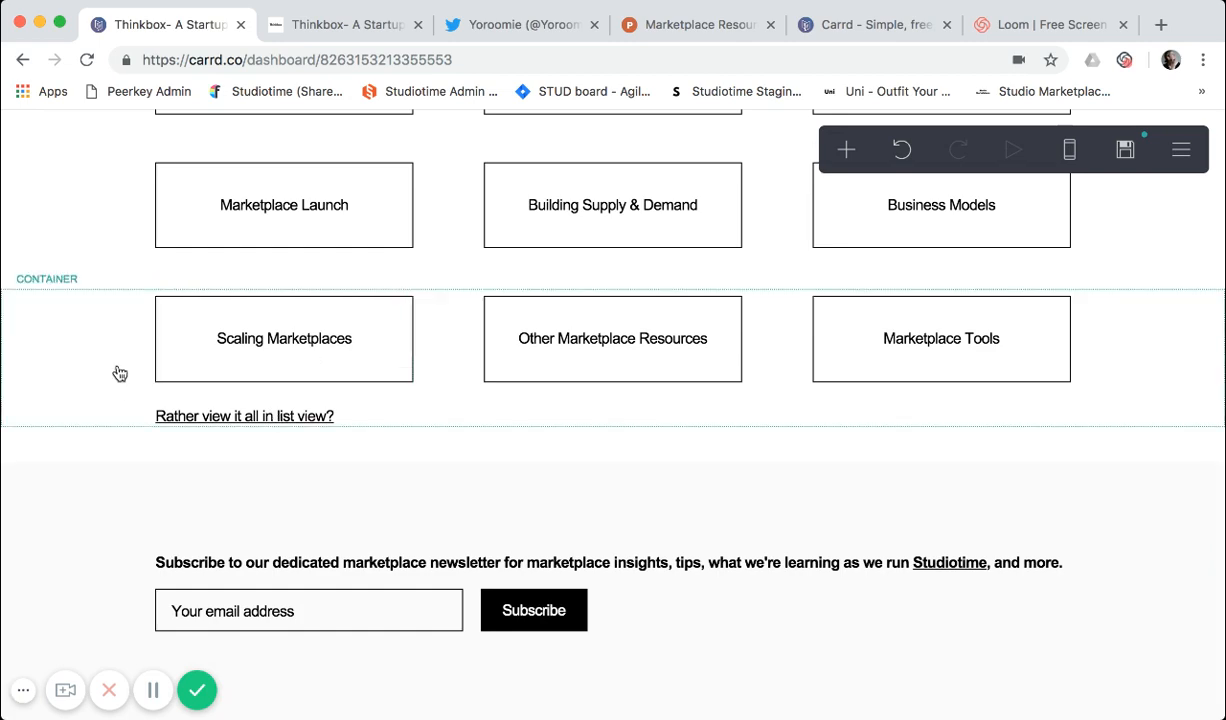
{"action": "scroll", "coordinate": [119, 373], "scroll_direction": "up", "scroll_amount": 5}
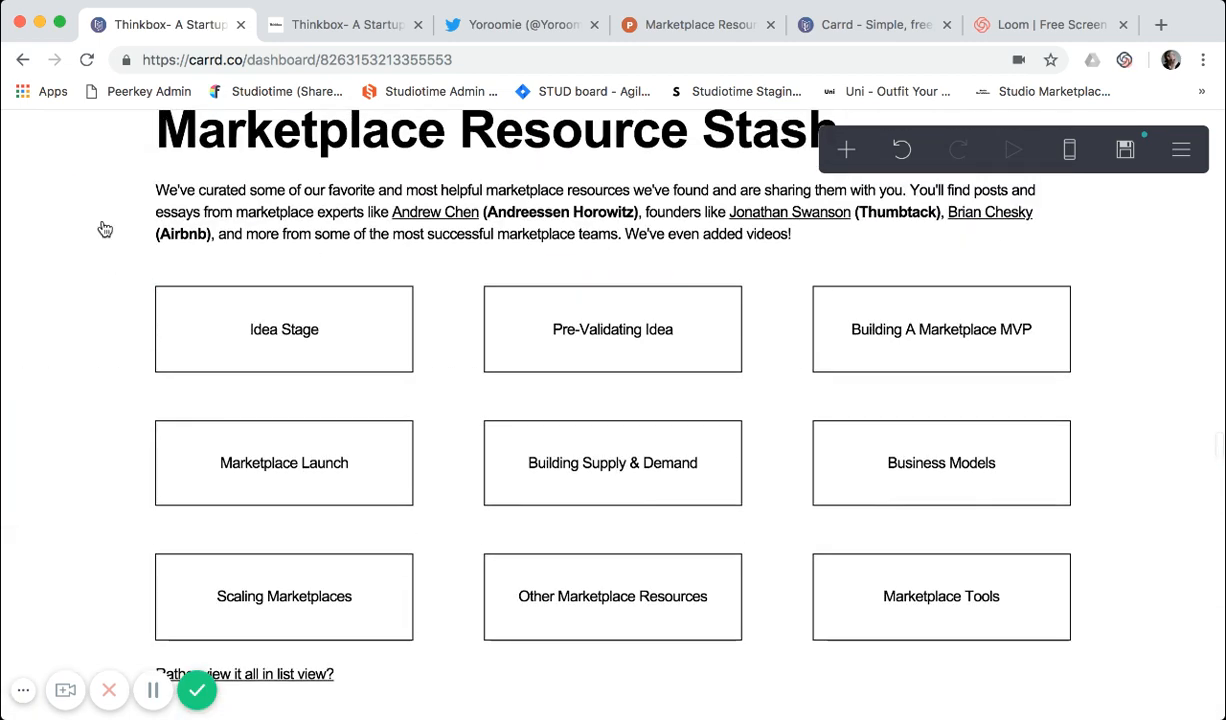
{"action": "scroll", "coordinate": [90, 326], "scroll_direction": "down", "scroll_amount": 4}
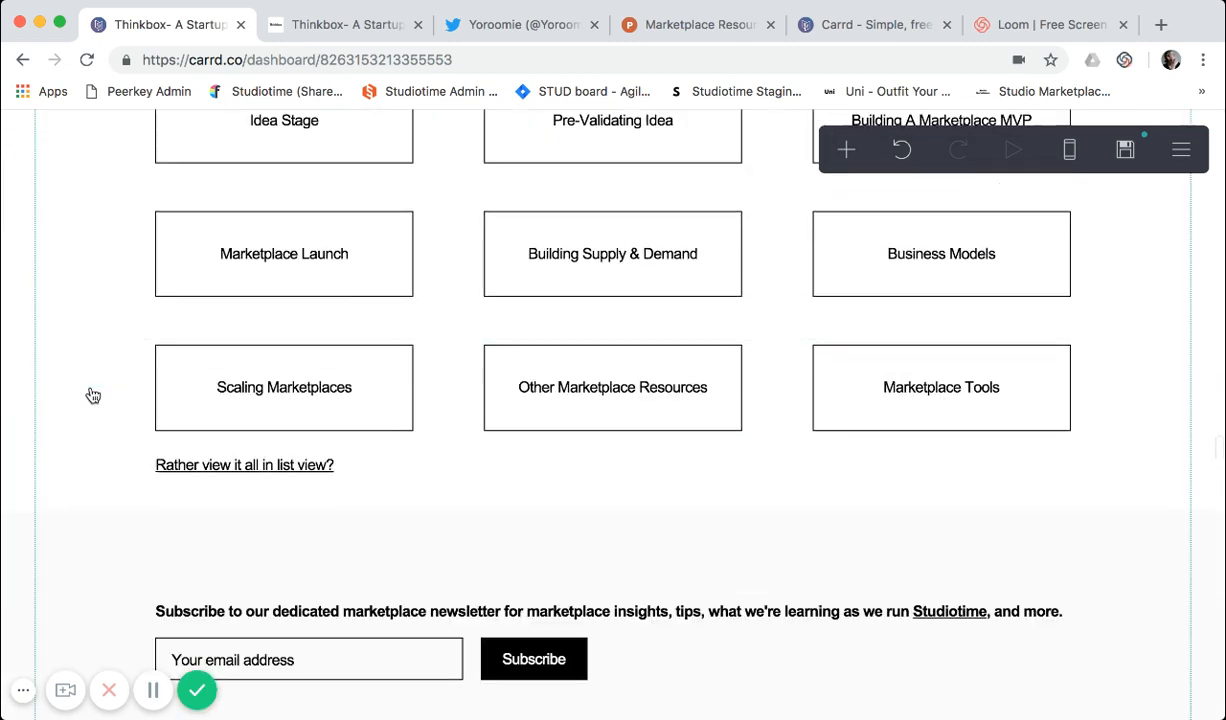
Open the newsletter container's appearance settings and examine its width, height, padding, margins, alignment and spacing
{"action": "scroll", "coordinate": [91, 478], "scroll_direction": "down", "scroll_amount": 1}
{"action": "scroll", "coordinate": [92, 474], "scroll_direction": "down", "scroll_amount": 1}
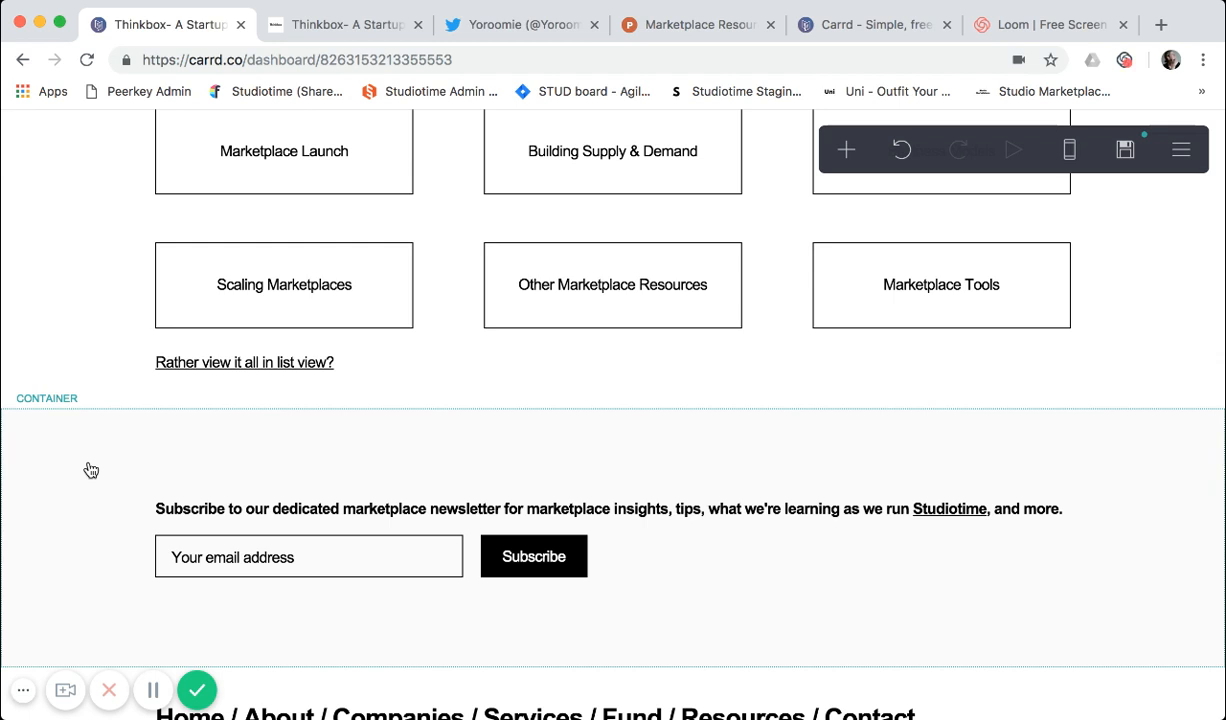
{"action": "left_click", "coordinate": [91, 470]}
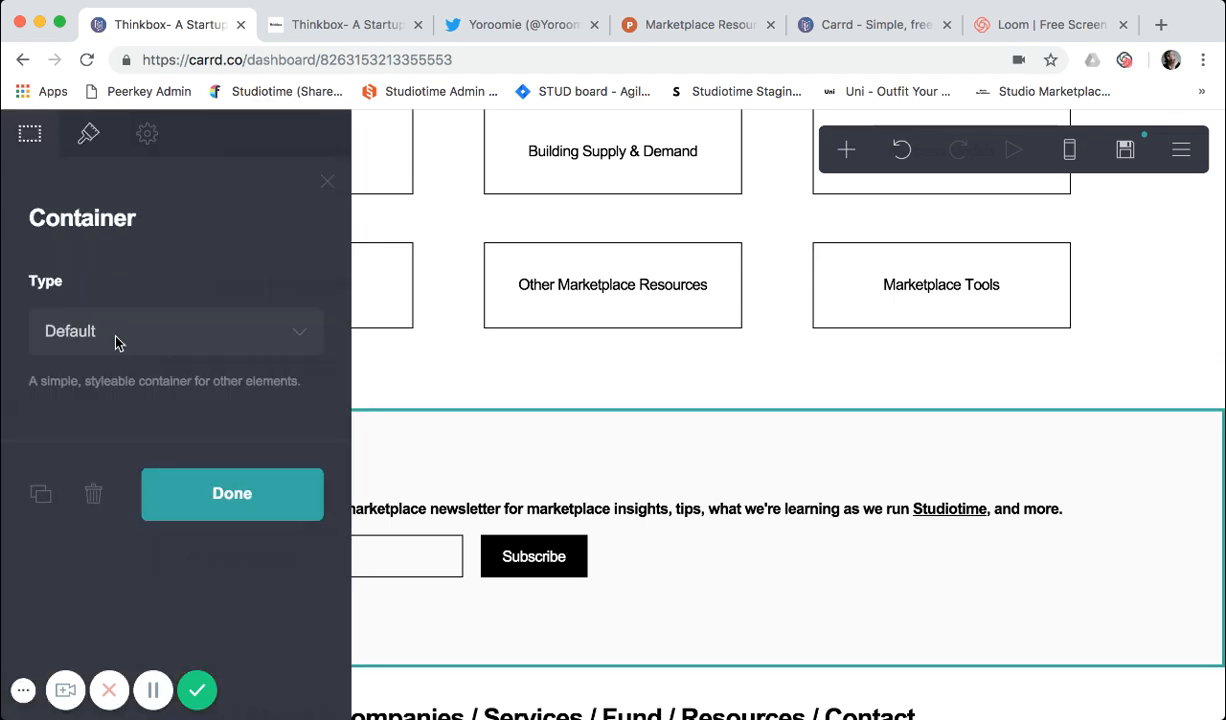
{"action": "left_click", "coordinate": [97, 143]}
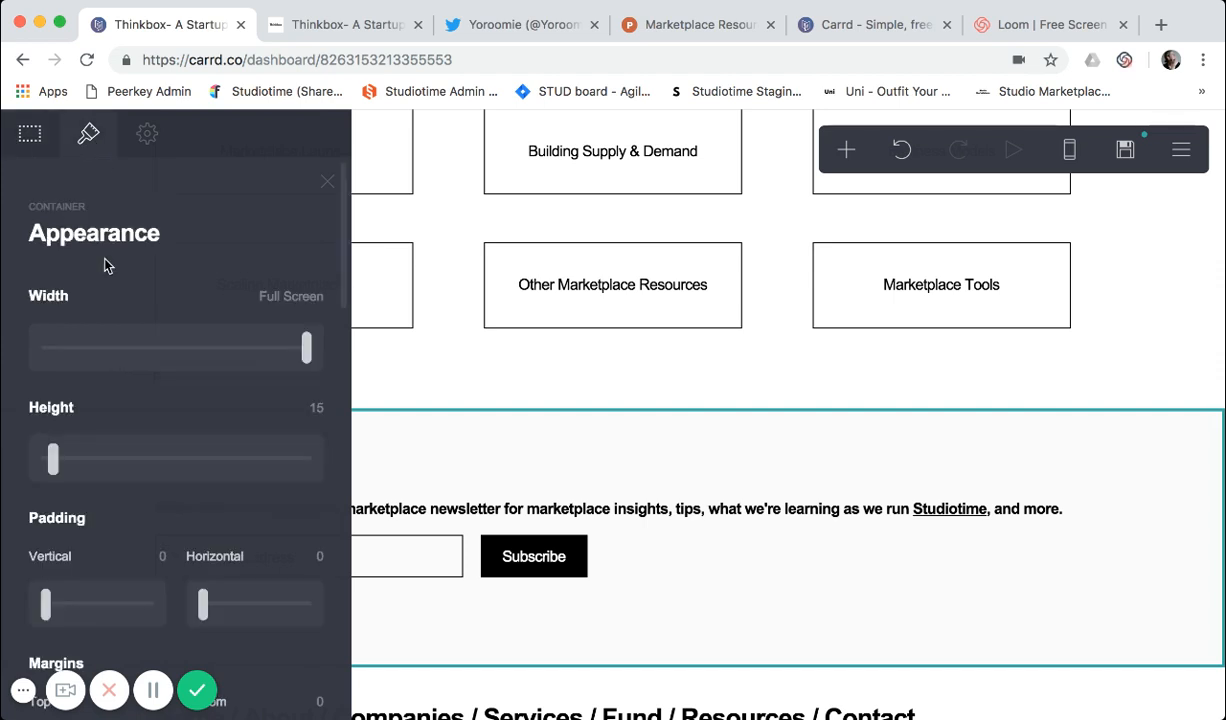
{"action": "scroll", "coordinate": [104, 255], "scroll_direction": "down", "scroll_amount": 3}
{"action": "scroll", "coordinate": [116, 327], "scroll_direction": "down", "scroll_amount": 5}
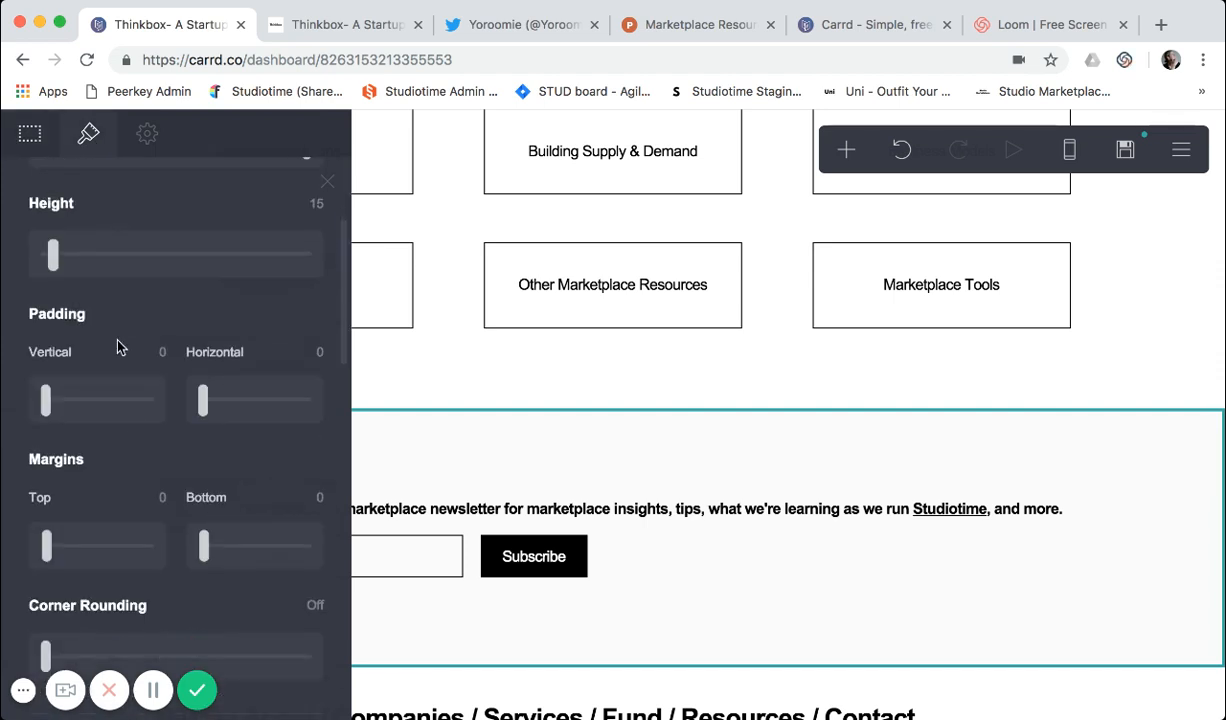
{"action": "scroll", "coordinate": [130, 412], "scroll_direction": "down", "scroll_amount": 10}
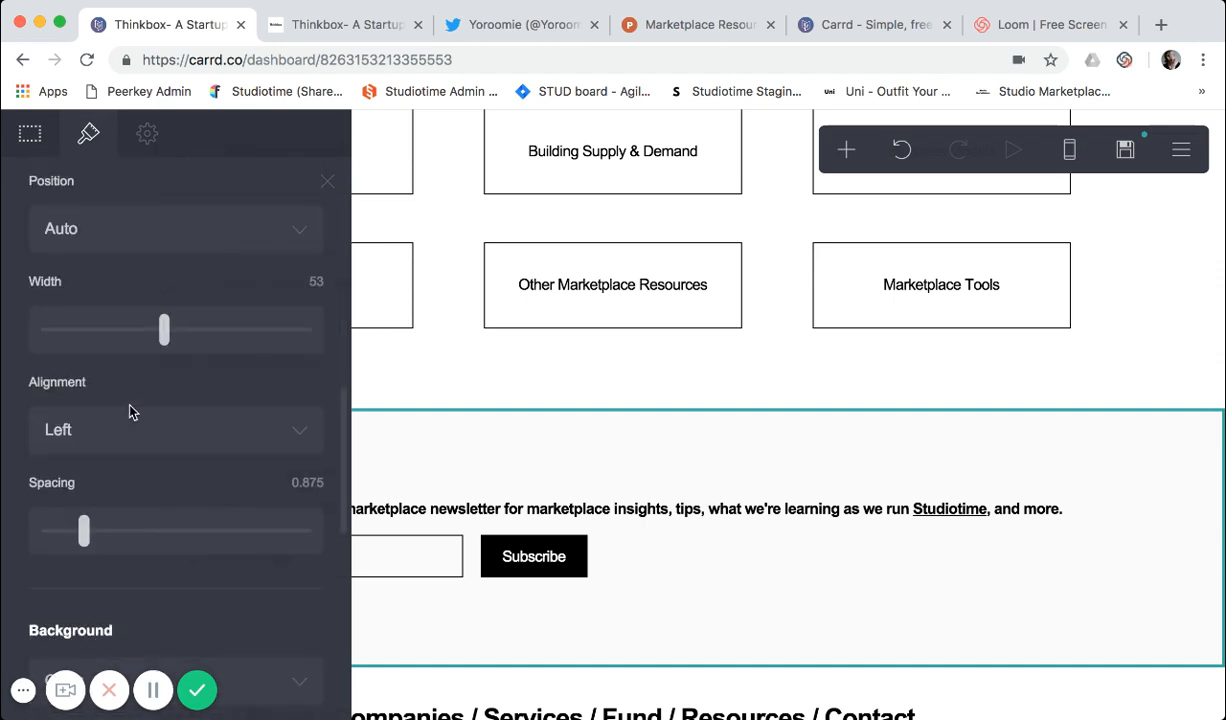
{"action": "scroll", "coordinate": [130, 412], "scroll_direction": "down", "scroll_amount": 4}
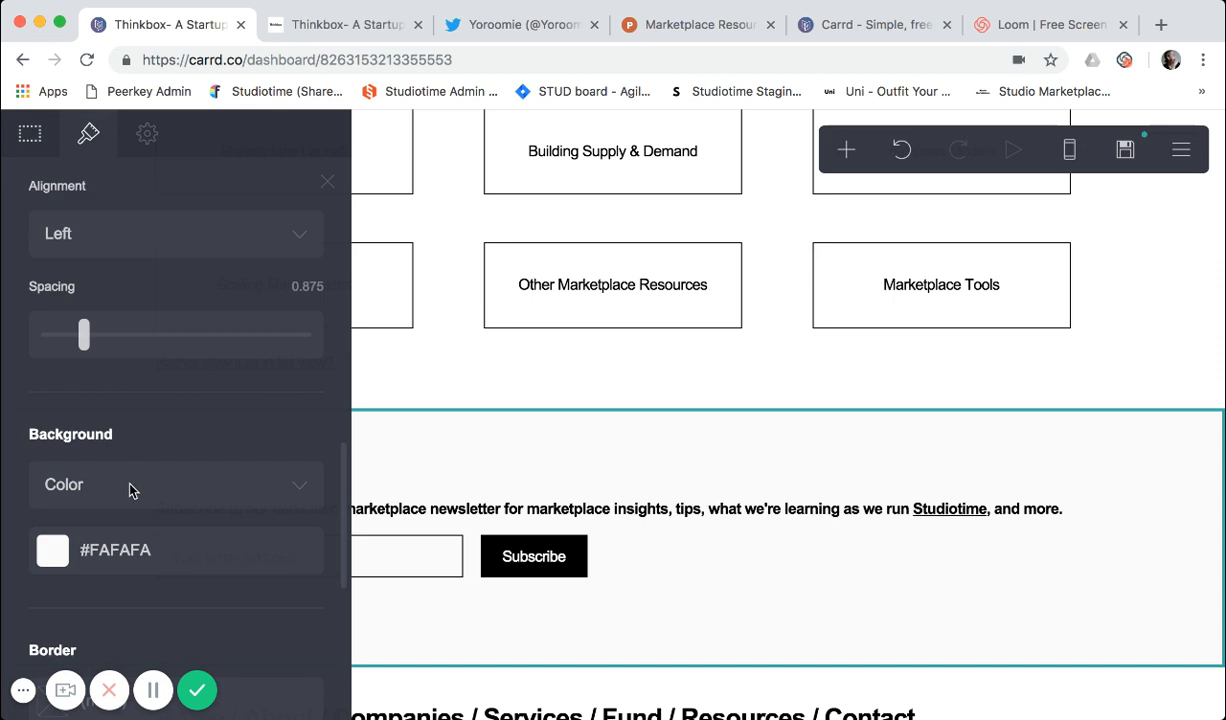
Examine the newsletter container's background color, border, drop shadow and mobile settings, and close them
{"action": "left_click", "coordinate": [130, 489]}
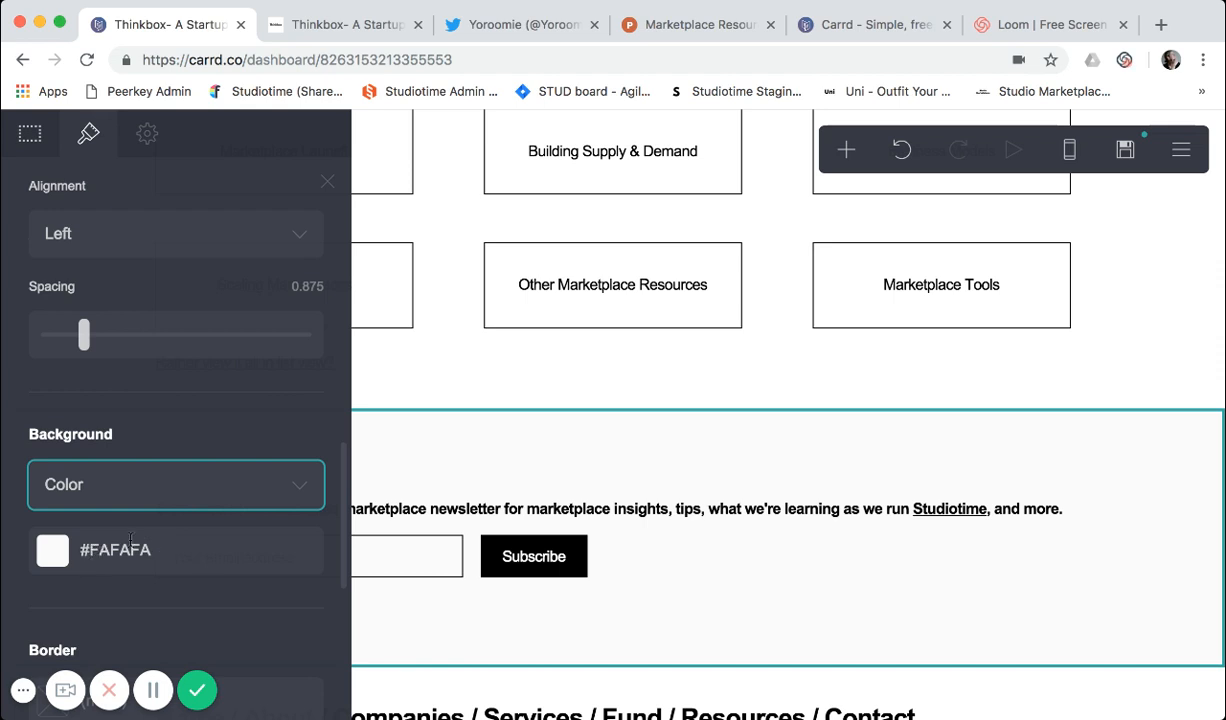
{"action": "scroll", "coordinate": [180, 538], "scroll_direction": "down", "scroll_amount": 5}
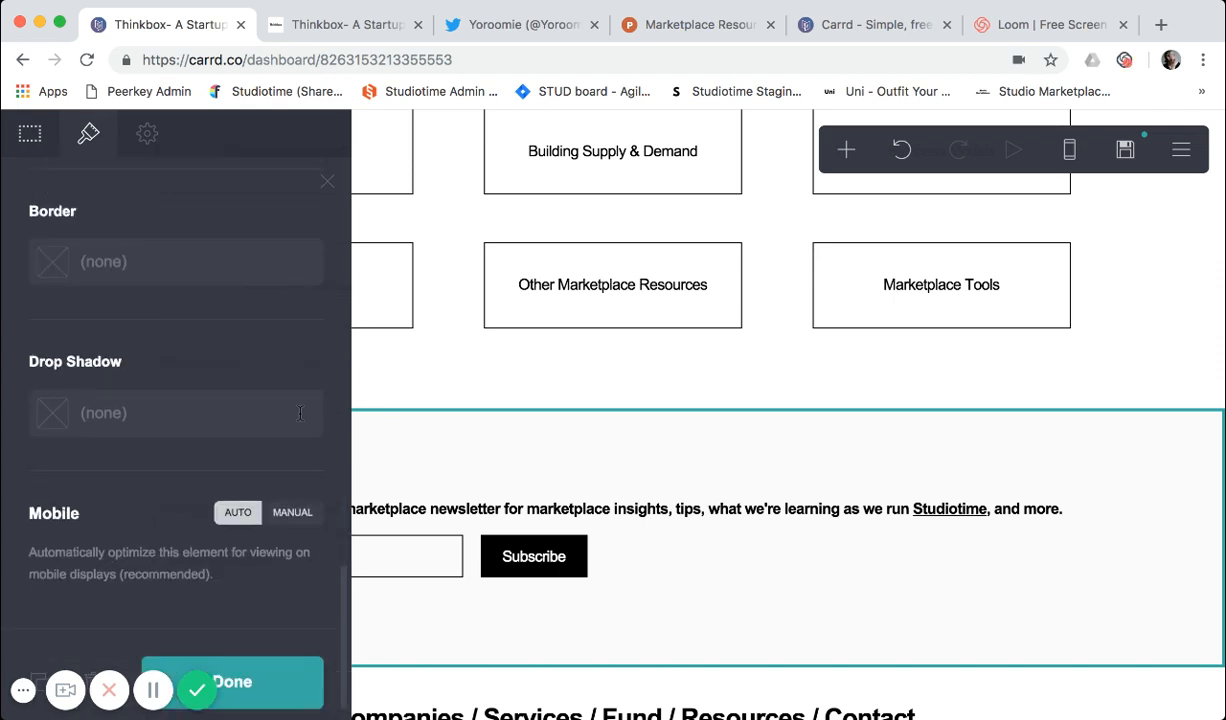
{"action": "scroll", "coordinate": [298, 420], "scroll_direction": "down", "scroll_amount": 1}
{"action": "scroll", "coordinate": [298, 420], "scroll_direction": "down", "scroll_amount": 1}
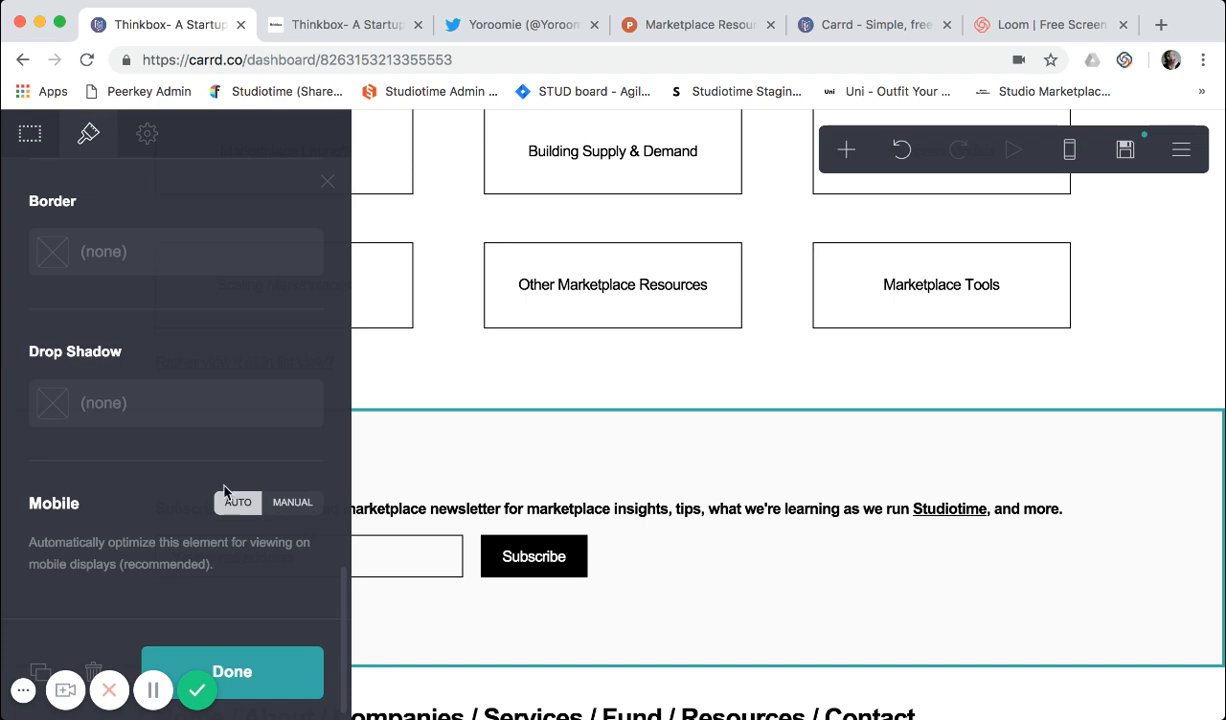
{"action": "scroll", "coordinate": [225, 487], "scroll_direction": "down", "scroll_amount": 1}
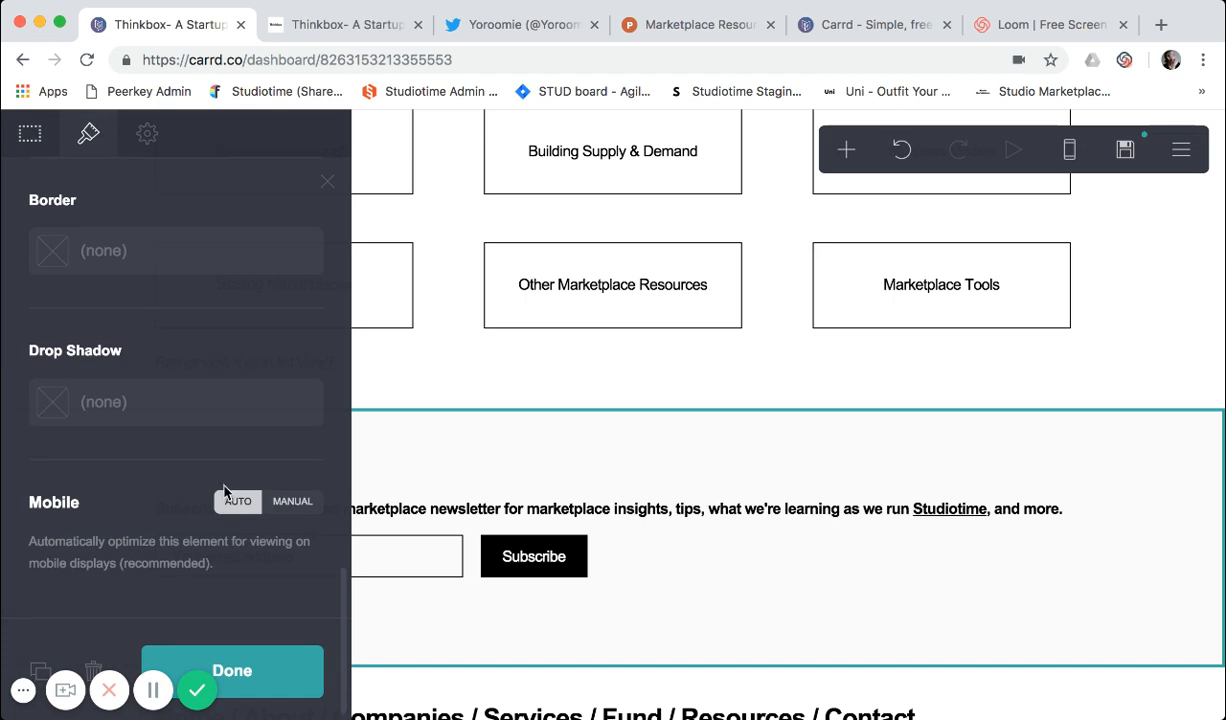
{"action": "left_click", "coordinate": [328, 186]}
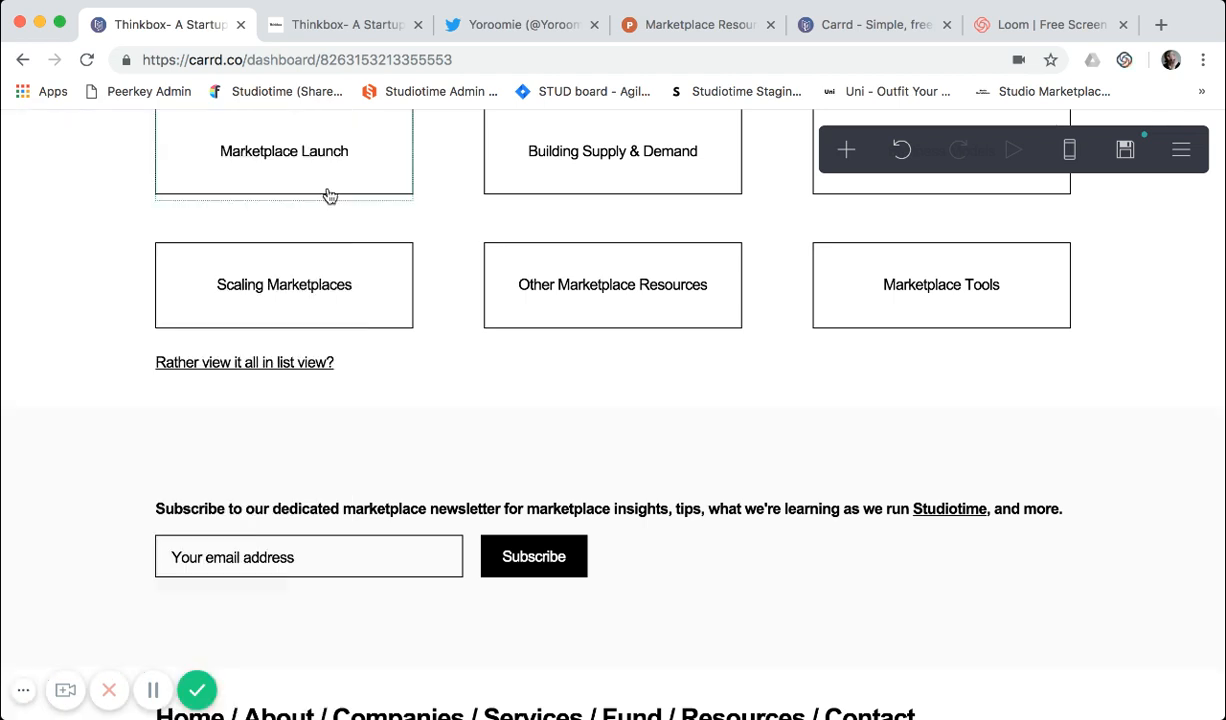
Open the newsletter subscription text, examine its bold and Studiotime link markup, and close its settings
{"action": "left_click", "coordinate": [310, 522]}
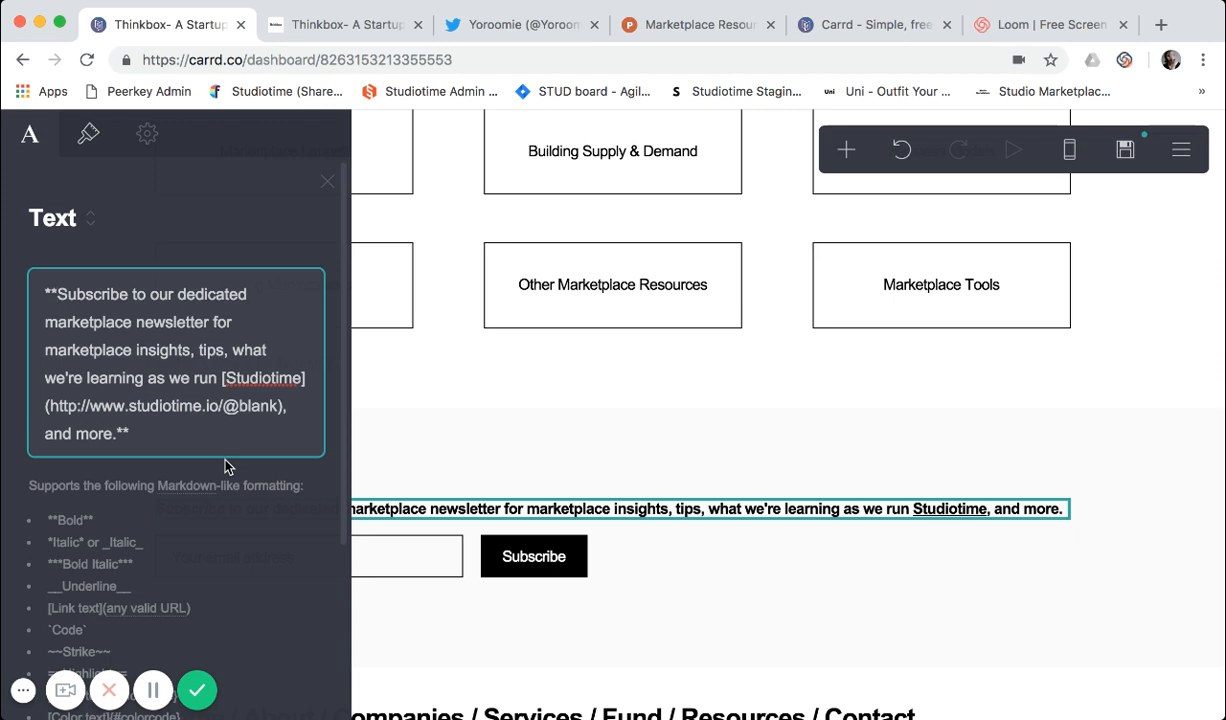
{"action": "scroll", "coordinate": [222, 540], "scroll_direction": "down", "scroll_amount": 1}
{"action": "scroll", "coordinate": [222, 545], "scroll_direction": "down", "scroll_amount": 5}
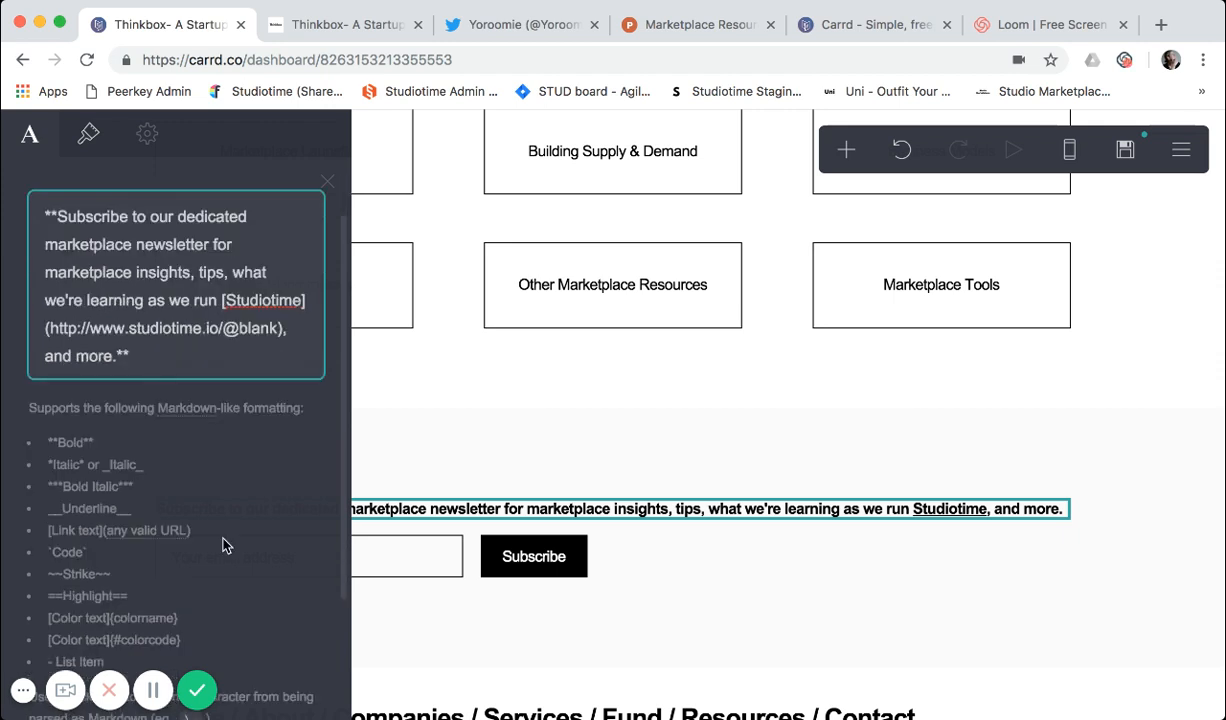
{"action": "left_click", "coordinate": [327, 182]}
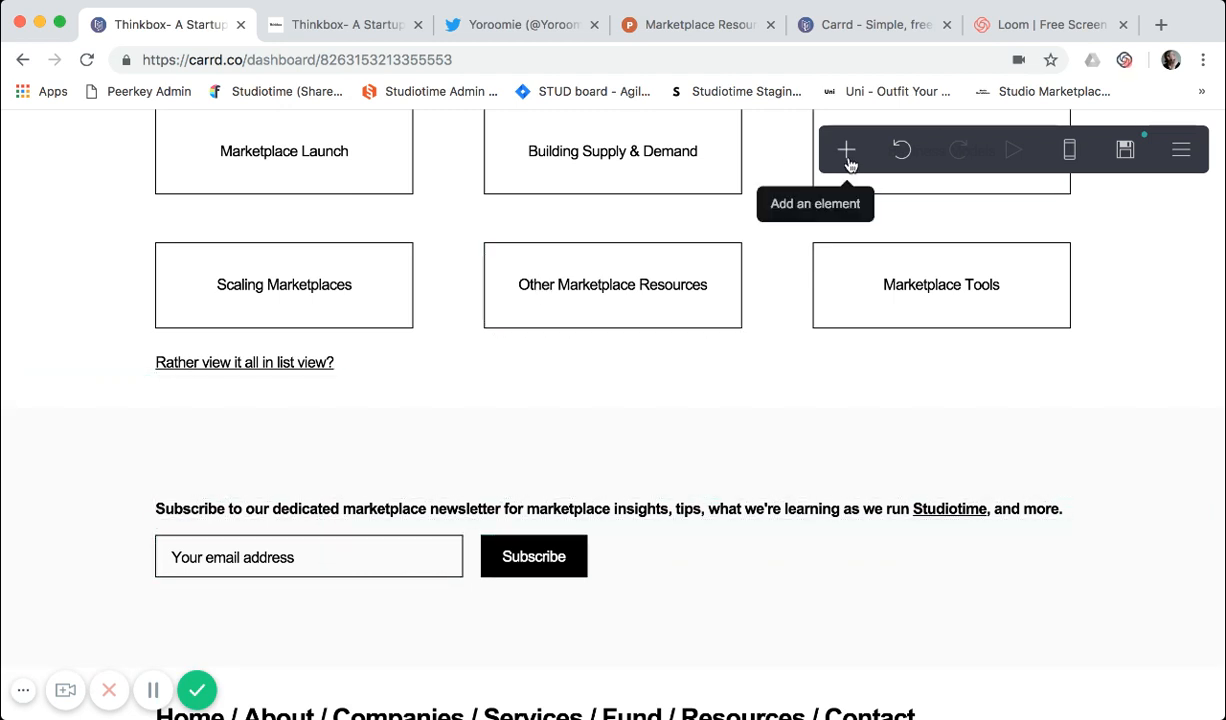
Open the newsletter signup form and examine its type, MailChimp connection, API key, list ID and double opt-in settings
{"action": "left_click", "coordinate": [419, 556]}
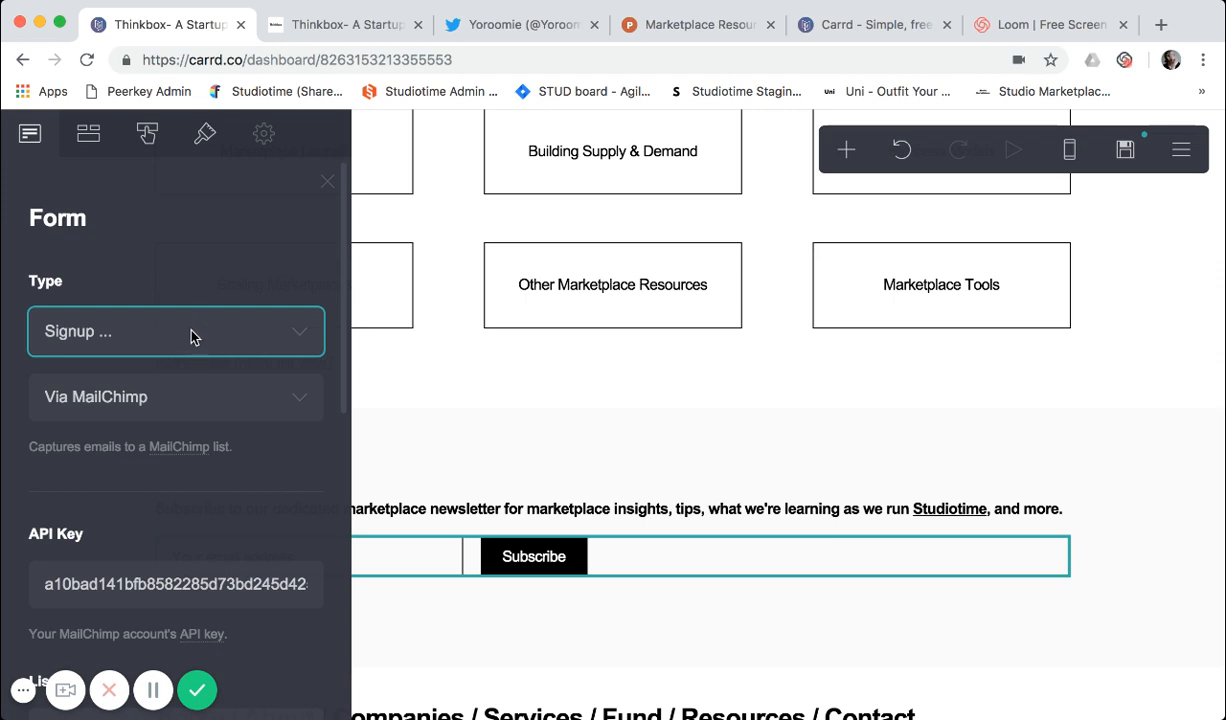
{"action": "left_click", "coordinate": [198, 405]}
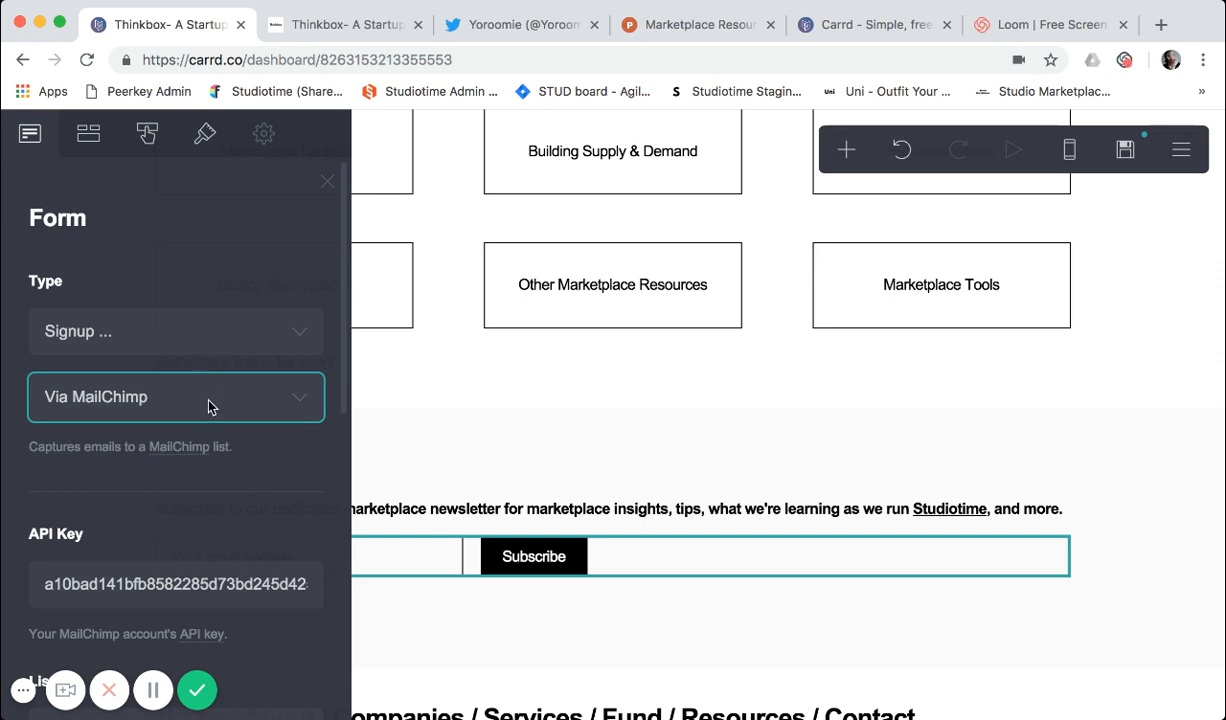
{"action": "scroll", "coordinate": [205, 395], "scroll_direction": "down", "scroll_amount": 1}
{"action": "scroll", "coordinate": [208, 518], "scroll_direction": "down", "scroll_amount": 1}
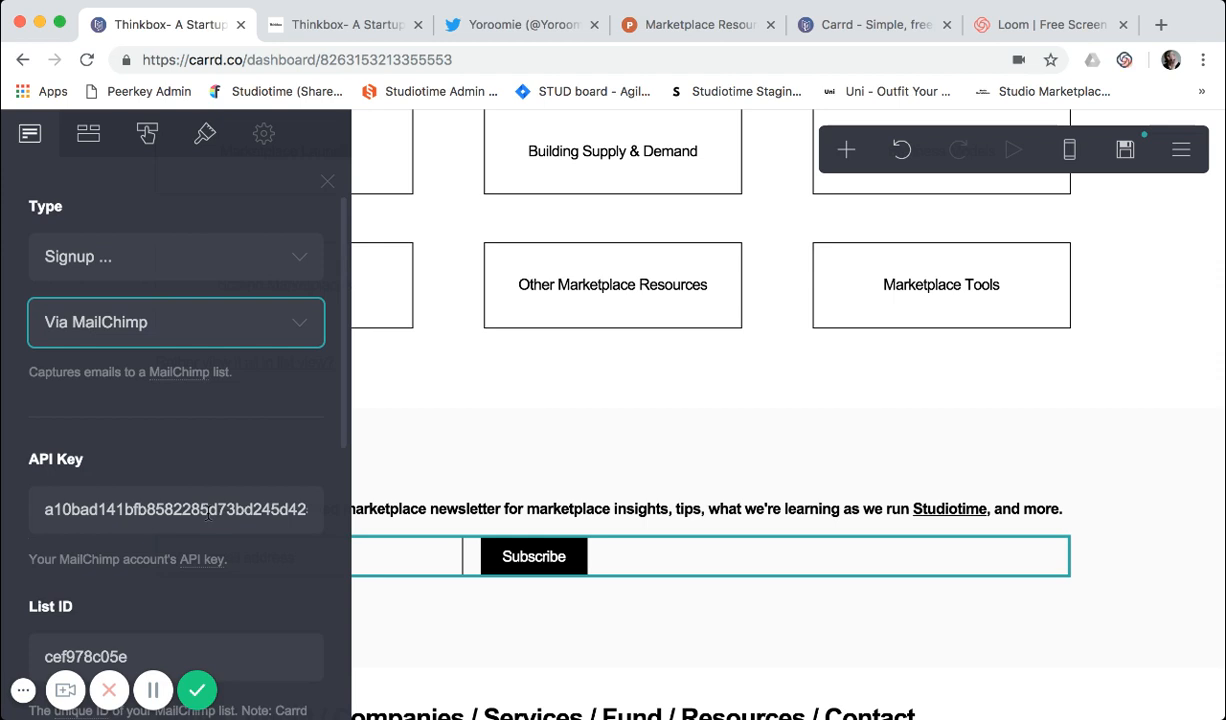
{"action": "scroll", "coordinate": [207, 505], "scroll_direction": "down", "scroll_amount": 3}
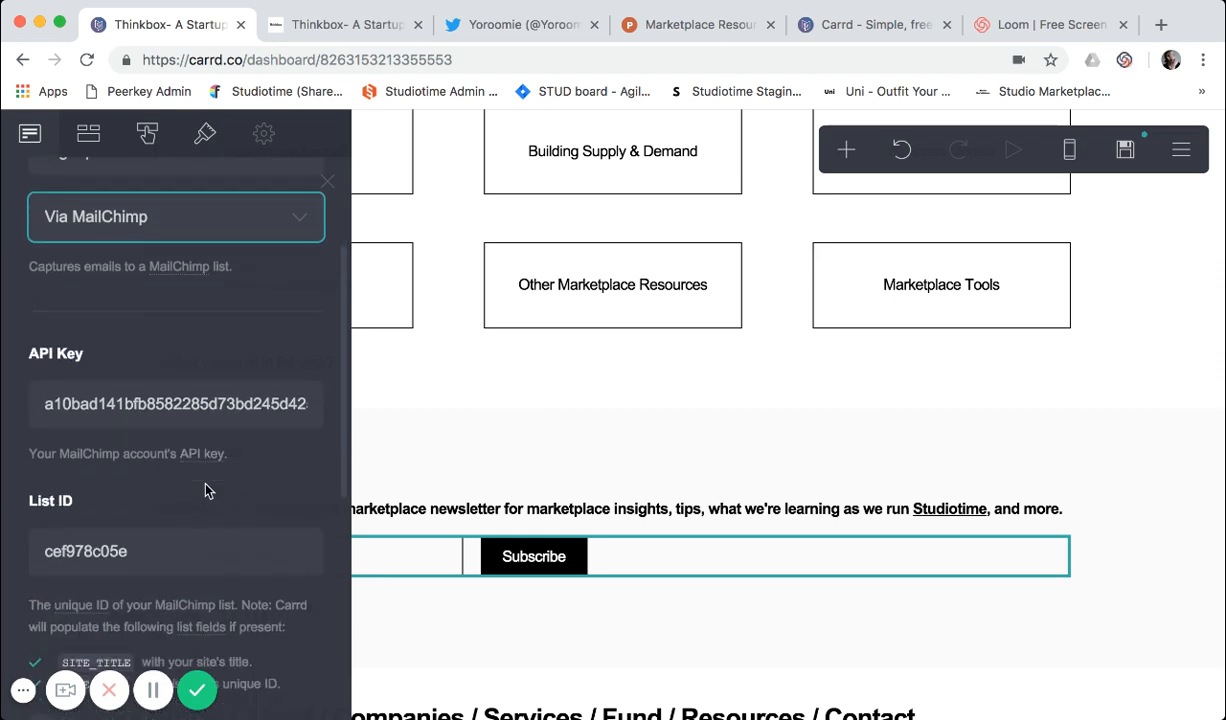
{"action": "scroll", "coordinate": [201, 542], "scroll_direction": "down", "scroll_amount": 3}
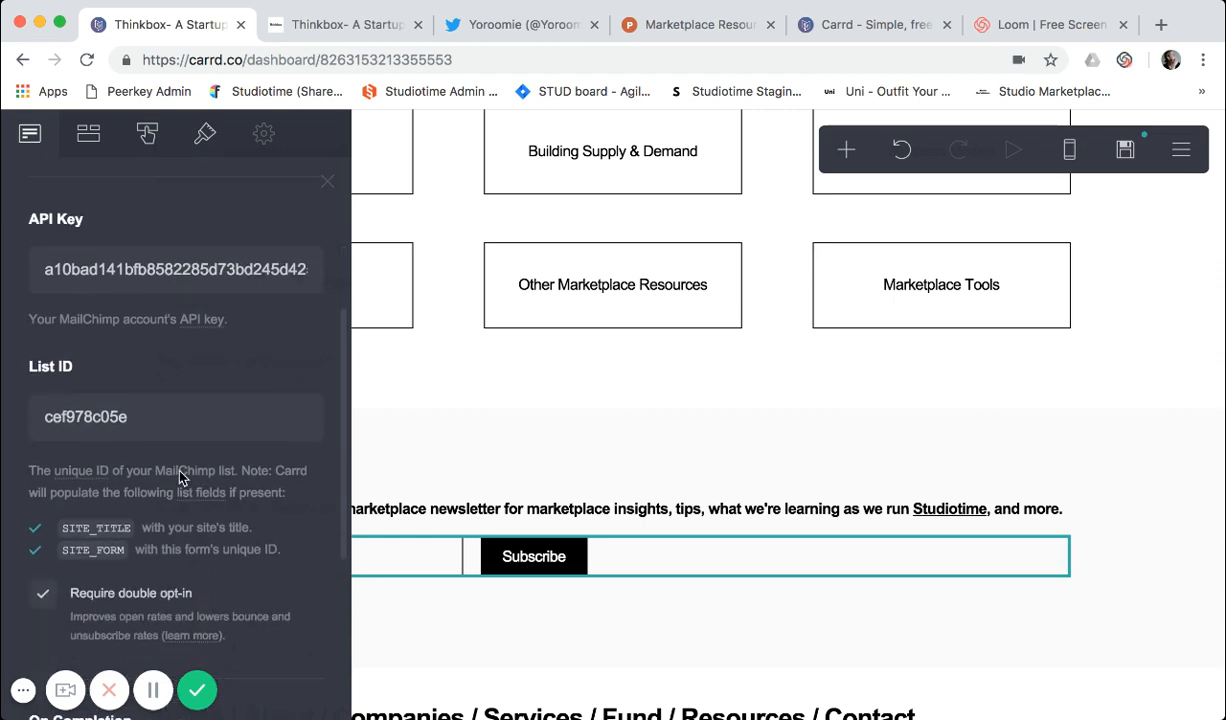
{"action": "scroll", "coordinate": [180, 481], "scroll_direction": "down", "scroll_amount": 1}
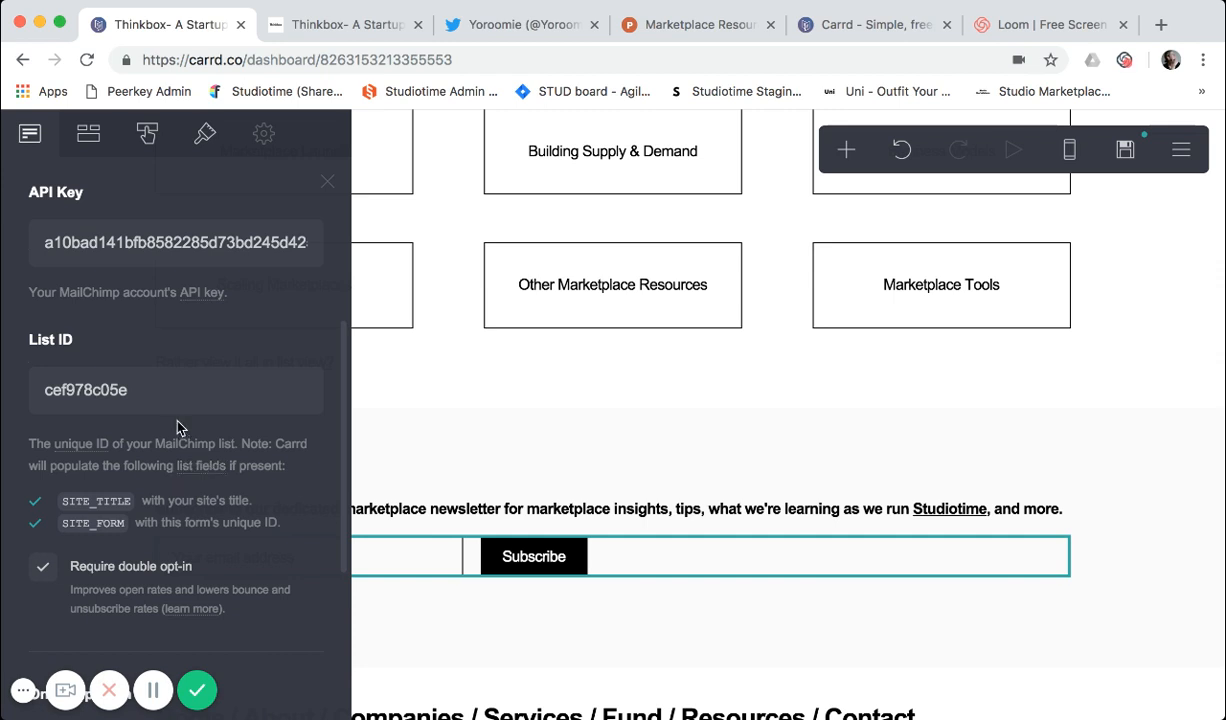
{"action": "scroll", "coordinate": [177, 428], "scroll_direction": "up", "scroll_amount": 3}
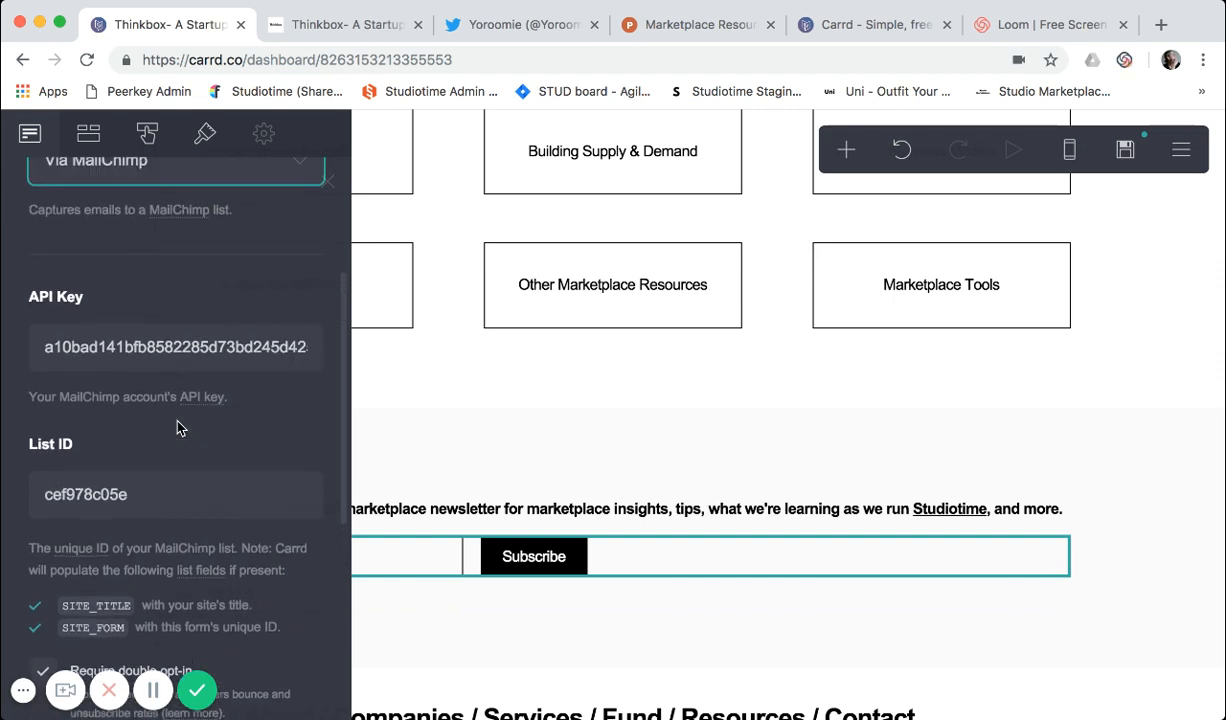
{"action": "scroll", "coordinate": [177, 428], "scroll_direction": "up", "scroll_amount": 6}
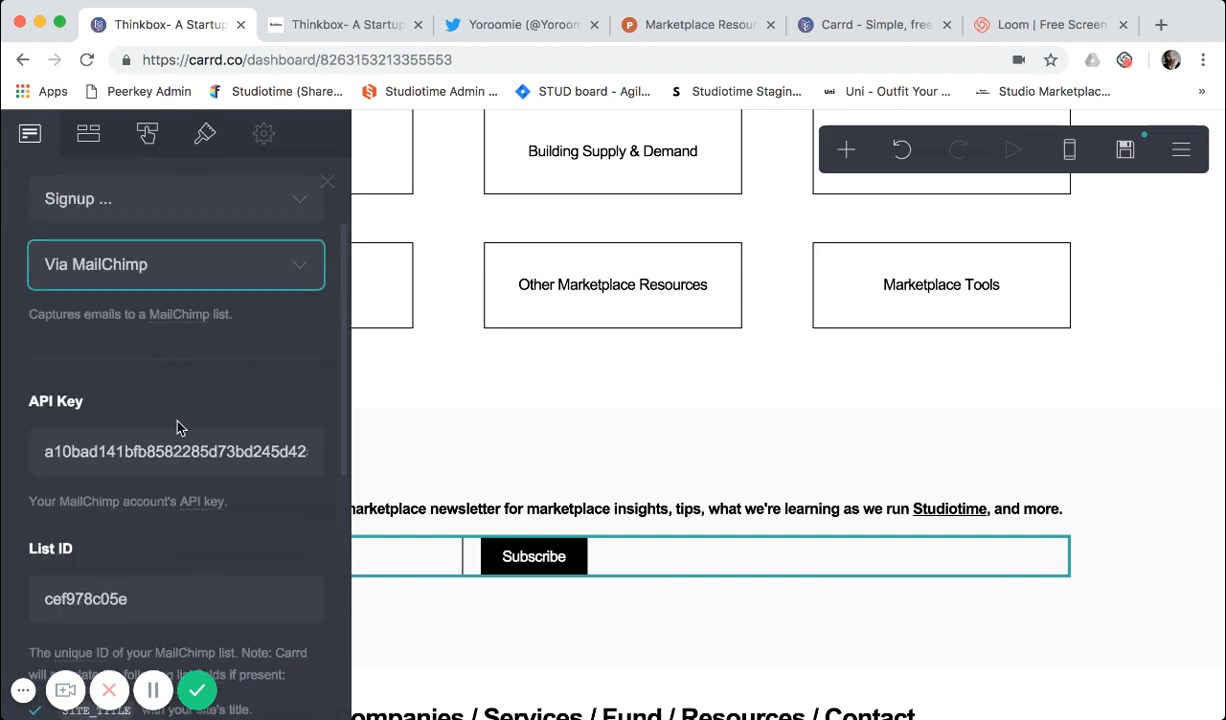
Examine the signup form's available fields and its submit button's label and click behavior
{"action": "left_click", "coordinate": [89, 140]}
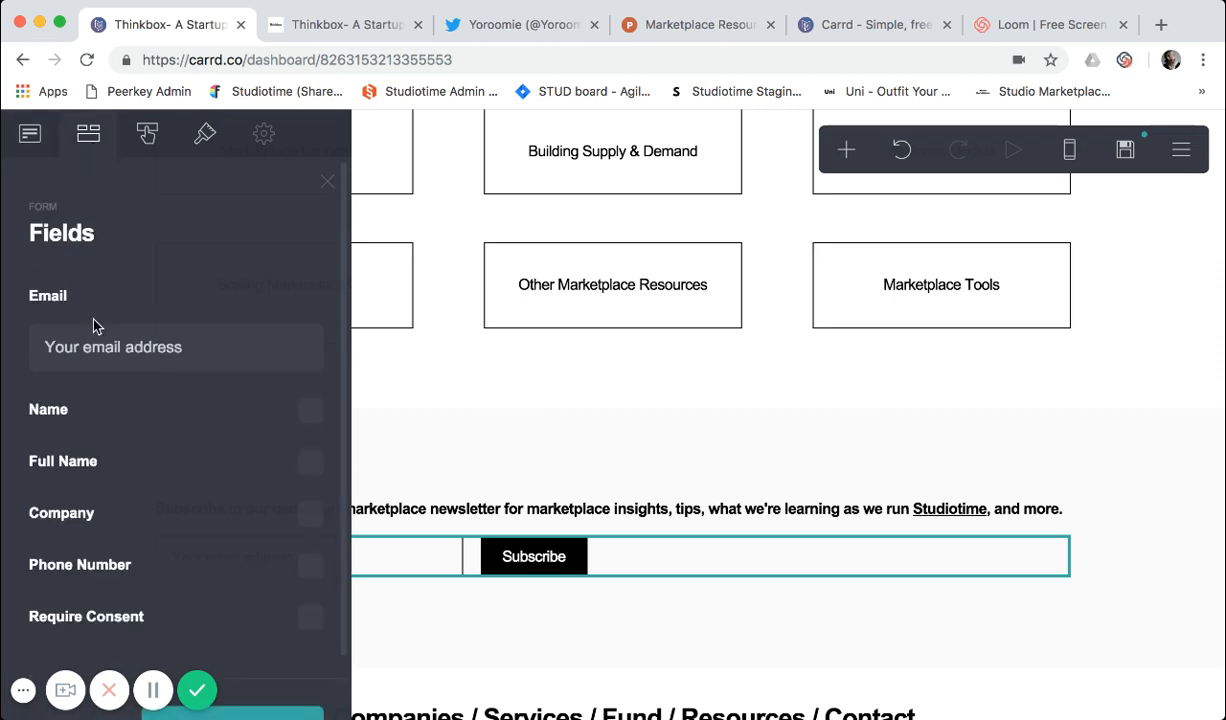
{"action": "scroll", "coordinate": [110, 420], "scroll_direction": "down", "scroll_amount": 1}
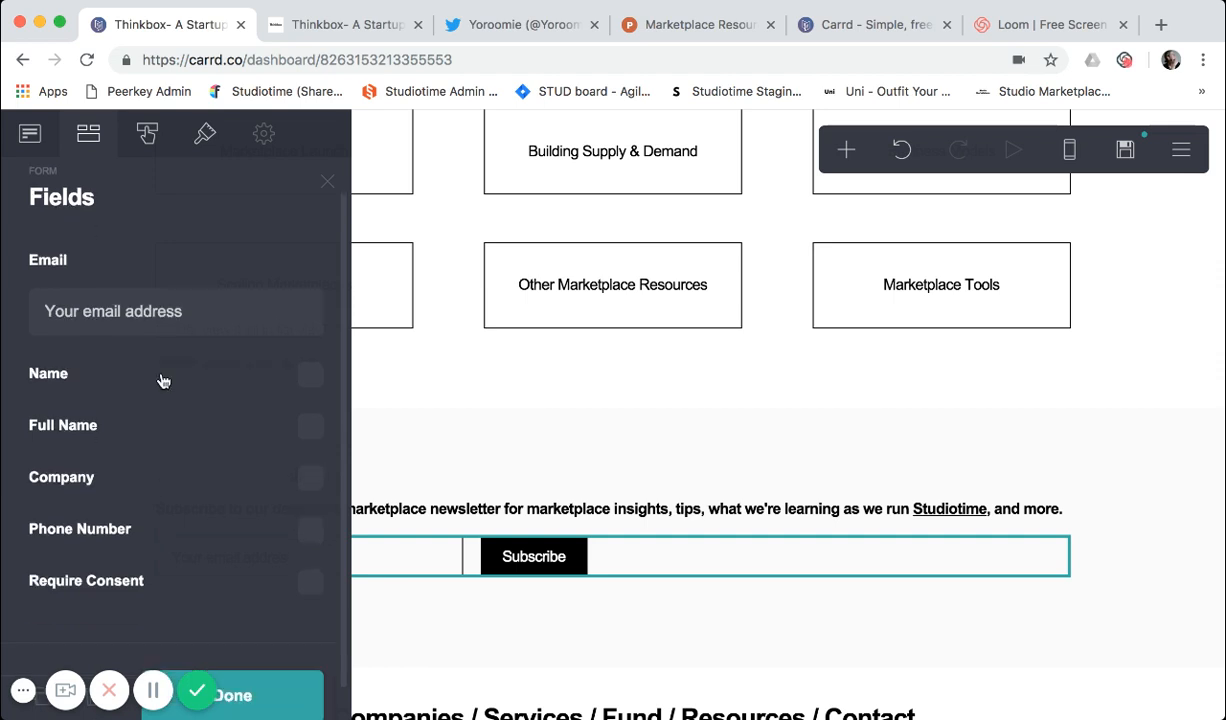
{"action": "scroll", "coordinate": [163, 380], "scroll_direction": "down", "scroll_amount": 2}
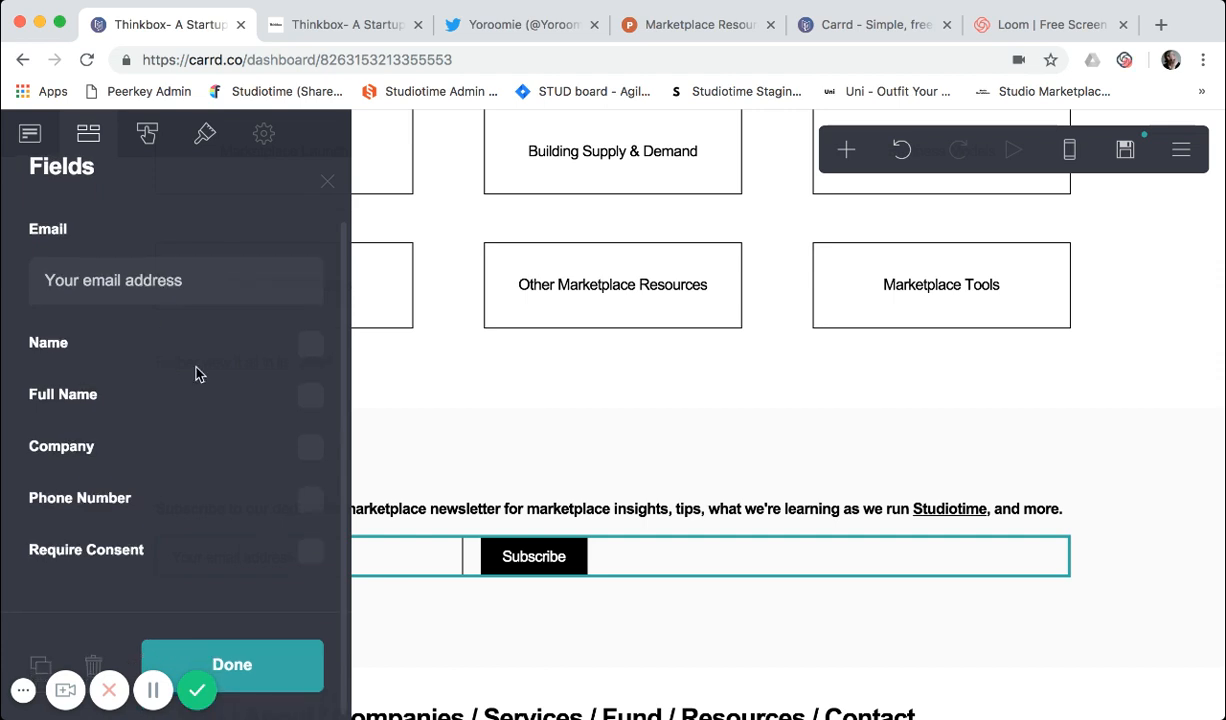
{"action": "left_click", "coordinate": [148, 136]}
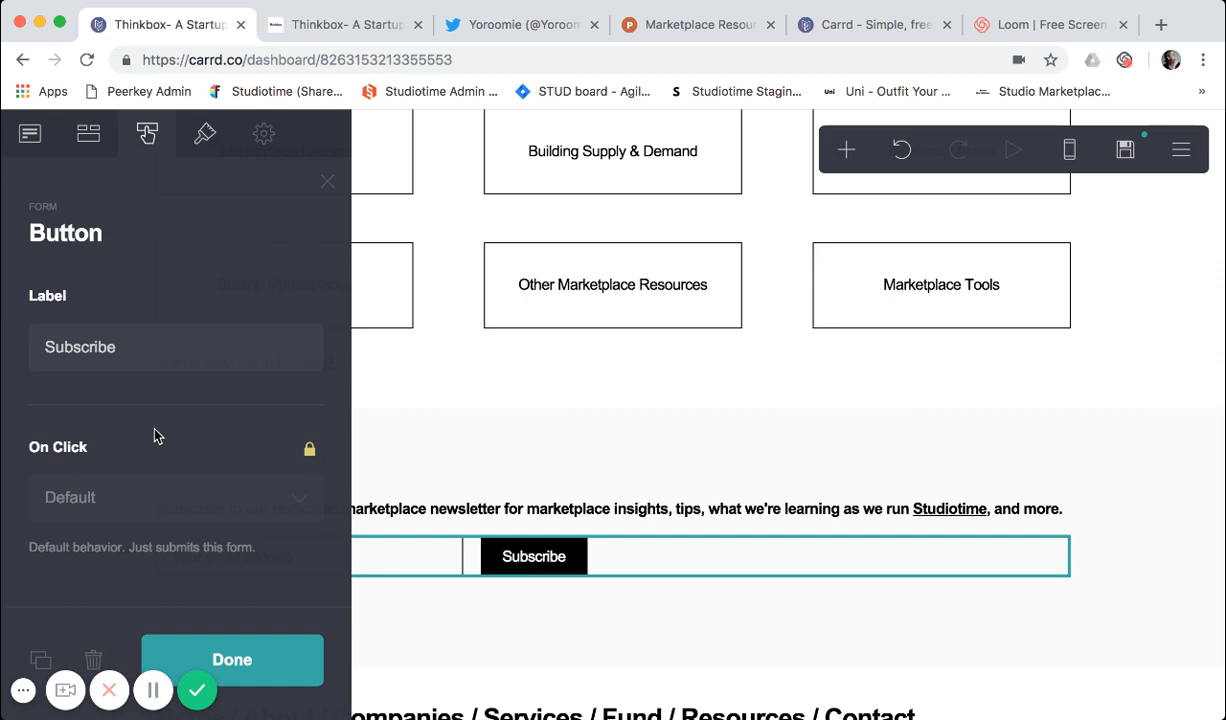
Examine the signup form's layout, width, spacing and margins in its appearance settings, and close them
{"action": "left_click", "coordinate": [205, 133]}
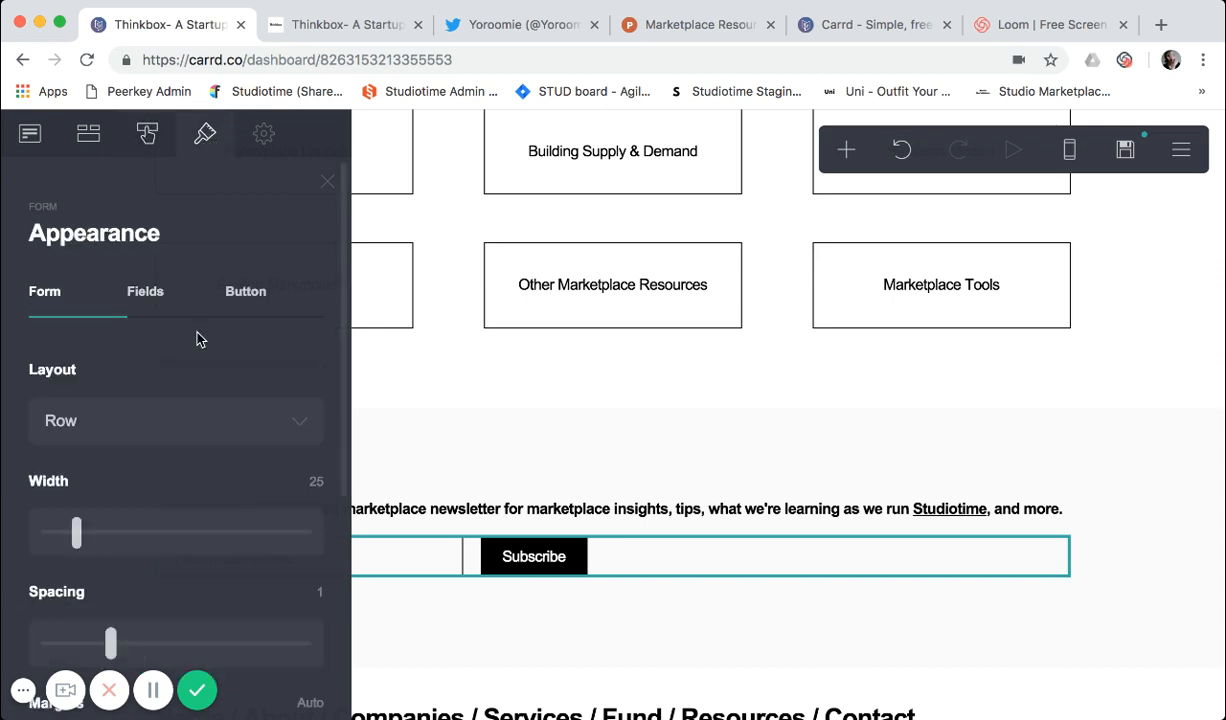
{"action": "scroll", "coordinate": [197, 402], "scroll_direction": "down", "scroll_amount": 2}
{"action": "scroll", "coordinate": [197, 402], "scroll_direction": "down", "scroll_amount": 6}
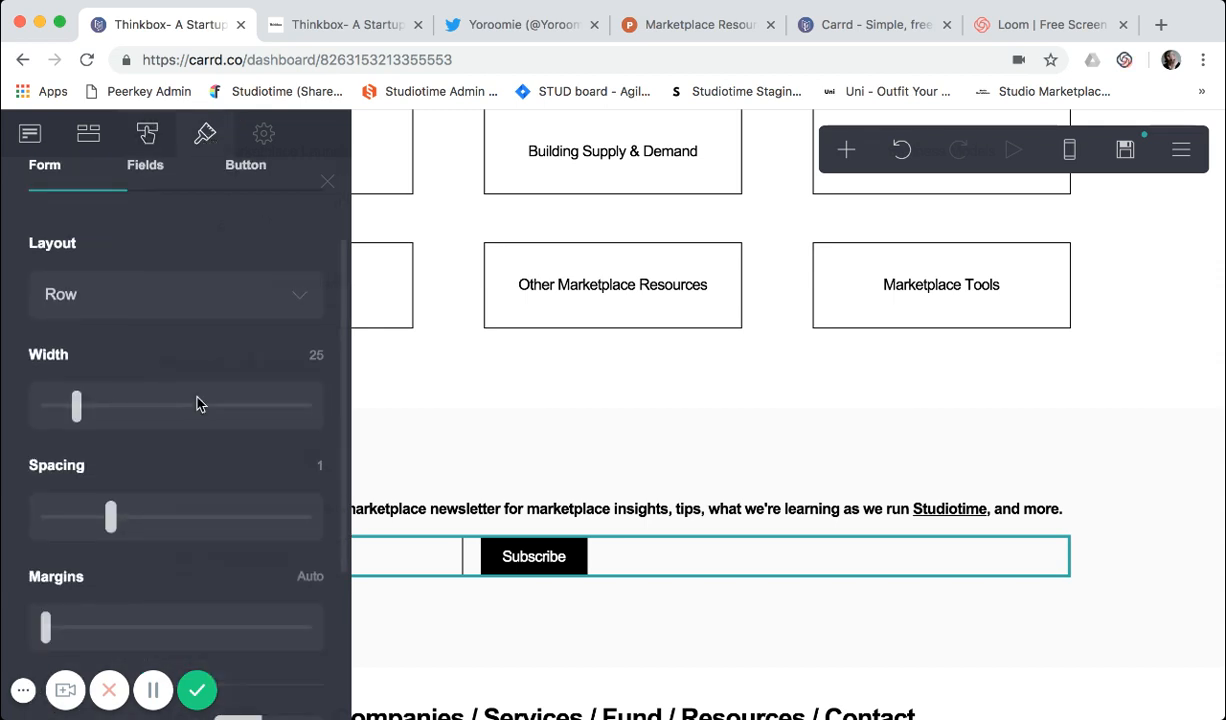
{"action": "scroll", "coordinate": [197, 402], "scroll_direction": "up", "scroll_amount": 5}
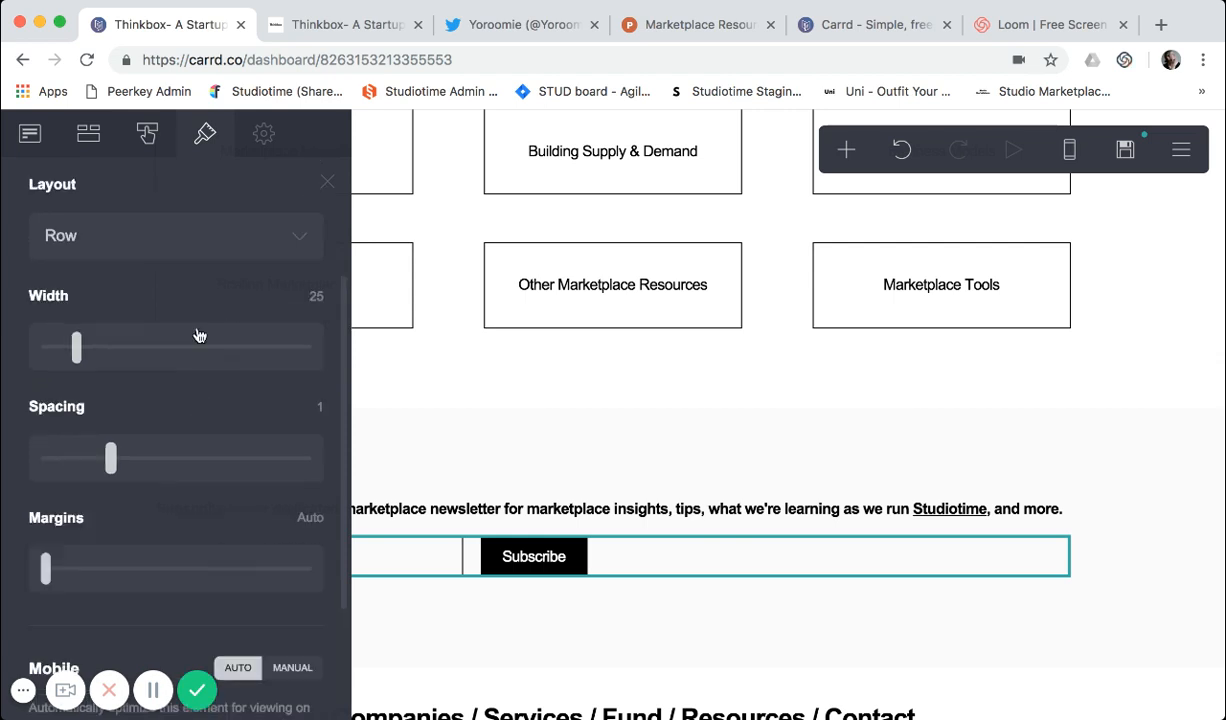
{"action": "left_click", "coordinate": [326, 183]}
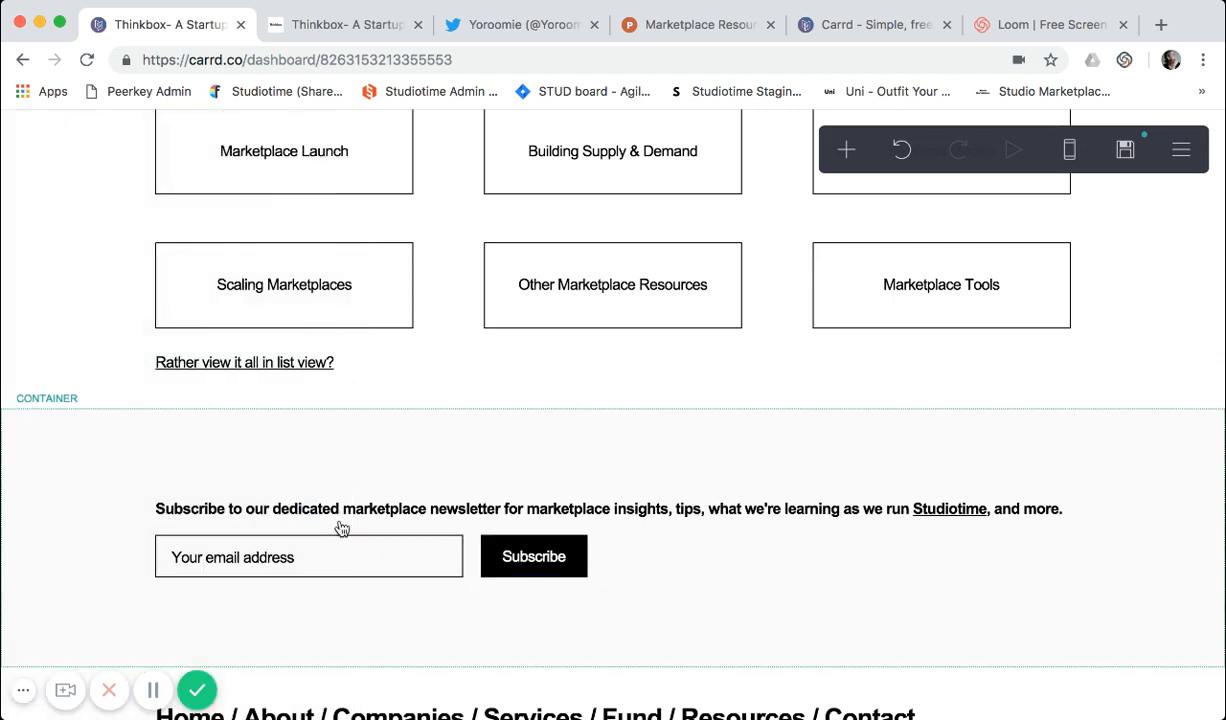
Open the container around the footer navigation links, examine its type, width, height and padding, and close its settings
{"action": "scroll", "coordinate": [342, 528], "scroll_direction": "down", "scroll_amount": 3}
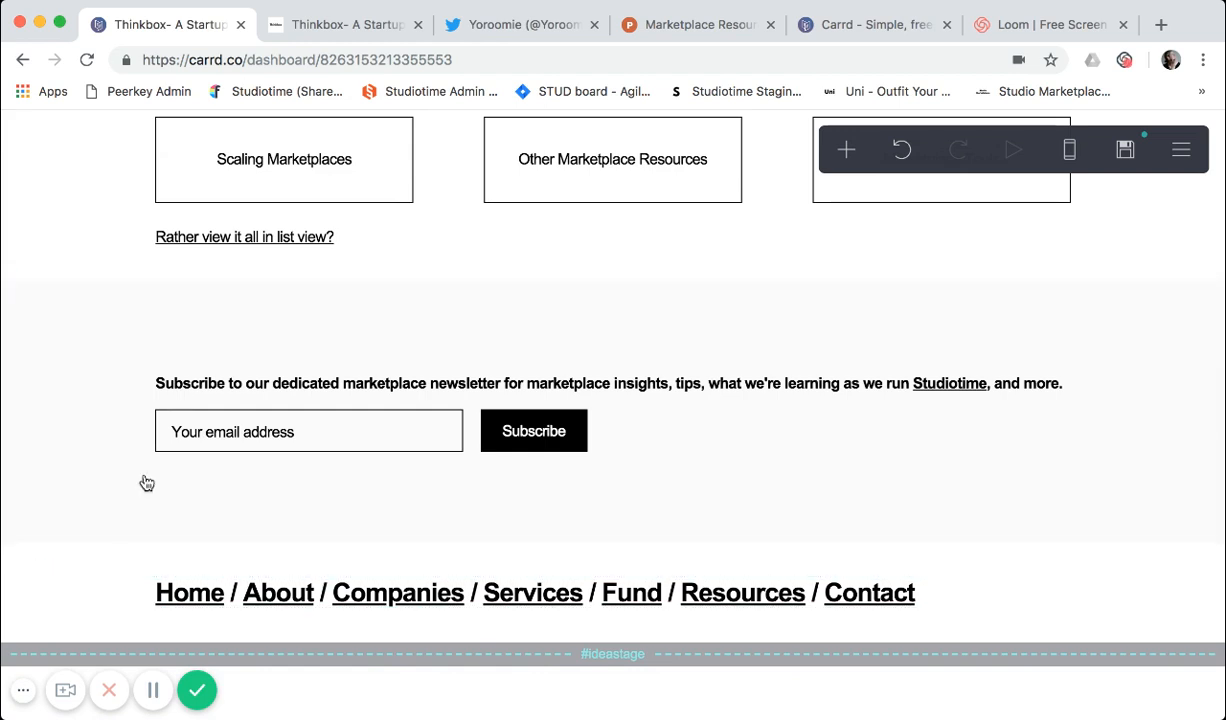
{"action": "left_click", "coordinate": [107, 609]}
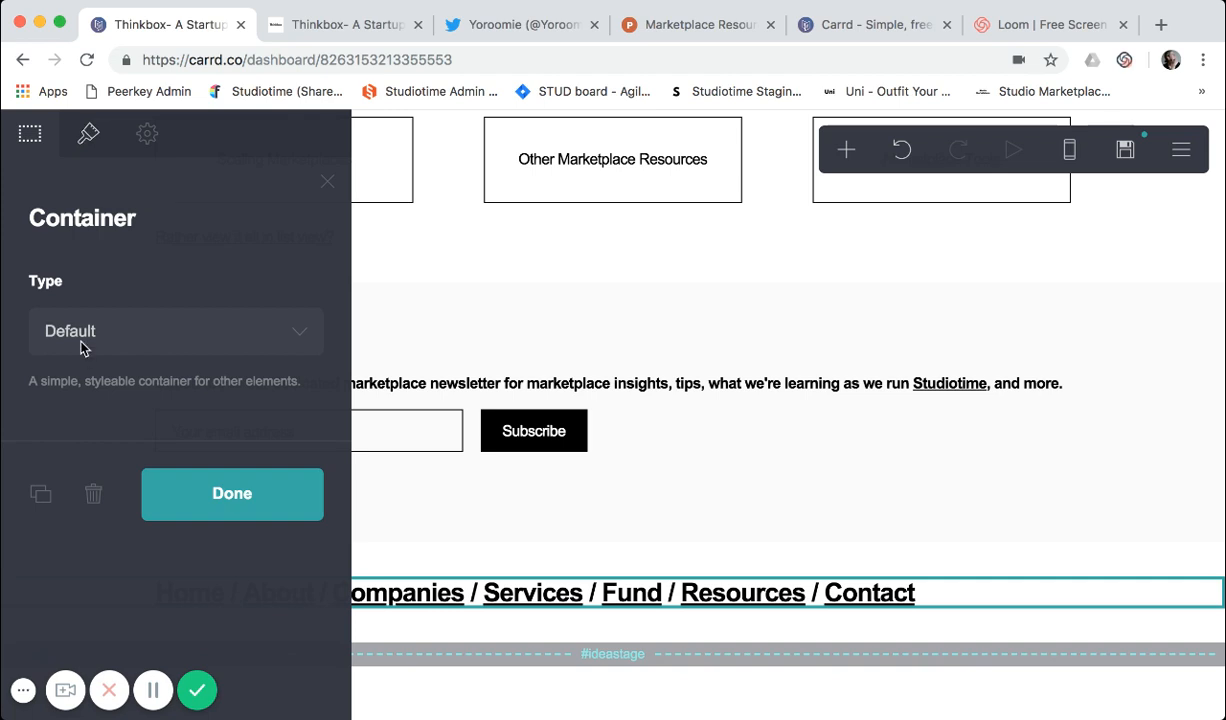
{"action": "left_click", "coordinate": [88, 134]}
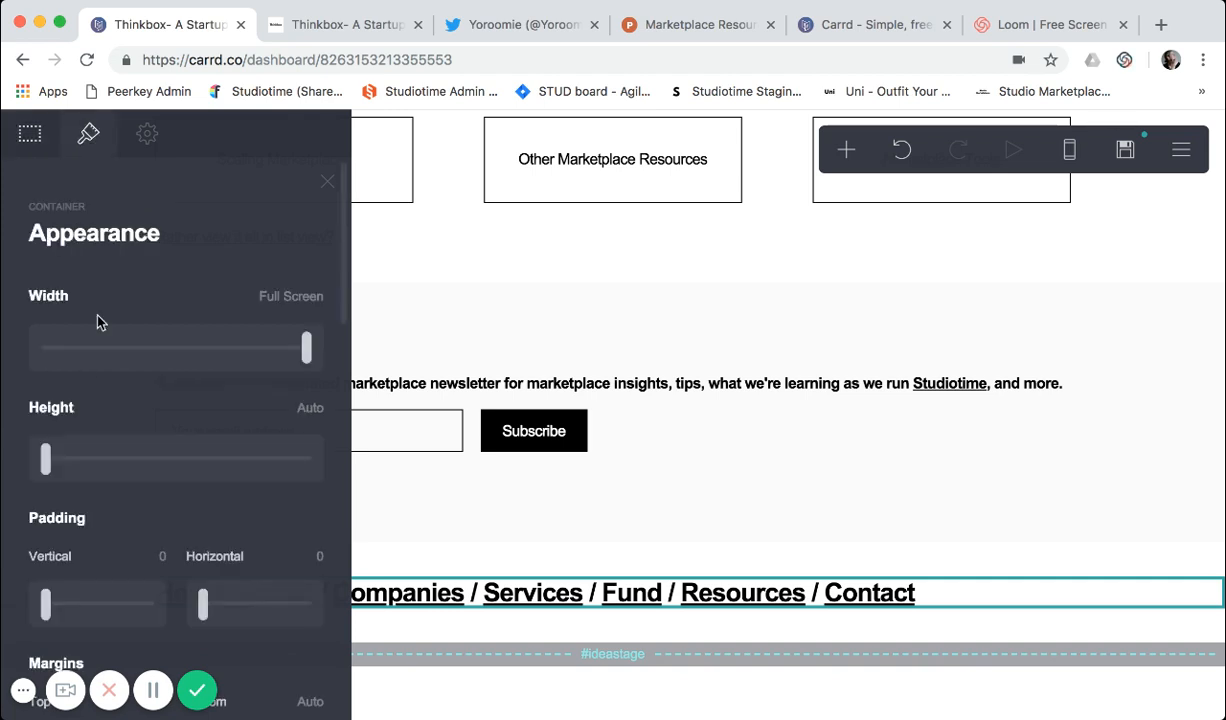
{"action": "scroll", "coordinate": [96, 345], "scroll_direction": "down", "scroll_amount": 1}
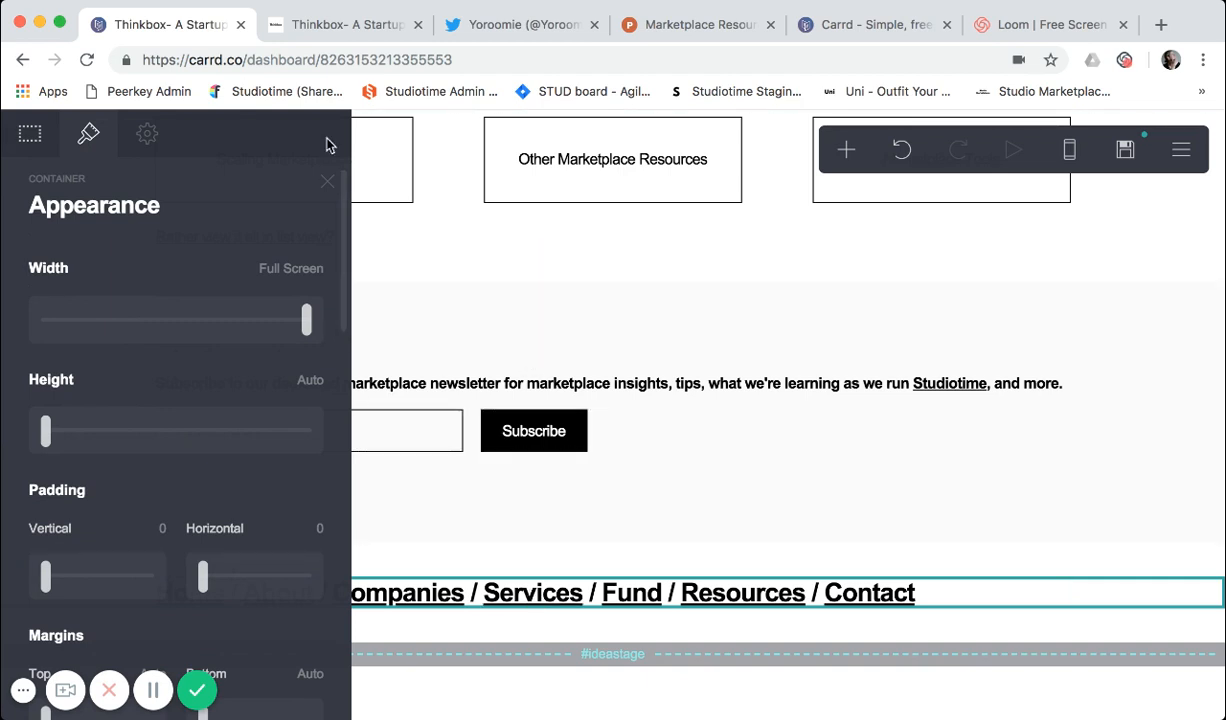
{"action": "left_click", "coordinate": [328, 183]}
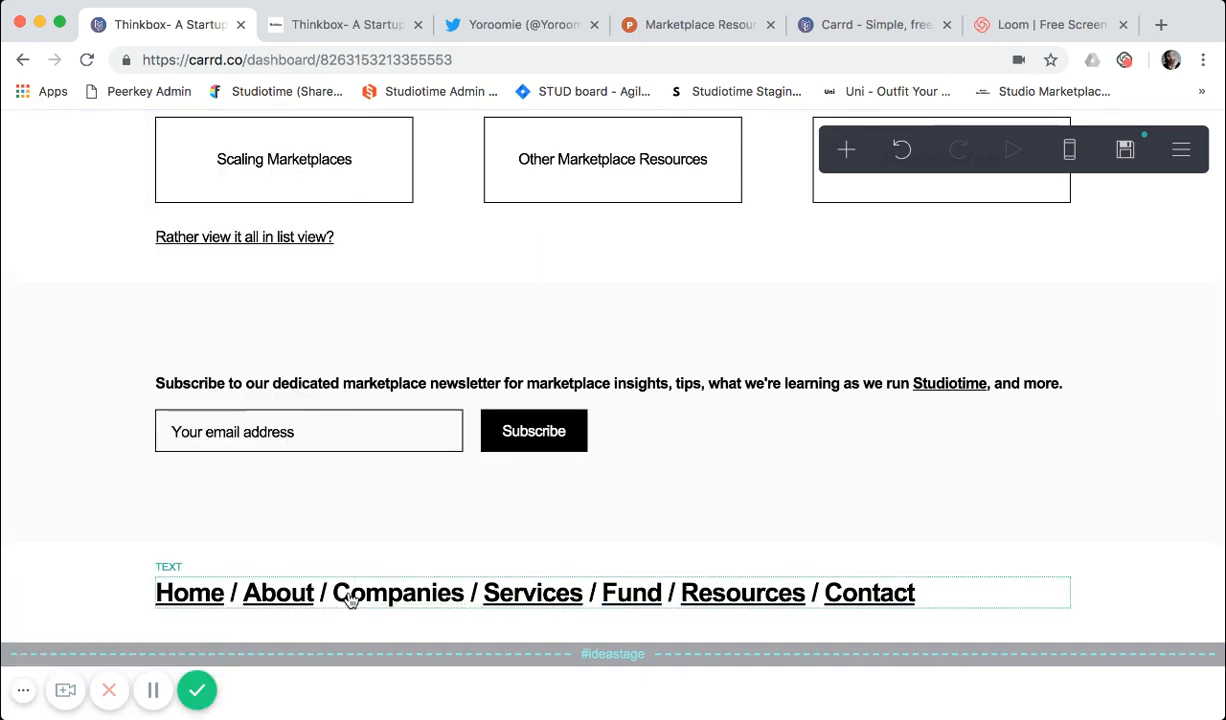
Open the footer navigation text, examine the Markdown links from Home to Contact, and close its settings
{"action": "left_click", "coordinate": [349, 598]}
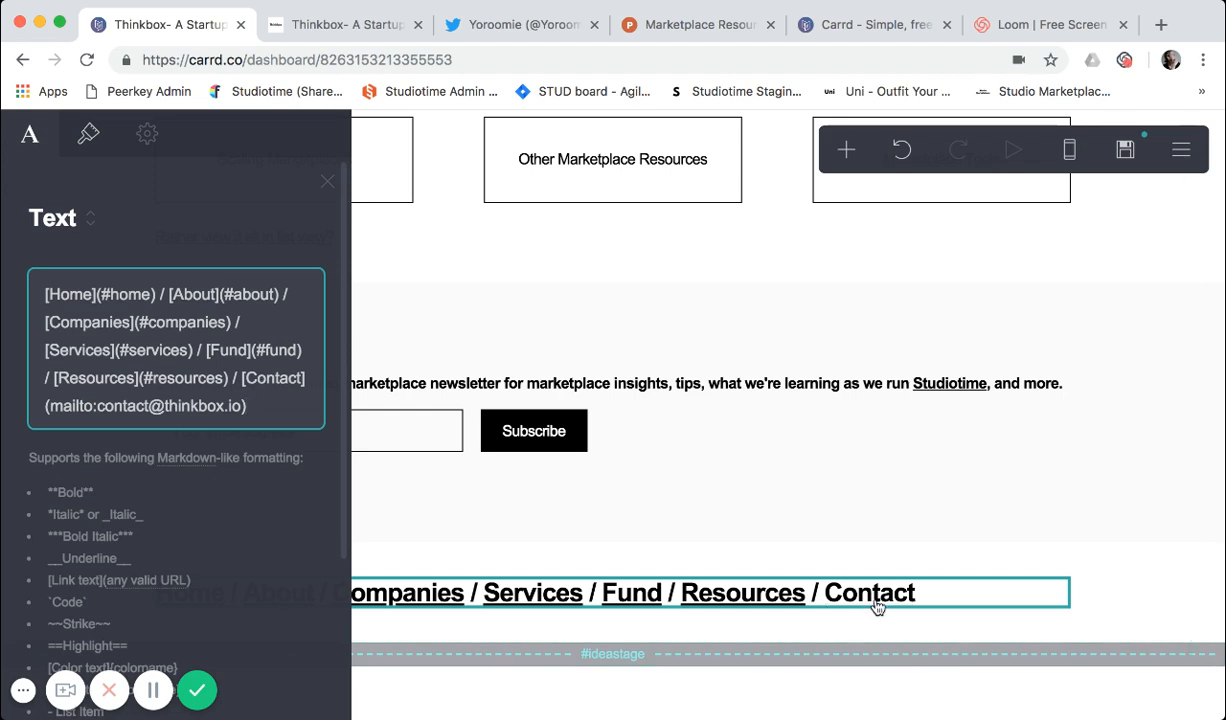
{"action": "left_click", "coordinate": [330, 184]}
{"action": "scroll", "coordinate": [362, 343], "scroll_direction": "up", "scroll_amount": 2}
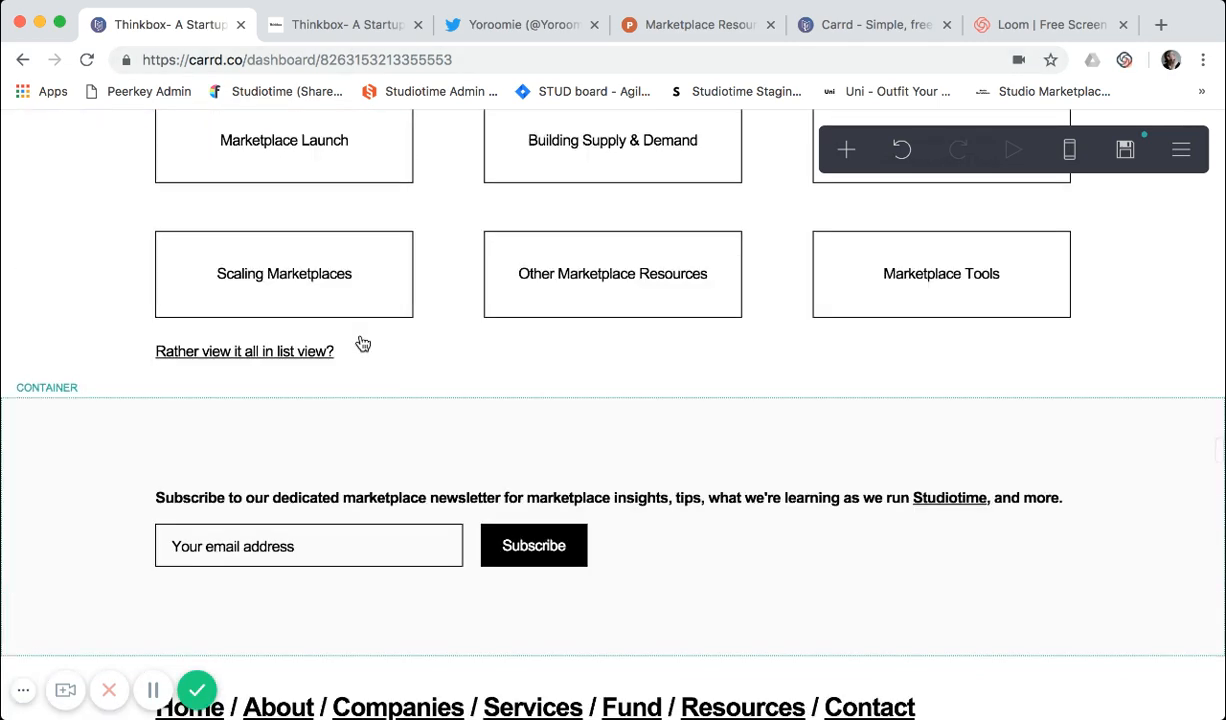
{"action": "scroll", "coordinate": [362, 343], "scroll_direction": "up", "scroll_amount": 6}
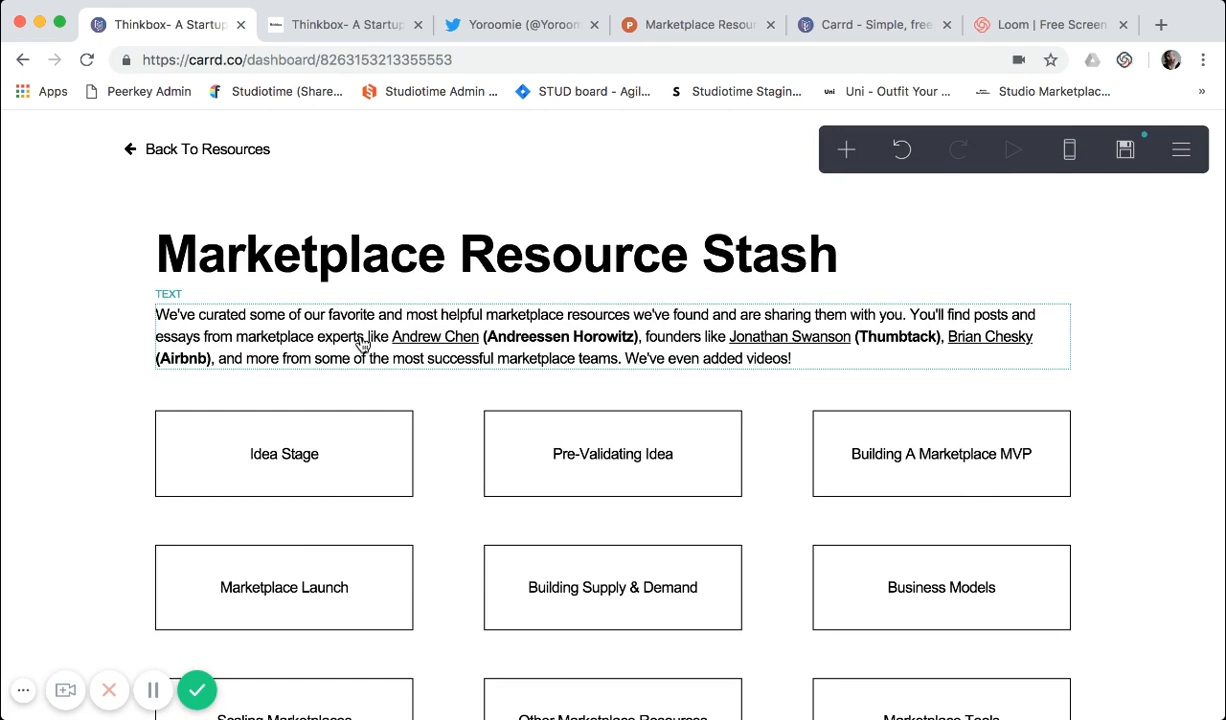
Switch to the live Thinkbox site and review the published Marketplace Resource Stash page down to its footer
{"action": "left_click", "coordinate": [378, 30]}
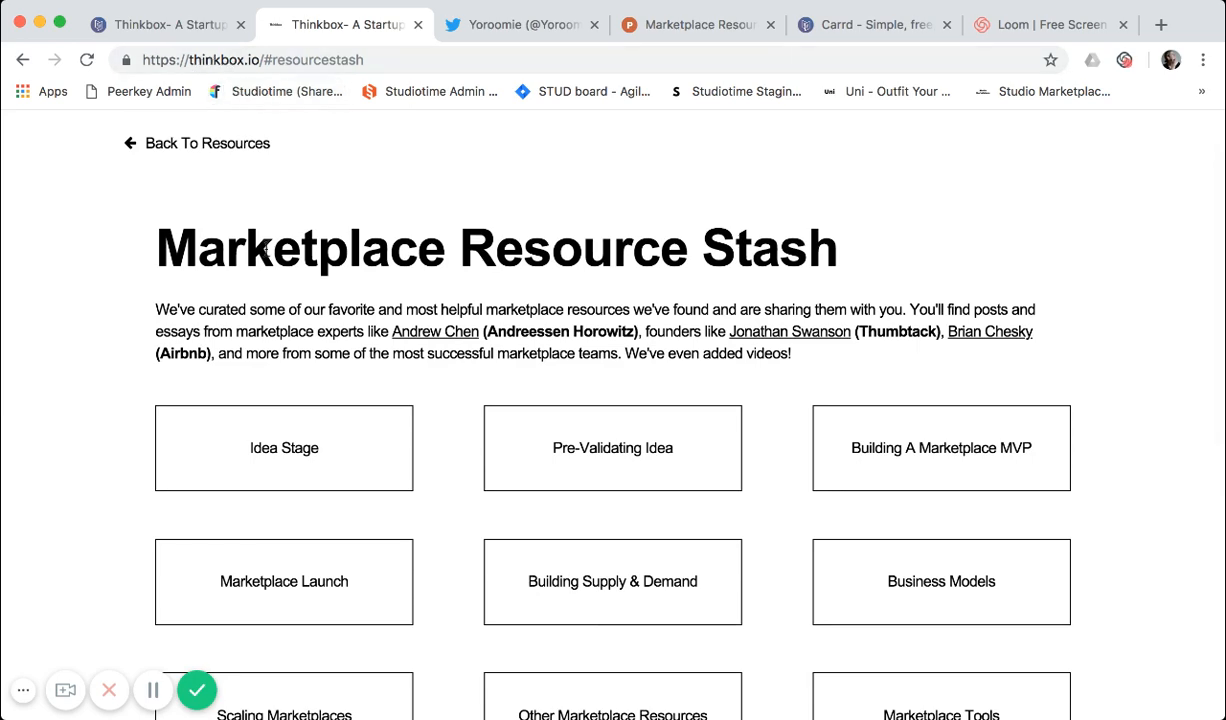
{"action": "scroll", "coordinate": [266, 249], "scroll_direction": "down", "scroll_amount": 5}
{"action": "scroll", "coordinate": [266, 250], "scroll_direction": "down", "scroll_amount": 1}
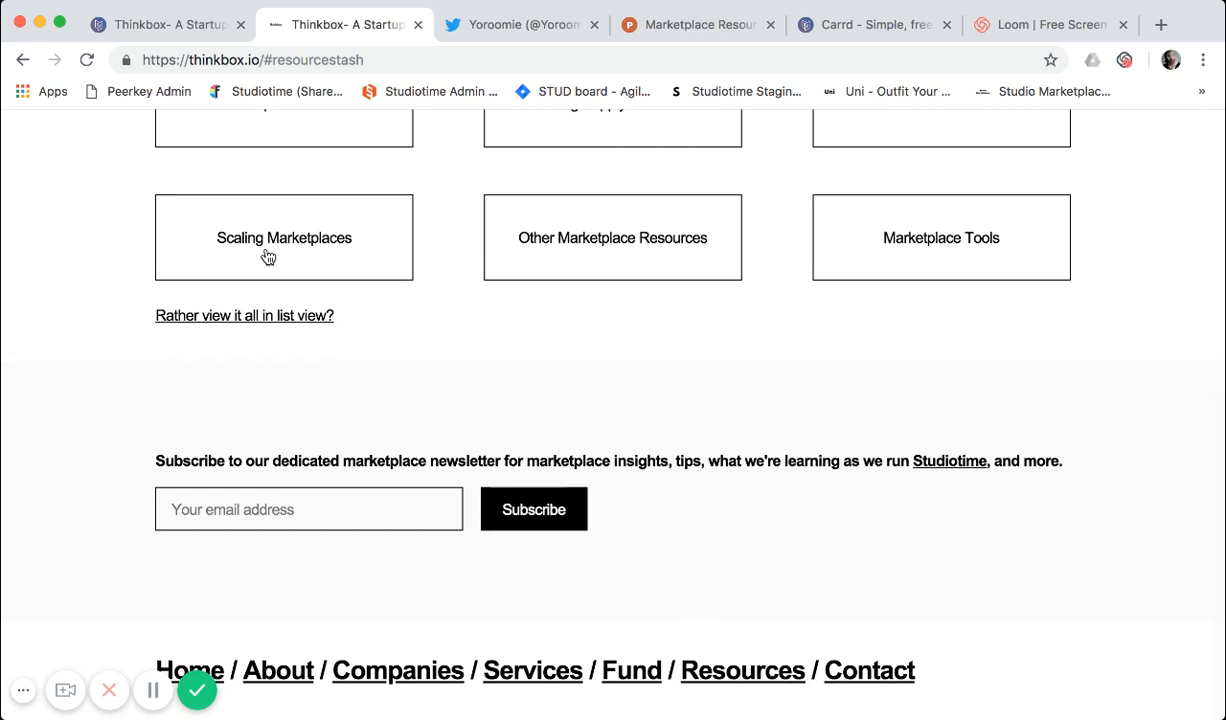
{"action": "scroll", "coordinate": [265, 256], "scroll_direction": "up", "scroll_amount": 3}
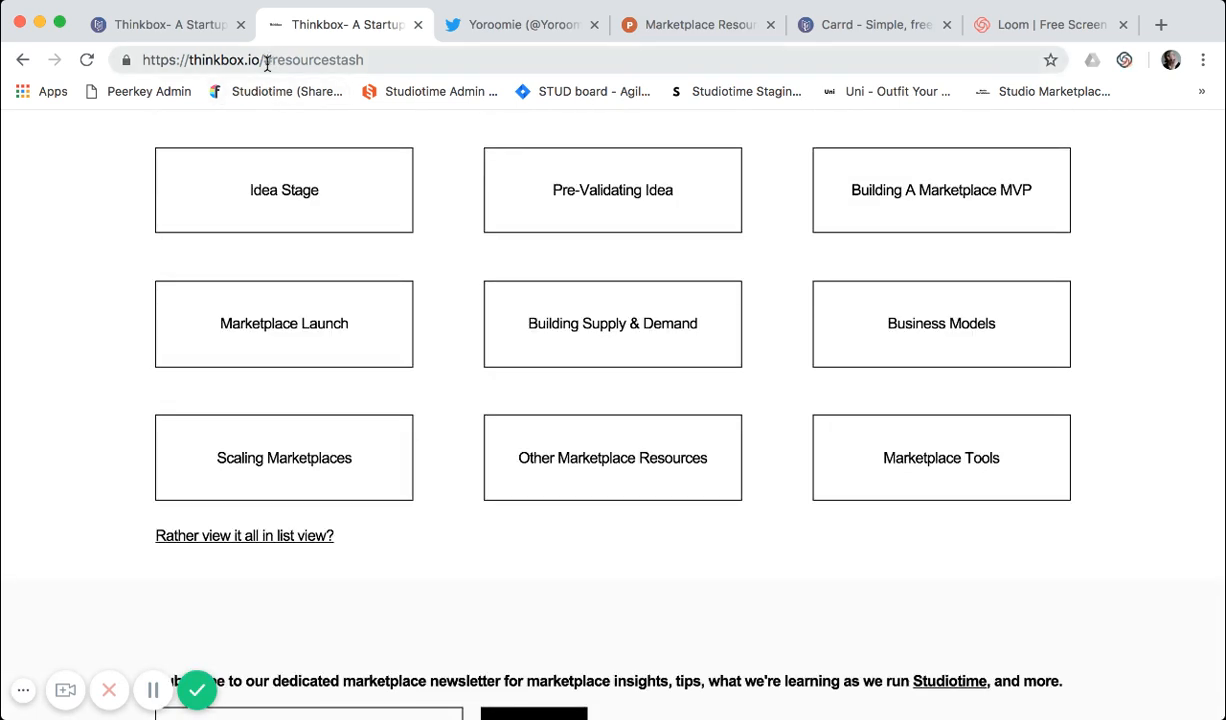
{"action": "left_click", "coordinate": [218, 30]}
{"action": "left_click", "coordinate": [342, 28]}
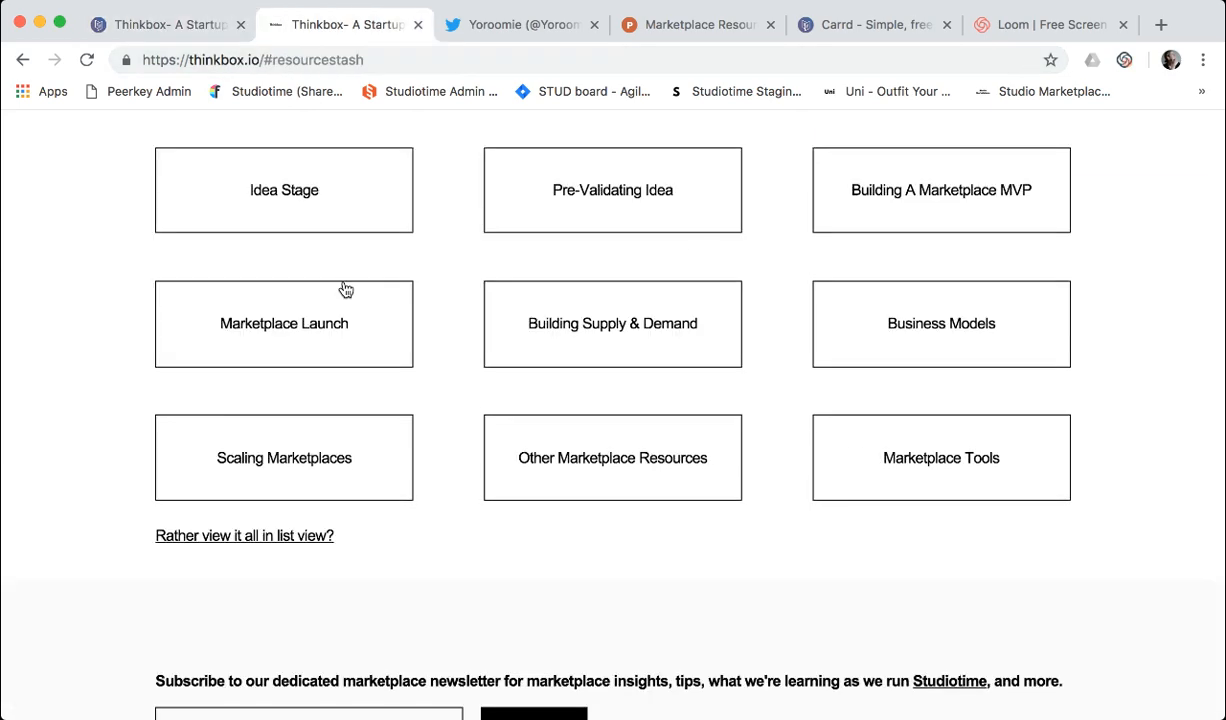
Open the Idea Stage category on the live site, view its resources, and return to the resource stash
{"action": "scroll", "coordinate": [342, 287], "scroll_direction": "up", "scroll_amount": 2}
{"action": "left_click", "coordinate": [346, 339]}
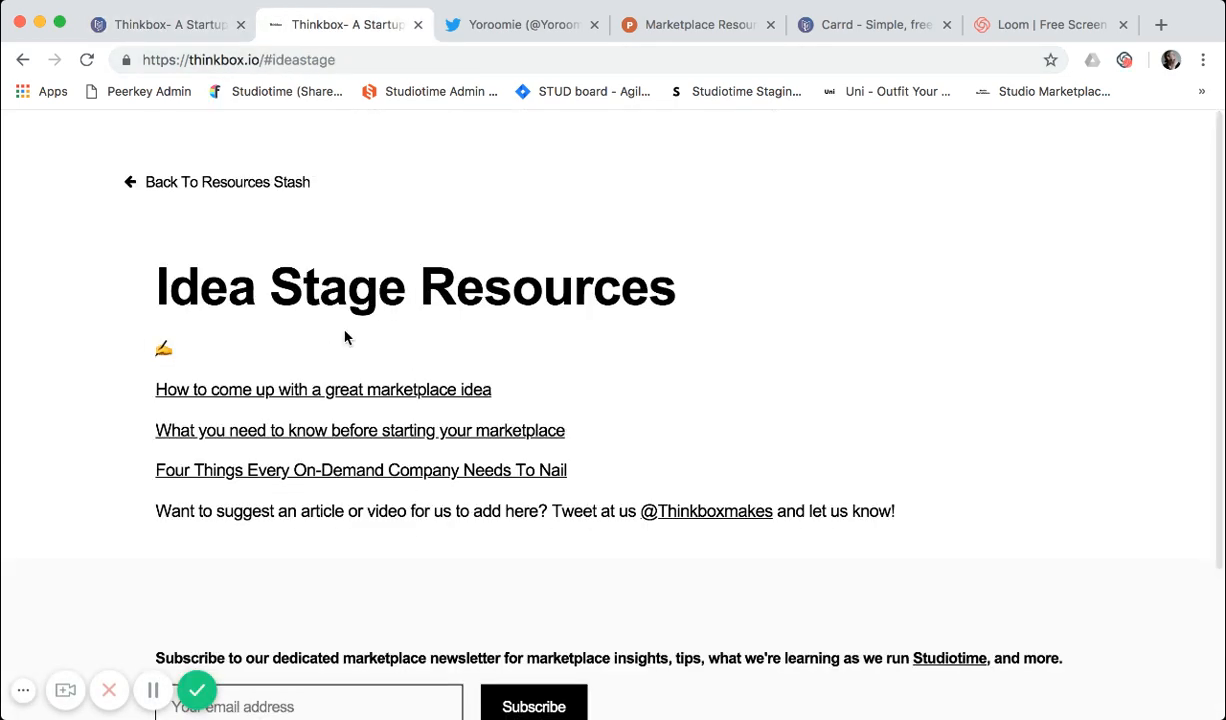
{"action": "scroll", "coordinate": [342, 326], "scroll_direction": "down", "scroll_amount": 1}
{"action": "scroll", "coordinate": [293, 205], "scroll_direction": "up", "scroll_amount": 1}
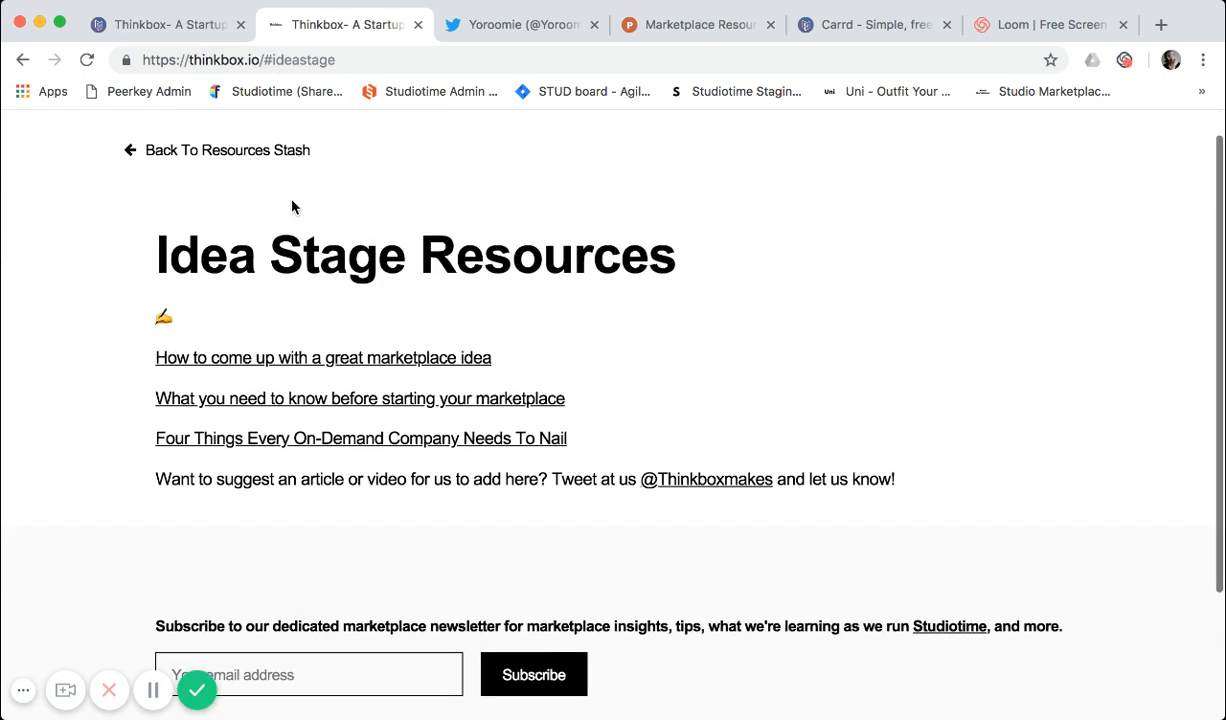
{"action": "left_click", "coordinate": [280, 162]}
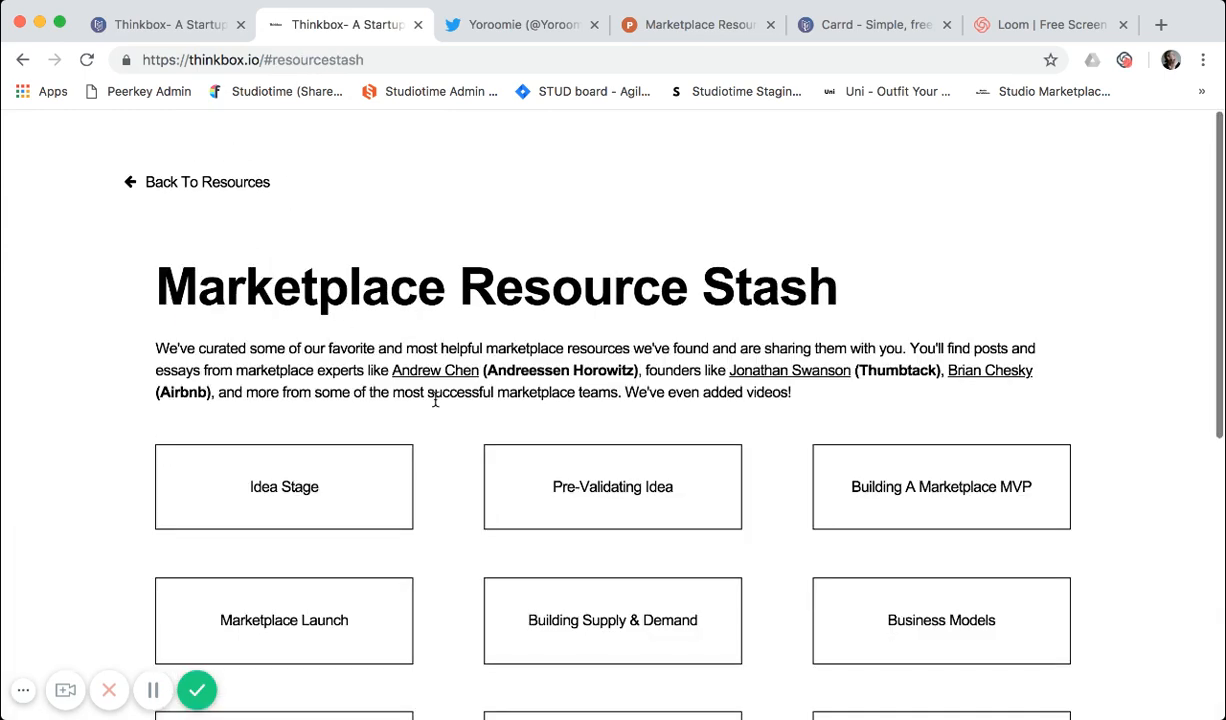
Open the Building Supply & Demand category, look through its articles and video, and return to the resource stash
{"action": "scroll", "coordinate": [437, 400], "scroll_direction": "down", "scroll_amount": 1}
{"action": "scroll", "coordinate": [548, 486], "scroll_direction": "down", "scroll_amount": 1}
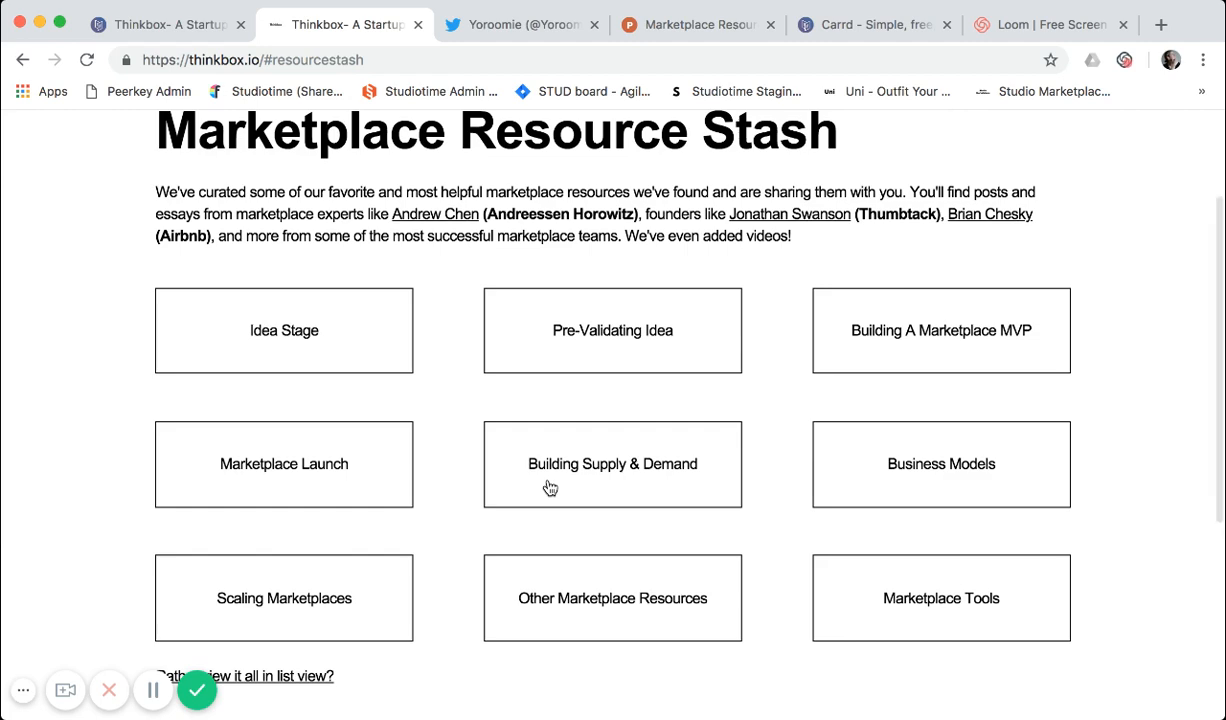
{"action": "left_click", "coordinate": [548, 487]}
{"action": "scroll", "coordinate": [548, 487], "scroll_direction": "down", "scroll_amount": 1}
{"action": "scroll", "coordinate": [583, 348], "scroll_direction": "up", "scroll_amount": 1}
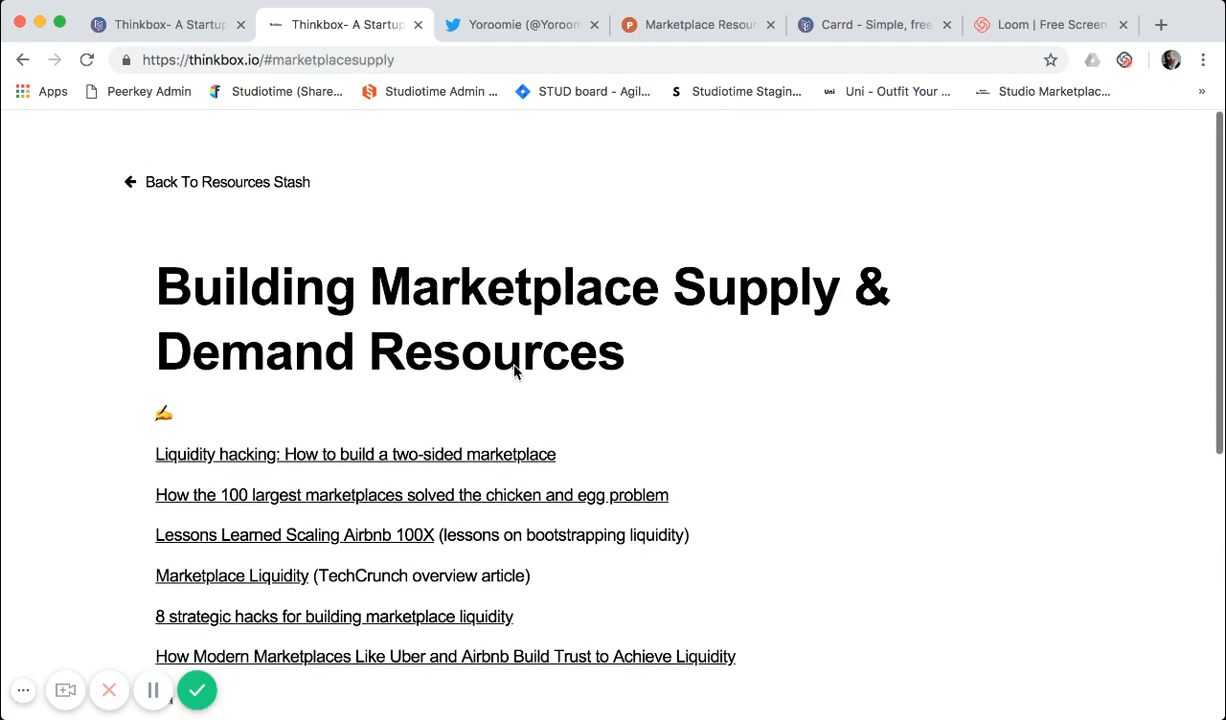
{"action": "scroll", "coordinate": [516, 372], "scroll_direction": "down", "scroll_amount": 4}
{"action": "scroll", "coordinate": [515, 372], "scroll_direction": "down", "scroll_amount": 1}
{"action": "scroll", "coordinate": [556, 370], "scroll_direction": "up", "scroll_amount": 5}
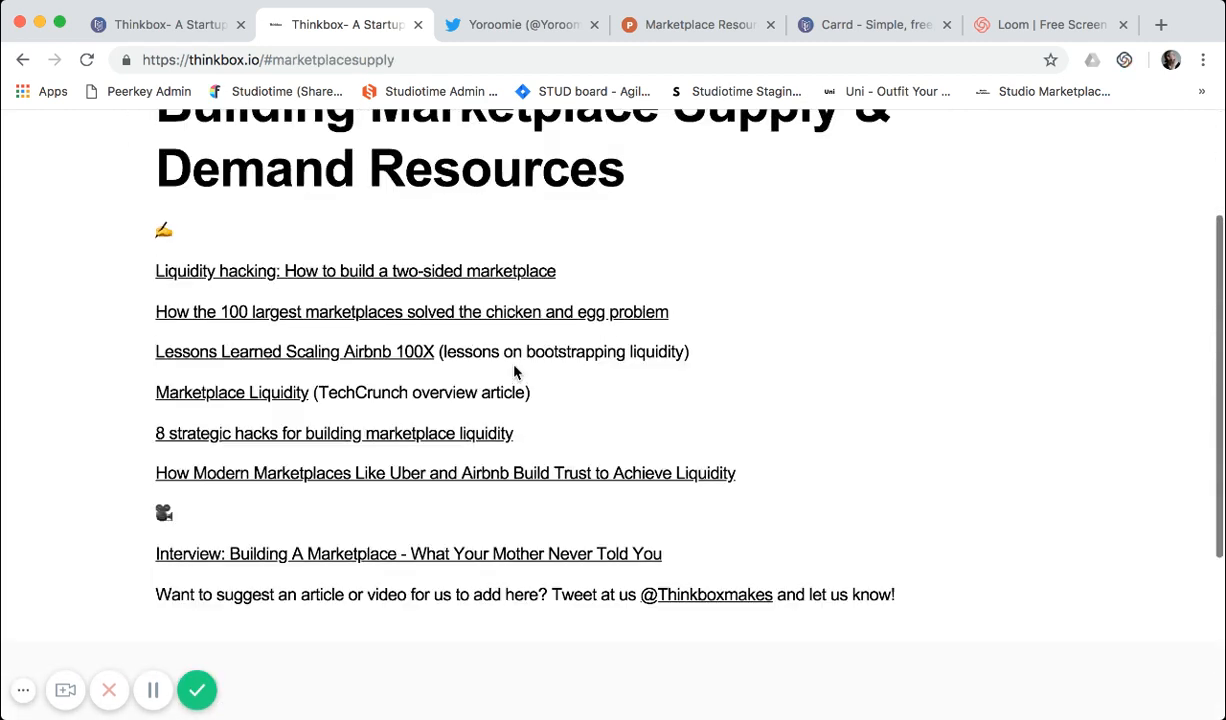
{"action": "left_click", "coordinate": [258, 181]}
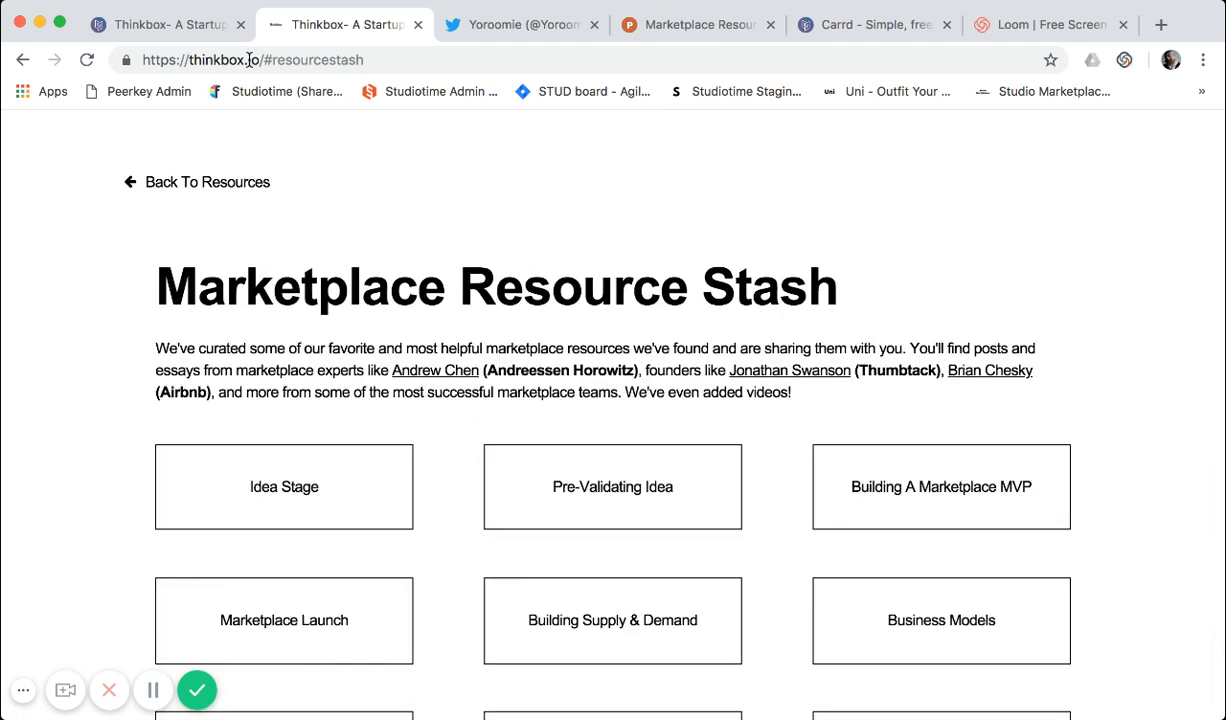
Switch back to the Carrd editor and examine the type and name of the section break above Idea Stage Resources
{"action": "left_click", "coordinate": [209, 28]}
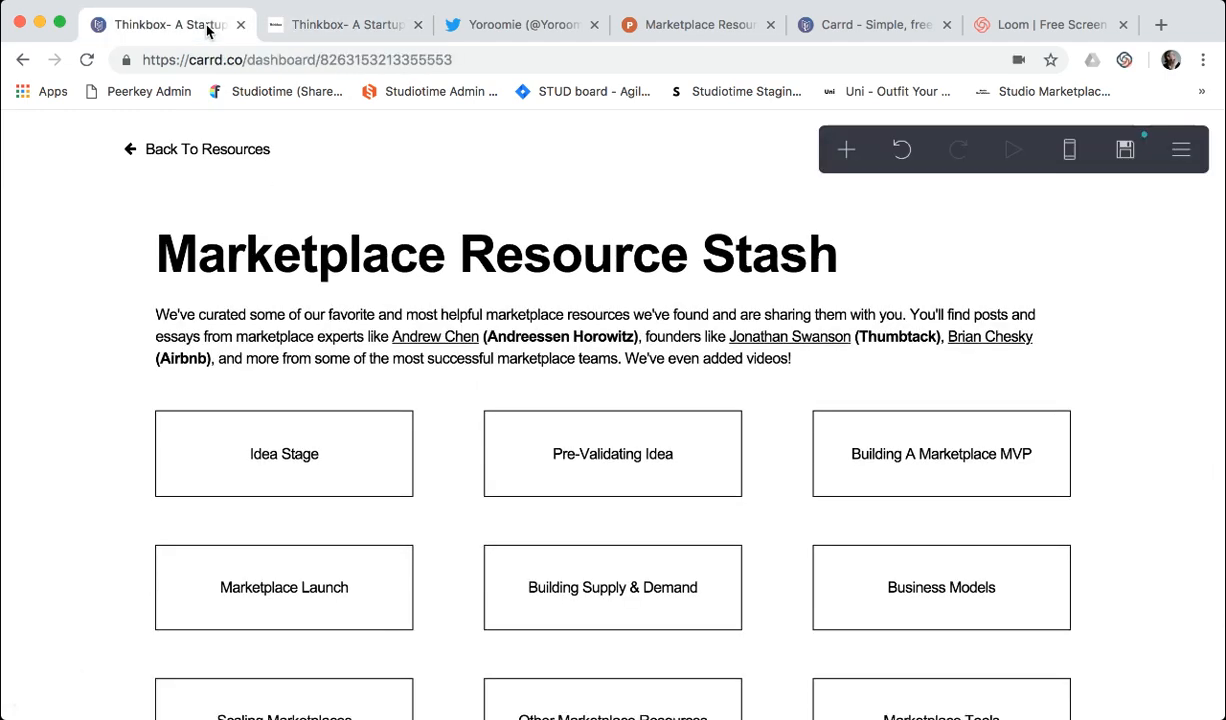
{"action": "scroll", "coordinate": [265, 337], "scroll_direction": "down", "scroll_amount": 1}
{"action": "scroll", "coordinate": [265, 337], "scroll_direction": "down", "scroll_amount": 10}
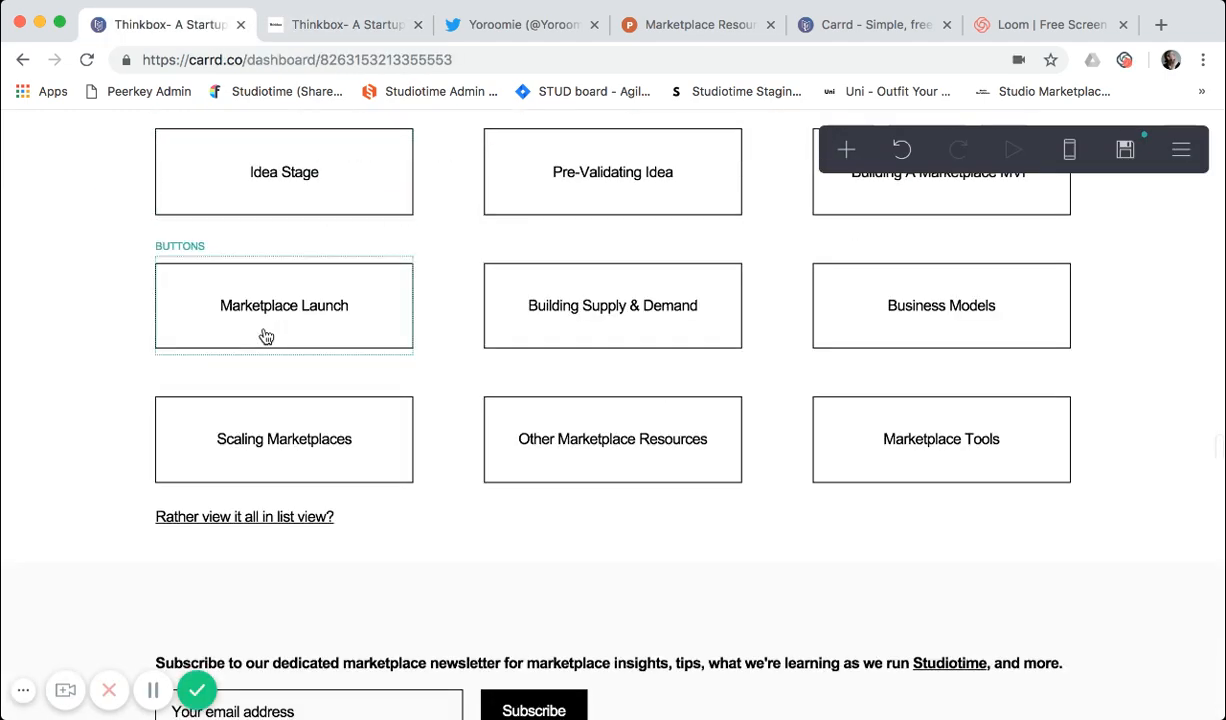
{"action": "scroll", "coordinate": [265, 337], "scroll_direction": "down", "scroll_amount": 5}
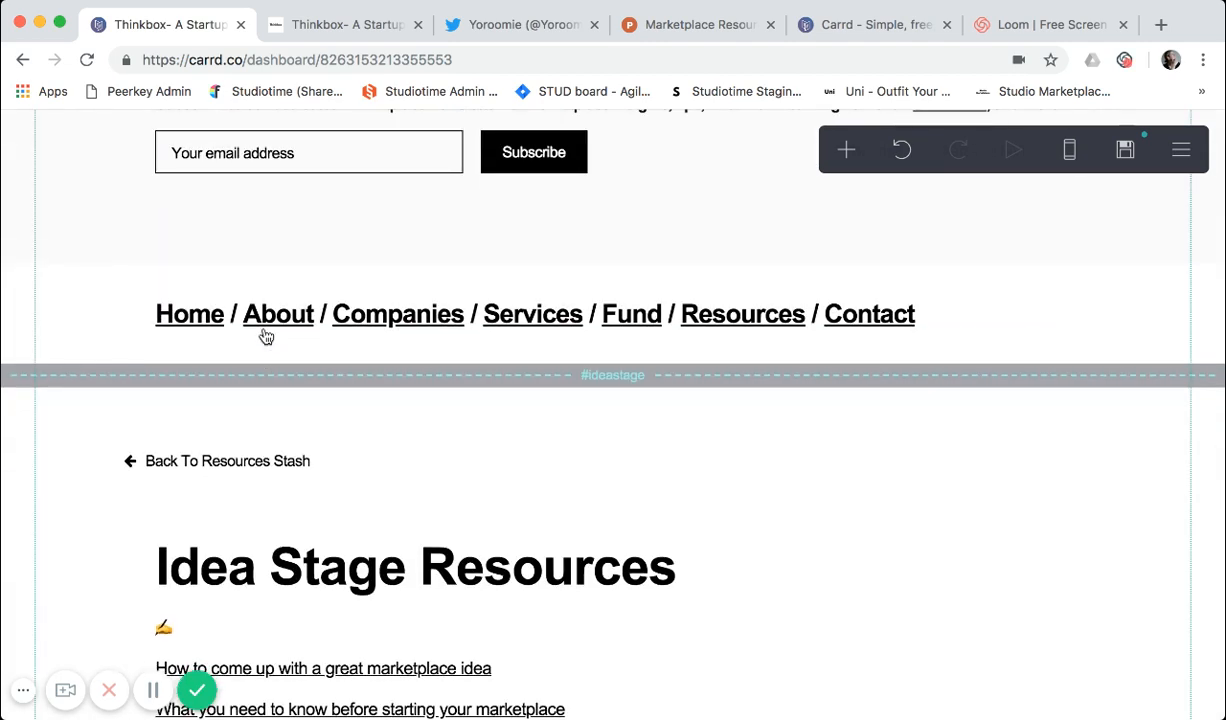
{"action": "scroll", "coordinate": [262, 364], "scroll_direction": "up", "scroll_amount": 2}
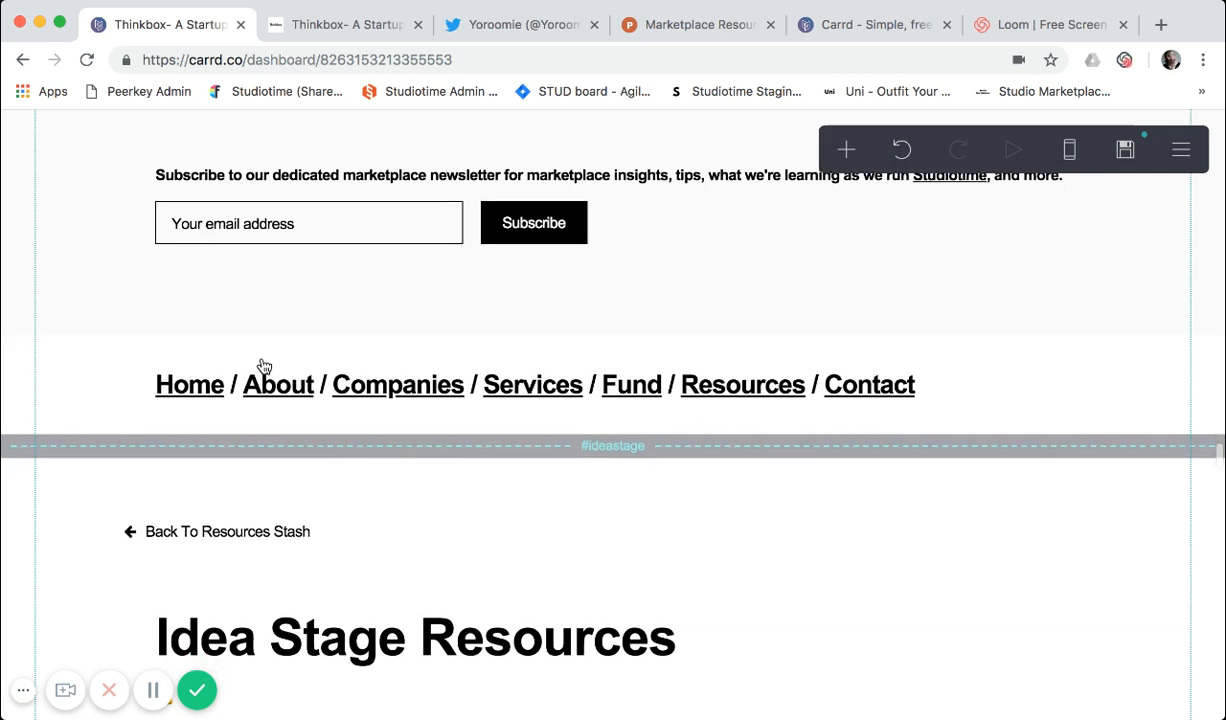
{"action": "scroll", "coordinate": [256, 390], "scroll_direction": "down", "scroll_amount": 1}
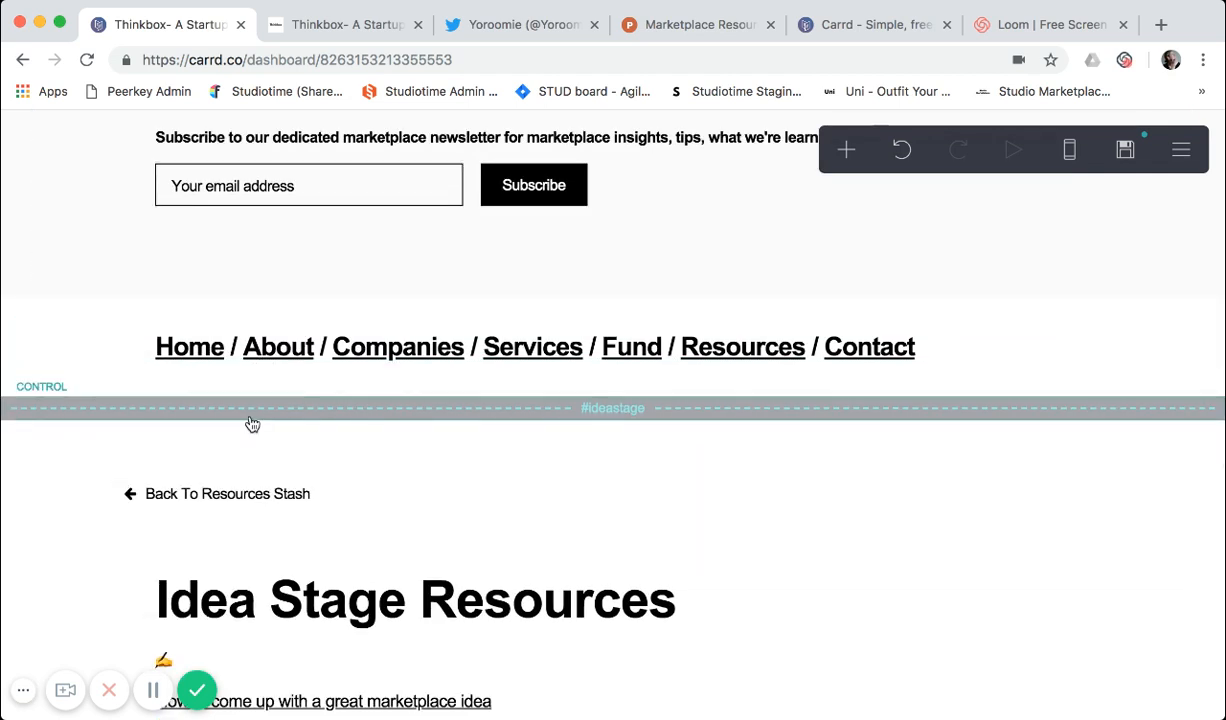
{"action": "left_click", "coordinate": [252, 424]}
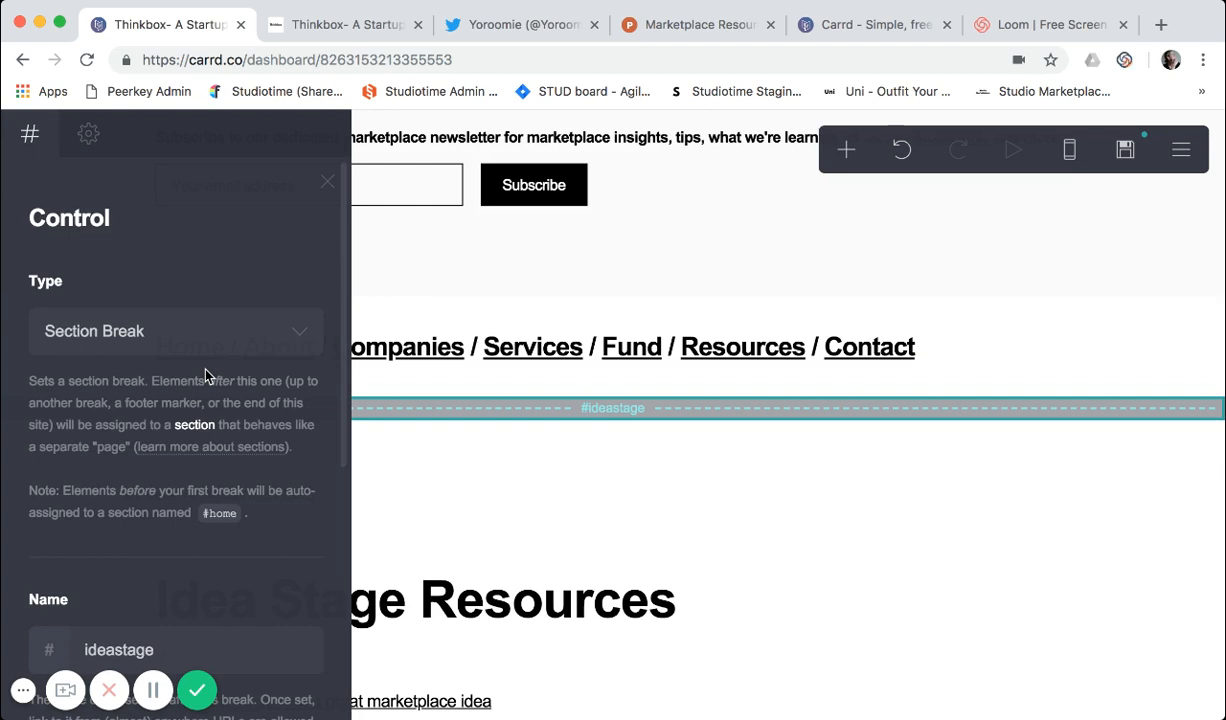
{"action": "scroll", "coordinate": [205, 500], "scroll_direction": "down", "scroll_amount": 1}
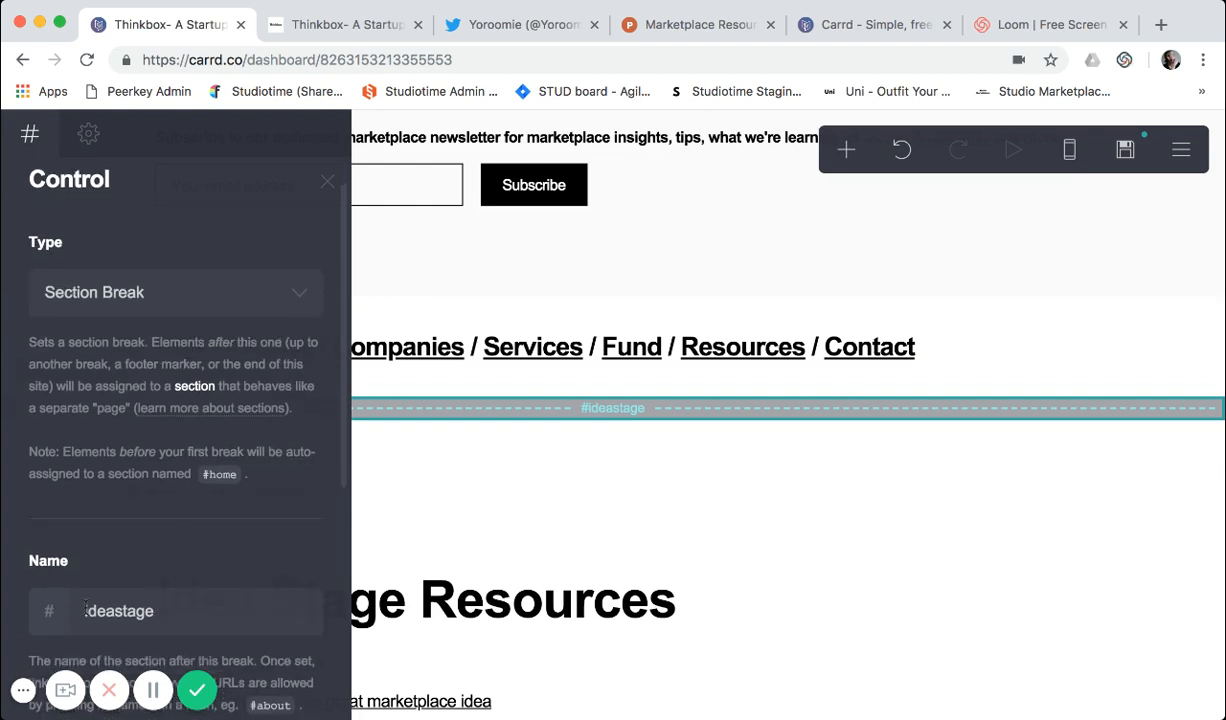
Compare the ideastage section name with the live Idea Stage page's URL, and close the section break's settings in Carrd
{"action": "left_click", "coordinate": [359, 33]}
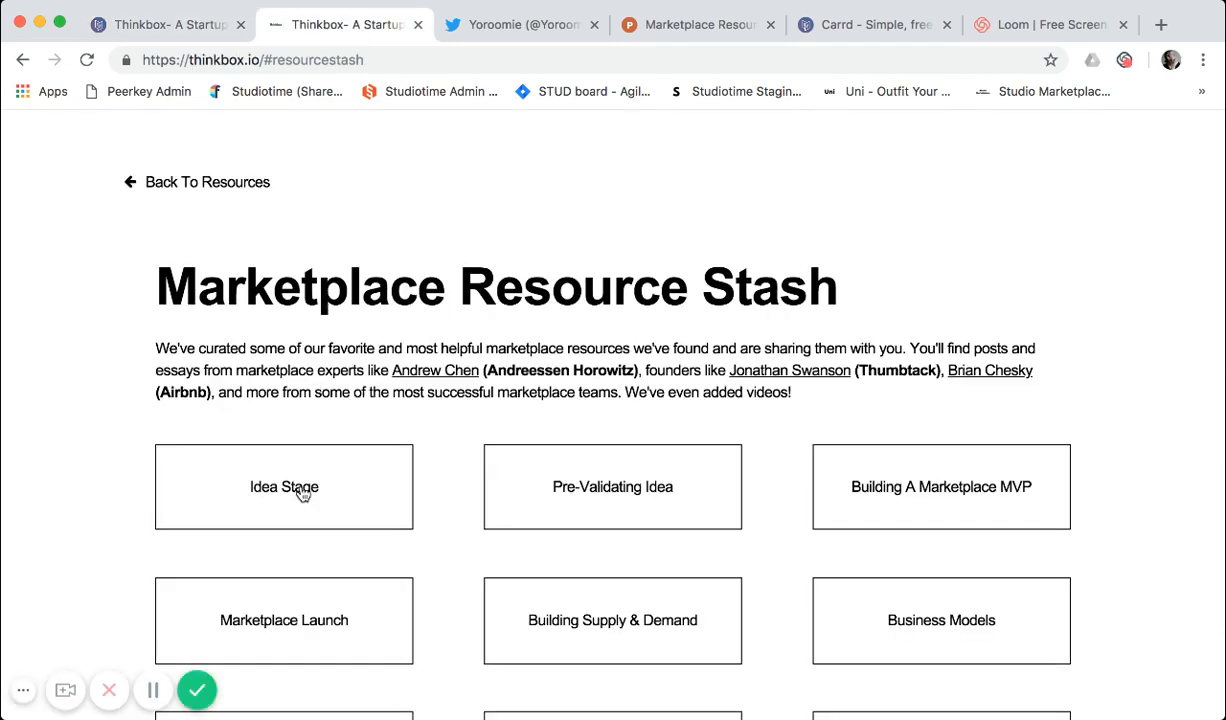
{"action": "left_click", "coordinate": [290, 474]}
{"action": "left_click", "coordinate": [322, 56]}
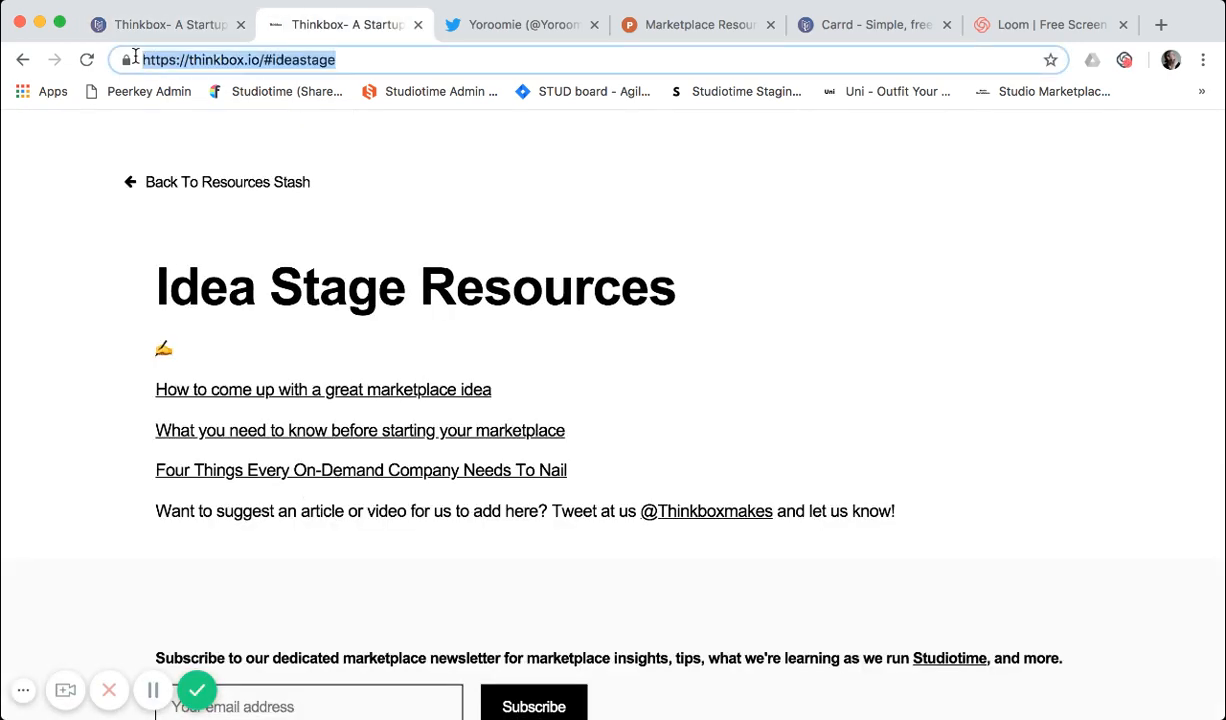
{"action": "left_click", "coordinate": [166, 23]}
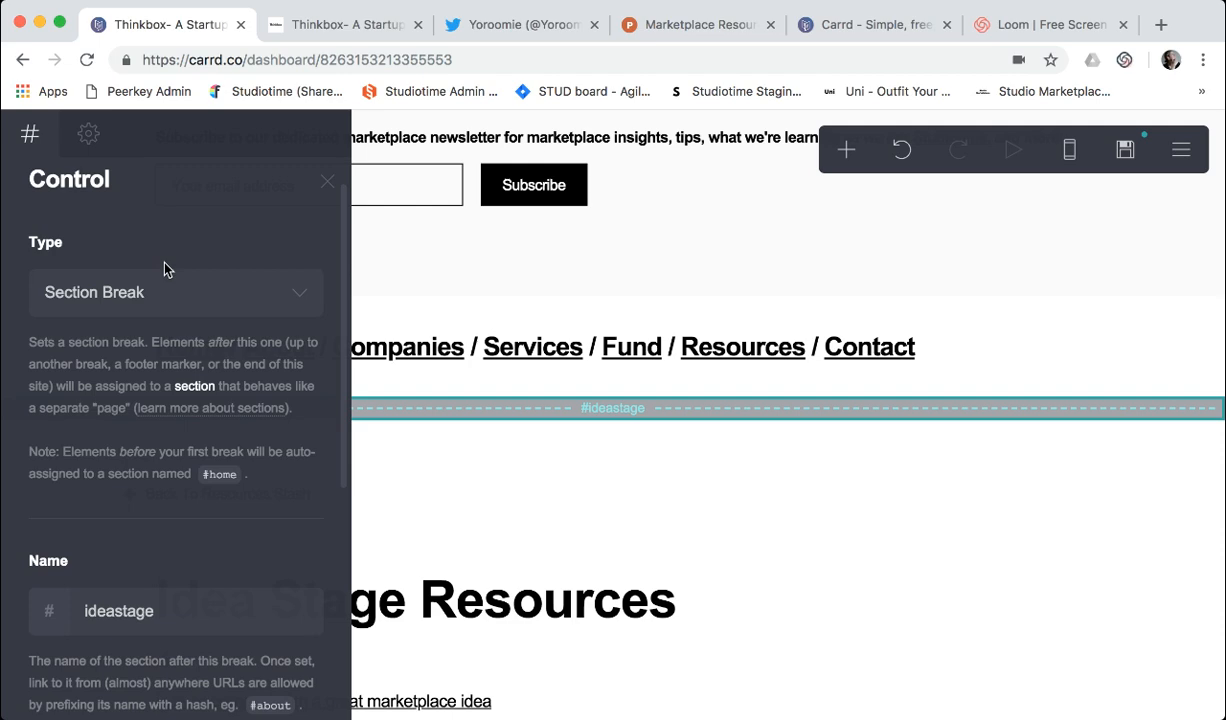
{"action": "left_click", "coordinate": [328, 186]}
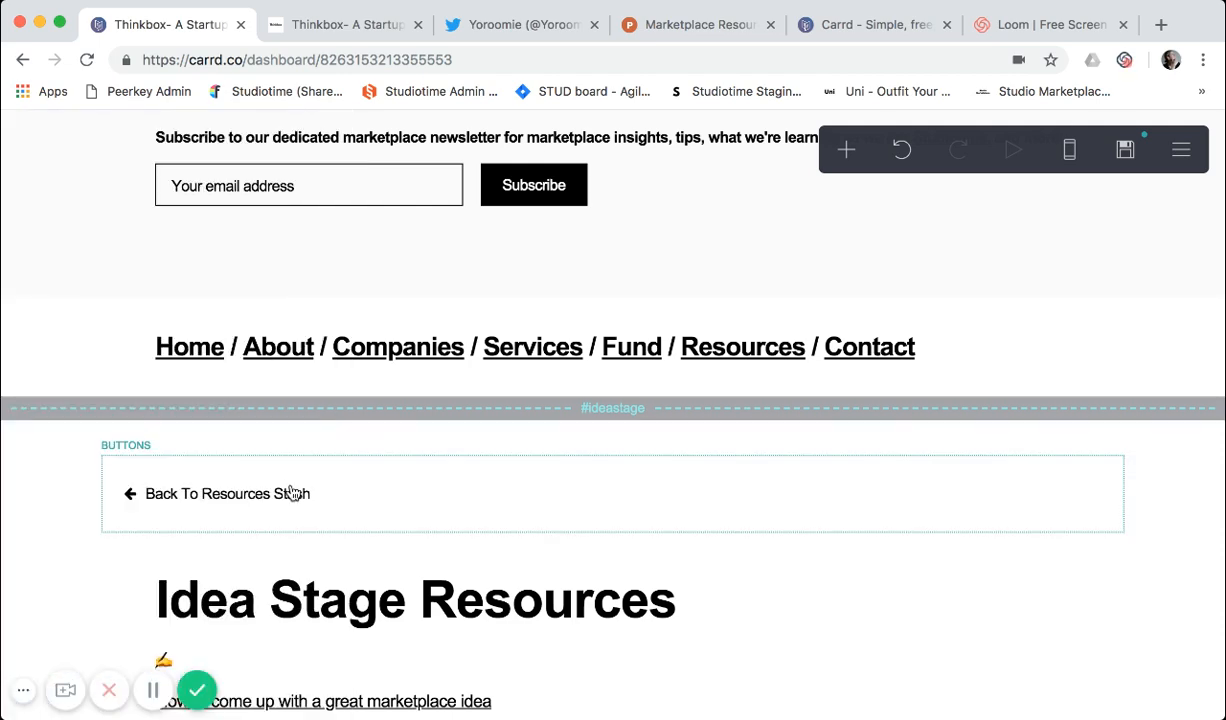
Open the Back To Resources button above the Marketplace Resource Stash heading, locate its duplicate option, and close the settings
{"action": "scroll", "coordinate": [292, 493], "scroll_direction": "up", "scroll_amount": 1}
{"action": "scroll", "coordinate": [292, 493], "scroll_direction": "down", "scroll_amount": 1}
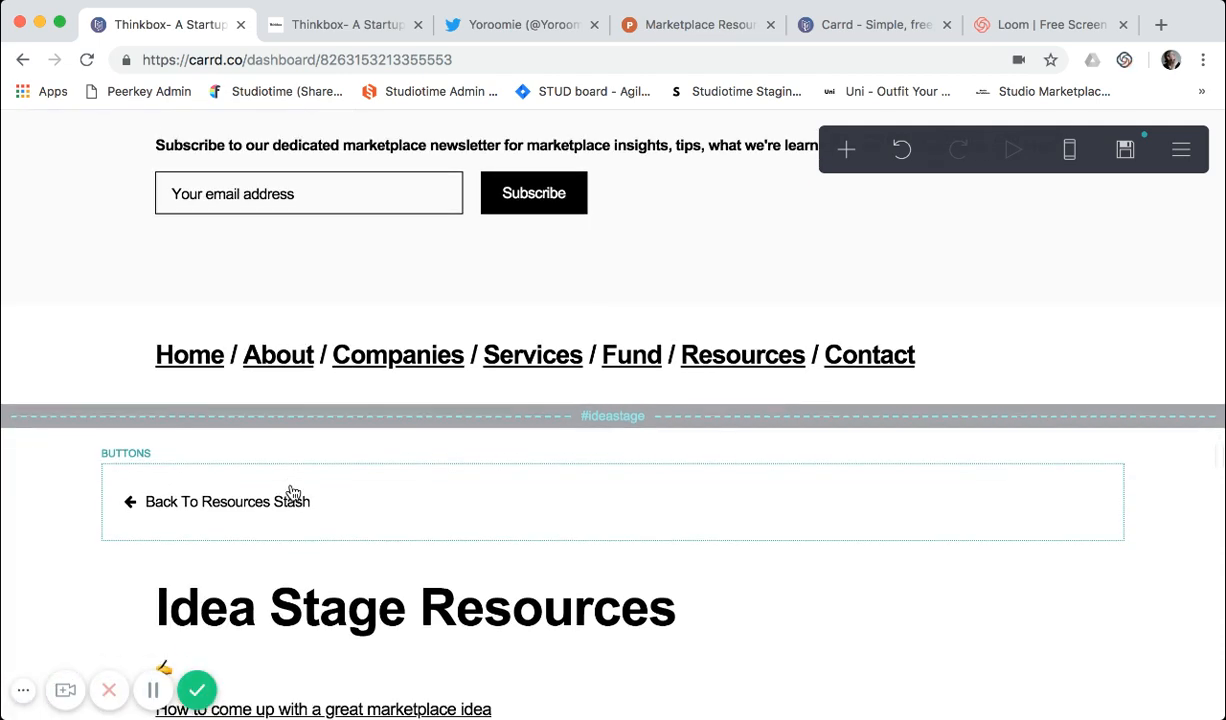
{"action": "scroll", "coordinate": [293, 450], "scroll_direction": "up", "scroll_amount": 10}
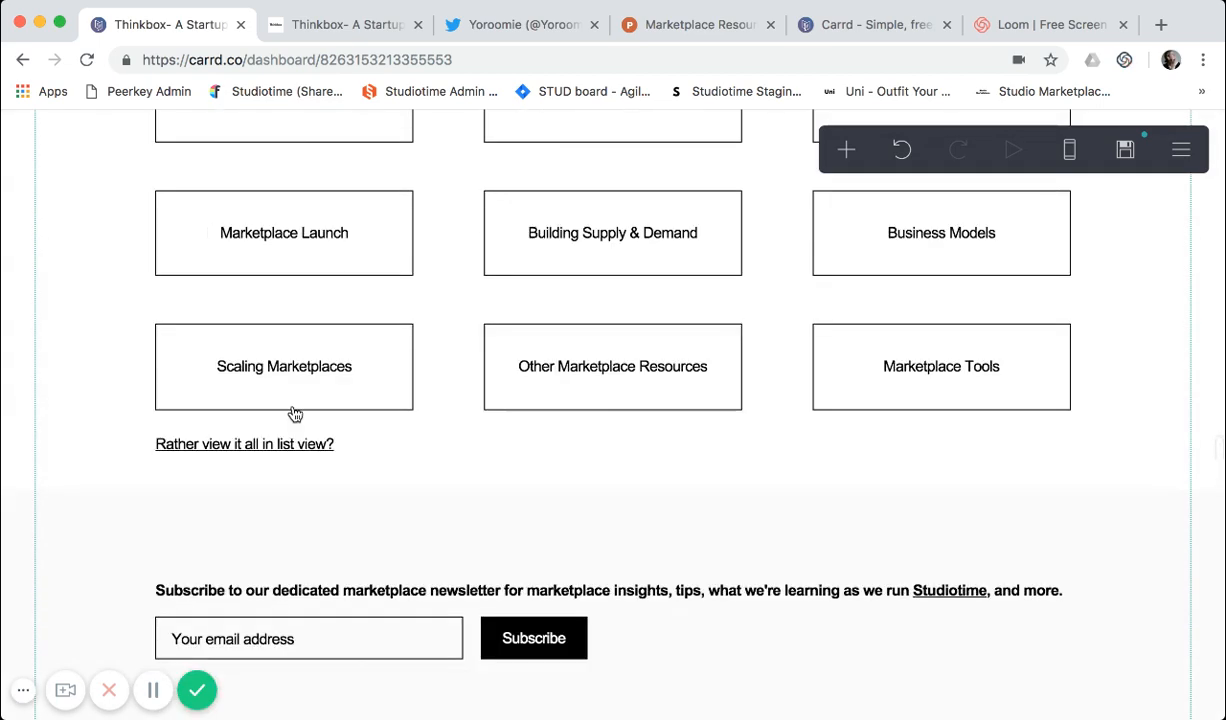
{"action": "scroll", "coordinate": [294, 413], "scroll_direction": "up", "scroll_amount": 4}
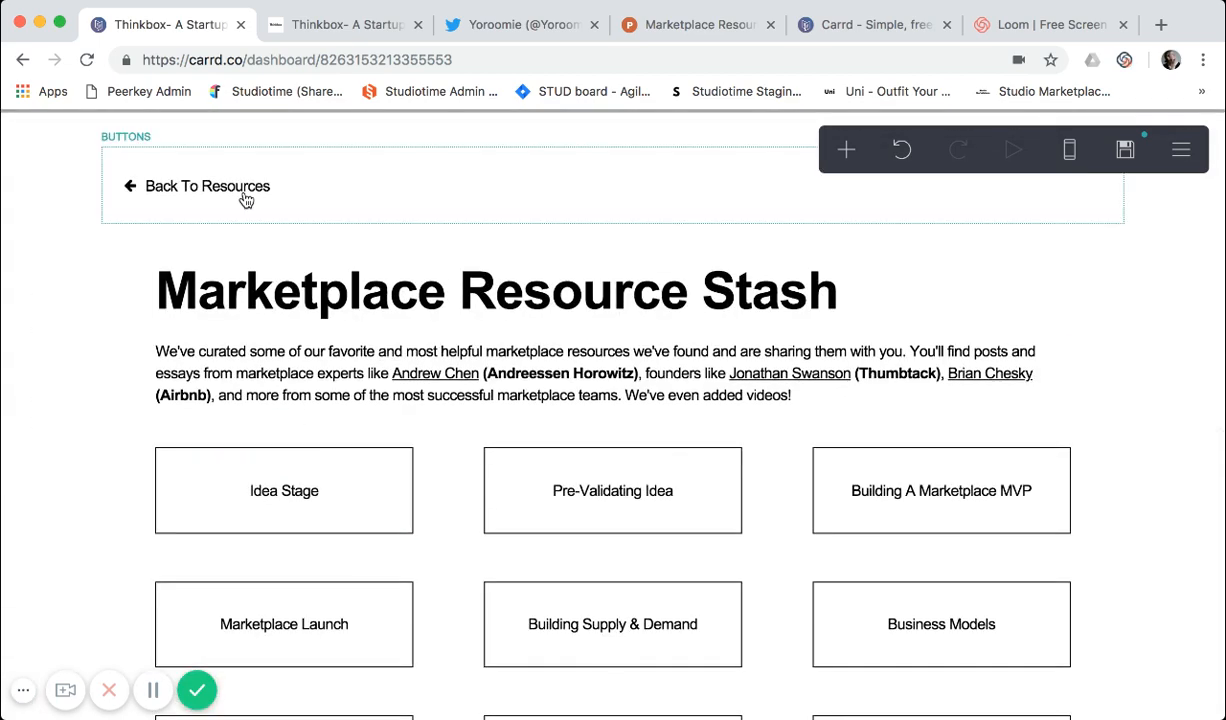
{"action": "left_click", "coordinate": [246, 198]}
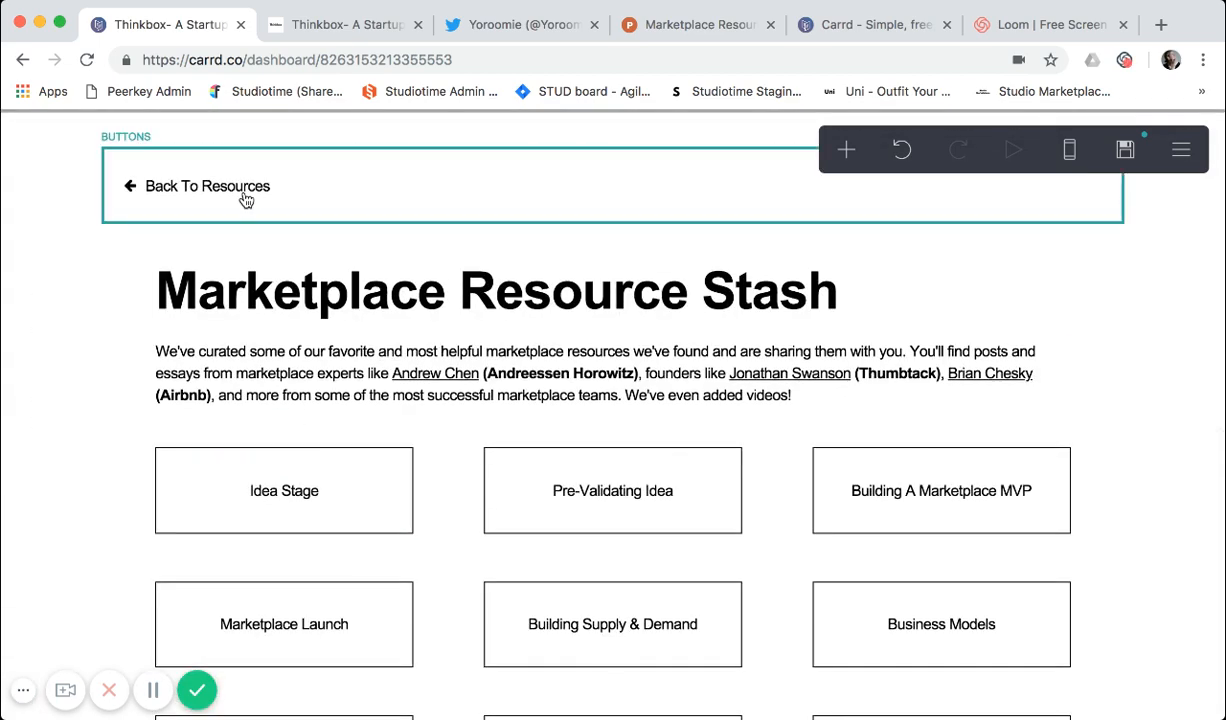
{"action": "scroll", "coordinate": [67, 607], "scroll_direction": "down", "scroll_amount": 10}
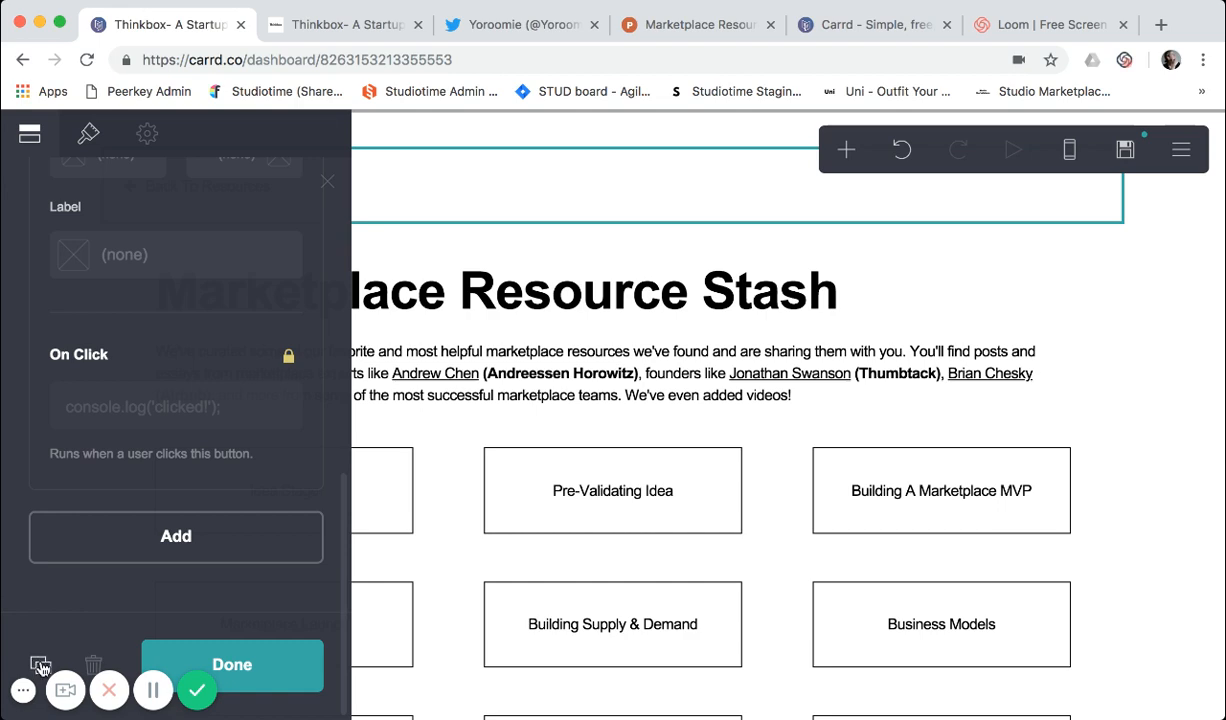
{"action": "left_click", "coordinate": [327, 183]}
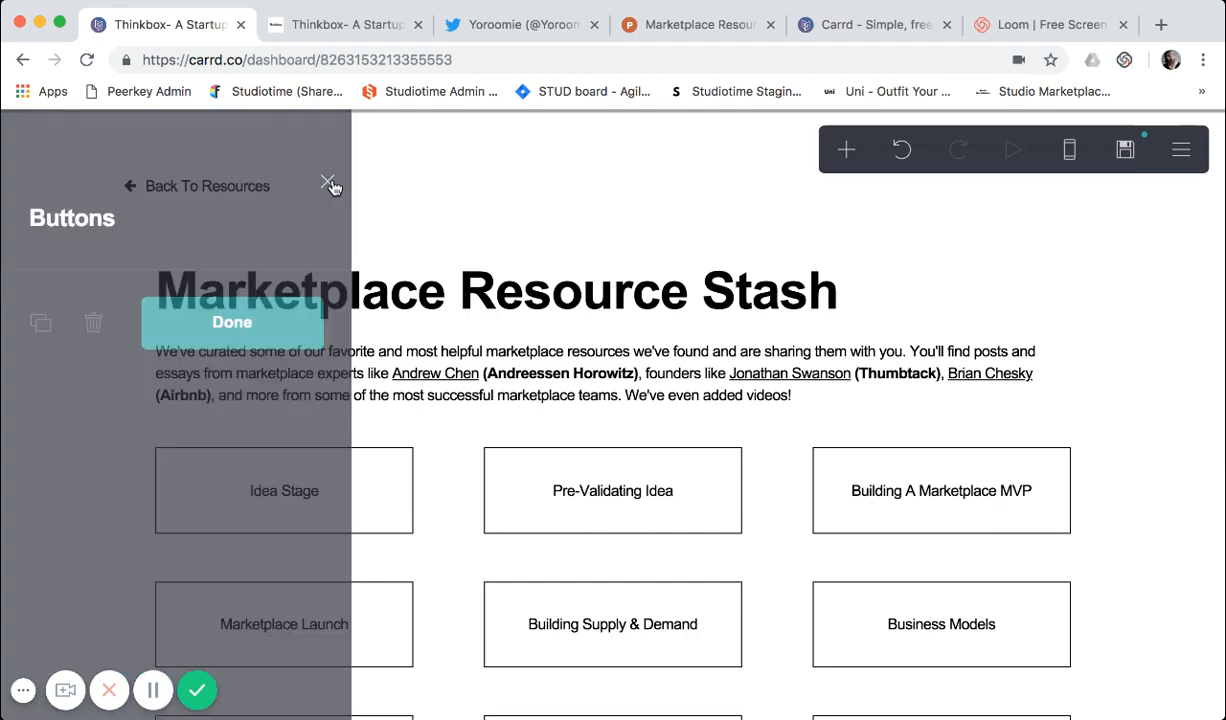
Open the Back To Resources Stash button in the Idea Stage section and examine its label, icon and URL
{"action": "scroll", "coordinate": [335, 188], "scroll_direction": "down", "scroll_amount": 5}
{"action": "scroll", "coordinate": [333, 187], "scroll_direction": "down", "scroll_amount": 8}
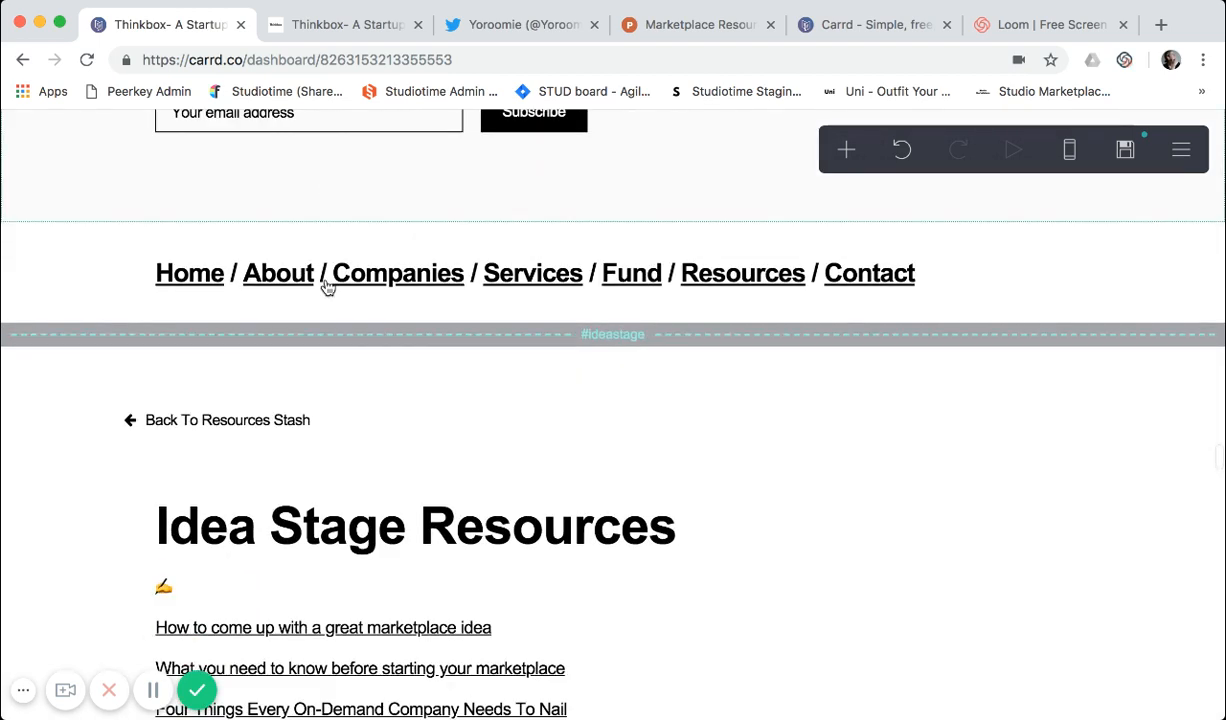
{"action": "left_click", "coordinate": [288, 408]}
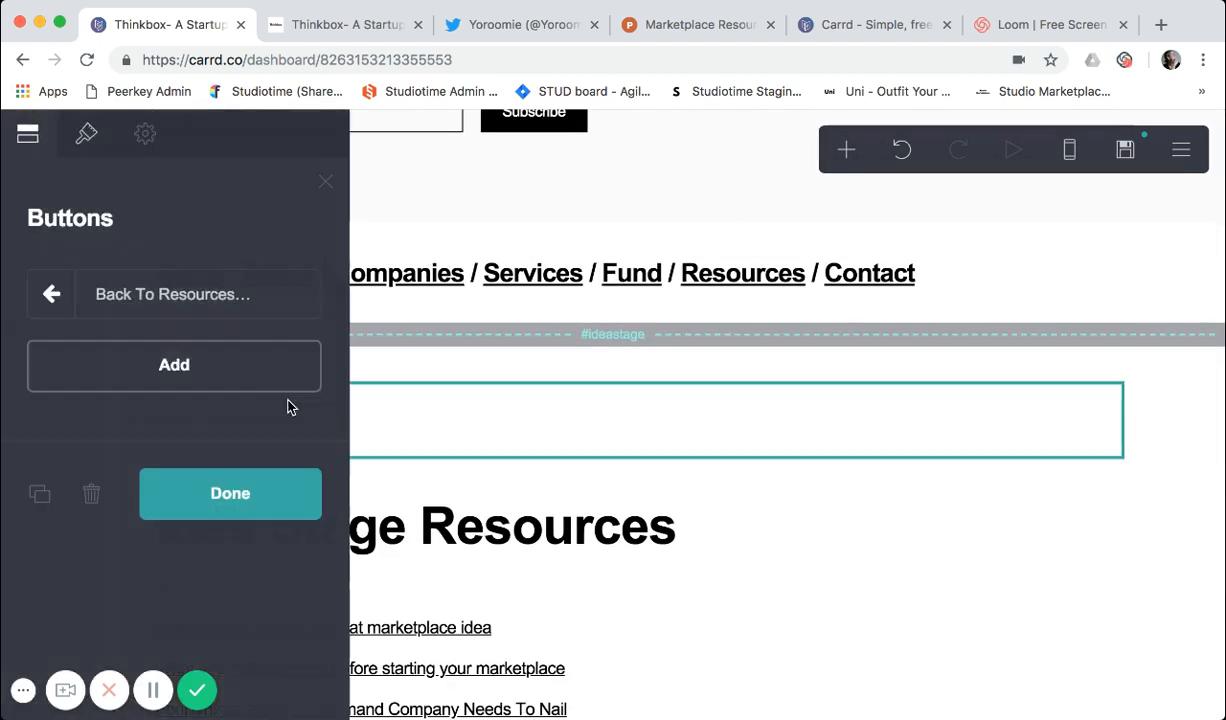
{"action": "left_click", "coordinate": [127, 300]}
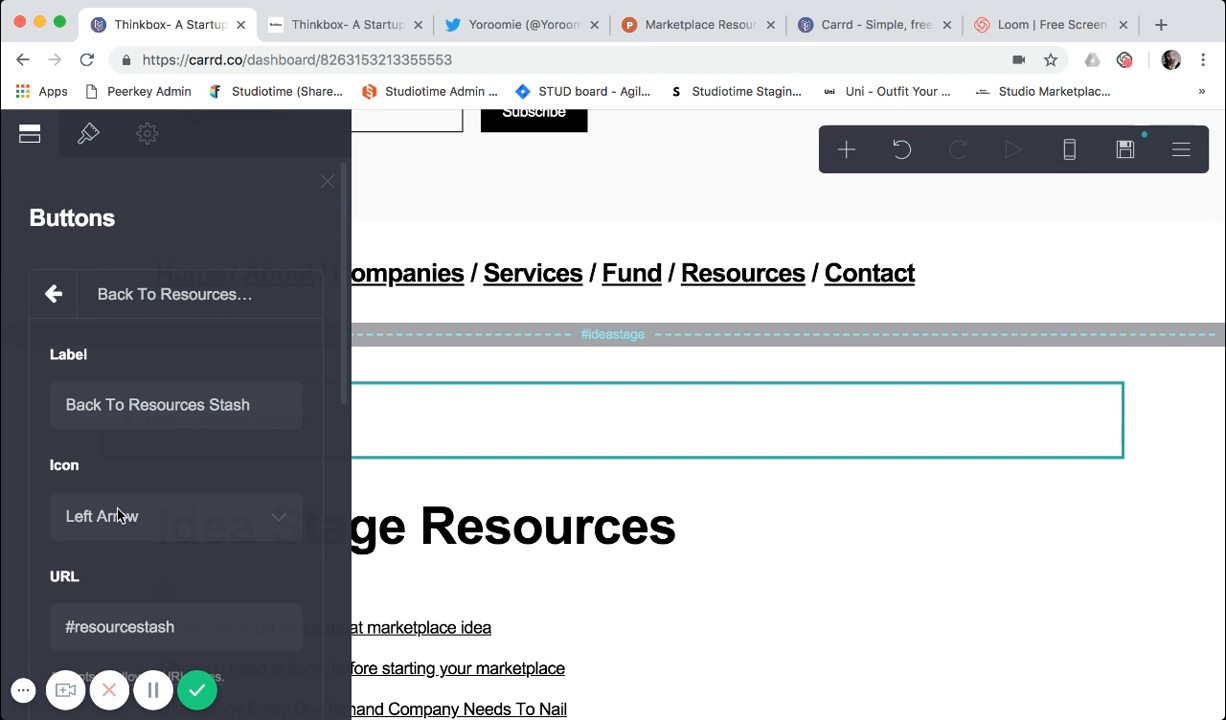
{"action": "scroll", "coordinate": [117, 513], "scroll_direction": "down", "scroll_amount": 1}
{"action": "left_click", "coordinate": [120, 588]}
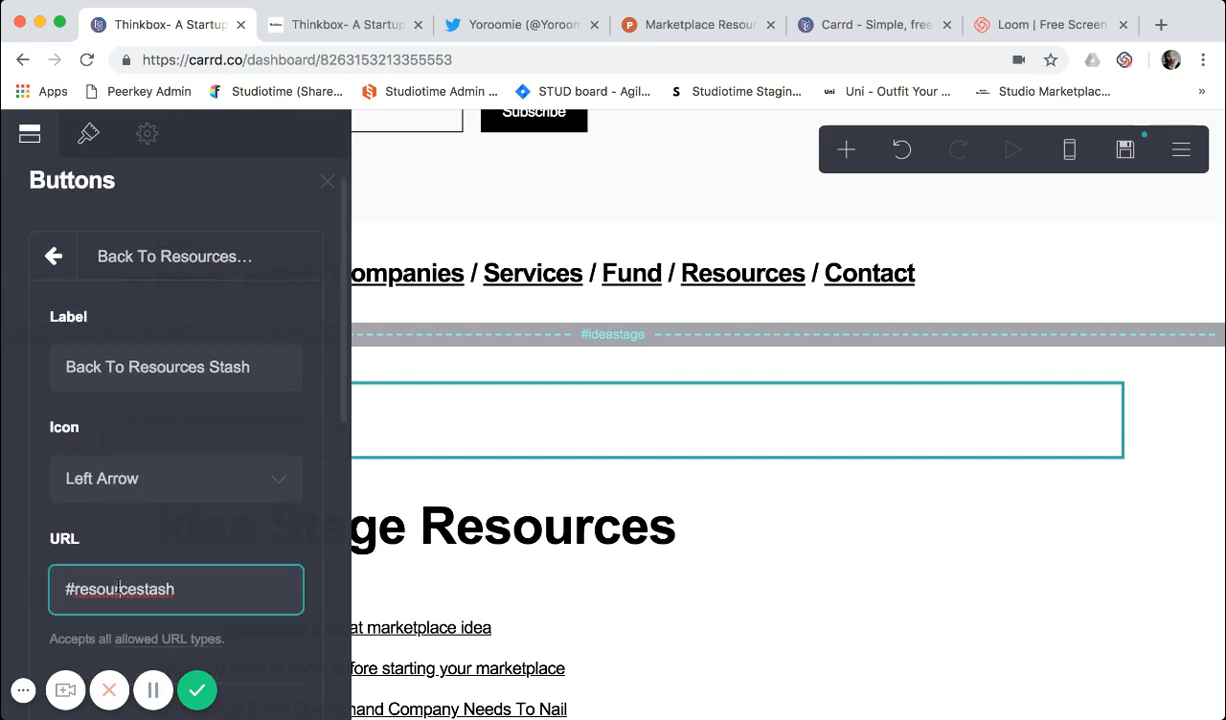
Highlight the back button's URL and close its settings, and check the type of the container holding the Idea Stage Resources content
{"action": "triple_click", "coordinate": [120, 588]}
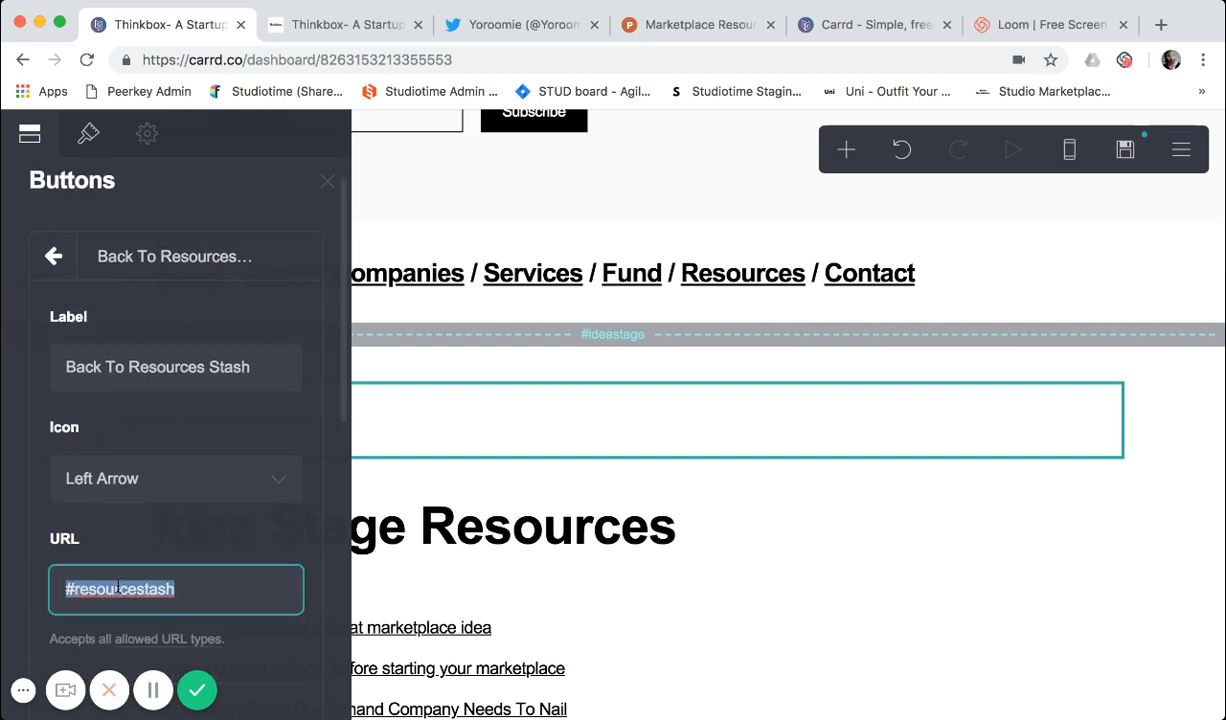
{"action": "left_click", "coordinate": [327, 183]}
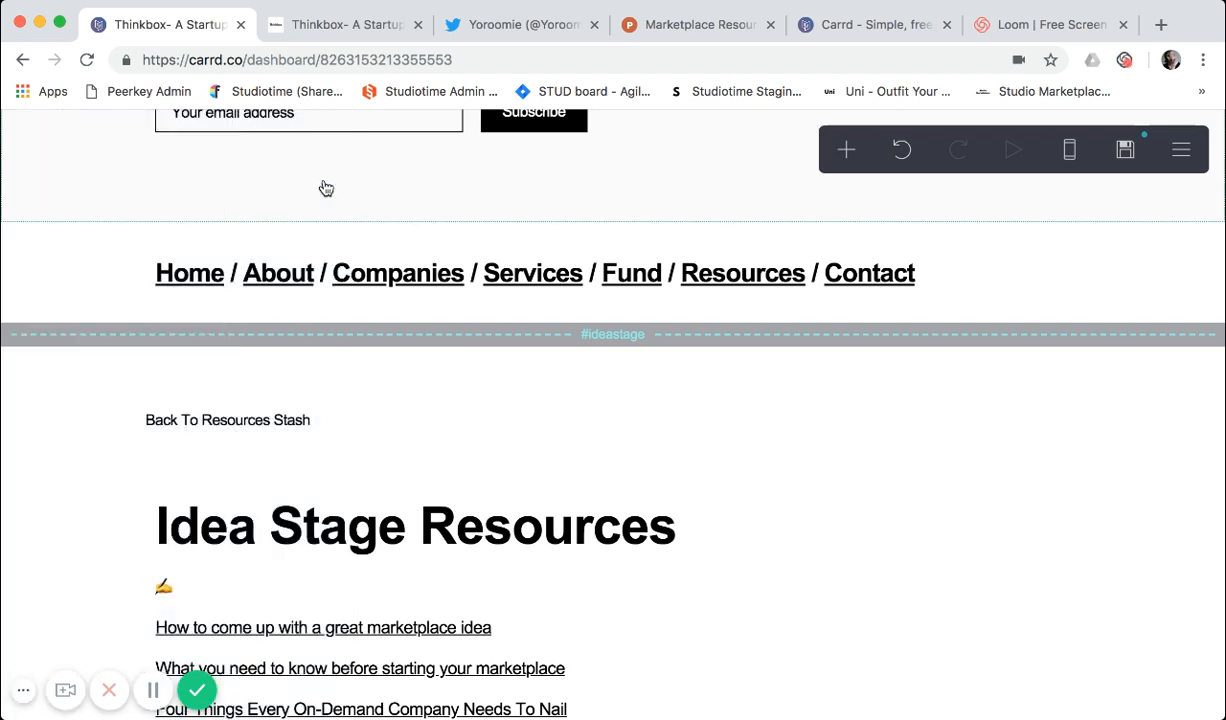
{"action": "scroll", "coordinate": [309, 386], "scroll_direction": "down", "scroll_amount": 2}
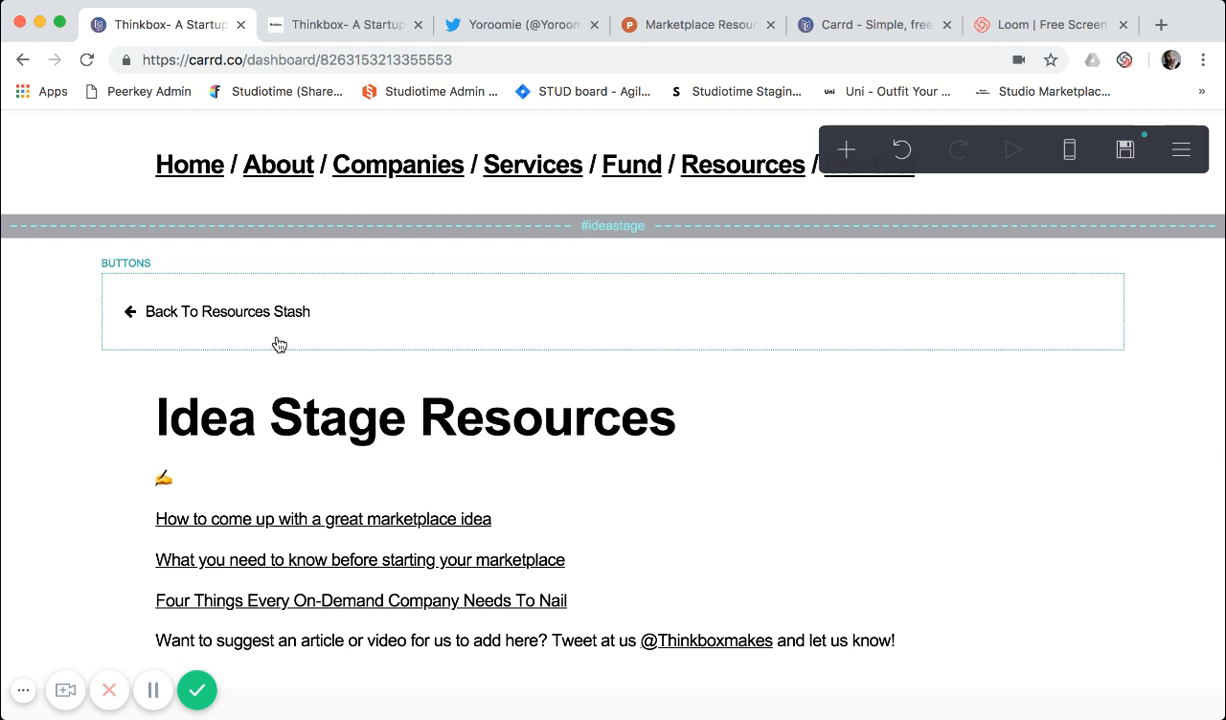
{"action": "scroll", "coordinate": [250, 350], "scroll_direction": "down", "scroll_amount": 1}
{"action": "scroll", "coordinate": [92, 359], "scroll_direction": "down", "scroll_amount": 2}
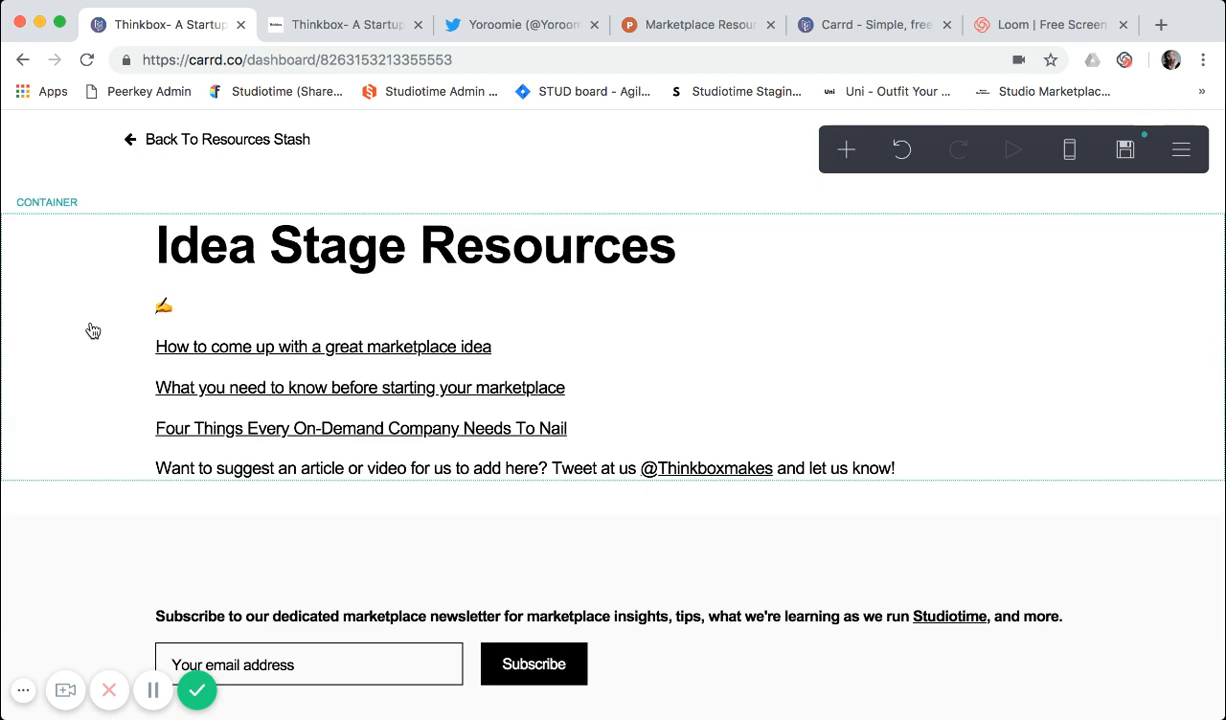
{"action": "left_click", "coordinate": [92, 330]}
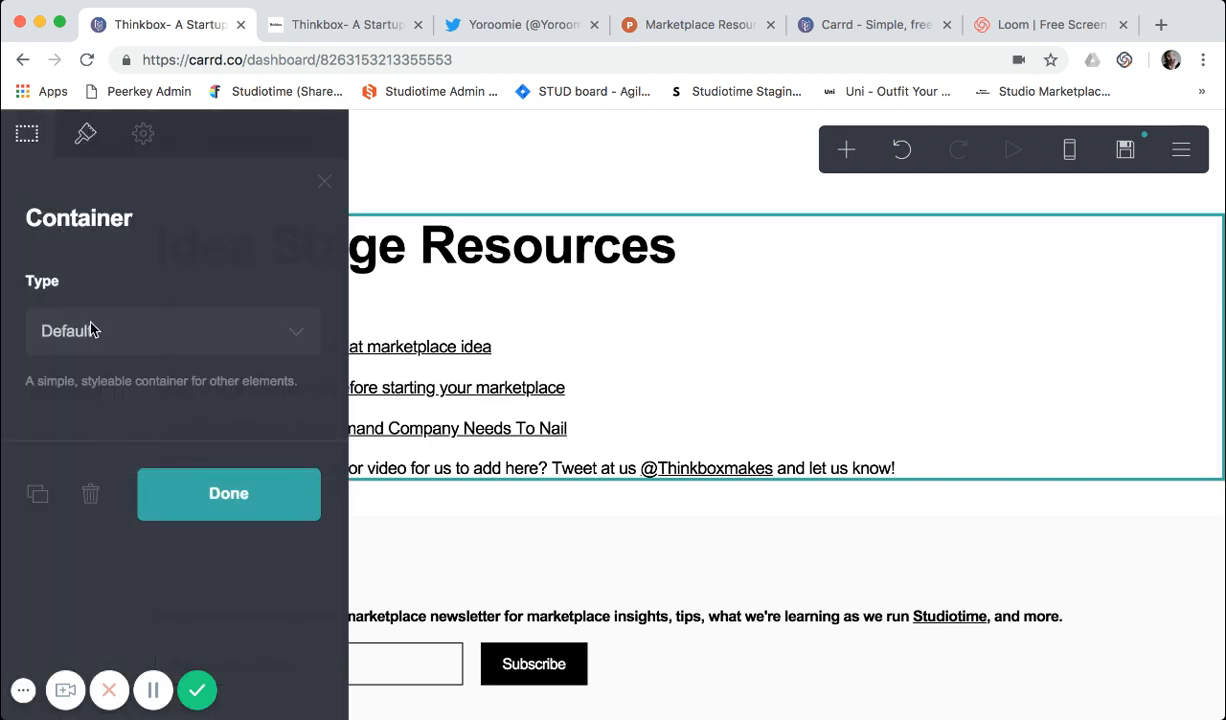
{"action": "left_click", "coordinate": [328, 184]}
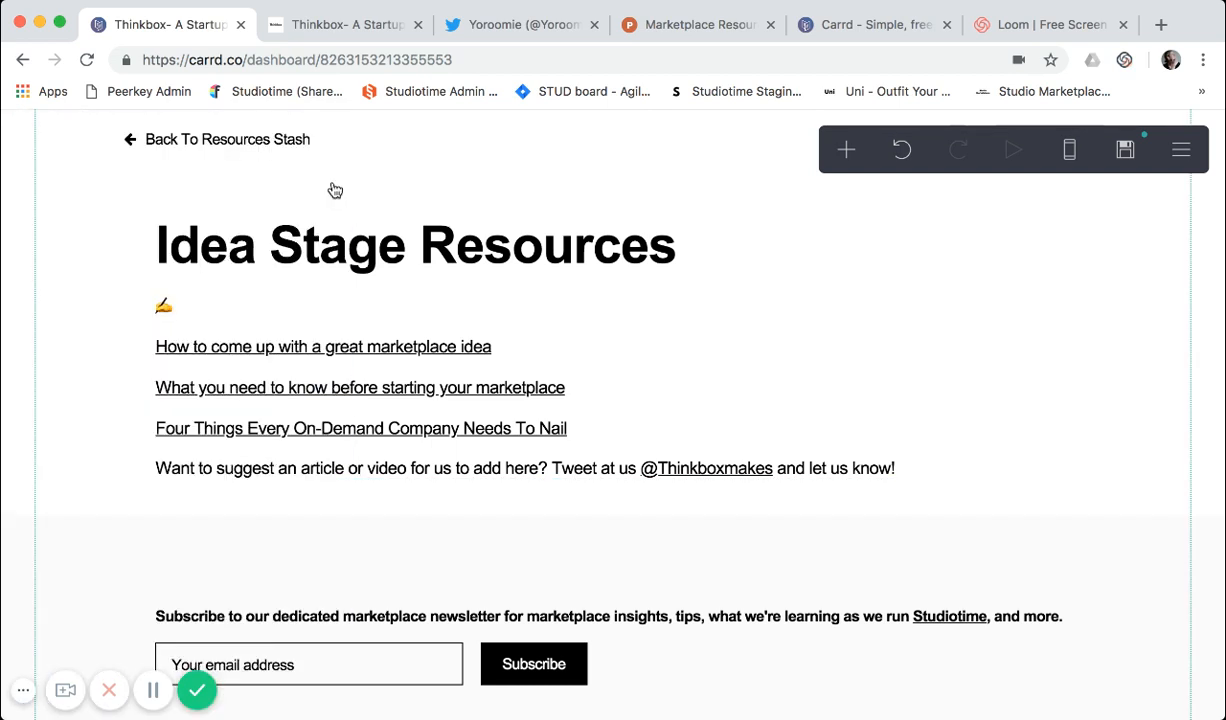
Check the text of the Idea Stage Resources heading, and compare the section with the category buttons on the main stash page
{"action": "left_click", "coordinate": [328, 254]}
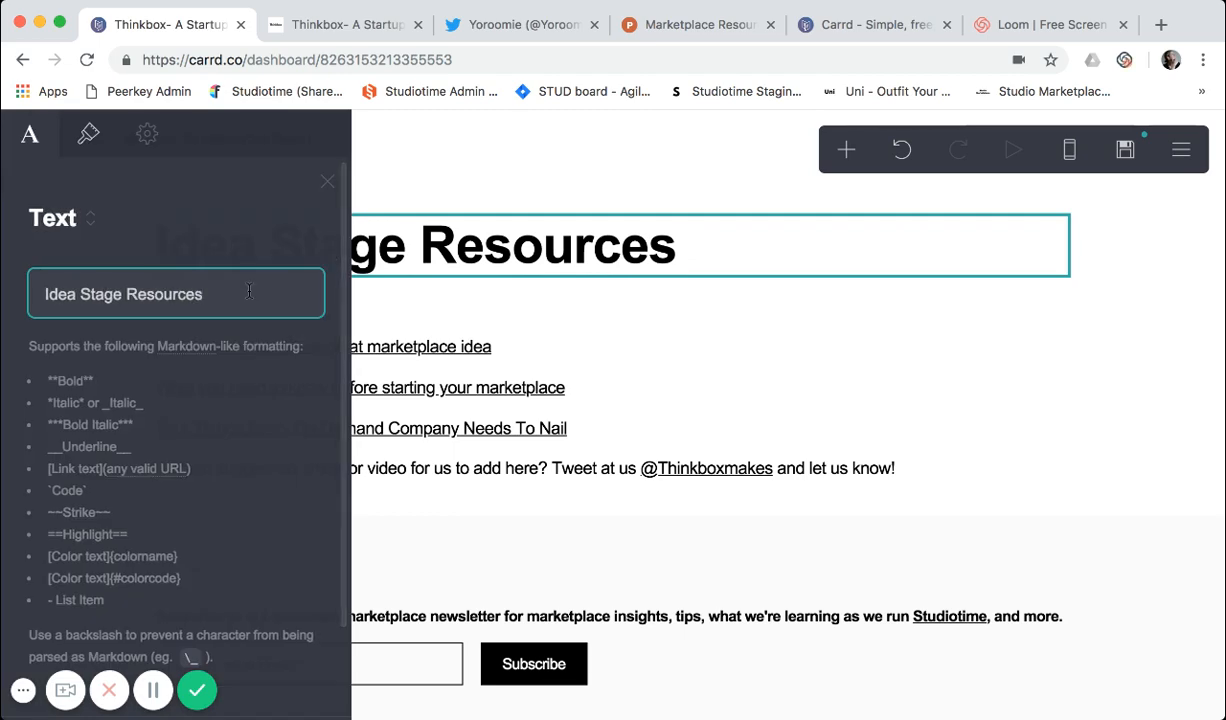
{"action": "left_click", "coordinate": [328, 182]}
{"action": "scroll", "coordinate": [320, 272], "scroll_direction": "up", "scroll_amount": 5}
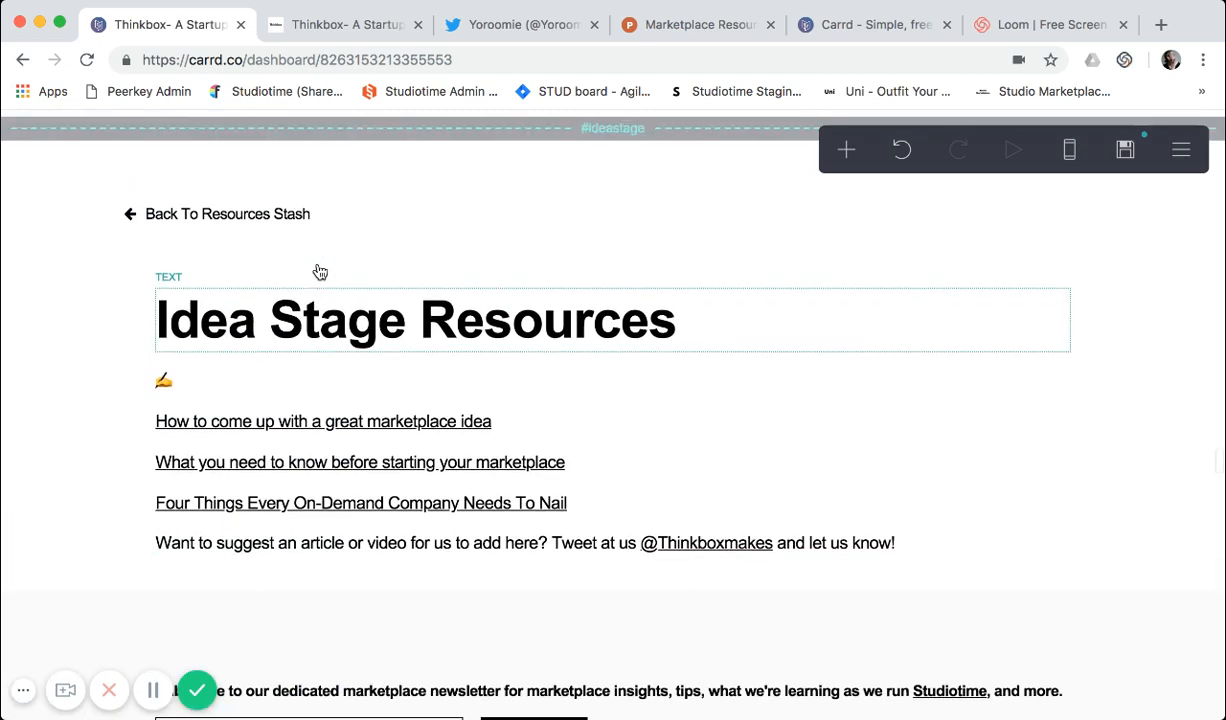
{"action": "scroll", "coordinate": [320, 272], "scroll_direction": "up", "scroll_amount": 5}
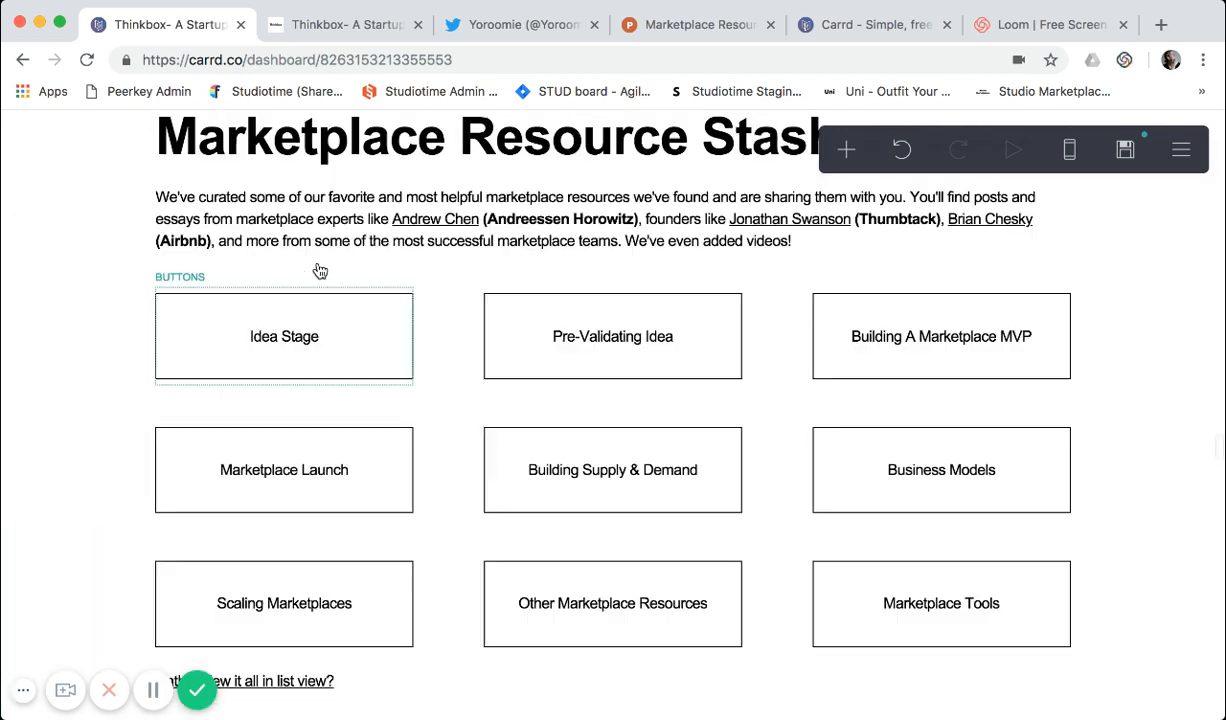
{"action": "scroll", "coordinate": [325, 370], "scroll_direction": "down", "scroll_amount": 4}
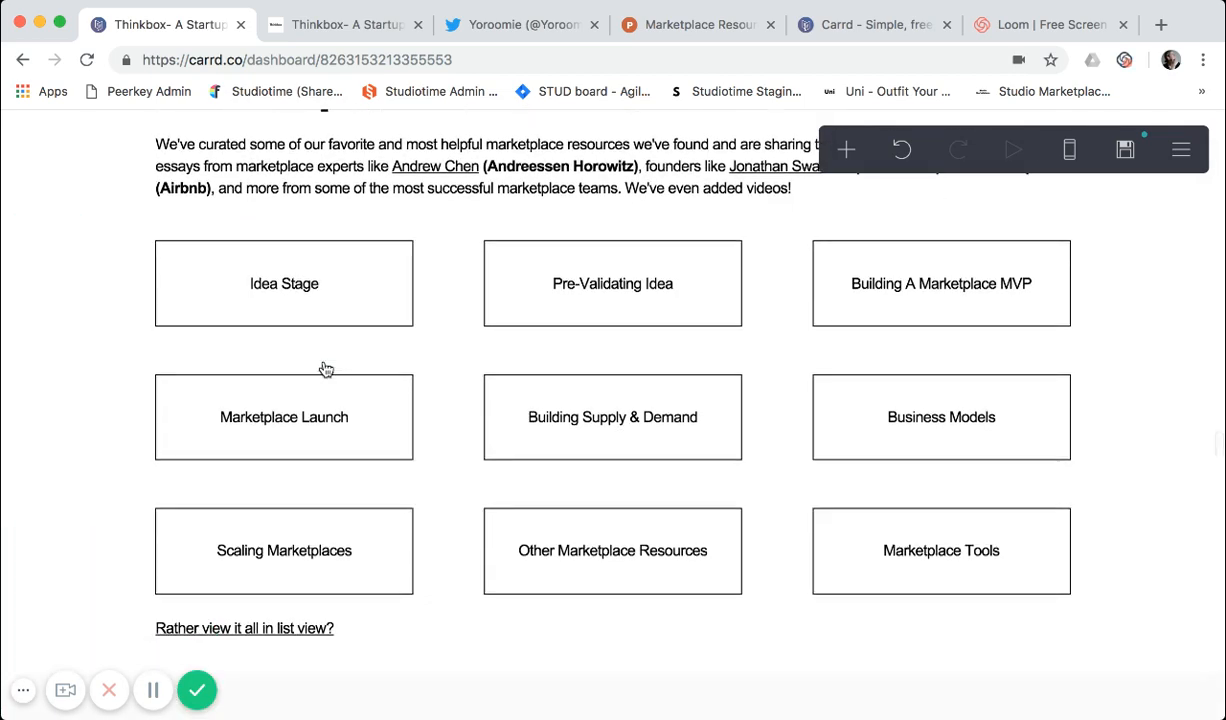
{"action": "scroll", "coordinate": [325, 370], "scroll_direction": "down", "scroll_amount": 8}
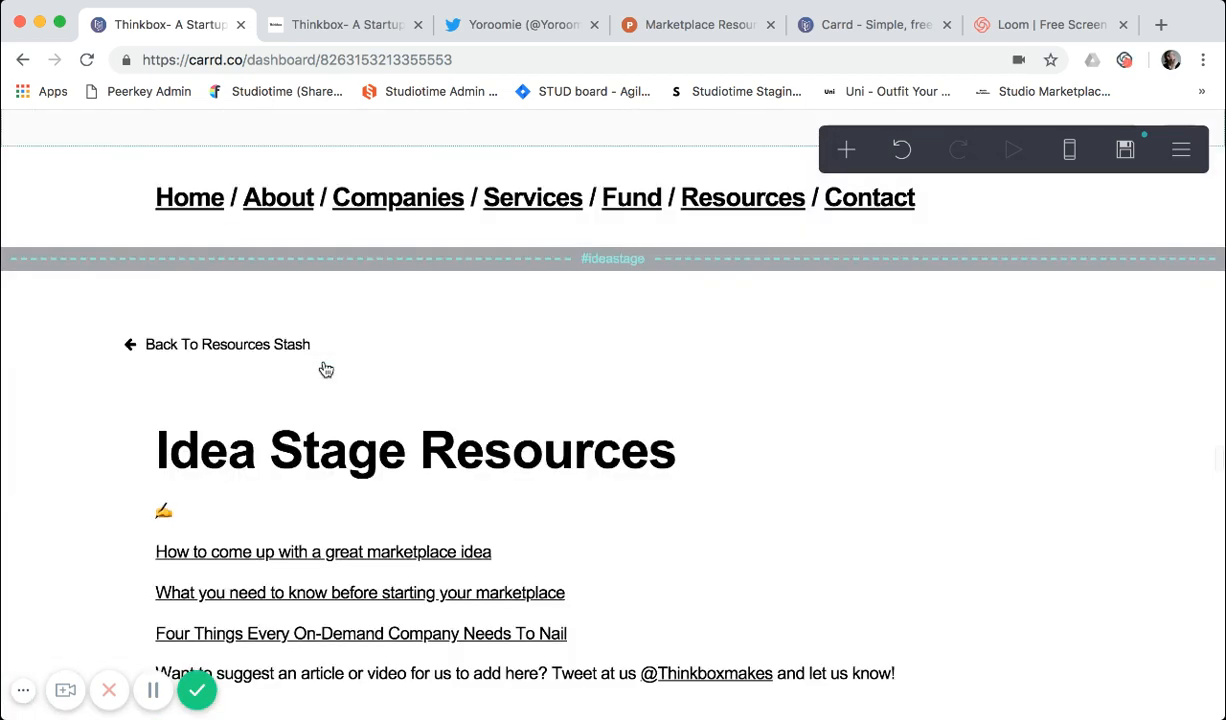
{"action": "scroll", "coordinate": [322, 300], "scroll_direction": "up", "scroll_amount": 1}
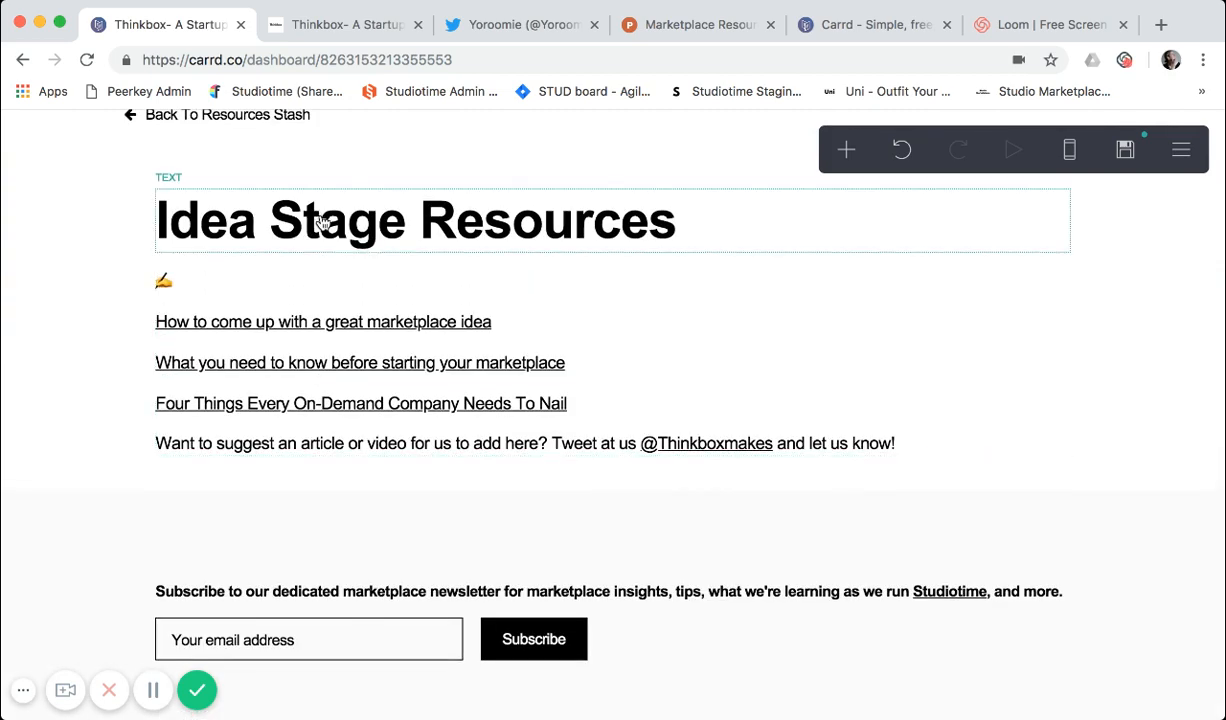
Examine the color, font, size and weight of the Idea Stage Resources heading, and close its settings
{"action": "left_click", "coordinate": [322, 224]}
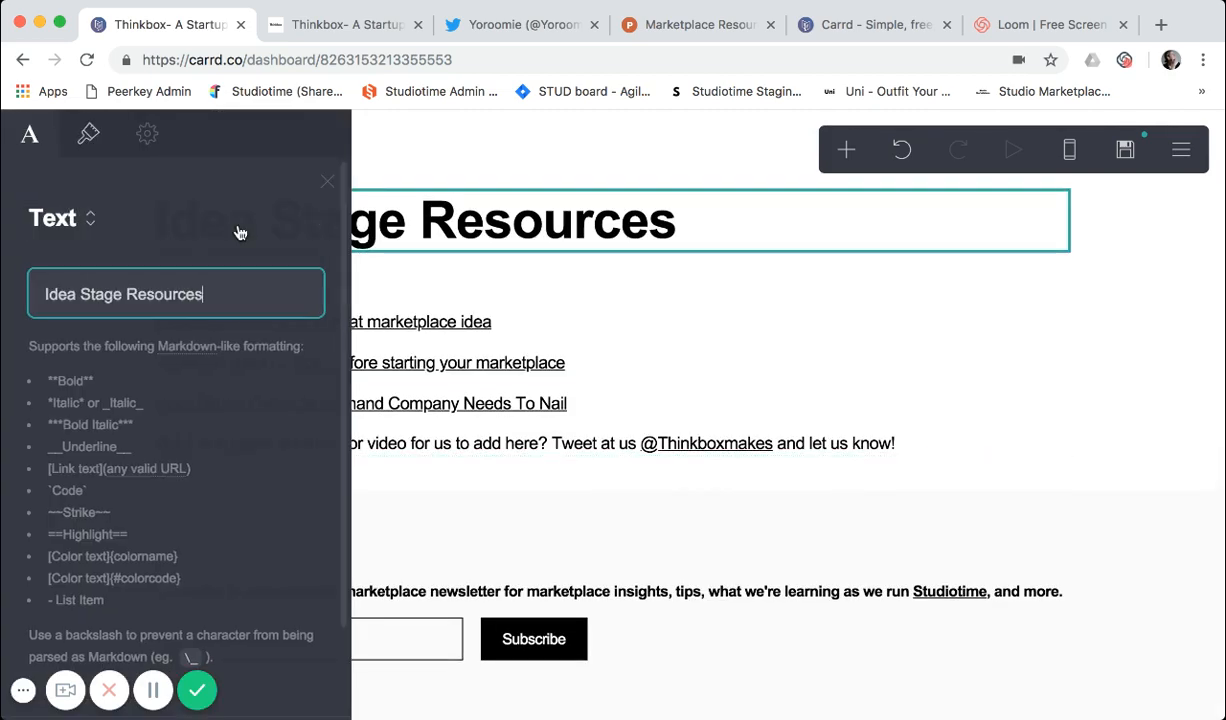
{"action": "left_click", "coordinate": [89, 136]}
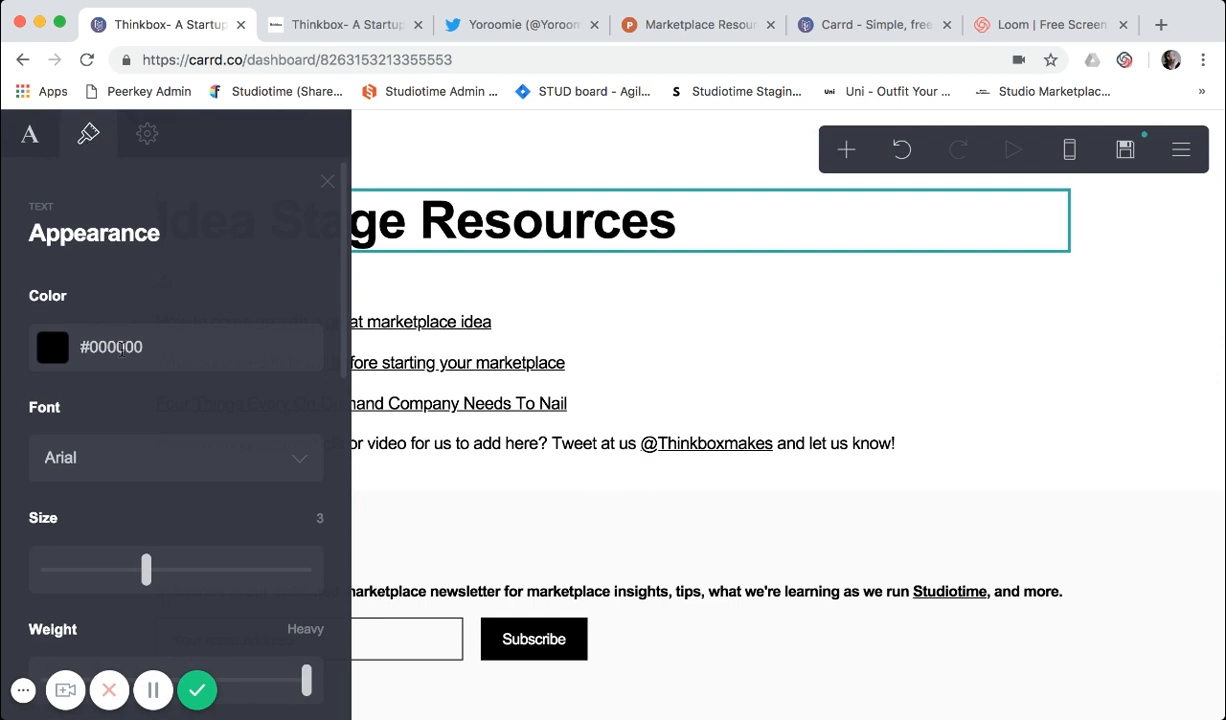
{"action": "scroll", "coordinate": [120, 430], "scroll_direction": "down", "scroll_amount": 1}
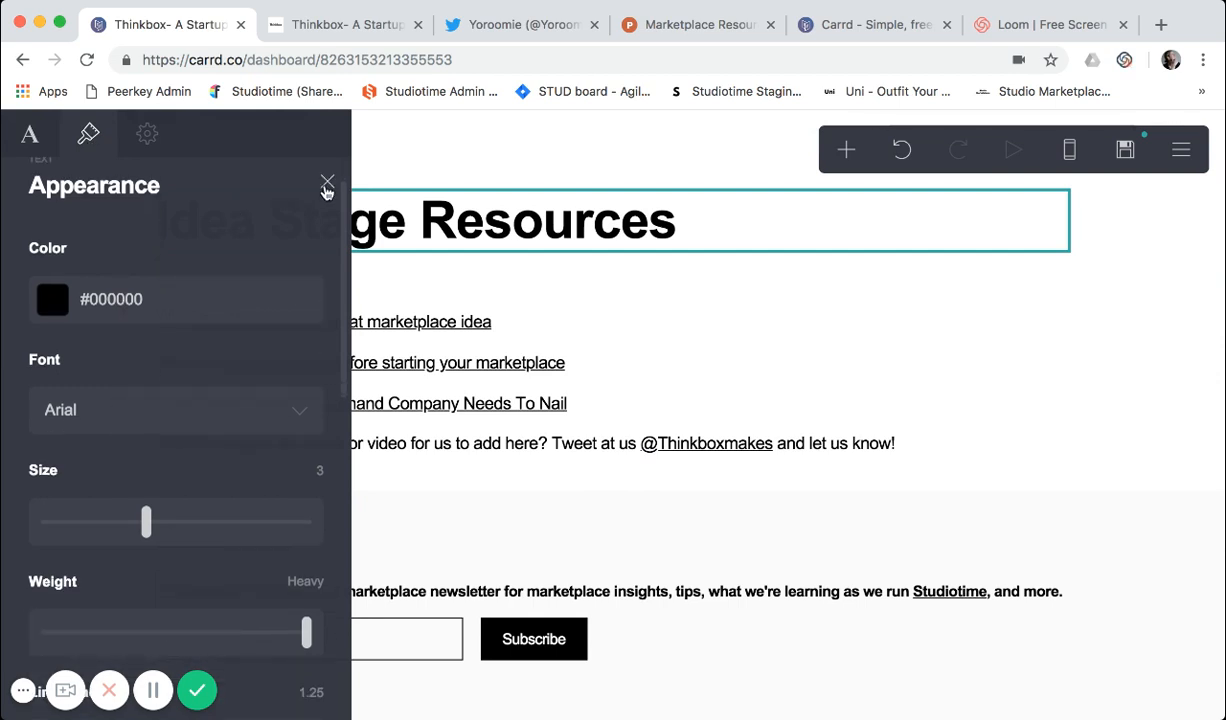
{"action": "left_click", "coordinate": [327, 187]}
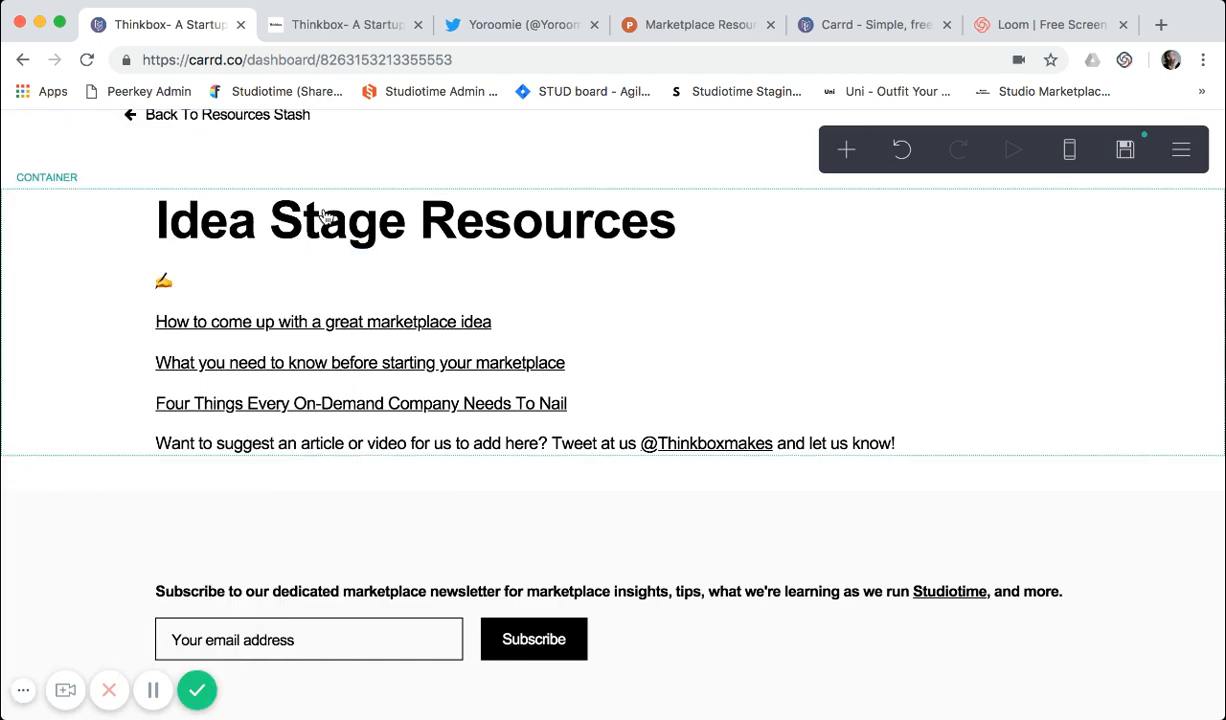
Compare the layout of the Pre-Validating Marketplace Resources section with the Idea Stage Resources section
{"action": "scroll", "coordinate": [340, 271], "scroll_direction": "down", "scroll_amount": 8}
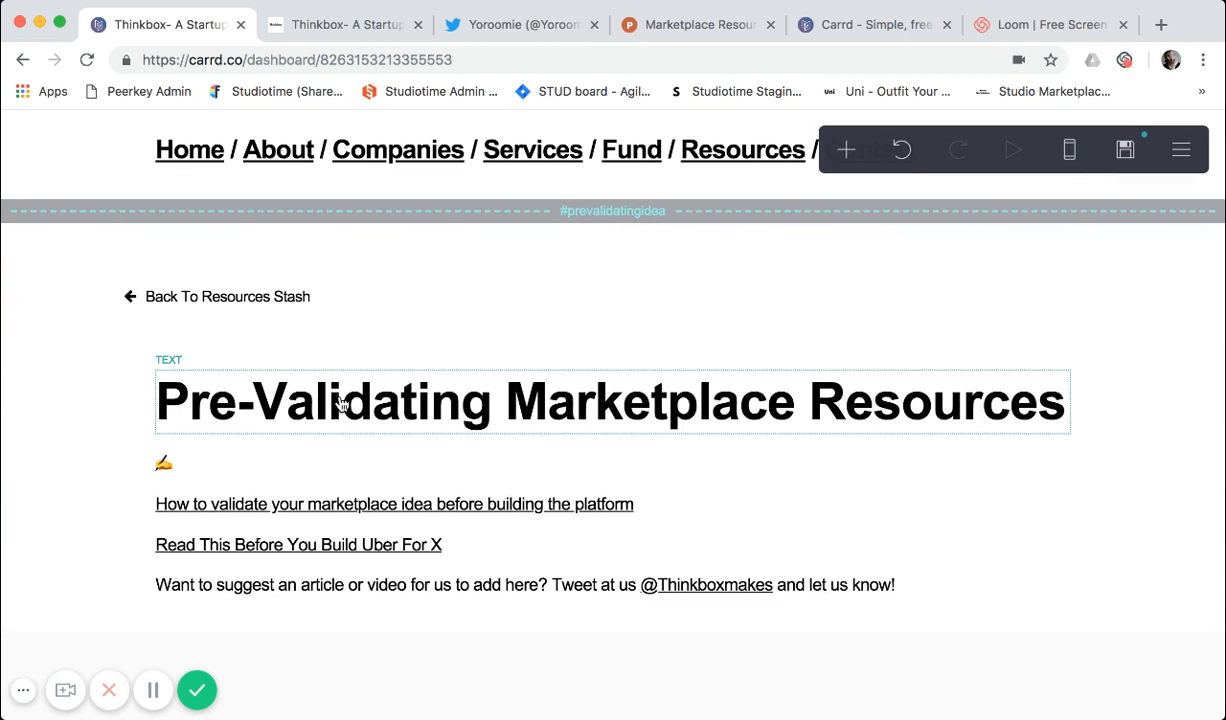
{"action": "scroll", "coordinate": [340, 403], "scroll_direction": "up", "scroll_amount": 6}
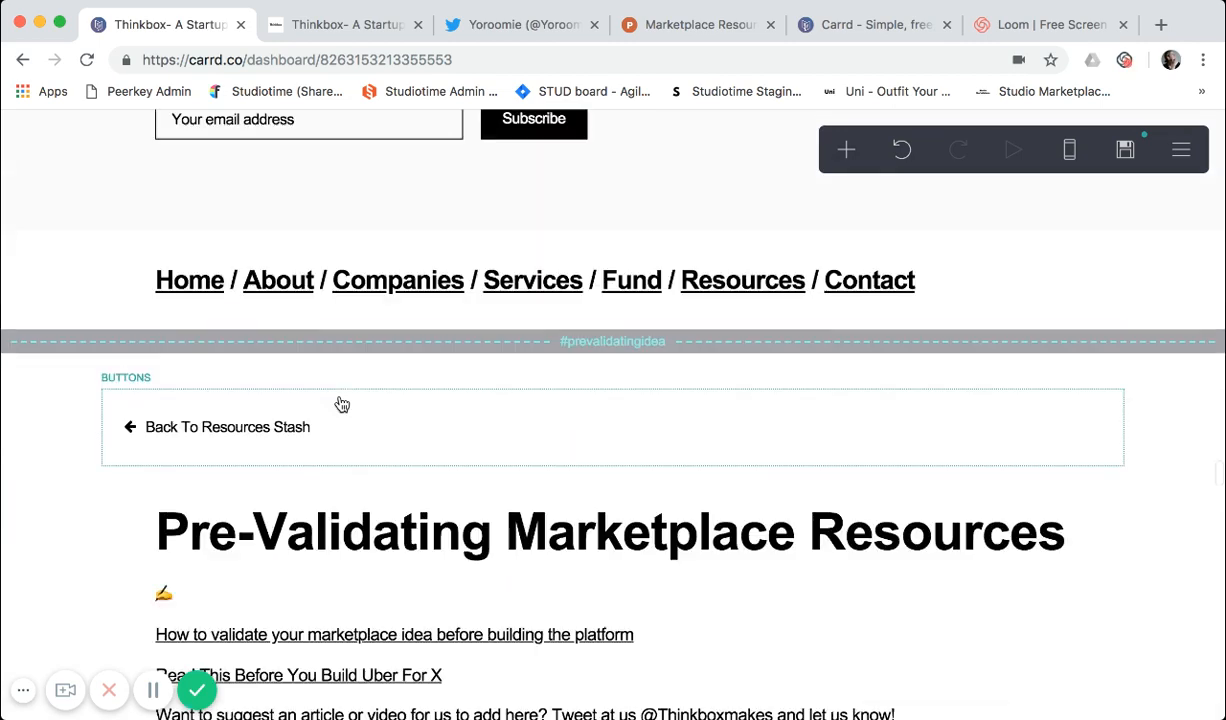
{"action": "scroll", "coordinate": [340, 403], "scroll_direction": "up", "scroll_amount": 2}
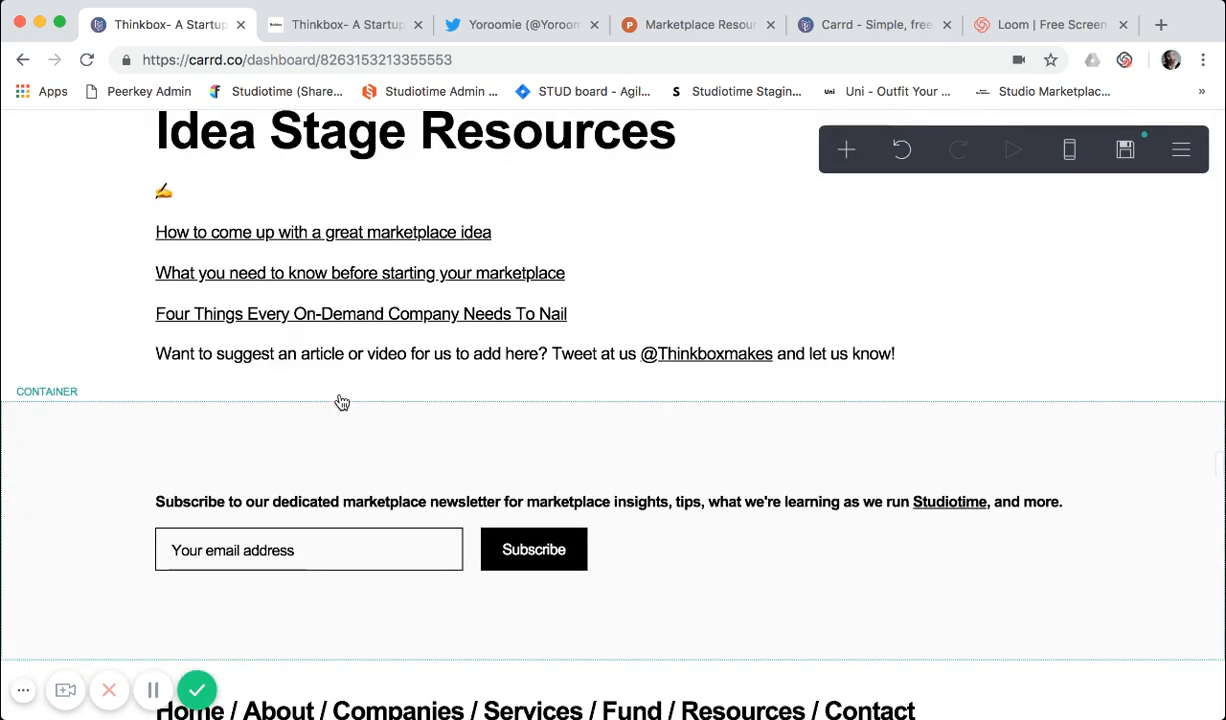
{"action": "scroll", "coordinate": [341, 402], "scroll_direction": "up", "scroll_amount": 3}
{"action": "scroll", "coordinate": [340, 365], "scroll_direction": "up", "scroll_amount": 1}
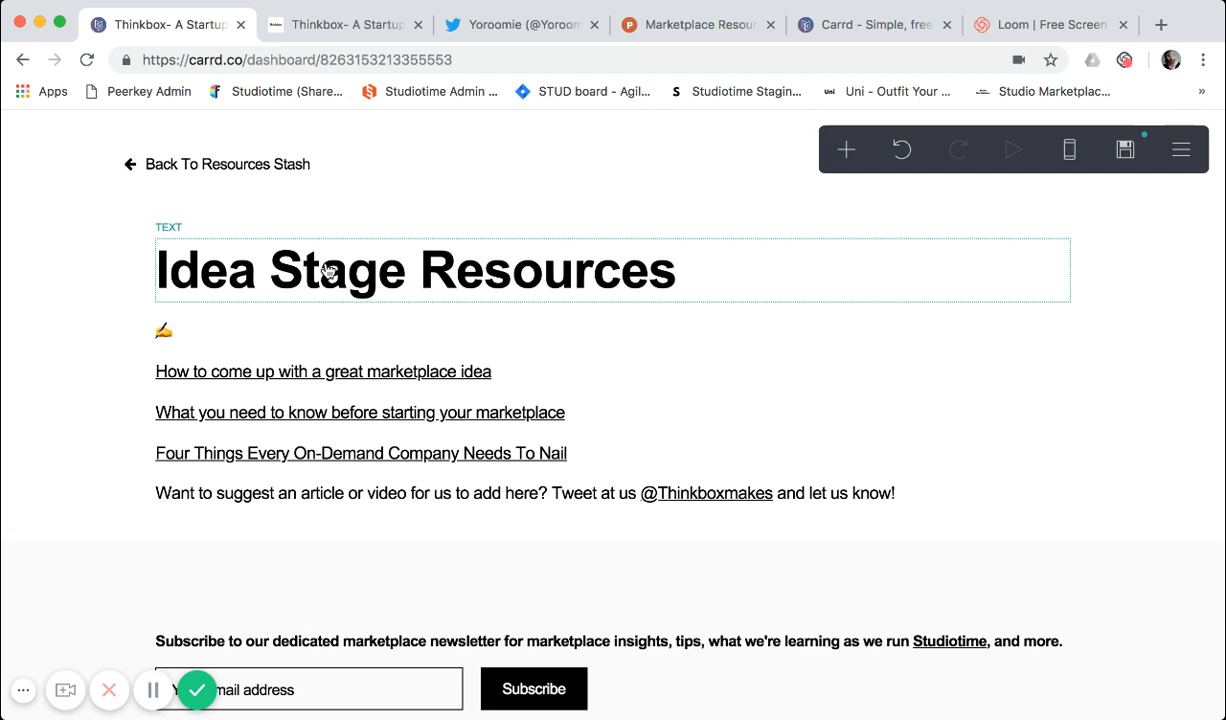
Examine the emoji and Markdown article links in the text element below the Idea Stage Resources heading, and close its settings
{"action": "left_click", "coordinate": [291, 335]}
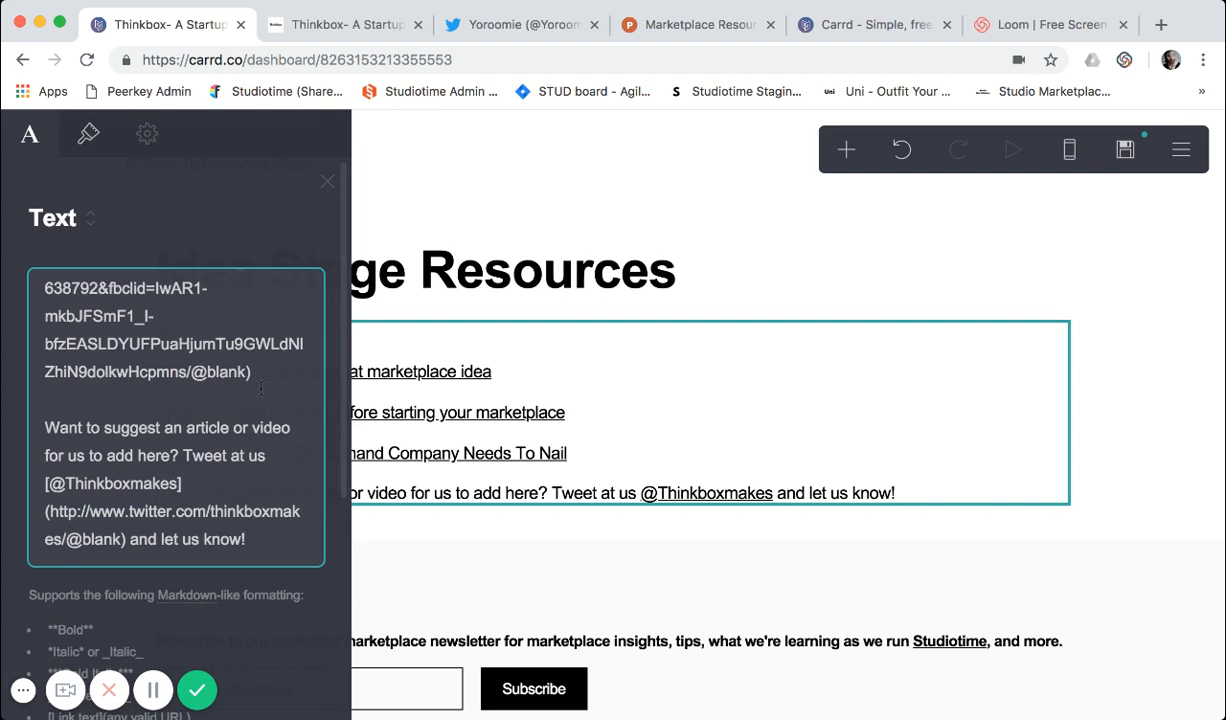
{"action": "scroll", "coordinate": [290, 327], "scroll_direction": "up", "scroll_amount": 10}
{"action": "scroll", "coordinate": [260, 391], "scroll_direction": "up", "scroll_amount": 5}
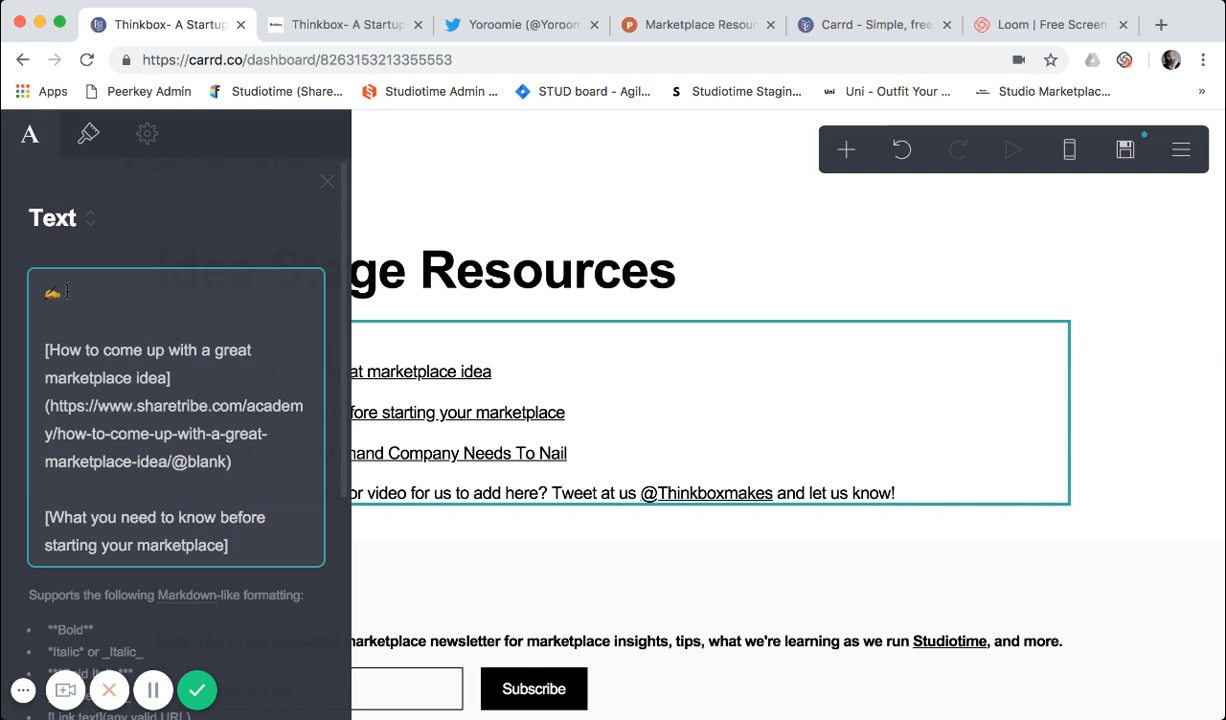
{"action": "scroll", "coordinate": [83, 414], "scroll_direction": "down", "scroll_amount": 2}
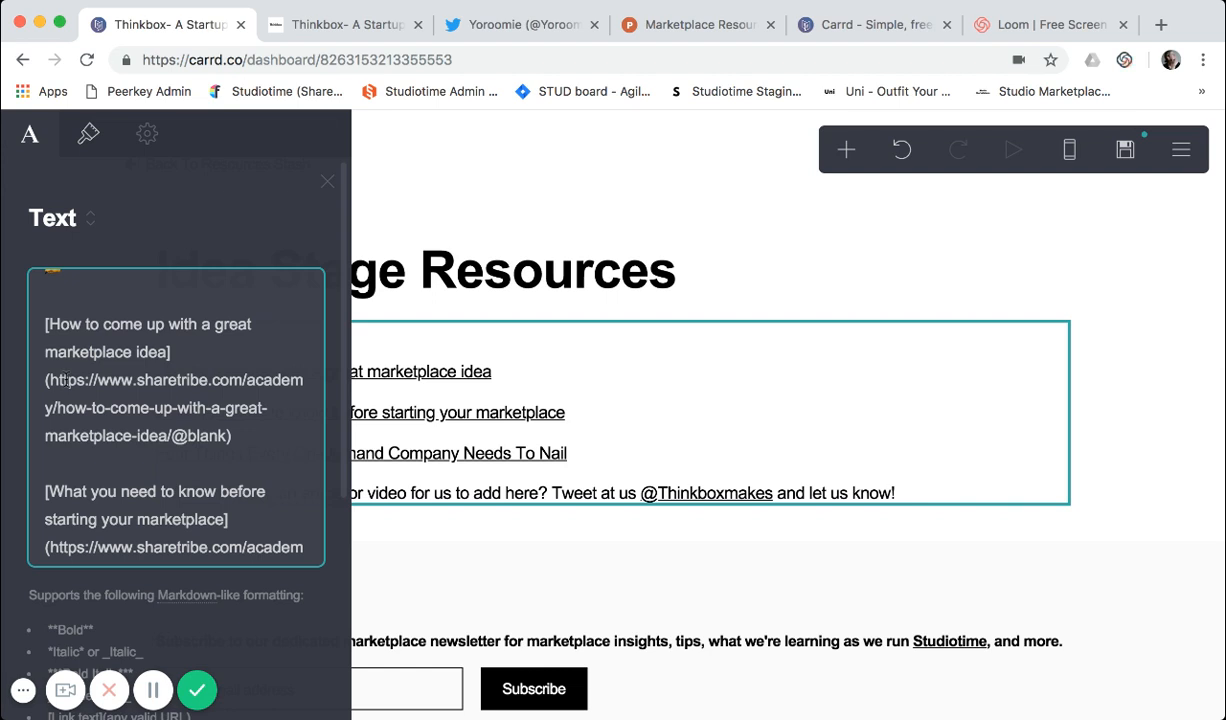
{"action": "scroll", "coordinate": [70, 430], "scroll_direction": "down", "scroll_amount": 3}
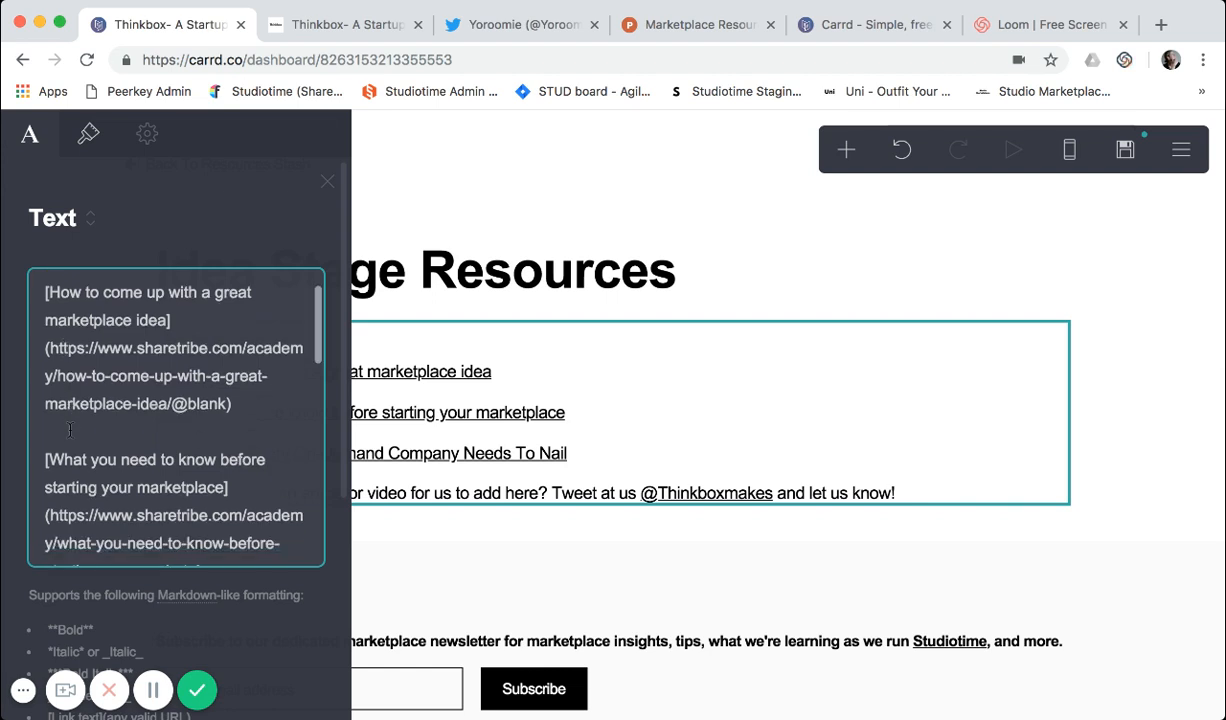
{"action": "scroll", "coordinate": [60, 401], "scroll_direction": "down", "scroll_amount": 10}
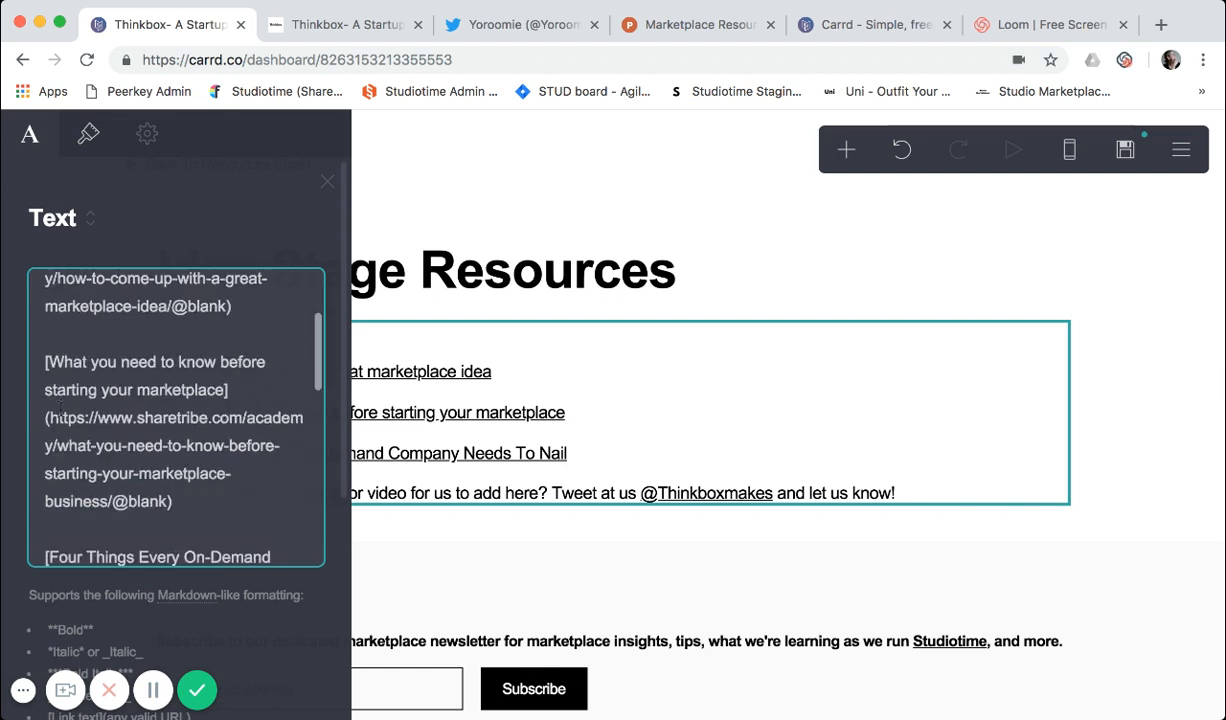
{"action": "scroll", "coordinate": [60, 407], "scroll_direction": "down", "scroll_amount": 15}
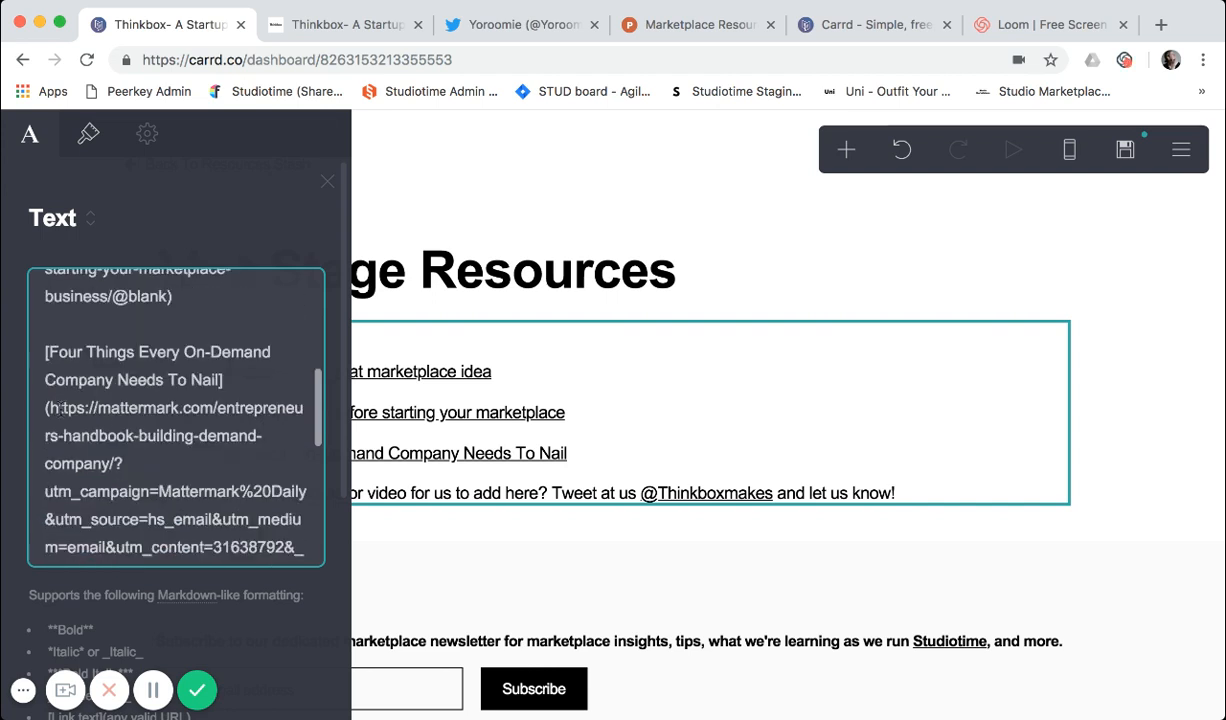
{"action": "scroll", "coordinate": [67, 451], "scroll_direction": "down", "scroll_amount": 5}
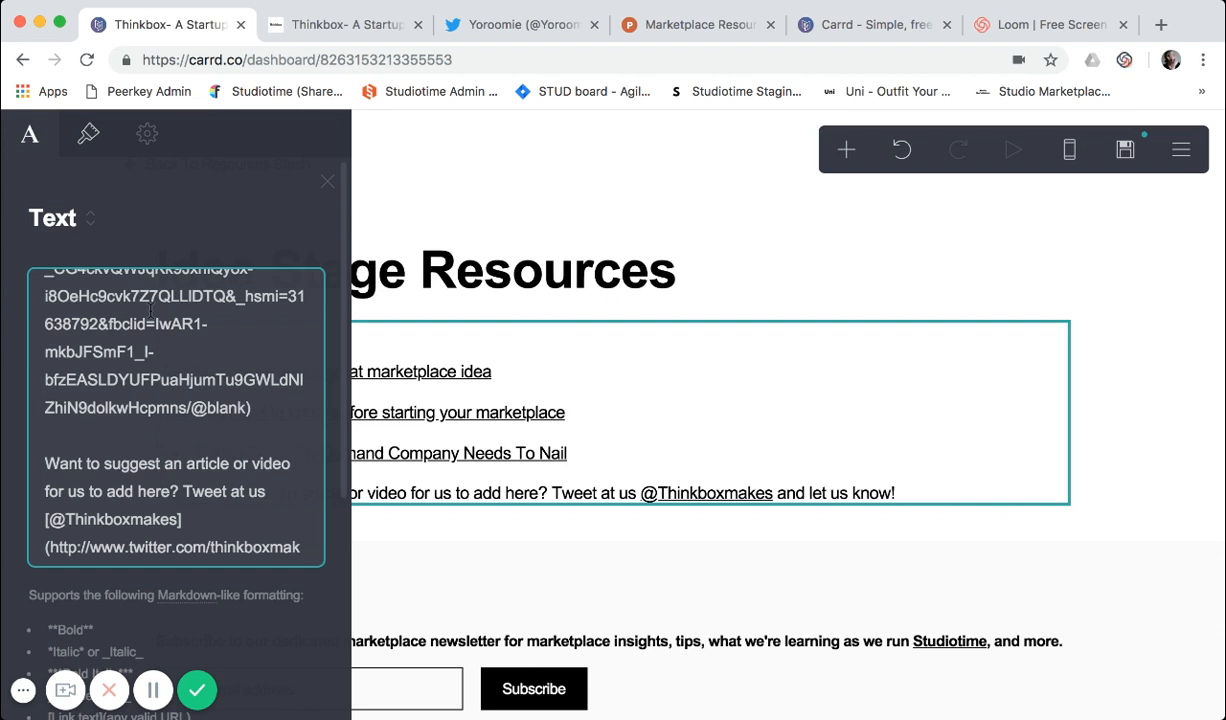
{"action": "left_click", "coordinate": [330, 178]}
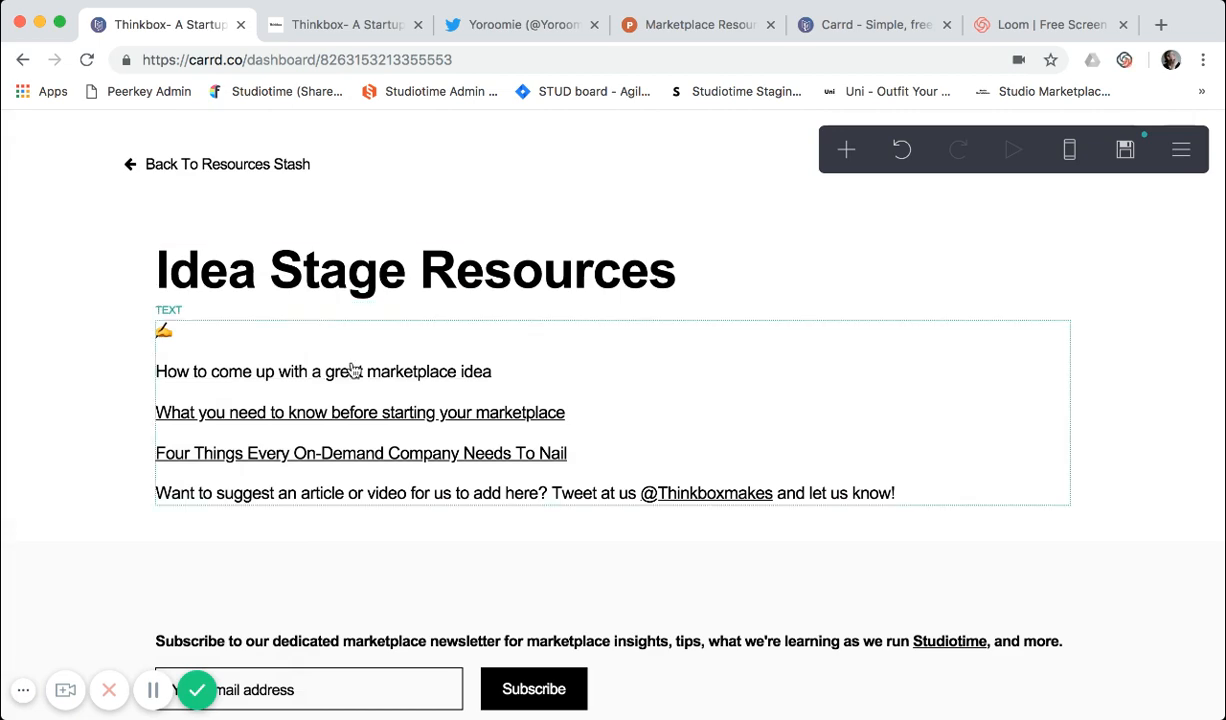
Compare the newsletter signup and footer links below the Idea Stage section with those on the main stash page
{"action": "scroll", "coordinate": [353, 369], "scroll_direction": "down", "scroll_amount": 1}
{"action": "scroll", "coordinate": [354, 371], "scroll_direction": "up", "scroll_amount": 2}
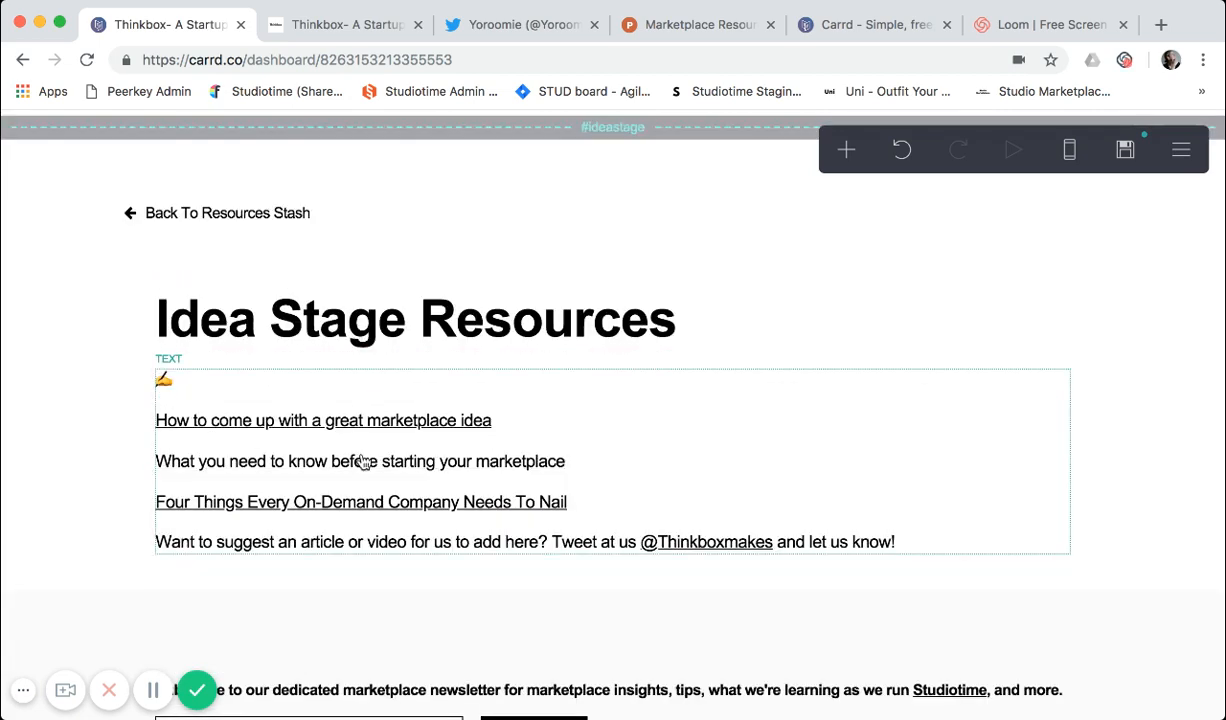
{"action": "scroll", "coordinate": [356, 420], "scroll_direction": "up", "scroll_amount": 4}
{"action": "scroll", "coordinate": [363, 462], "scroll_direction": "up", "scroll_amount": 6}
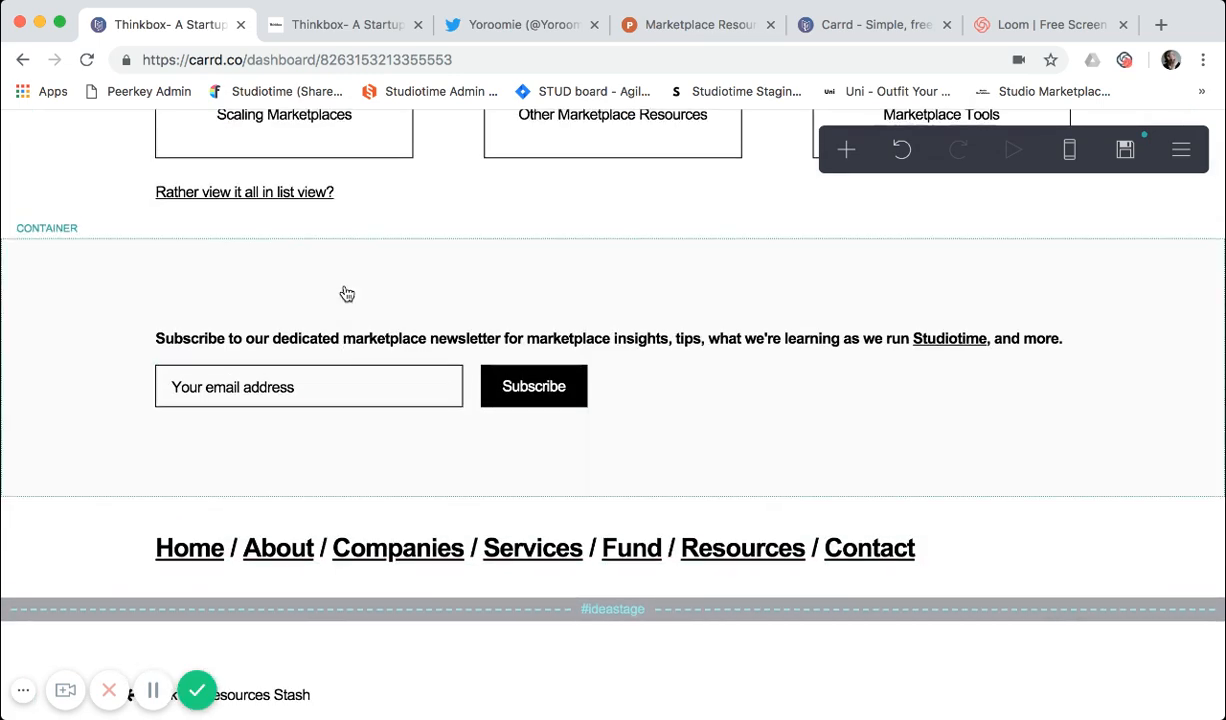
{"action": "scroll", "coordinate": [346, 293], "scroll_direction": "down", "scroll_amount": 10}
{"action": "scroll", "coordinate": [343, 380], "scroll_direction": "down", "scroll_amount": 6}
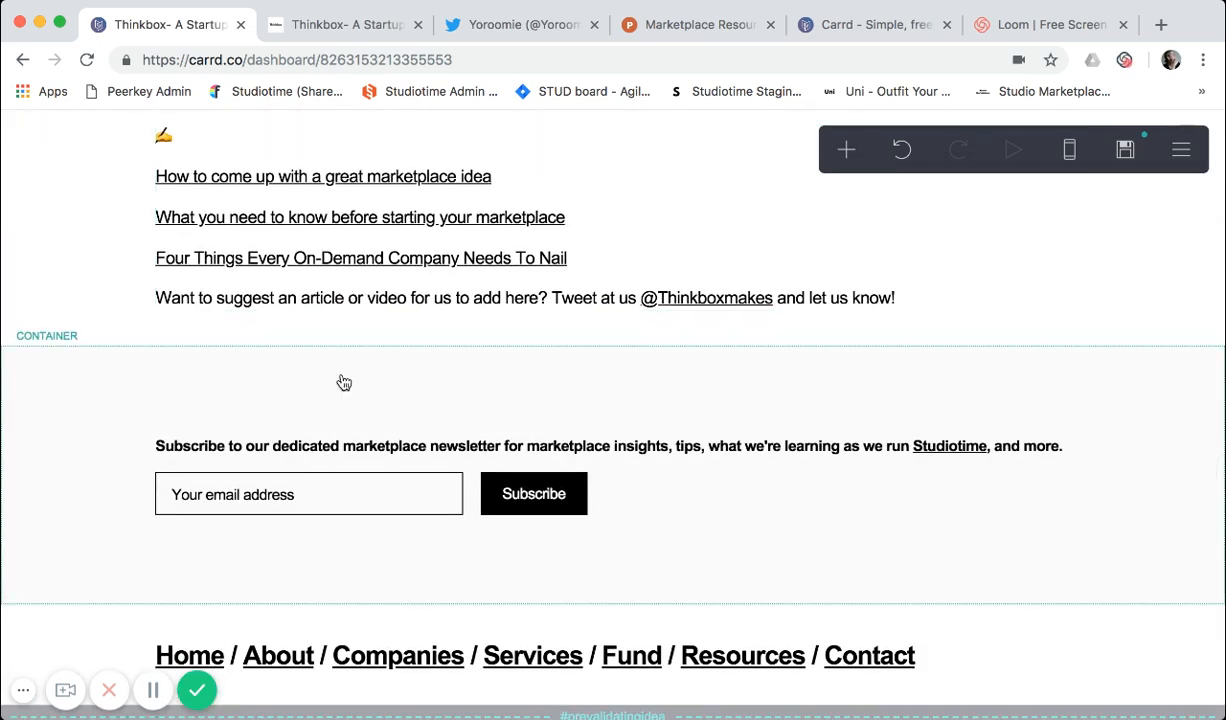
{"action": "scroll", "coordinate": [341, 372], "scroll_direction": "down", "scroll_amount": 1}
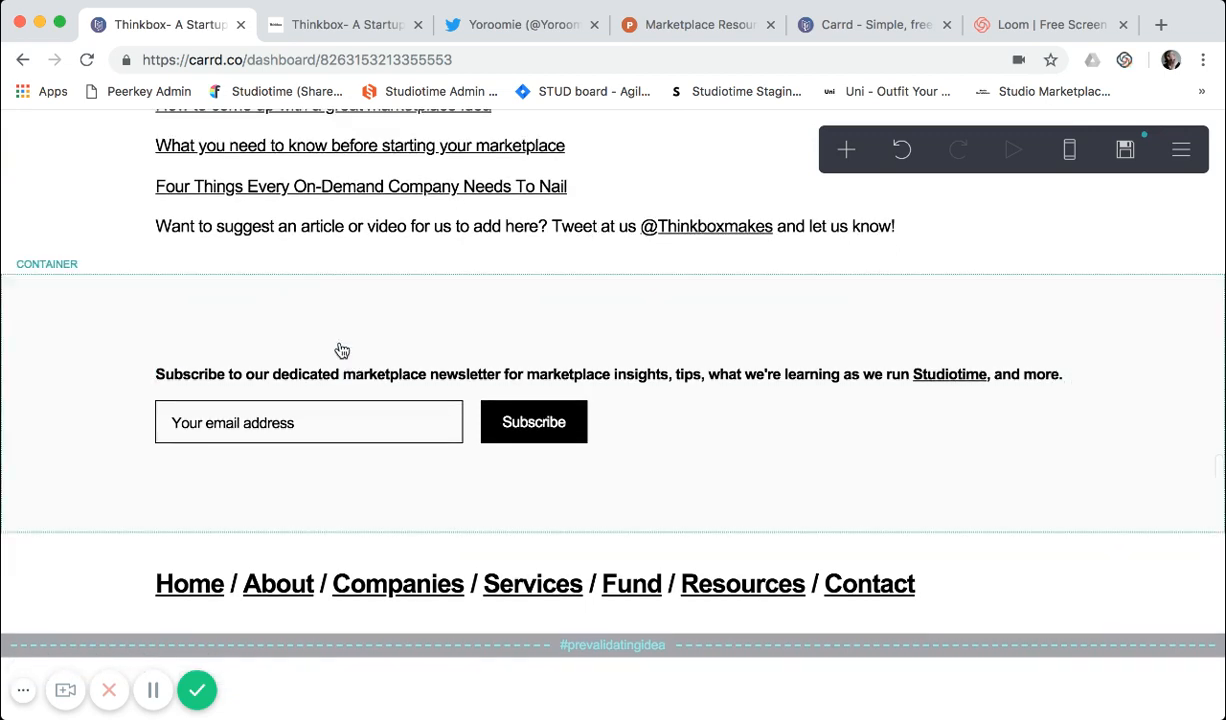
{"action": "scroll", "coordinate": [341, 340], "scroll_direction": "up", "scroll_amount": 2}
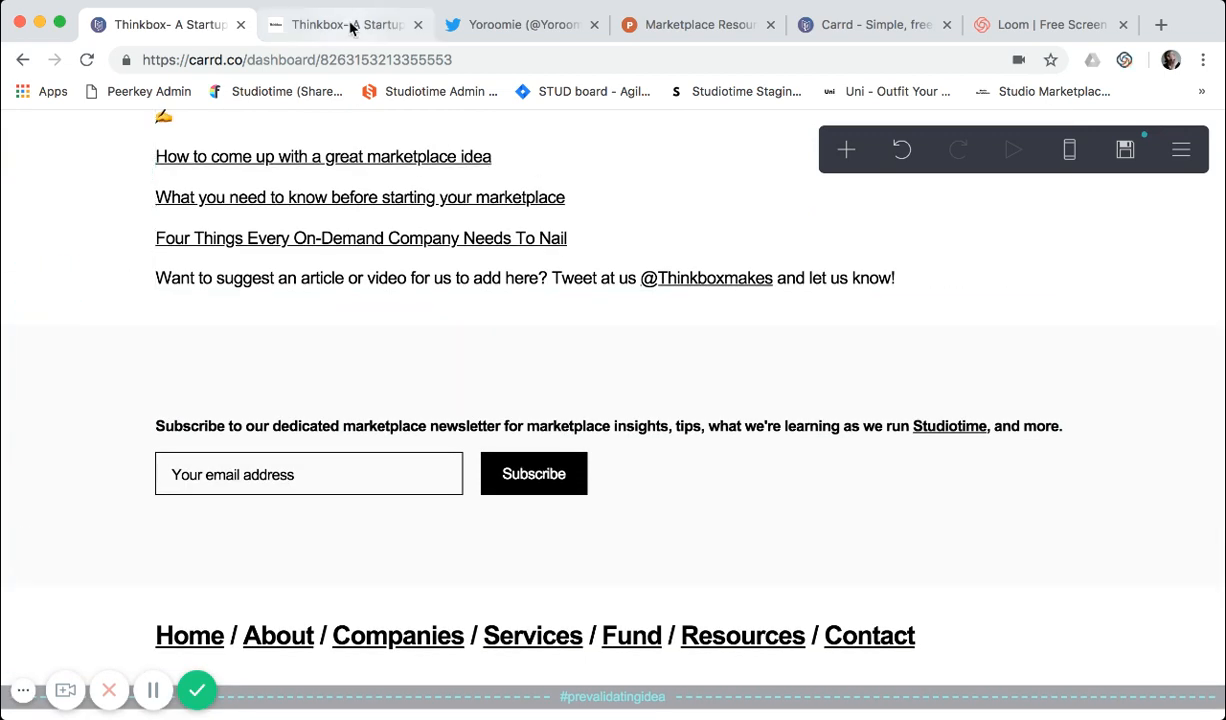
{"action": "scroll", "coordinate": [366, 291], "scroll_direction": "down", "scroll_amount": 1}
{"action": "scroll", "coordinate": [364, 339], "scroll_direction": "down", "scroll_amount": 1}
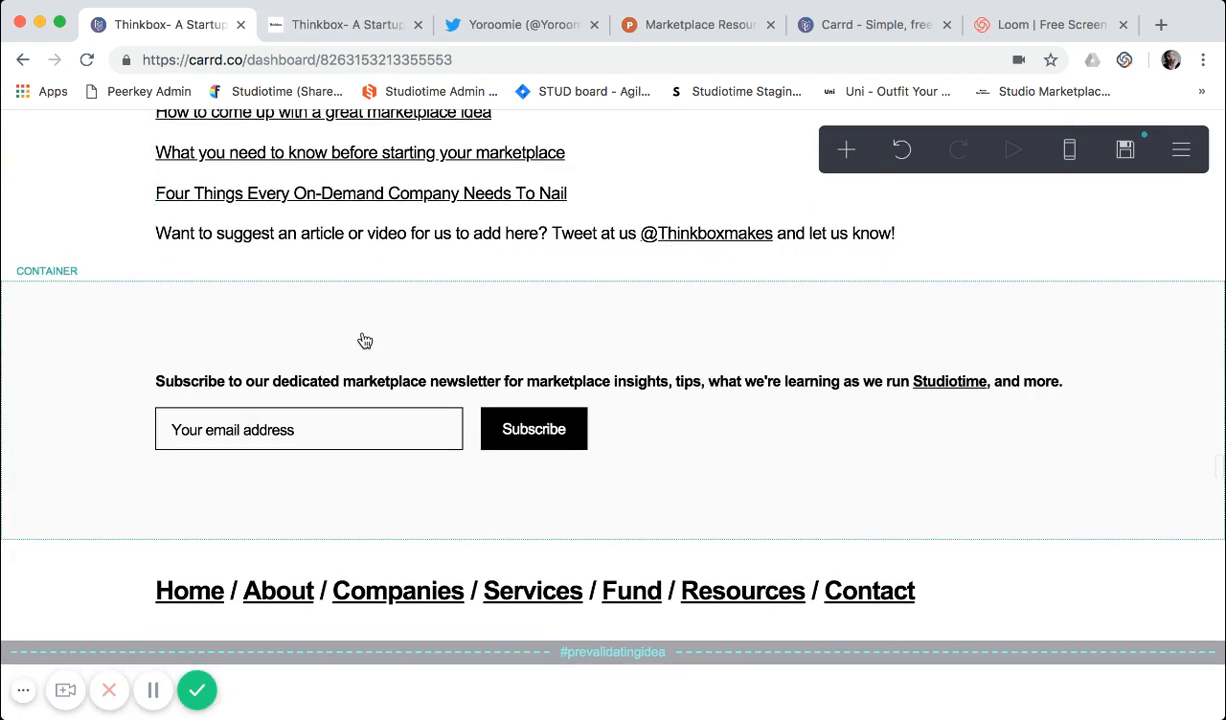
{"action": "scroll", "coordinate": [365, 340], "scroll_direction": "down", "scroll_amount": 1}
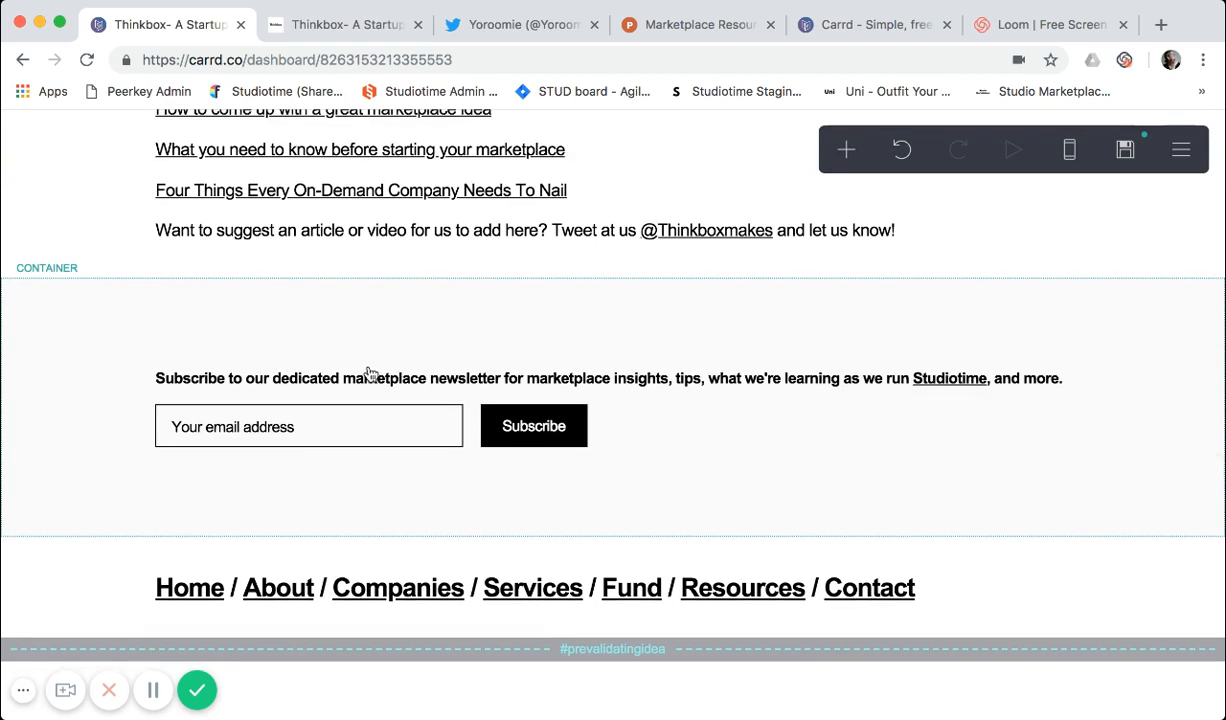
Examine the Pre-Validating Marketplace Resources section, including its #prevalidatingidea section break, back button, heading, article links and newsletter signup
{"action": "scroll", "coordinate": [378, 580], "scroll_direction": "down", "scroll_amount": 1}
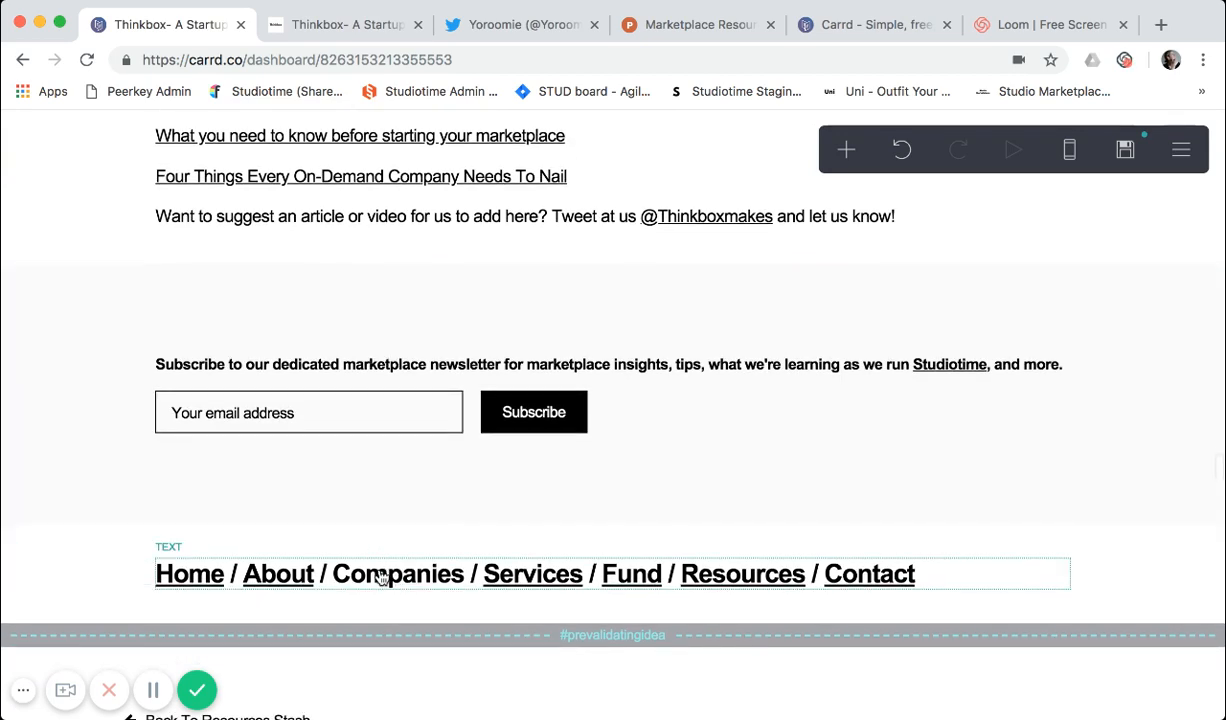
{"action": "scroll", "coordinate": [381, 578], "scroll_direction": "down", "scroll_amount": 5}
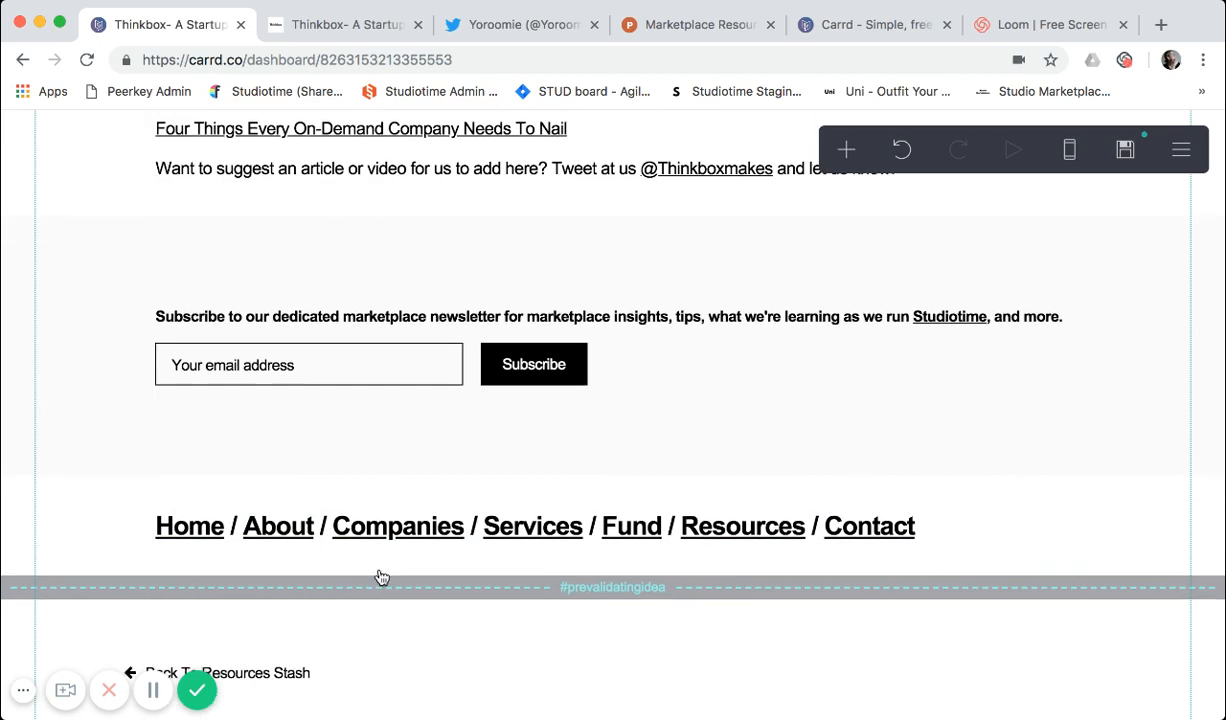
{"action": "scroll", "coordinate": [381, 578], "scroll_direction": "down", "scroll_amount": 6}
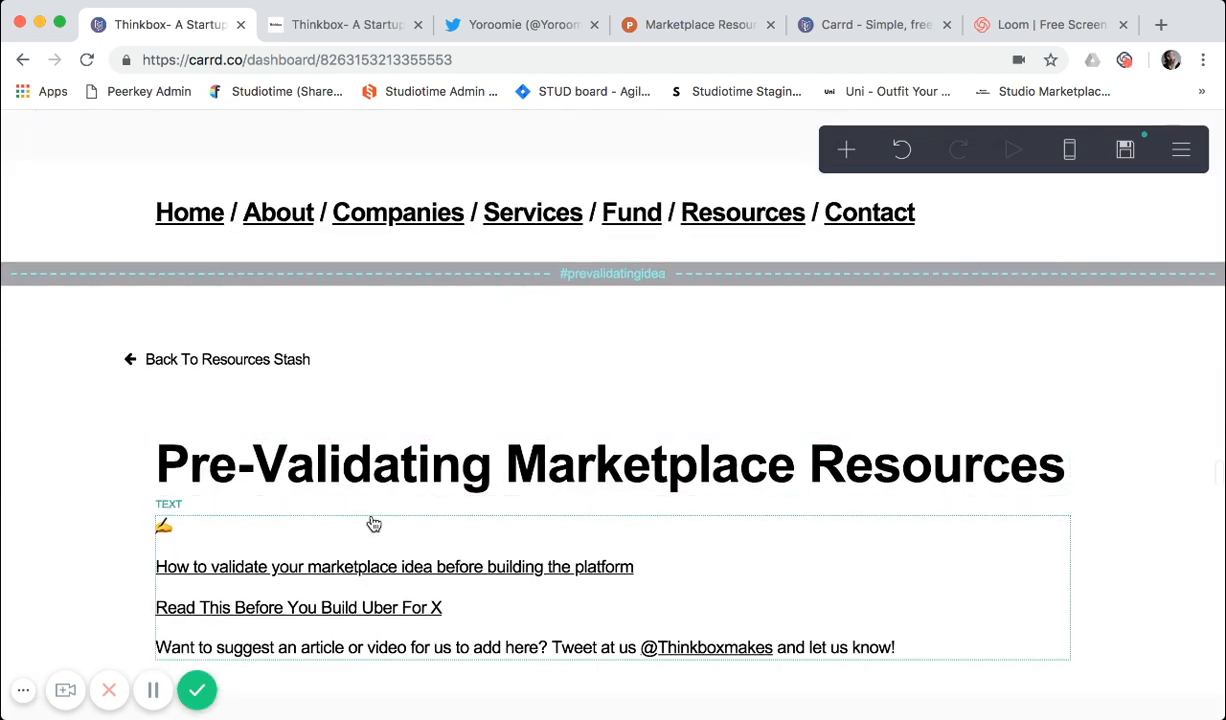
{"action": "scroll", "coordinate": [370, 497], "scroll_direction": "down", "scroll_amount": 7}
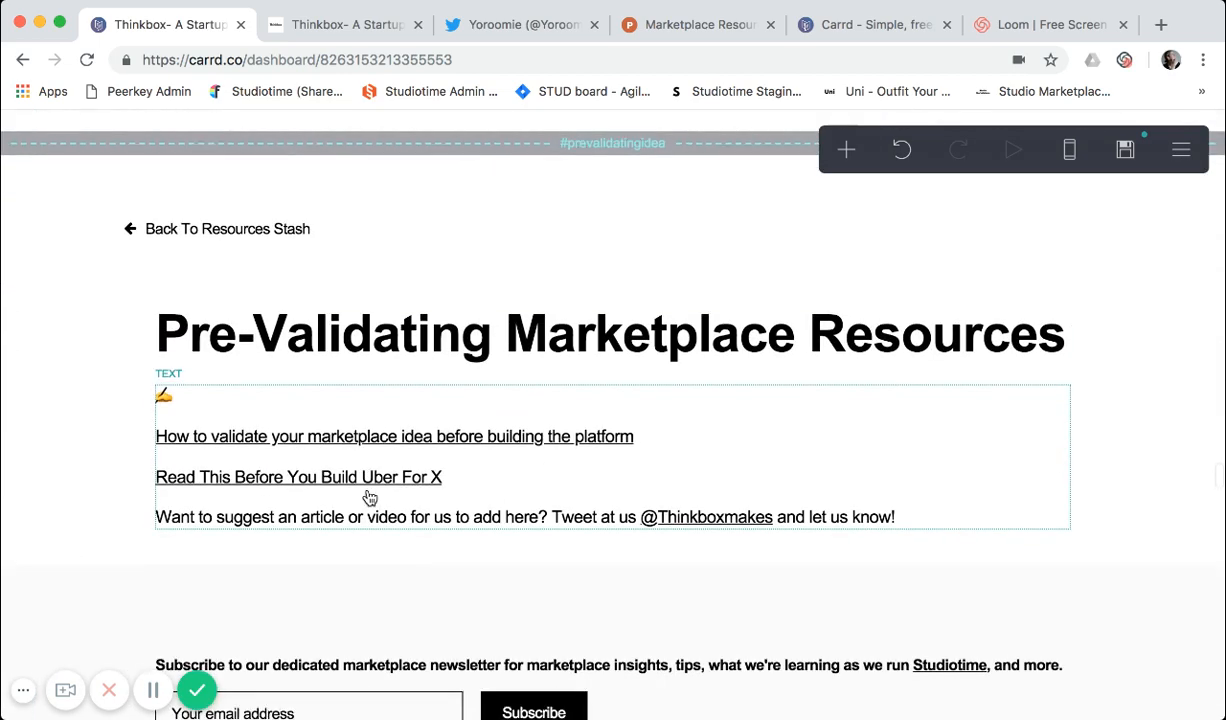
{"action": "scroll", "coordinate": [370, 497], "scroll_direction": "down", "scroll_amount": 3}
{"action": "scroll", "coordinate": [370, 497], "scroll_direction": "up", "scroll_amount": 6}
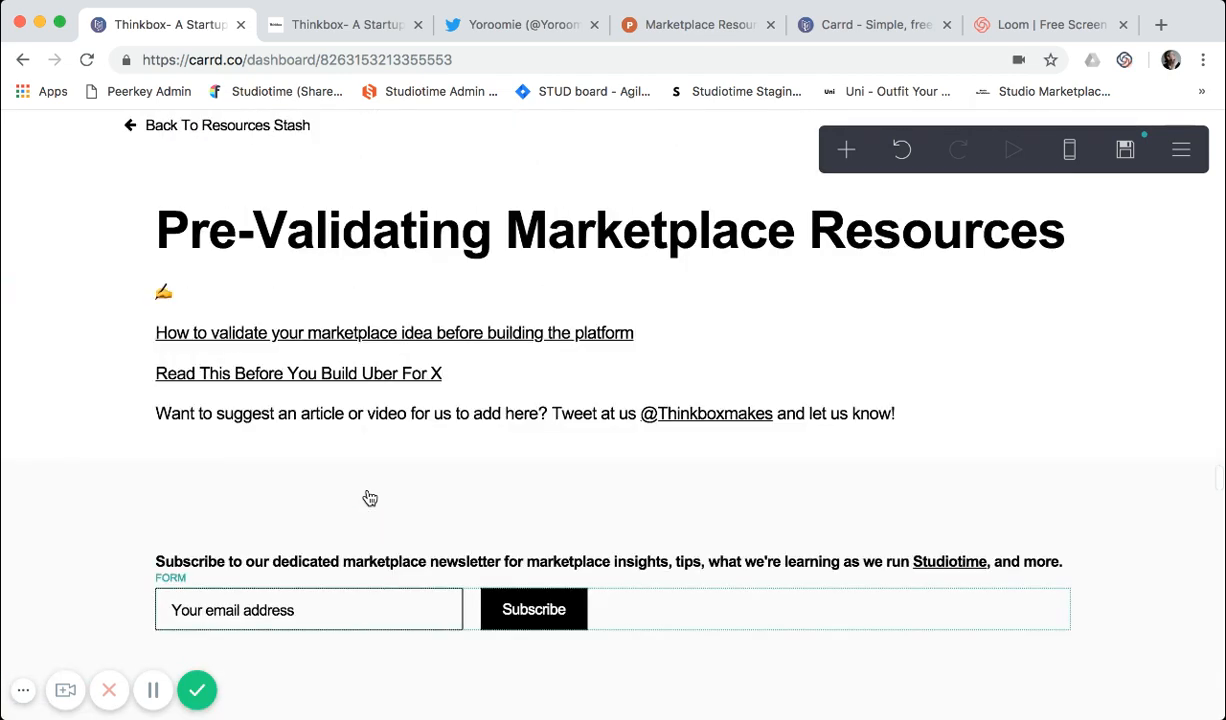
{"action": "scroll", "coordinate": [370, 497], "scroll_direction": "up", "scroll_amount": 3}
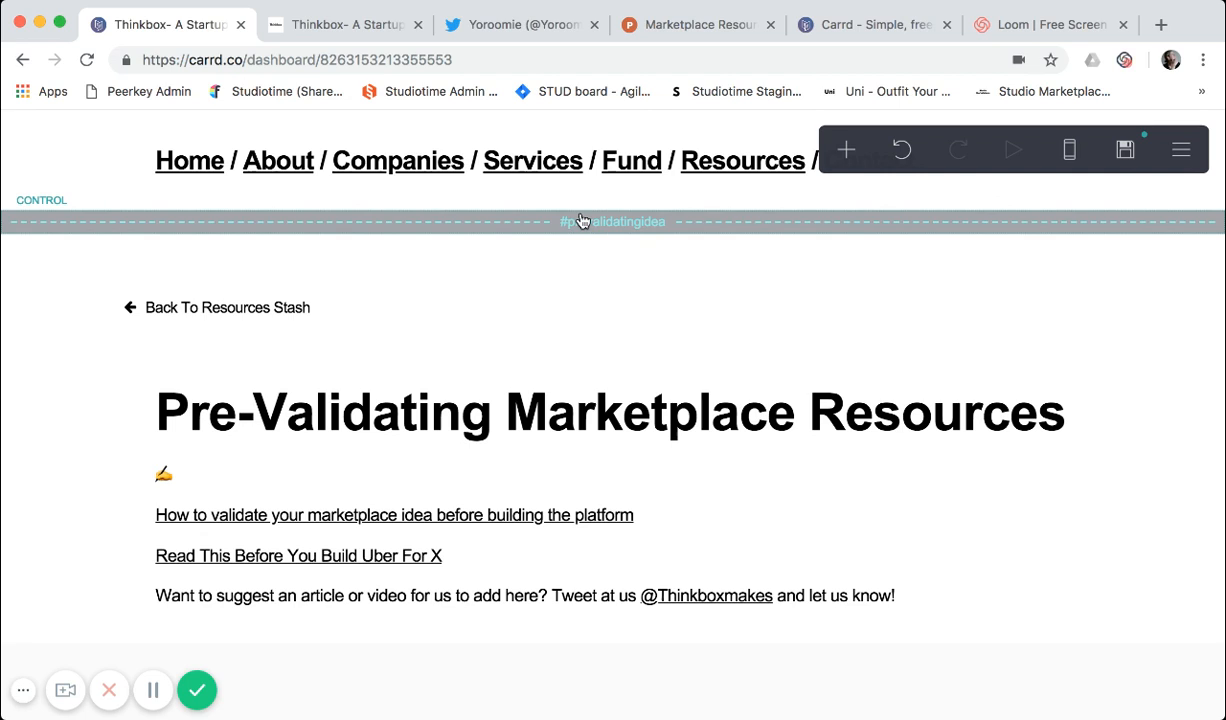
{"action": "scroll", "coordinate": [586, 351], "scroll_direction": "down", "scroll_amount": 1}
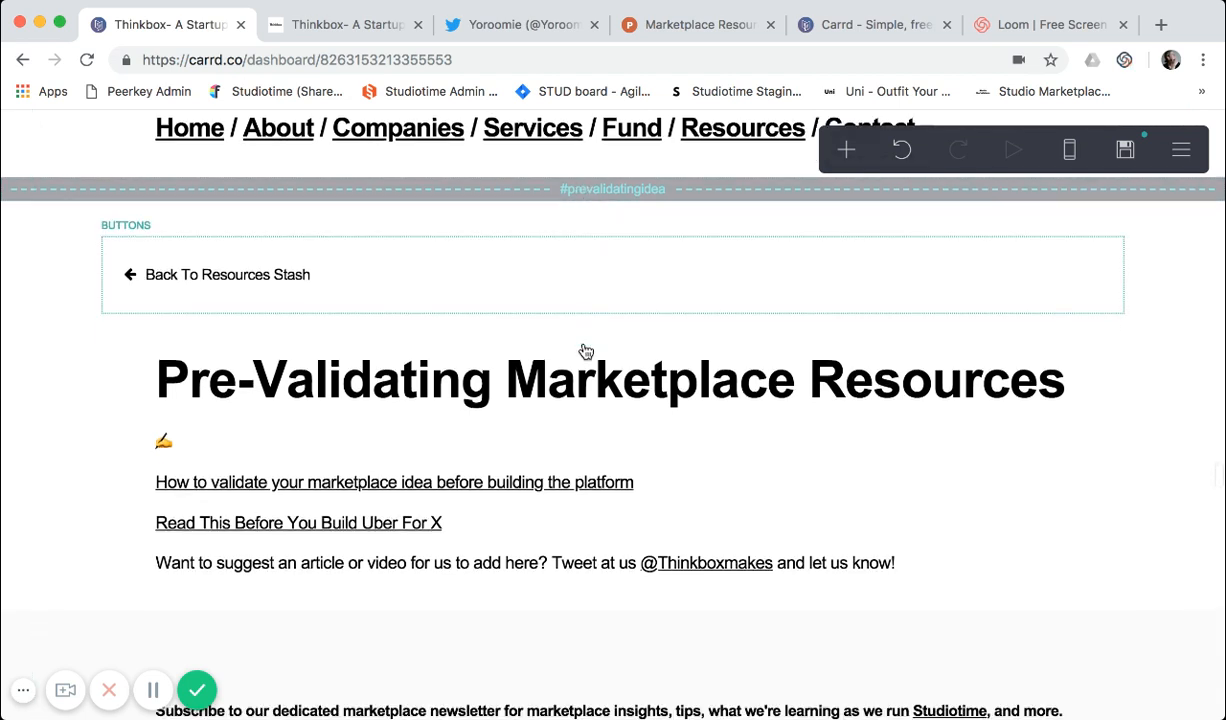
{"action": "scroll", "coordinate": [583, 345], "scroll_direction": "down", "scroll_amount": 2}
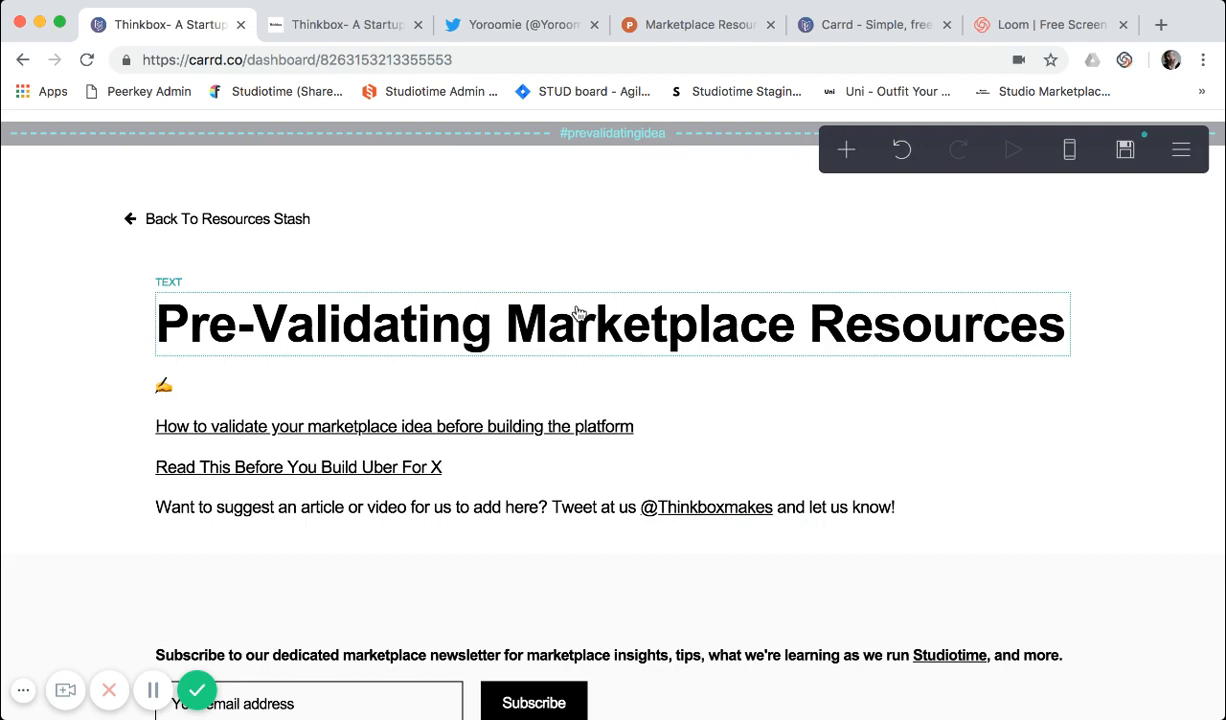
Examine the Markdown article and video links in the Building A Marketplace MVP Resources text element, and close its settings
{"action": "scroll", "coordinate": [578, 313], "scroll_direction": "down", "scroll_amount": 10}
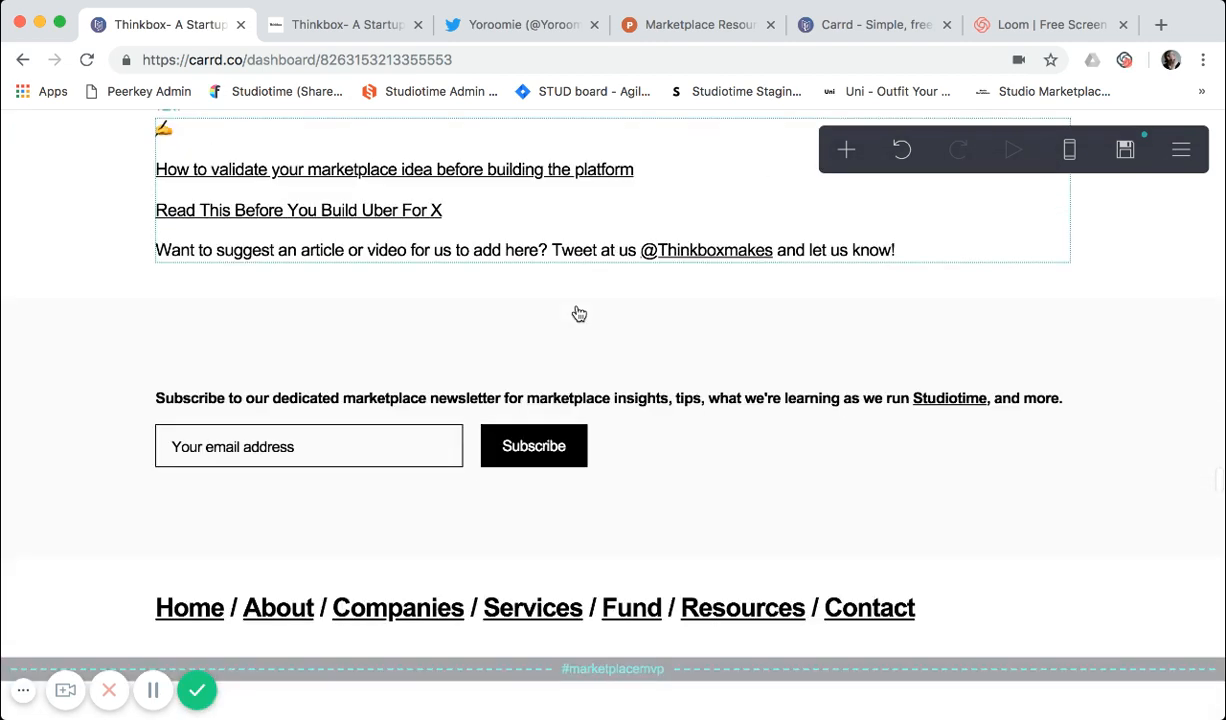
{"action": "scroll", "coordinate": [578, 313], "scroll_direction": "down", "scroll_amount": 2}
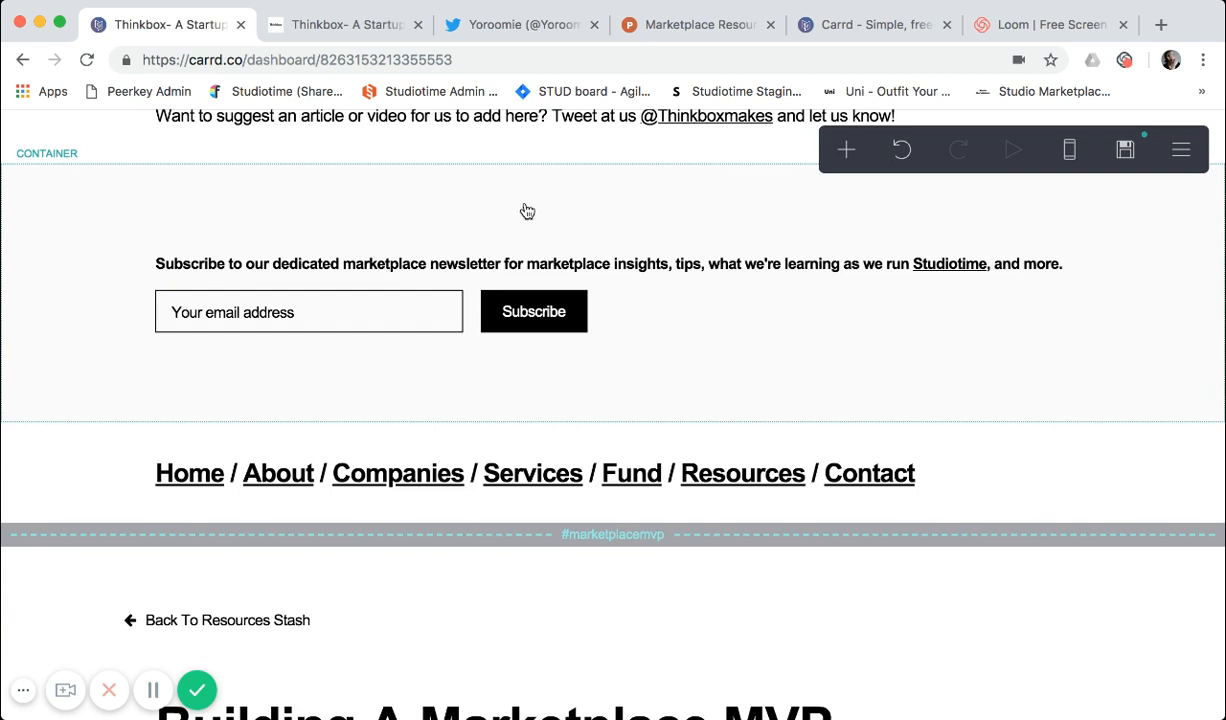
{"action": "scroll", "coordinate": [527, 211], "scroll_direction": "down", "scroll_amount": 1}
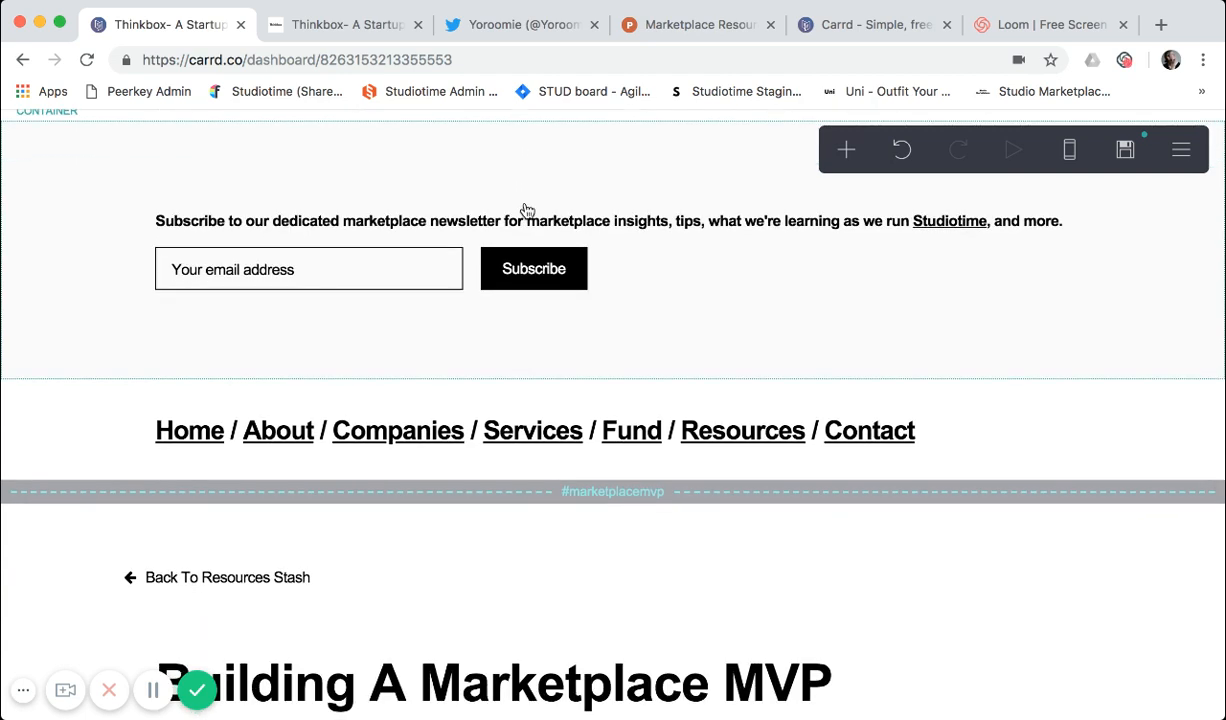
{"action": "scroll", "coordinate": [527, 211], "scroll_direction": "down", "scroll_amount": 3}
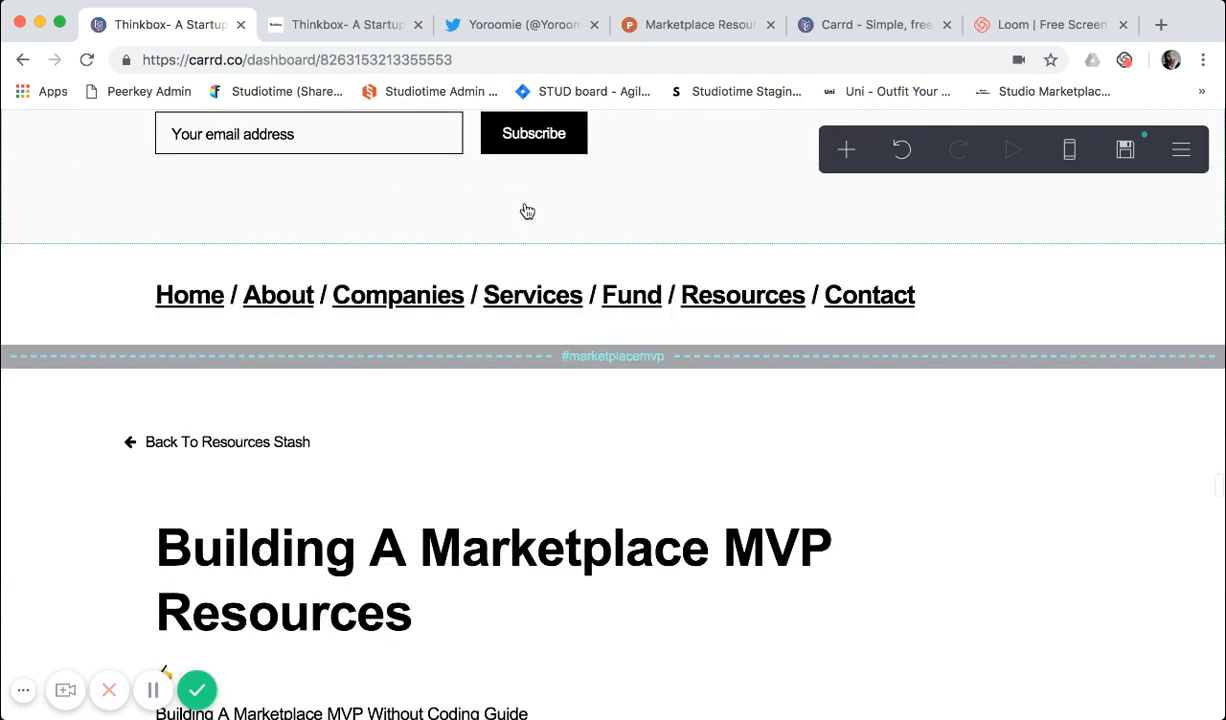
{"action": "scroll", "coordinate": [527, 211], "scroll_direction": "down", "scroll_amount": 6}
{"action": "scroll", "coordinate": [534, 279], "scroll_direction": "down", "scroll_amount": 2}
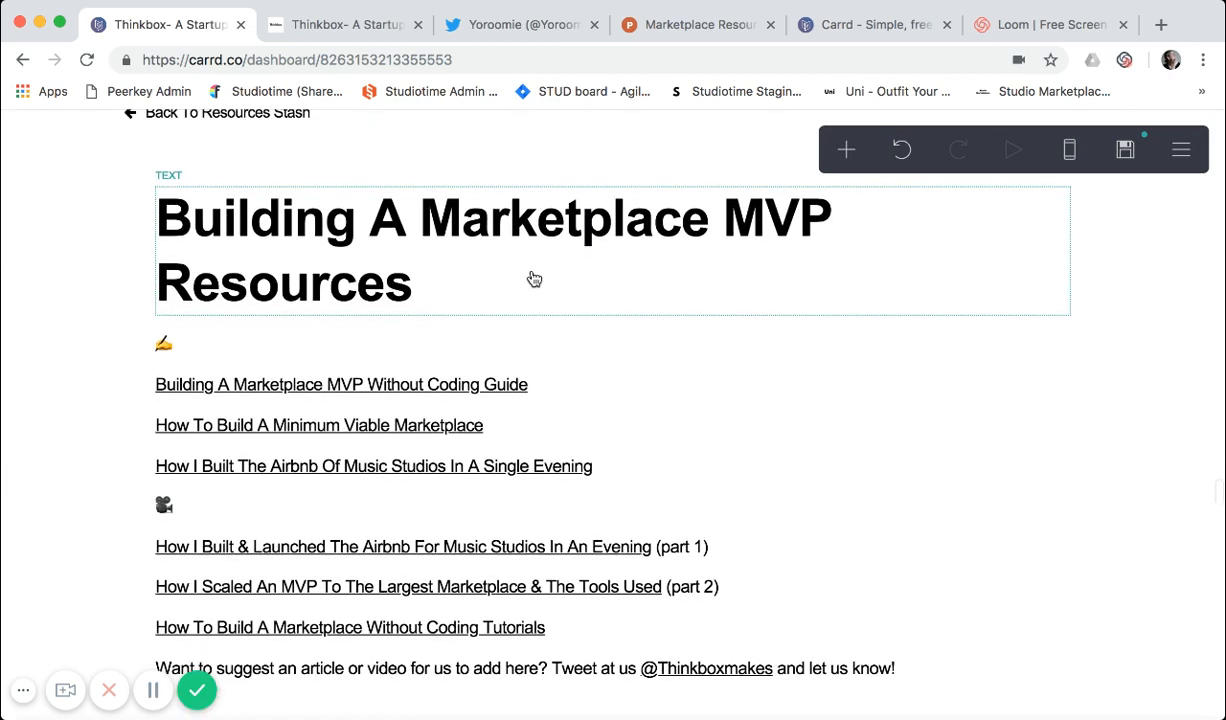
{"action": "scroll", "coordinate": [534, 279], "scroll_direction": "down", "scroll_amount": 1}
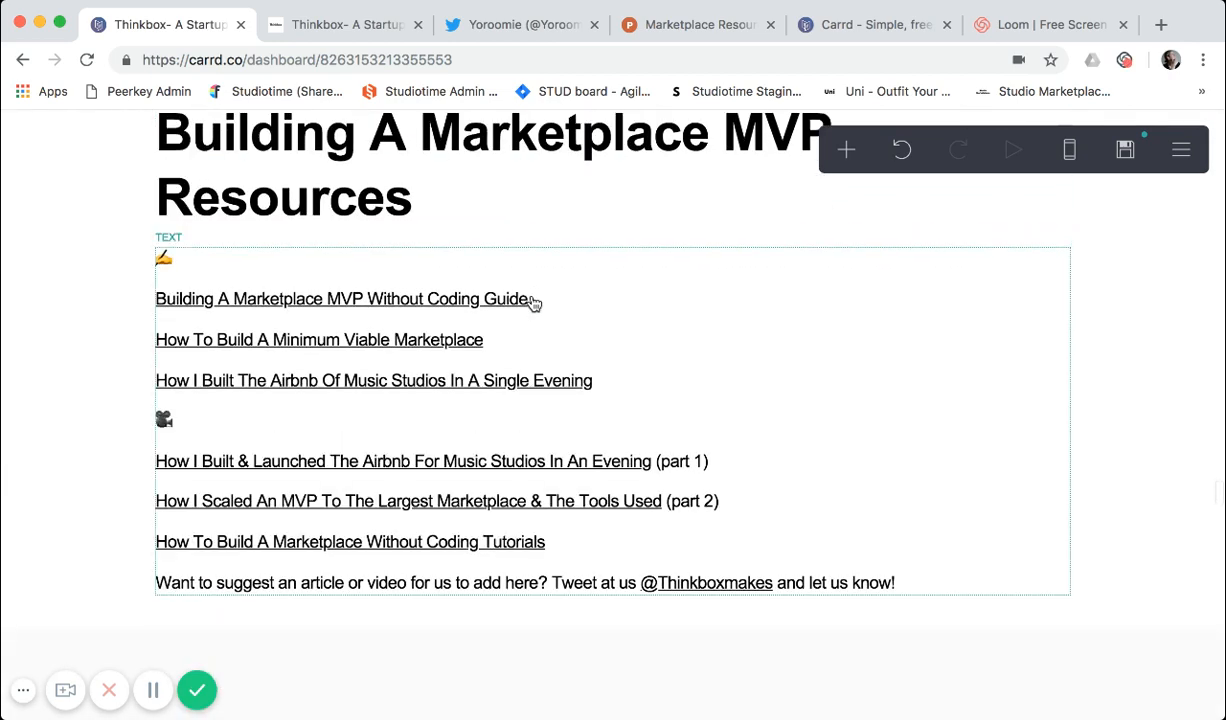
{"action": "left_click", "coordinate": [548, 430]}
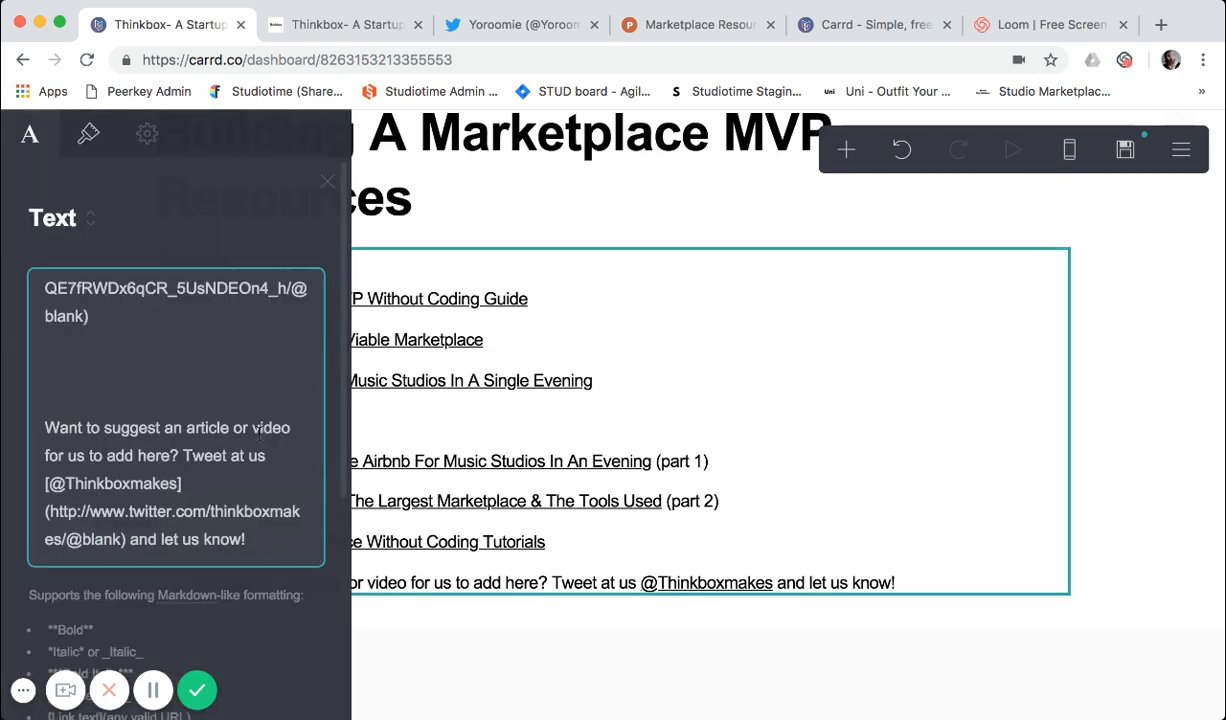
{"action": "scroll", "coordinate": [259, 433], "scroll_direction": "up", "scroll_amount": 10}
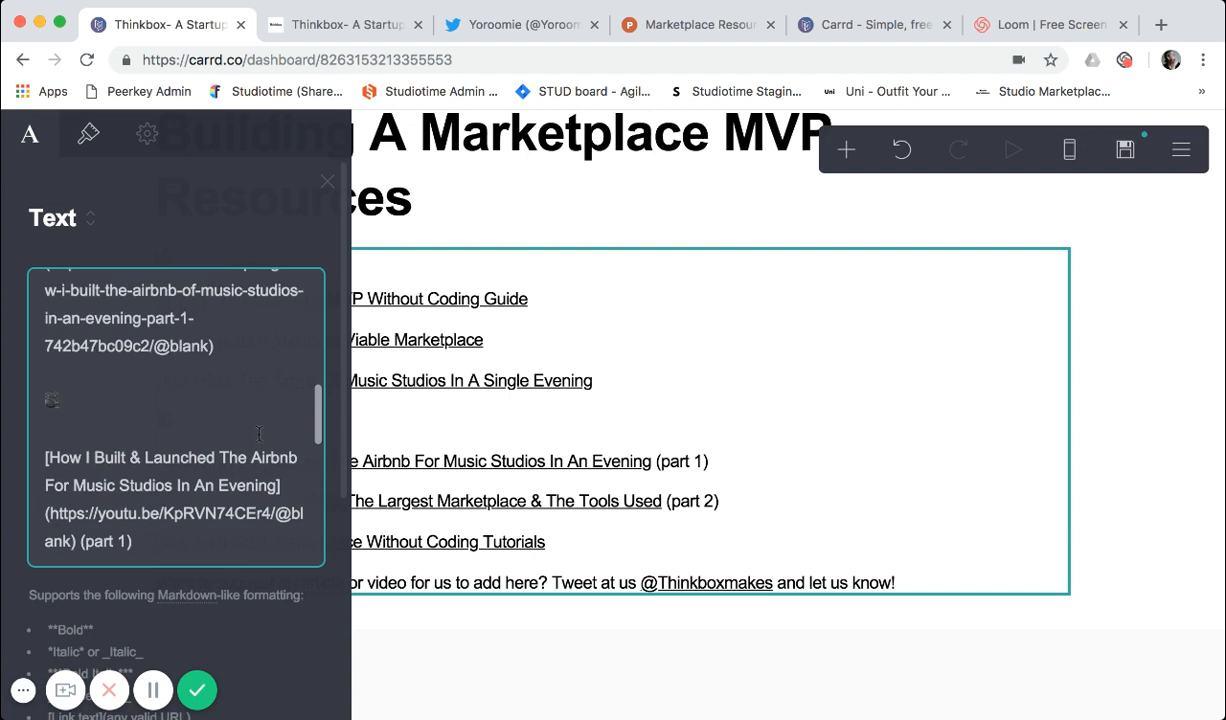
{"action": "left_click", "coordinate": [327, 182]}
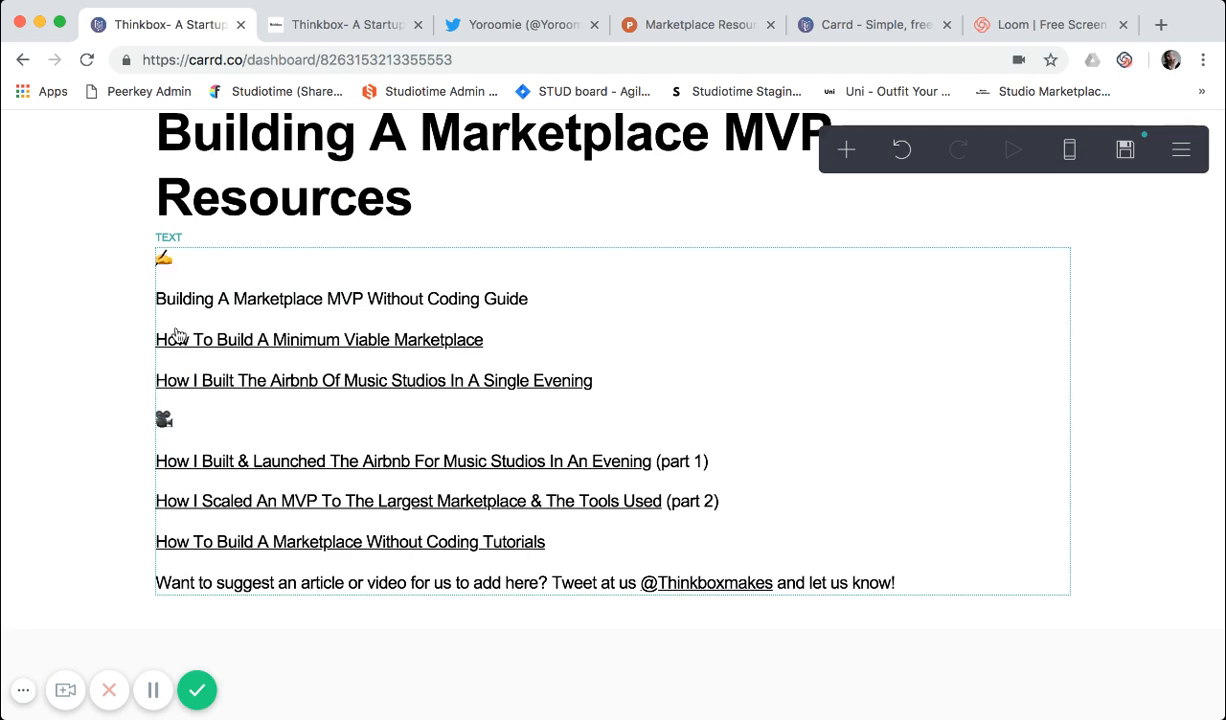
Compare the layouts of the launch, supply and demand, Sharetribe customization, scaling and other marketplace resources sections
{"action": "scroll", "coordinate": [185, 440], "scroll_direction": "down", "scroll_amount": 5}
{"action": "scroll", "coordinate": [189, 448], "scroll_direction": "down", "scroll_amount": 9}
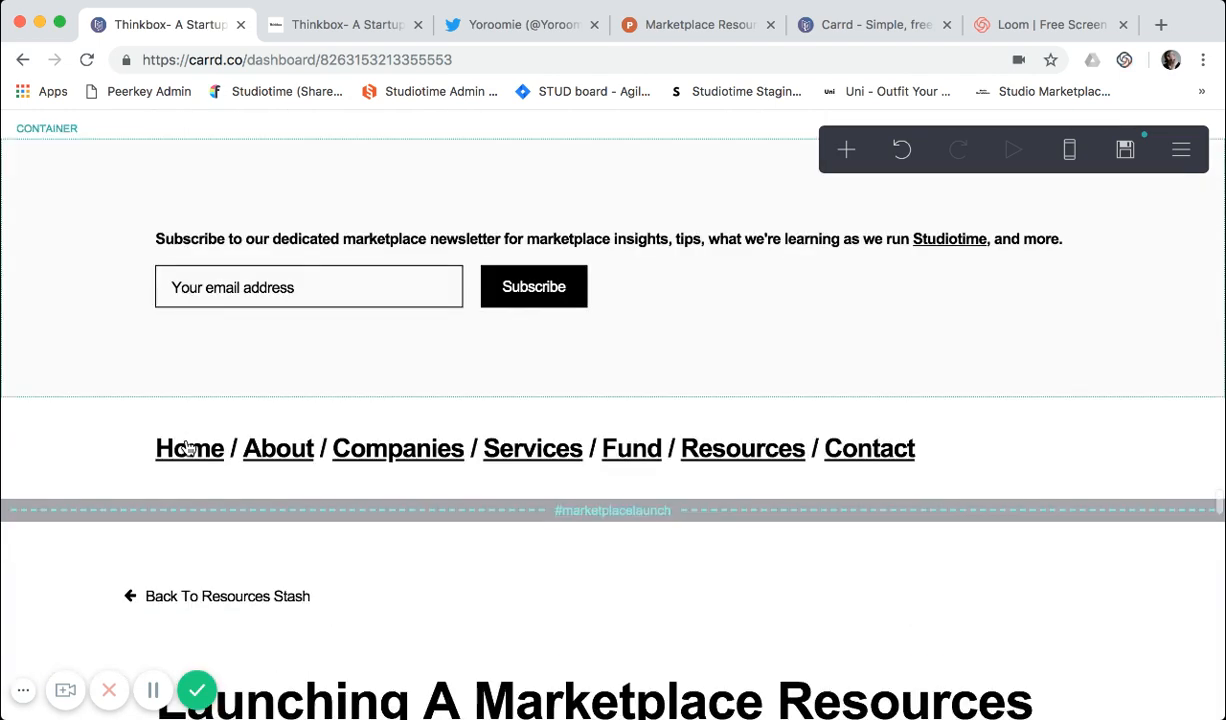
{"action": "scroll", "coordinate": [189, 448], "scroll_direction": "down", "scroll_amount": 7}
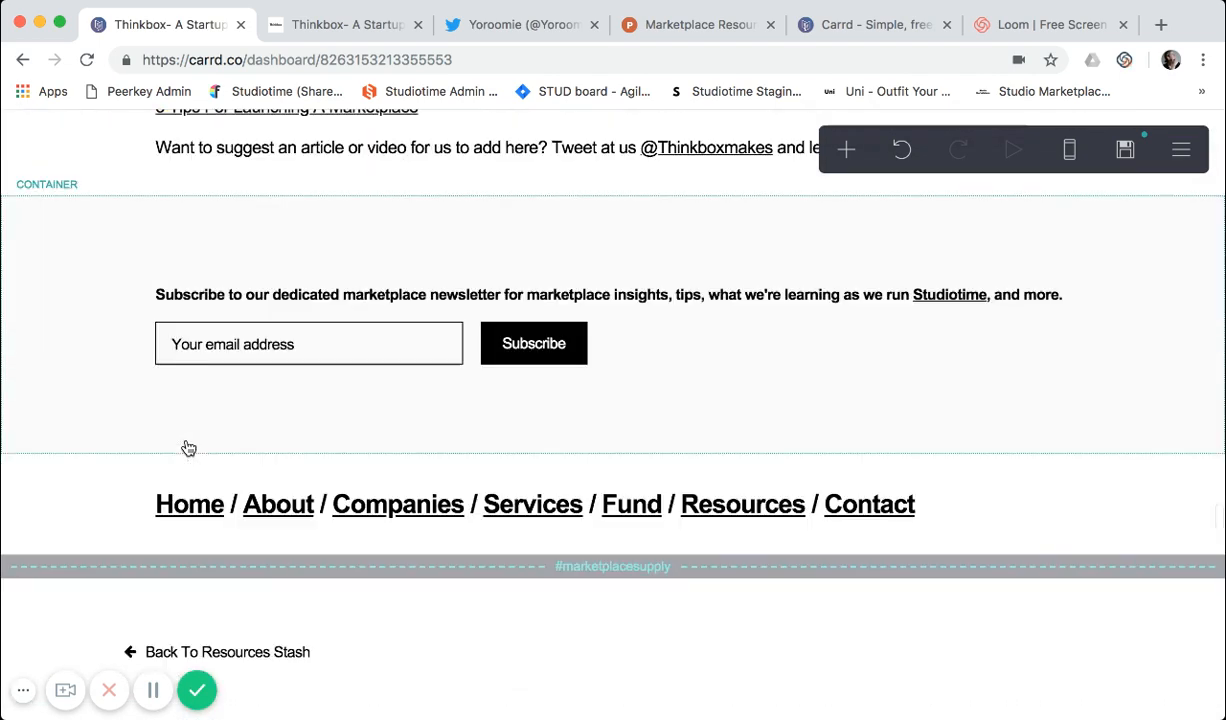
{"action": "scroll", "coordinate": [189, 448], "scroll_direction": "down", "scroll_amount": 6}
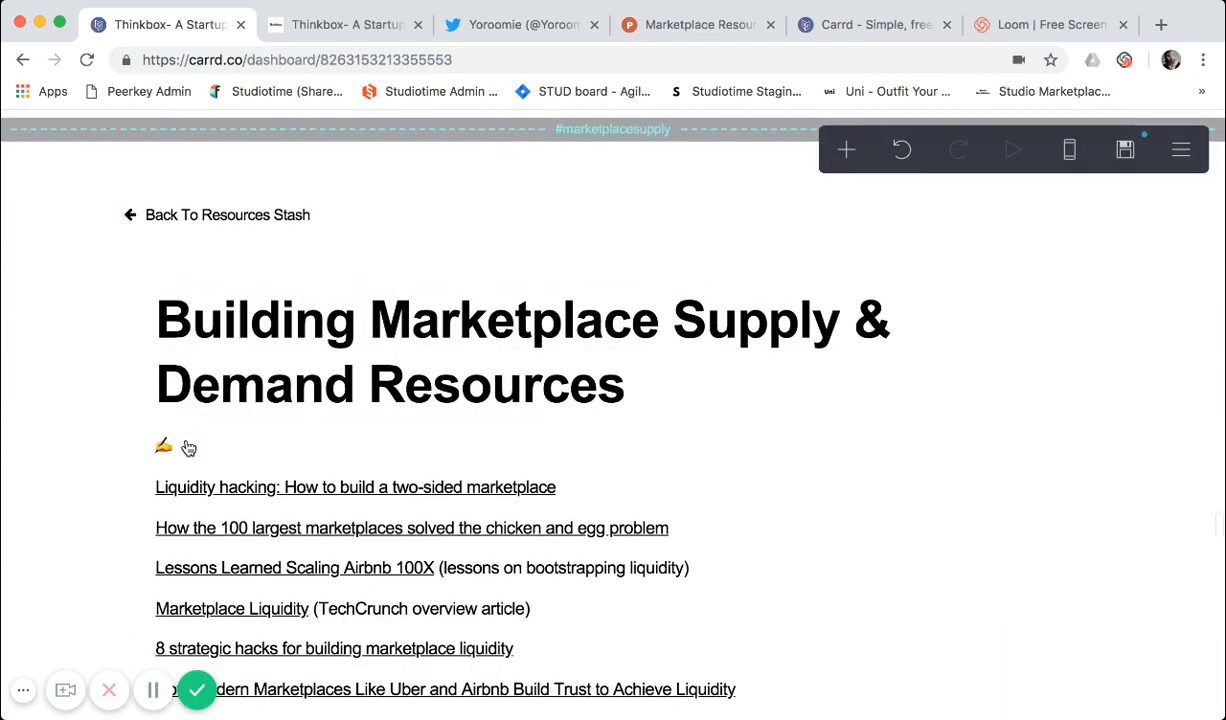
{"action": "scroll", "coordinate": [189, 448], "scroll_direction": "down", "scroll_amount": 7}
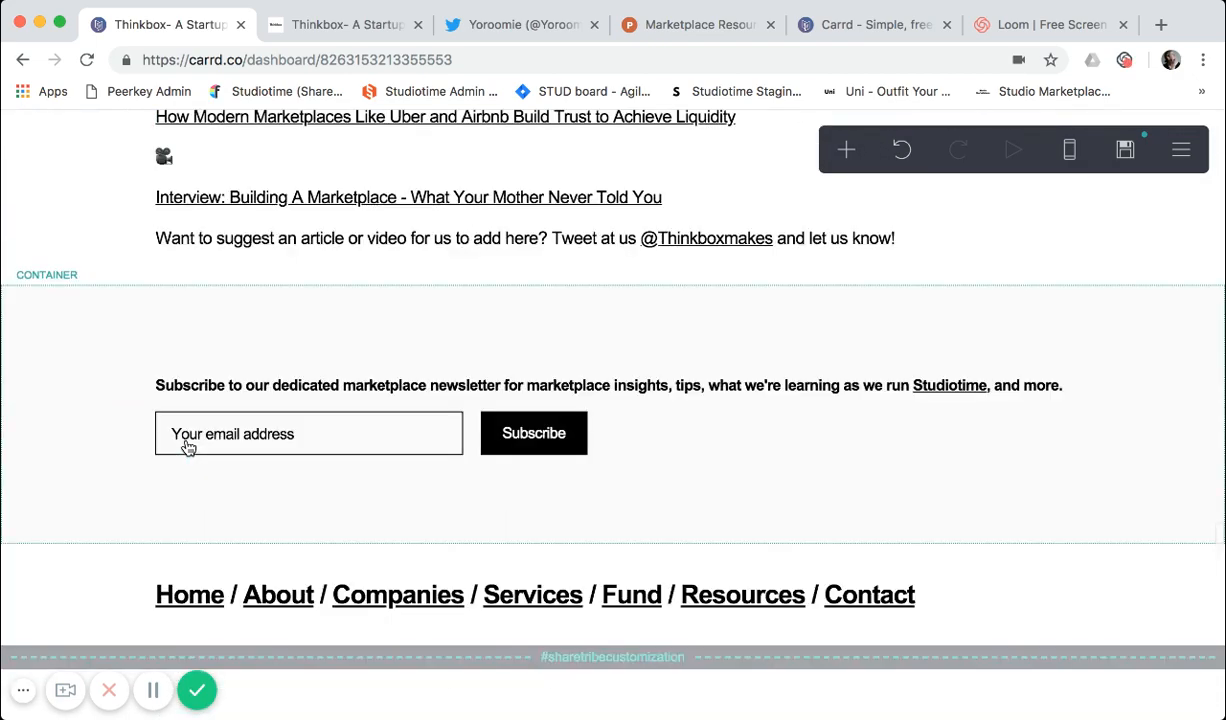
{"action": "scroll", "coordinate": [189, 448], "scroll_direction": "down", "scroll_amount": 4}
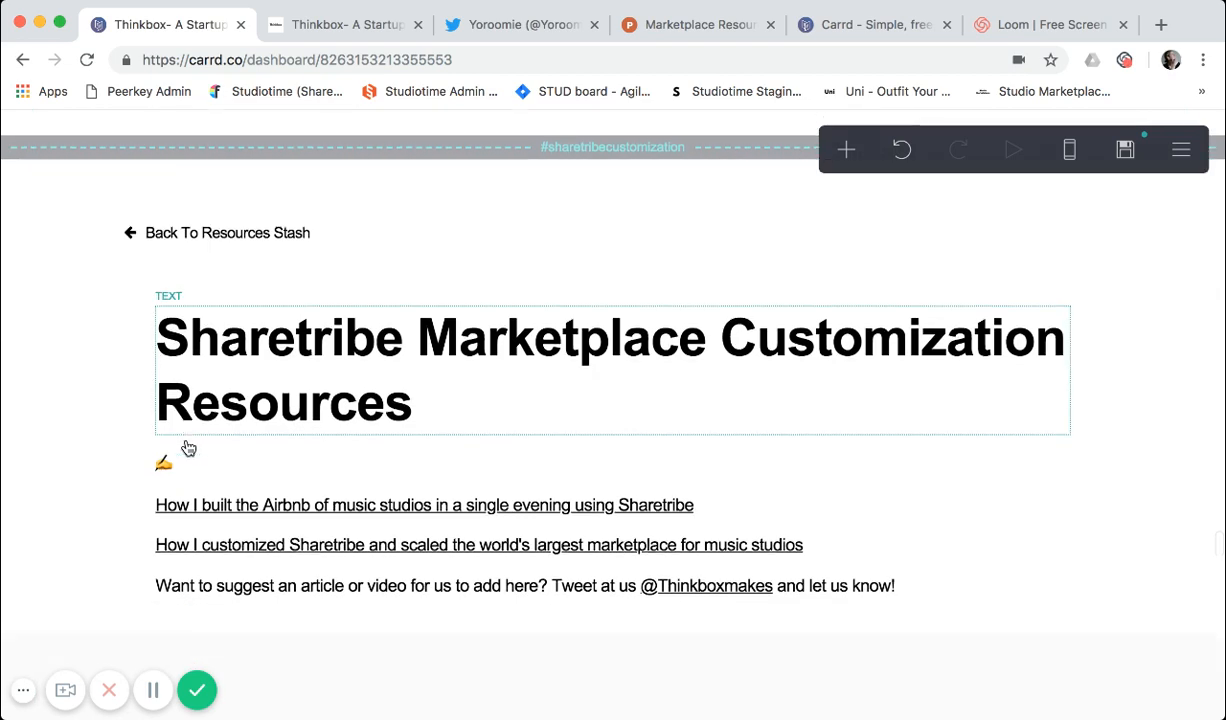
{"action": "scroll", "coordinate": [189, 448], "scroll_direction": "down", "scroll_amount": 6}
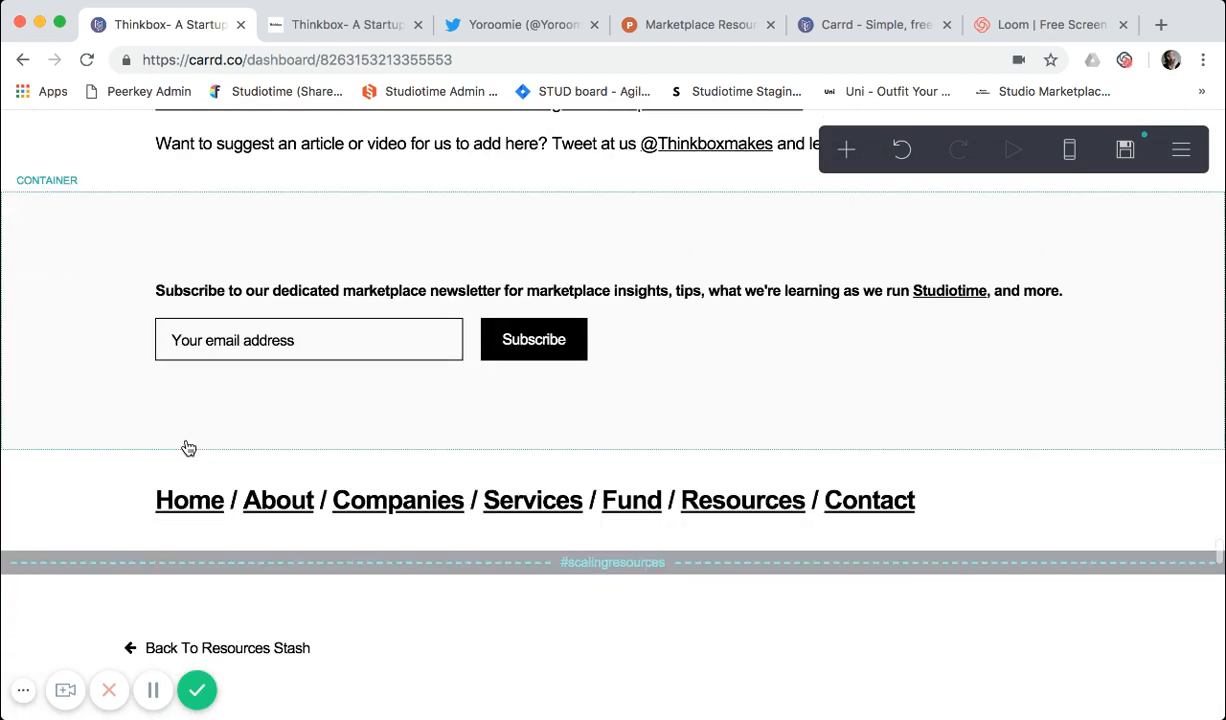
{"action": "scroll", "coordinate": [189, 448], "scroll_direction": "down", "scroll_amount": 5}
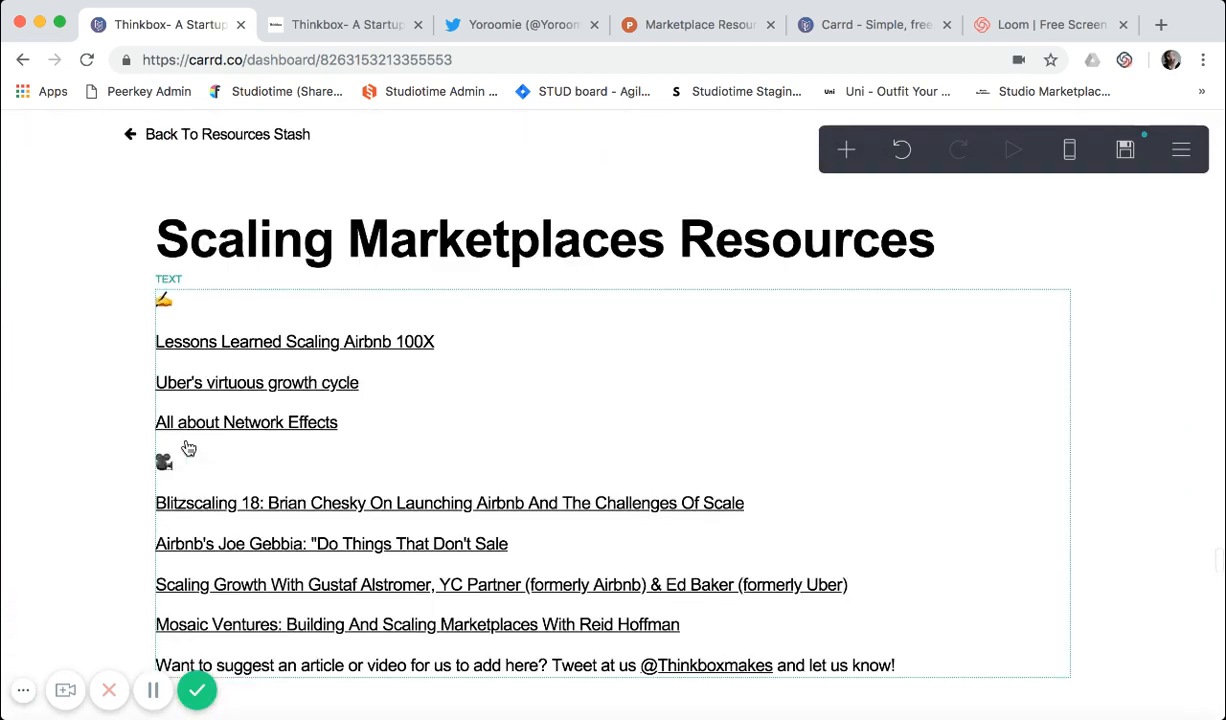
{"action": "scroll", "coordinate": [189, 448], "scroll_direction": "down", "scroll_amount": 9}
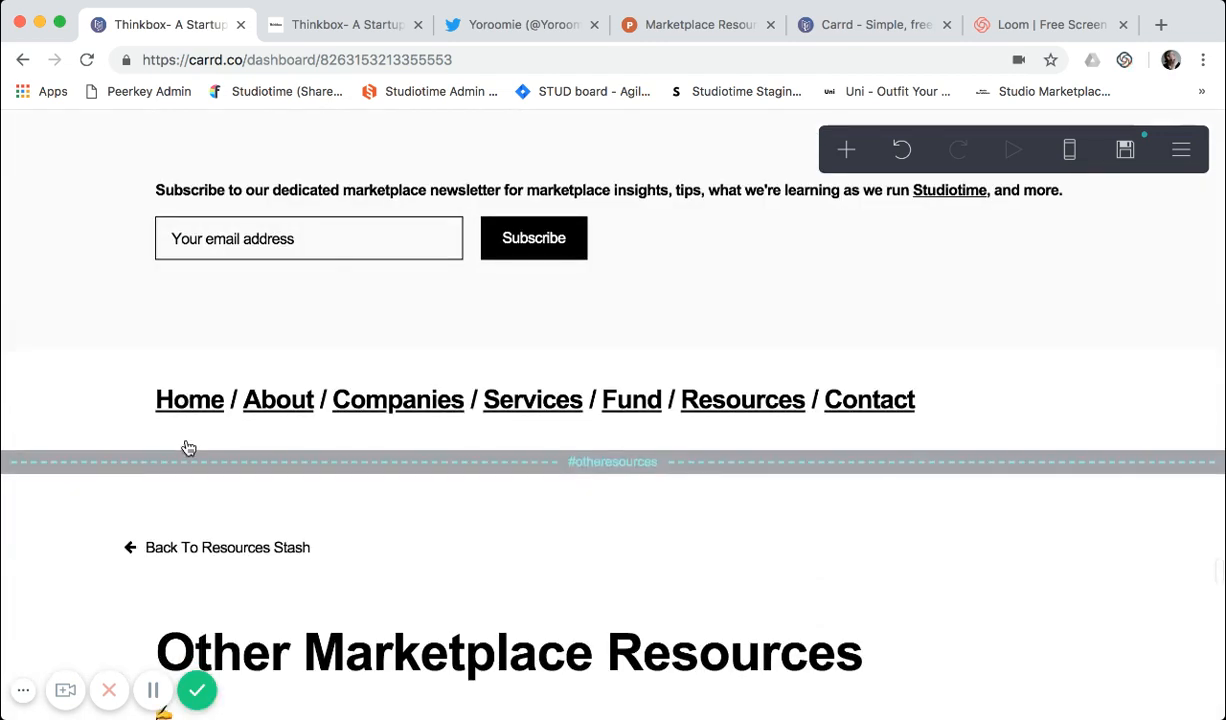
{"action": "scroll", "coordinate": [189, 448], "scroll_direction": "down", "scroll_amount": 8}
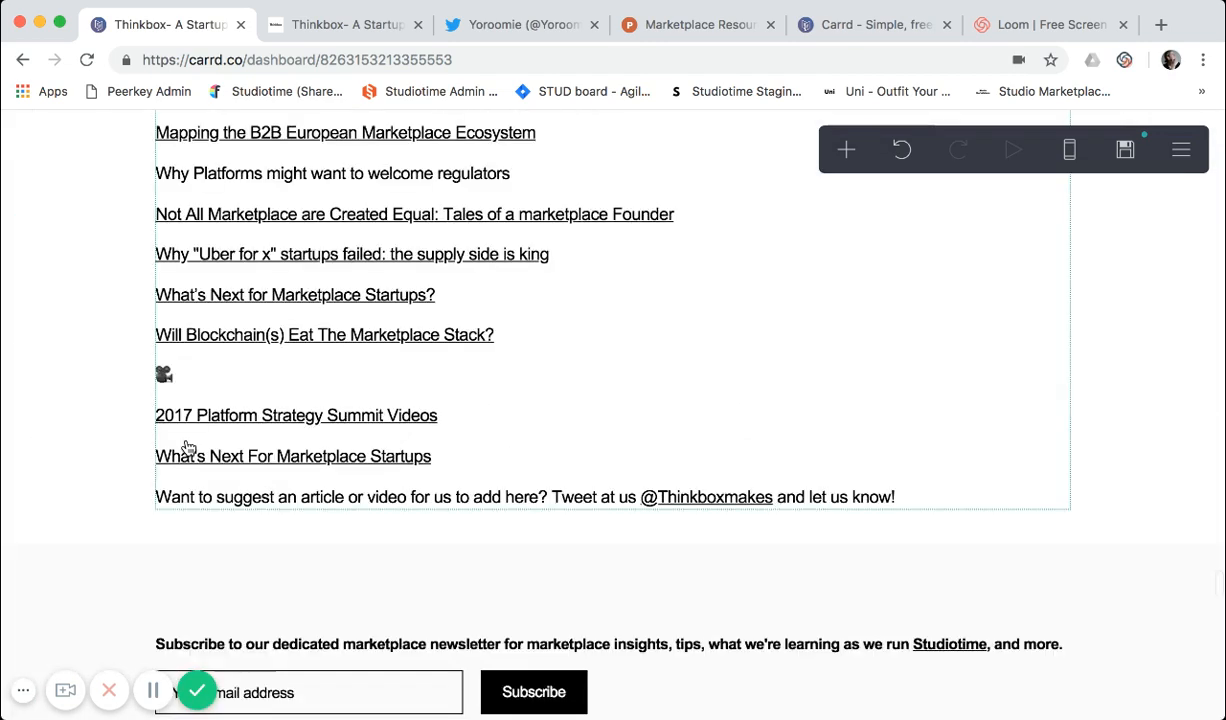
Examine the Marketplace Tools section with its #marketplacetools section break, back button and linked tool descriptions
{"action": "scroll", "coordinate": [191, 358], "scroll_direction": "down", "scroll_amount": 2}
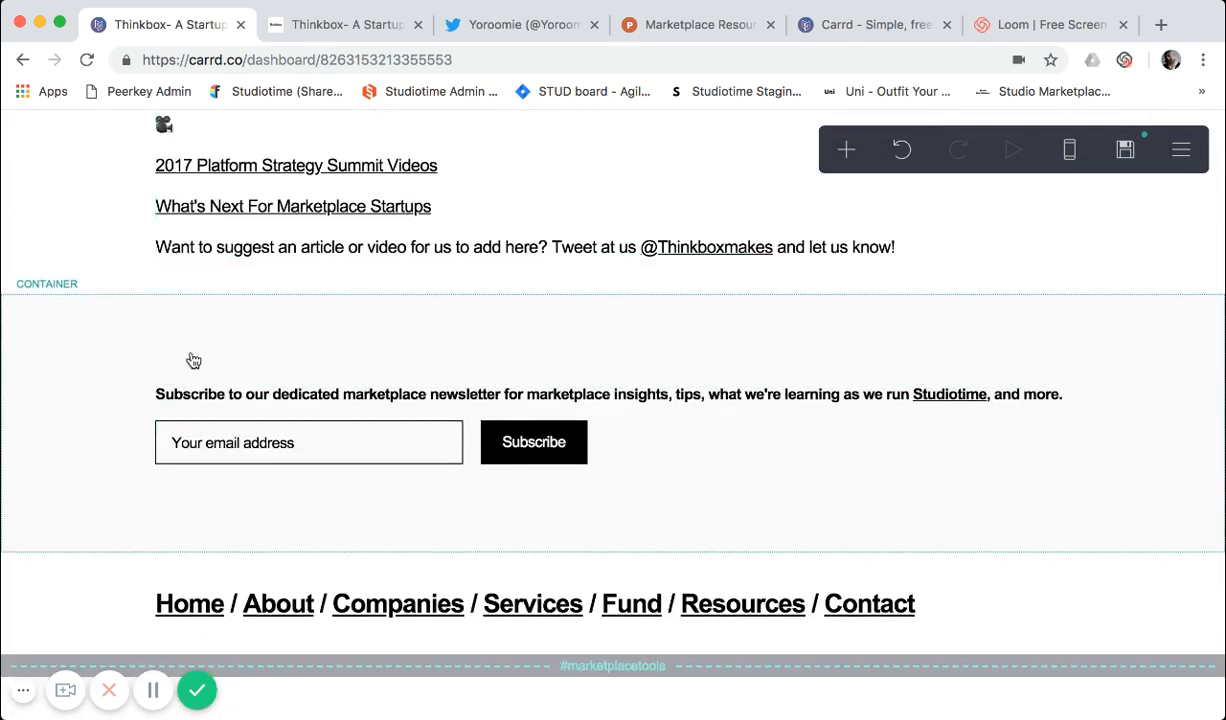
{"action": "scroll", "coordinate": [193, 358], "scroll_direction": "down", "scroll_amount": 4}
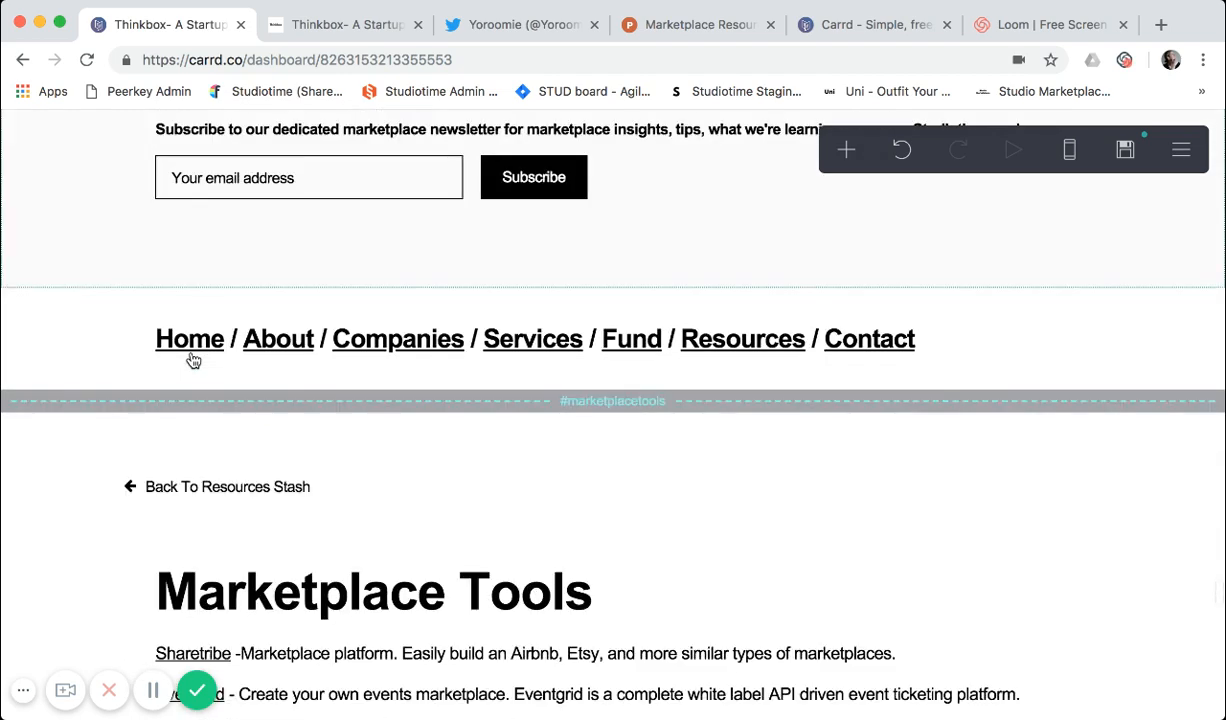
{"action": "scroll", "coordinate": [193, 358], "scroll_direction": "down", "scroll_amount": 4}
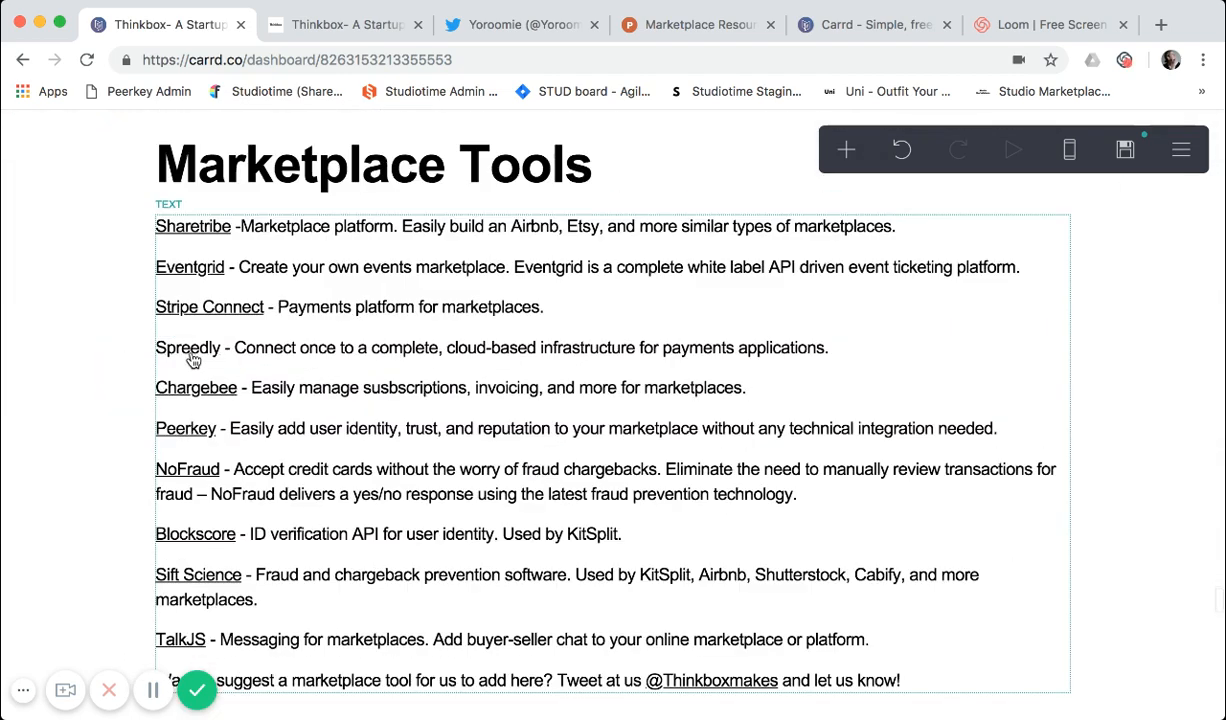
{"action": "scroll", "coordinate": [193, 358], "scroll_direction": "up", "scroll_amount": 1}
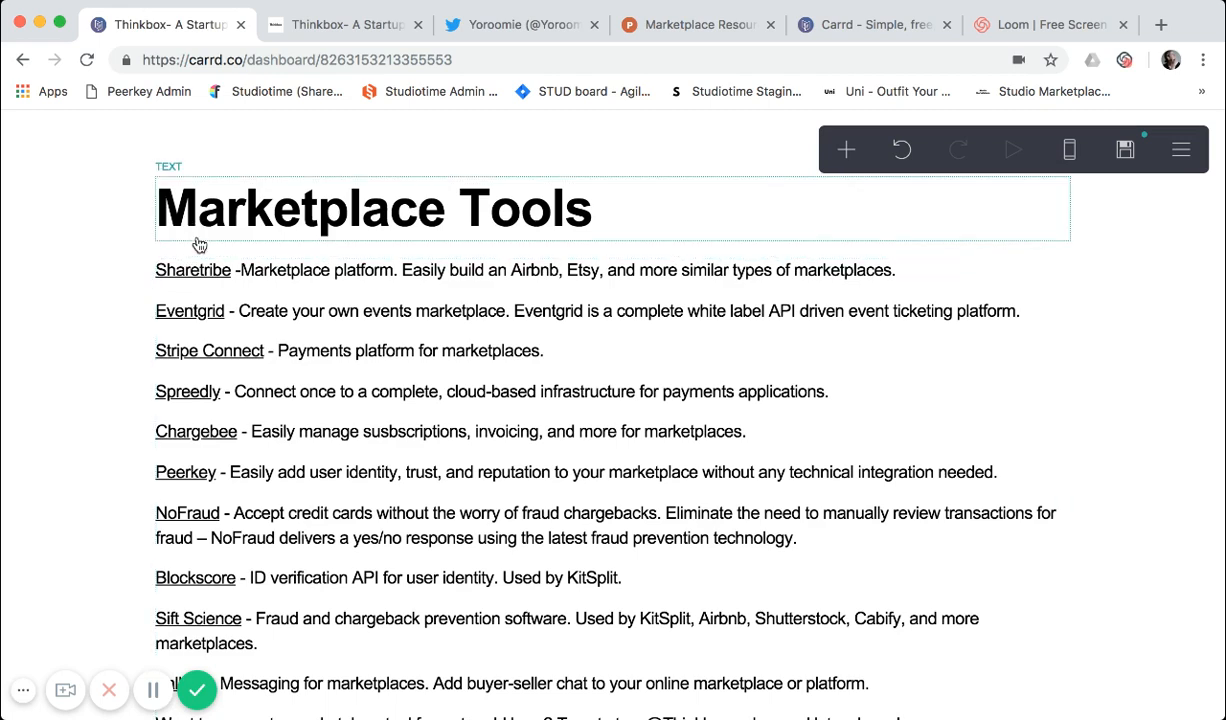
Switch to the live Thinkbox site, return to the Marketplace Resource Stash and review its Marketplace Tools category
{"action": "left_click", "coordinate": [322, 24]}
{"action": "left_click", "coordinate": [262, 182]}
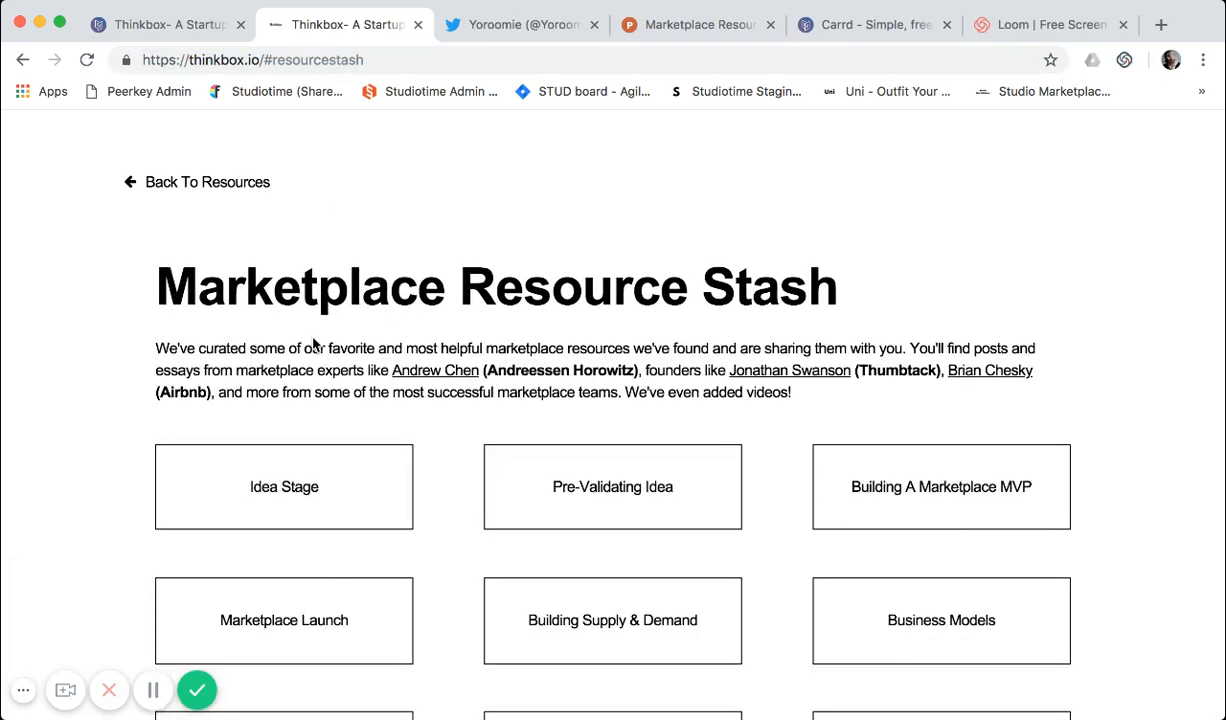
{"action": "scroll", "coordinate": [315, 342], "scroll_direction": "down", "scroll_amount": 5}
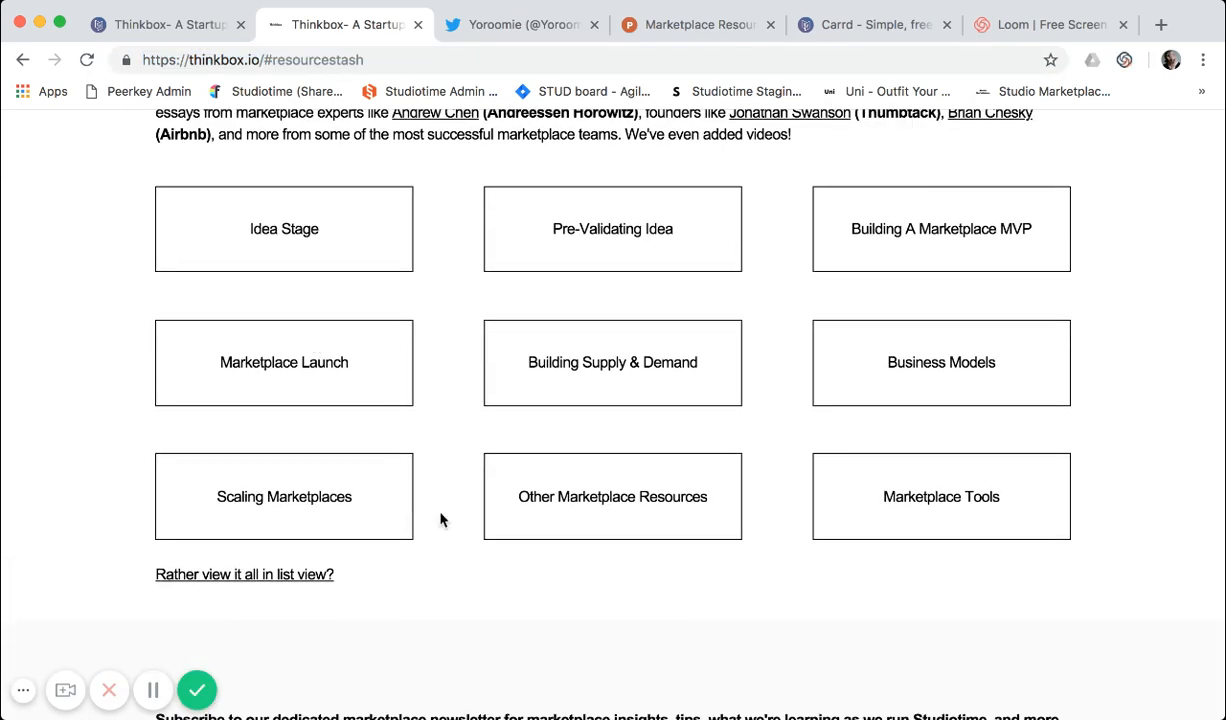
{"action": "left_click", "coordinate": [970, 526]}
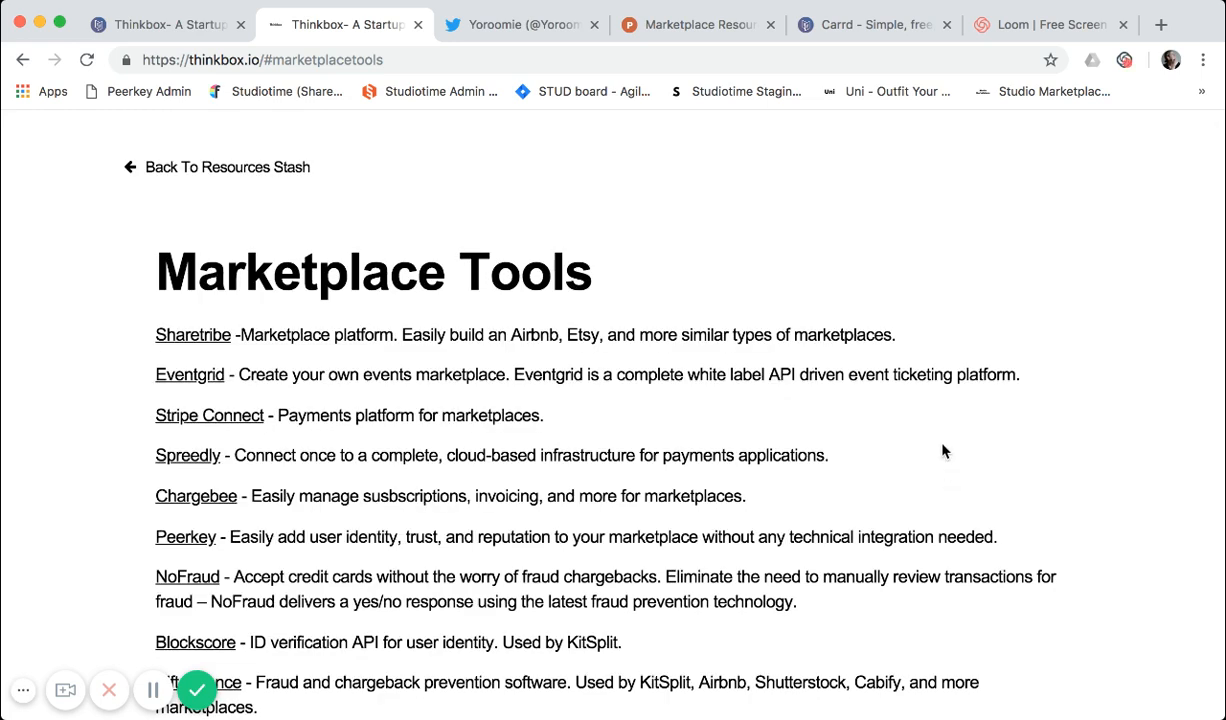
{"action": "scroll", "coordinate": [929, 381], "scroll_direction": "down", "scroll_amount": 1}
{"action": "scroll", "coordinate": [928, 380], "scroll_direction": "down", "scroll_amount": 4}
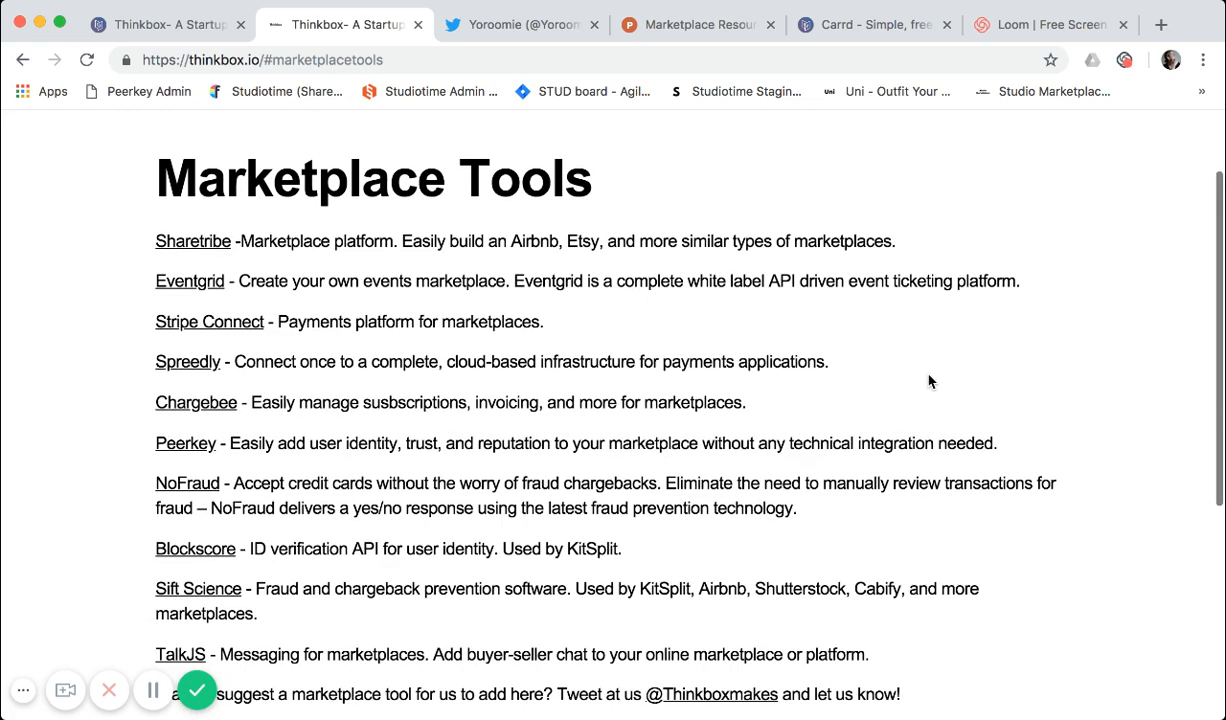
{"action": "scroll", "coordinate": [928, 370], "scroll_direction": "up", "scroll_amount": 1}
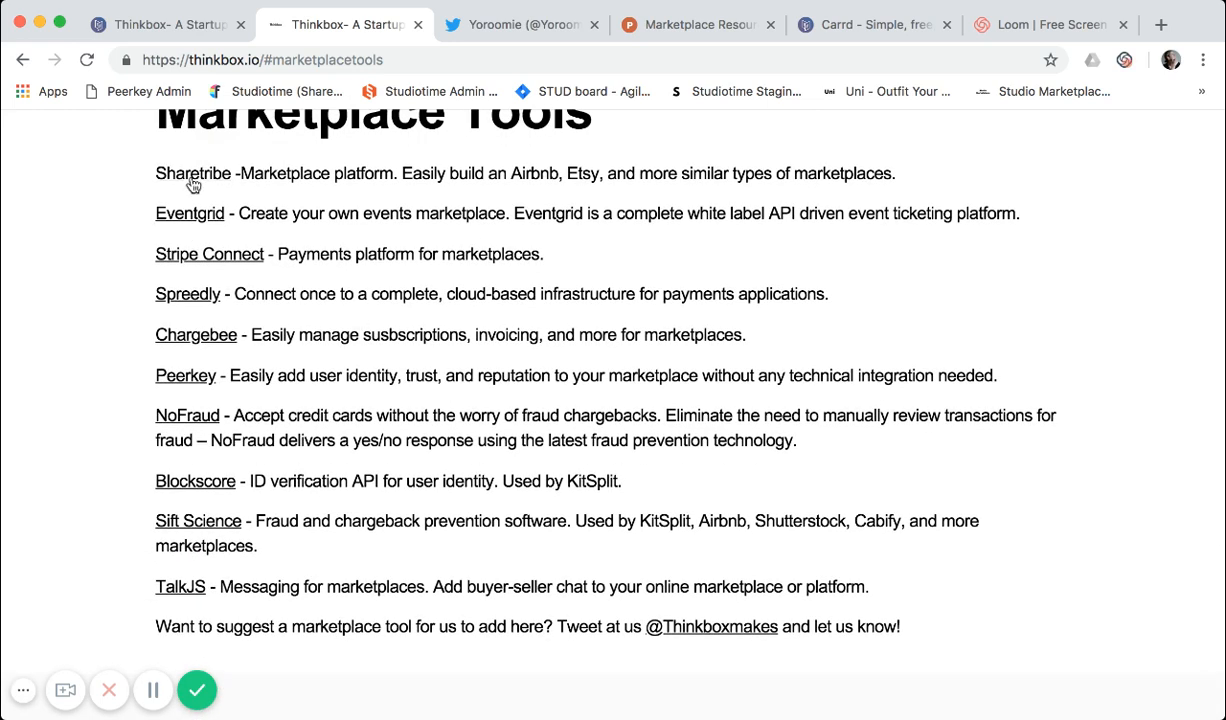
Return to the Carrd editor, examine the Markdown links in the Marketplace Tools text element, and close its settings
{"action": "scroll", "coordinate": [507, 254], "scroll_direction": "down", "scroll_amount": 3}
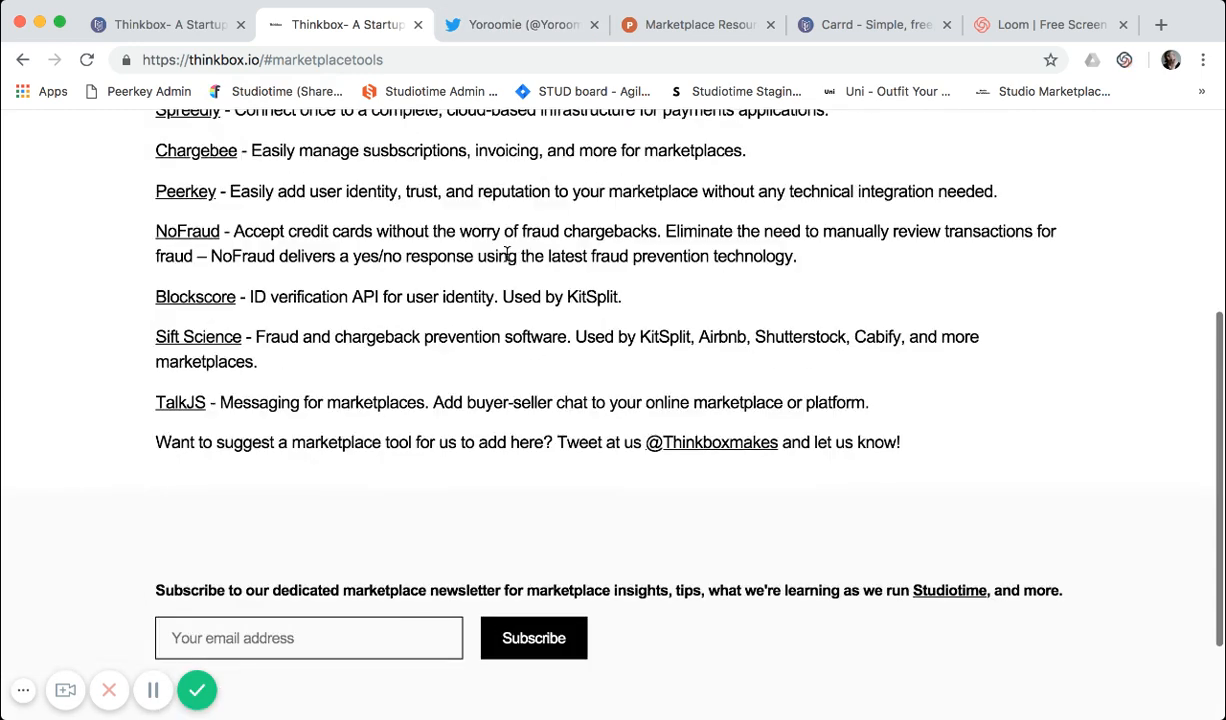
{"action": "left_click", "coordinate": [196, 35]}
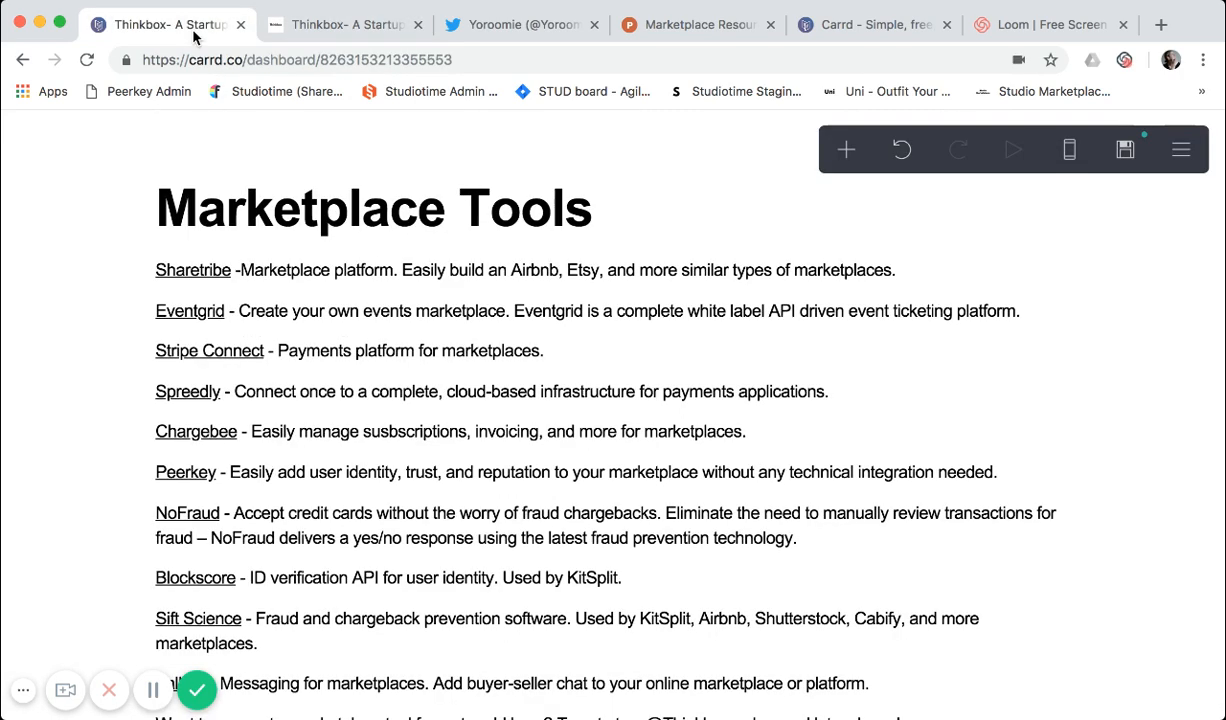
{"action": "left_click", "coordinate": [280, 309]}
{"action": "scroll", "coordinate": [197, 362], "scroll_direction": "up", "scroll_amount": 5}
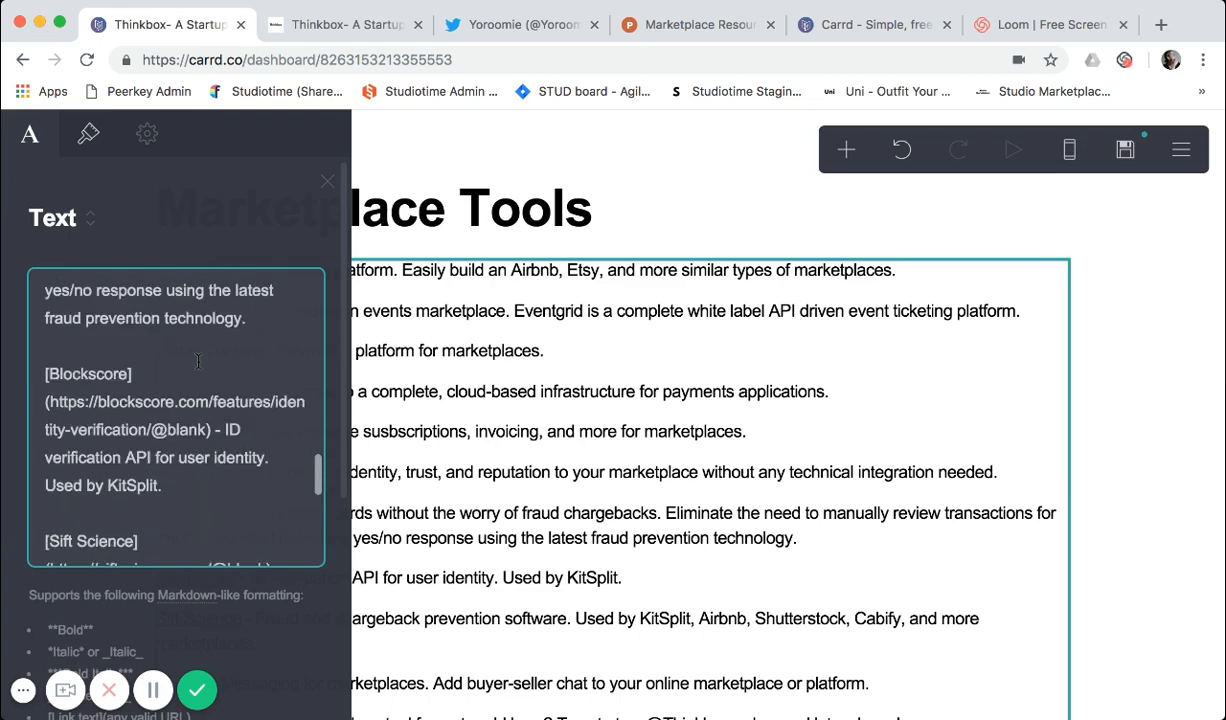
{"action": "scroll", "coordinate": [197, 362], "scroll_direction": "up", "scroll_amount": 5}
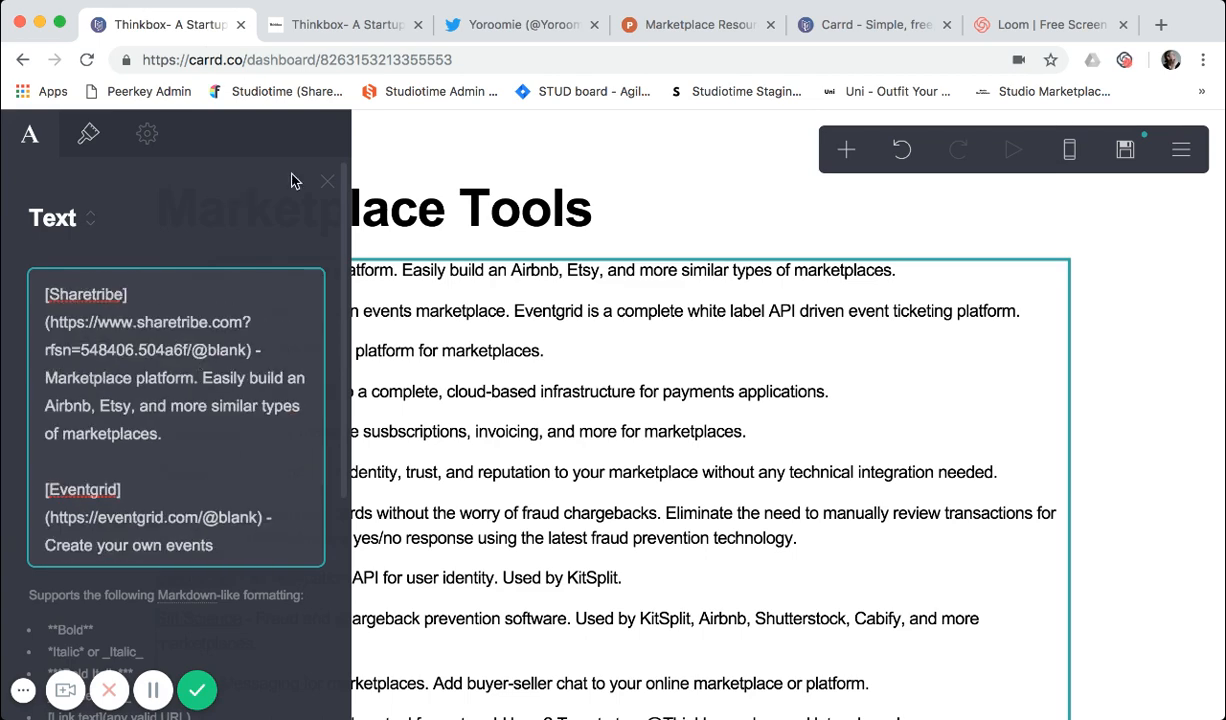
{"action": "left_click", "coordinate": [327, 181]}
Review the sections after Marketplace Tools, from #businessmodels through to the start of the #resourcestashall section
{"action": "scroll", "coordinate": [340, 333], "scroll_direction": "down", "scroll_amount": 3}
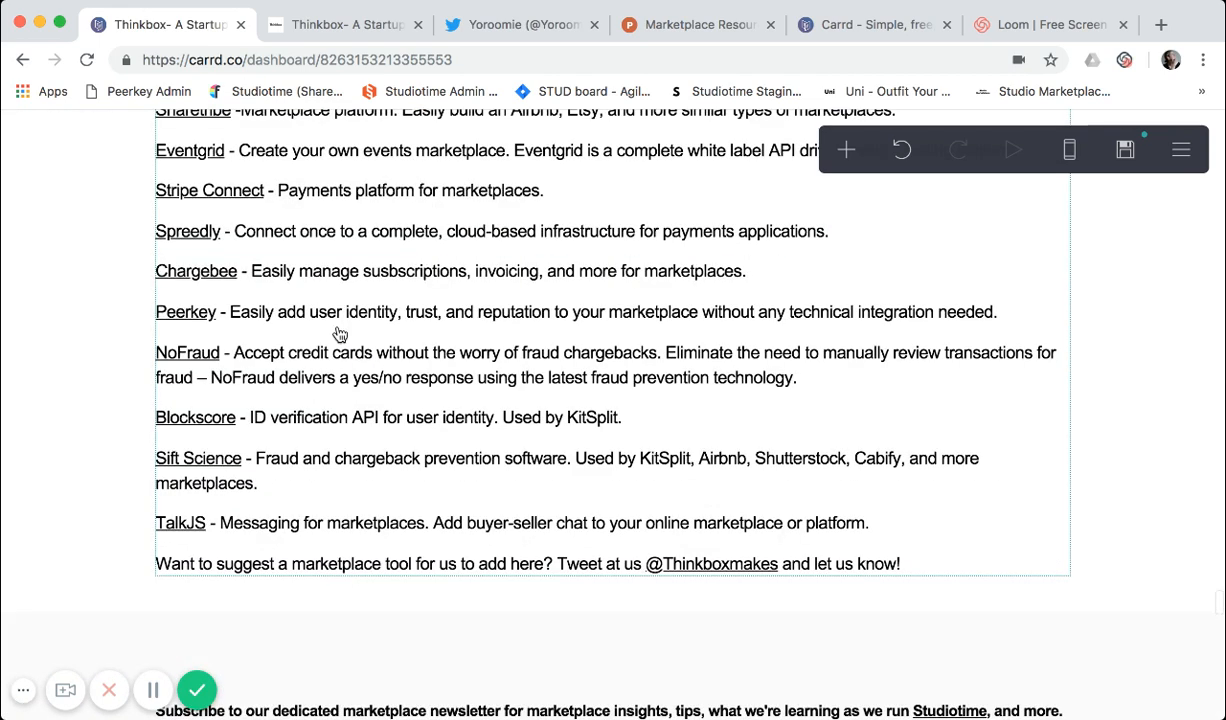
{"action": "scroll", "coordinate": [340, 333], "scroll_direction": "down", "scroll_amount": 3}
{"action": "scroll", "coordinate": [358, 487], "scroll_direction": "down", "scroll_amount": 1}
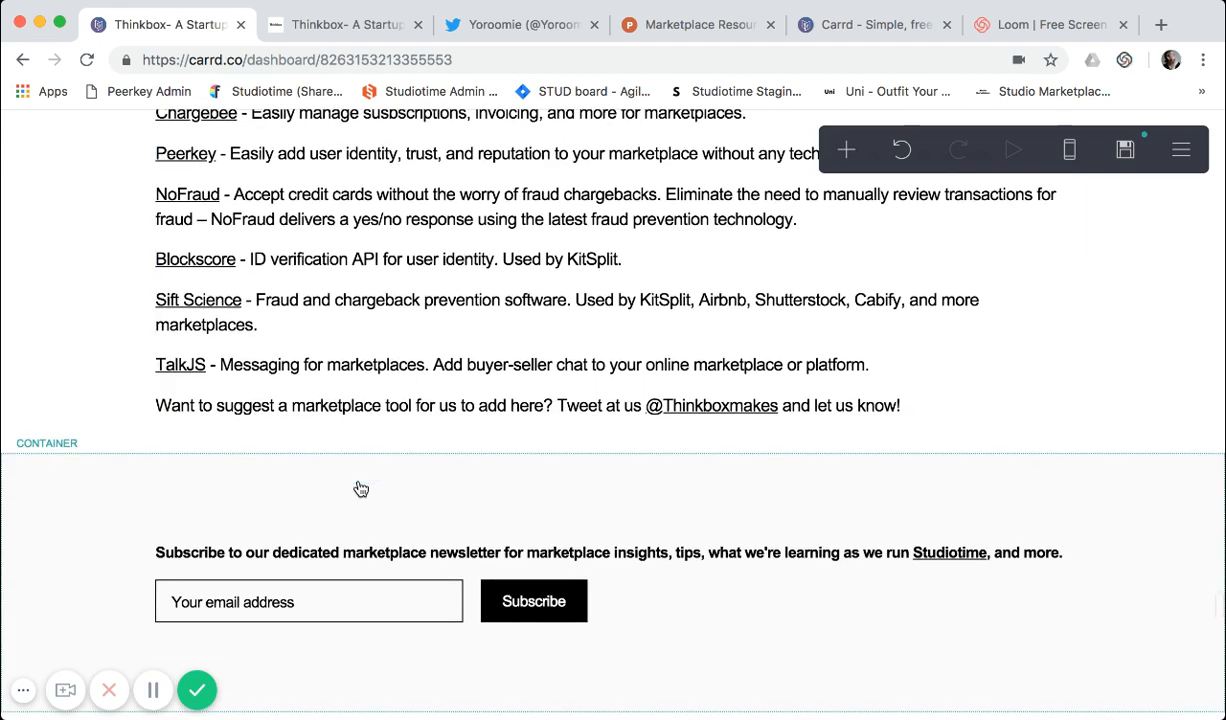
{"action": "scroll", "coordinate": [361, 489], "scroll_direction": "down", "scroll_amount": 7}
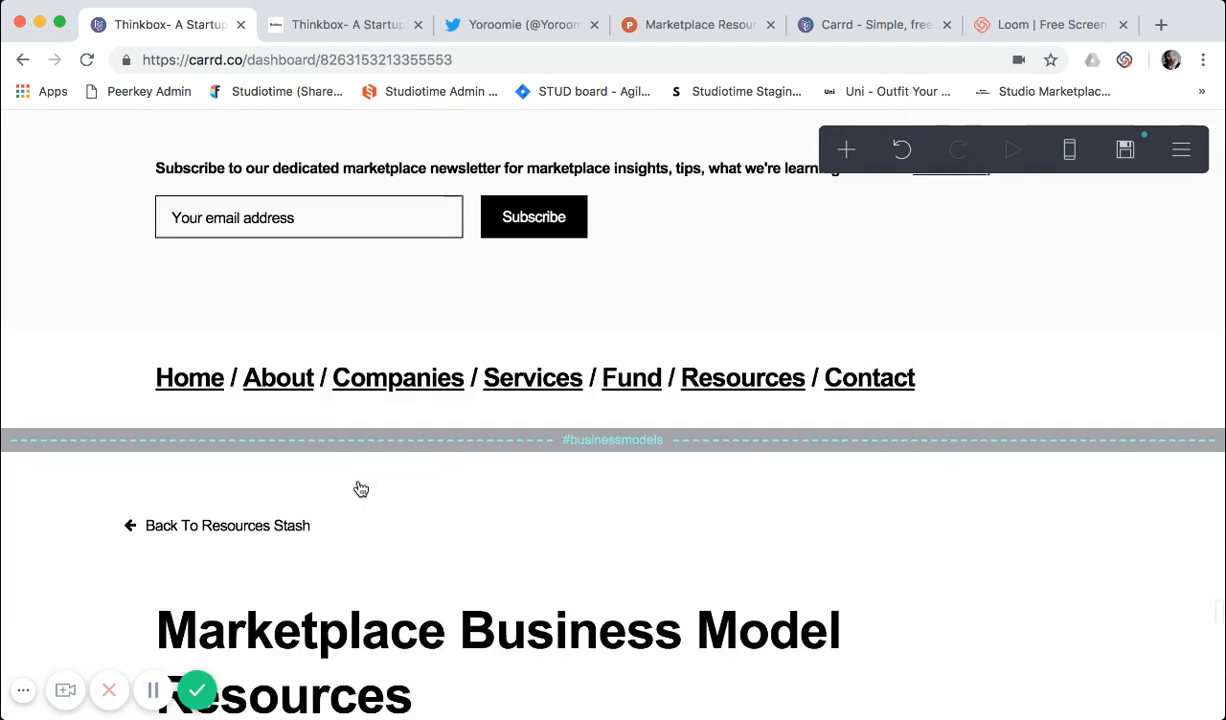
{"action": "scroll", "coordinate": [361, 489], "scroll_direction": "down", "scroll_amount": 13}
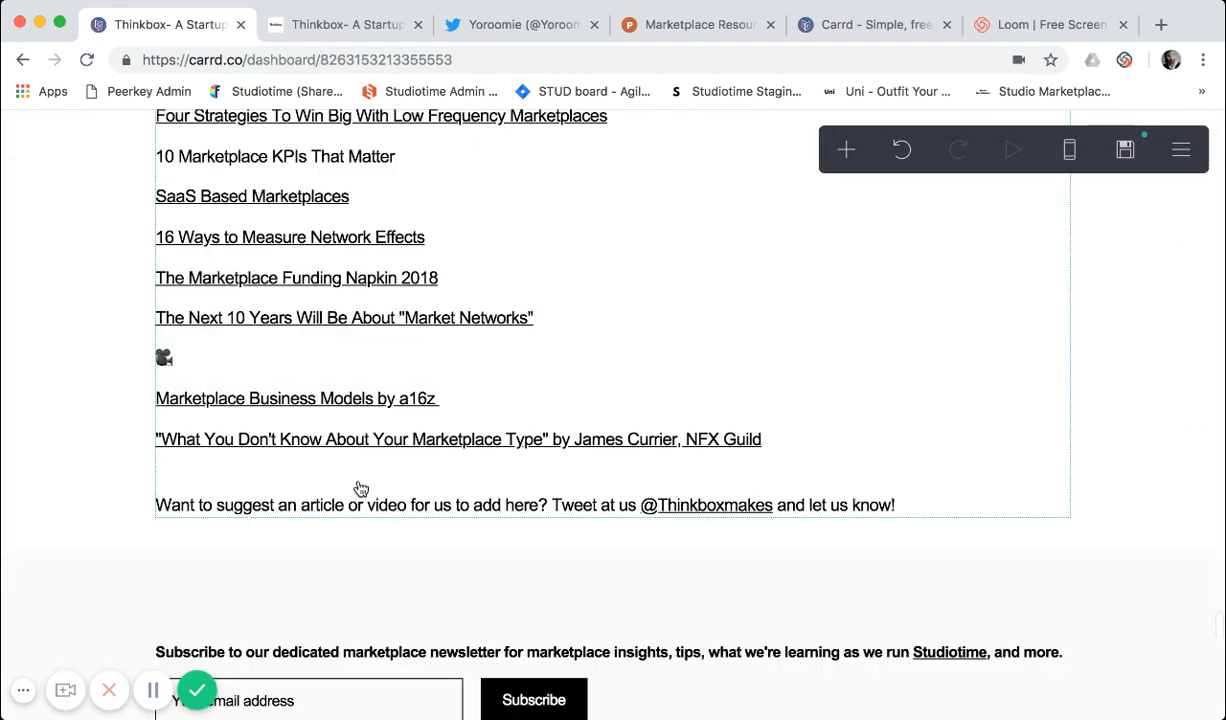
{"action": "scroll", "coordinate": [361, 489], "scroll_direction": "down", "scroll_amount": 10}
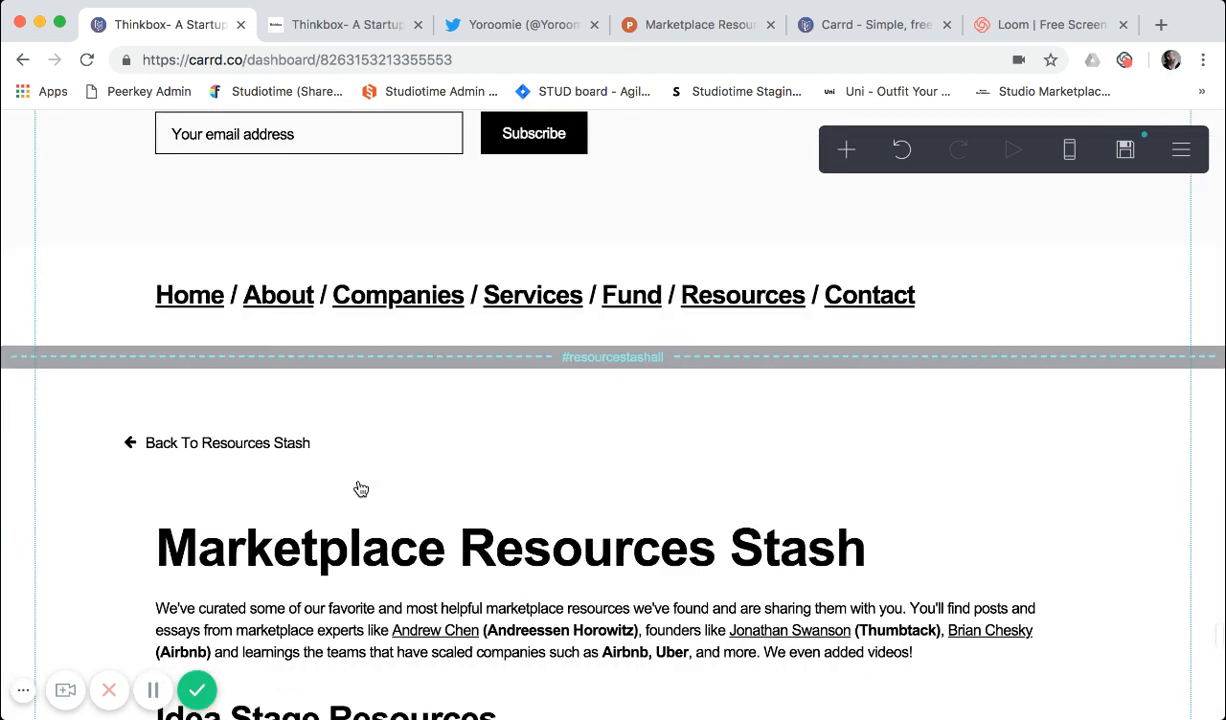
{"action": "scroll", "coordinate": [361, 489], "scroll_direction": "down", "scroll_amount": 4}
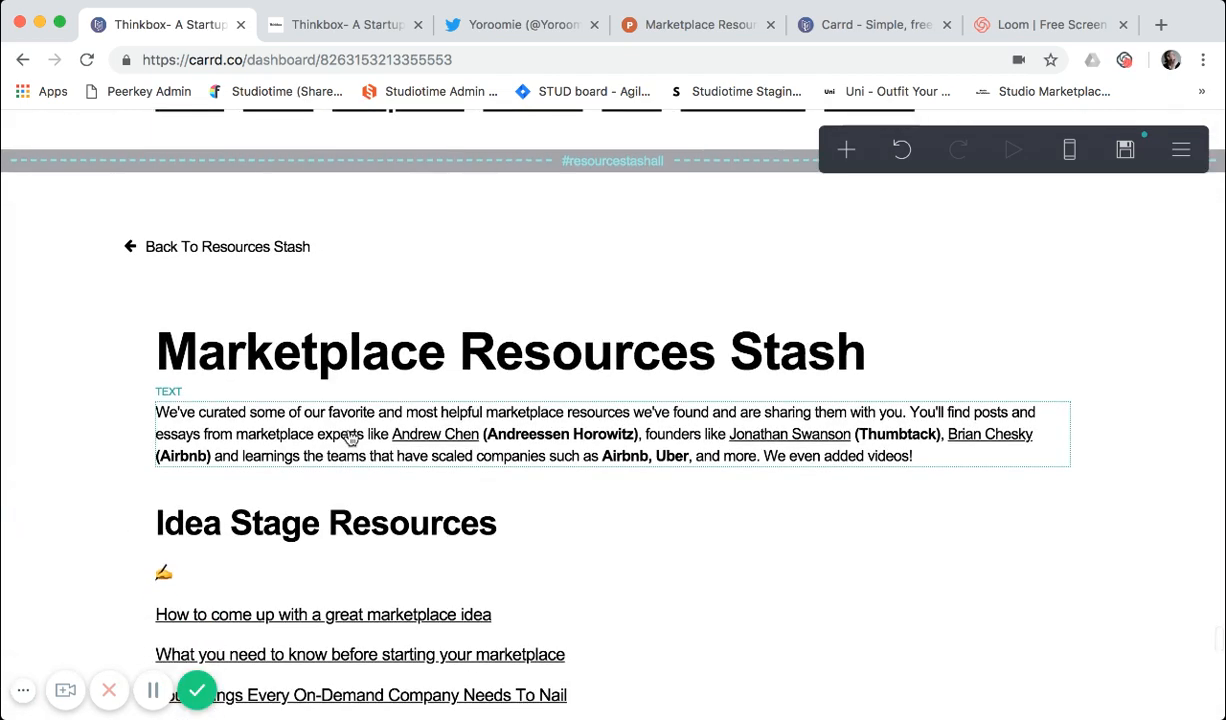
Switch to the live Thinkbox site and go back from Marketplace Tools to the Marketplace Resource Stash main page
{"action": "left_click", "coordinate": [332, 26]}
{"action": "scroll", "coordinate": [330, 292], "scroll_direction": "up", "scroll_amount": 2}
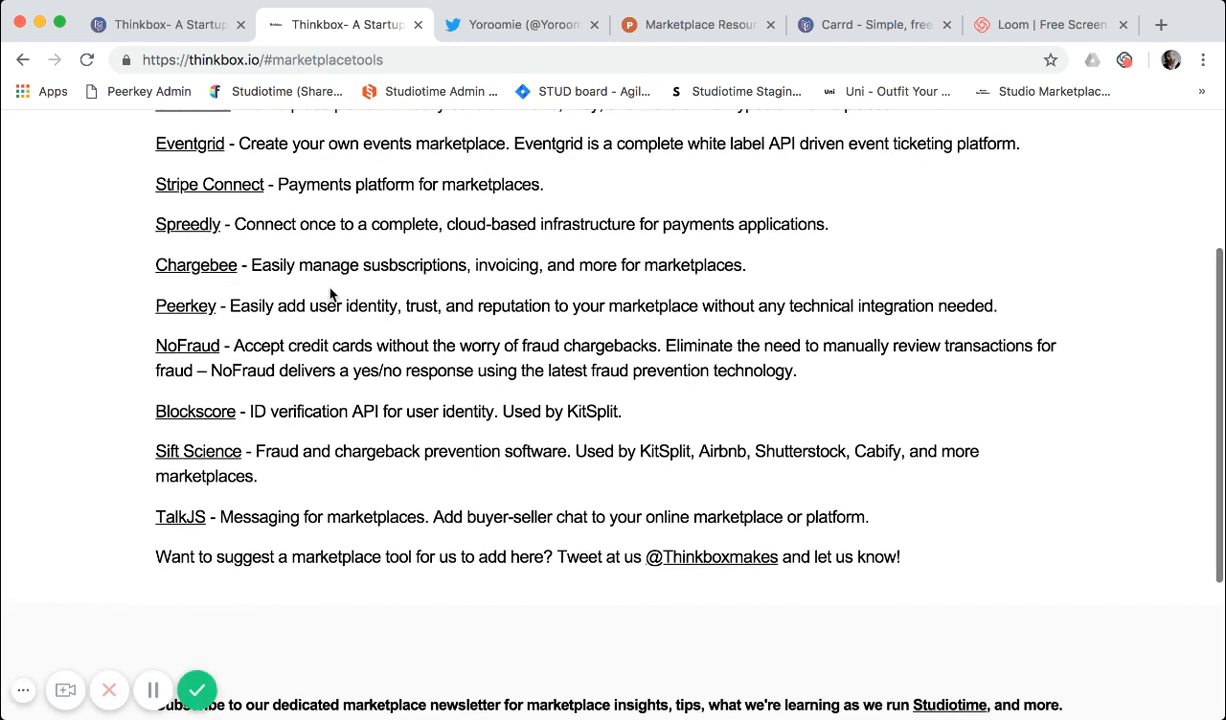
{"action": "scroll", "coordinate": [330, 292], "scroll_direction": "up", "scroll_amount": 5}
{"action": "left_click", "coordinate": [297, 190]}
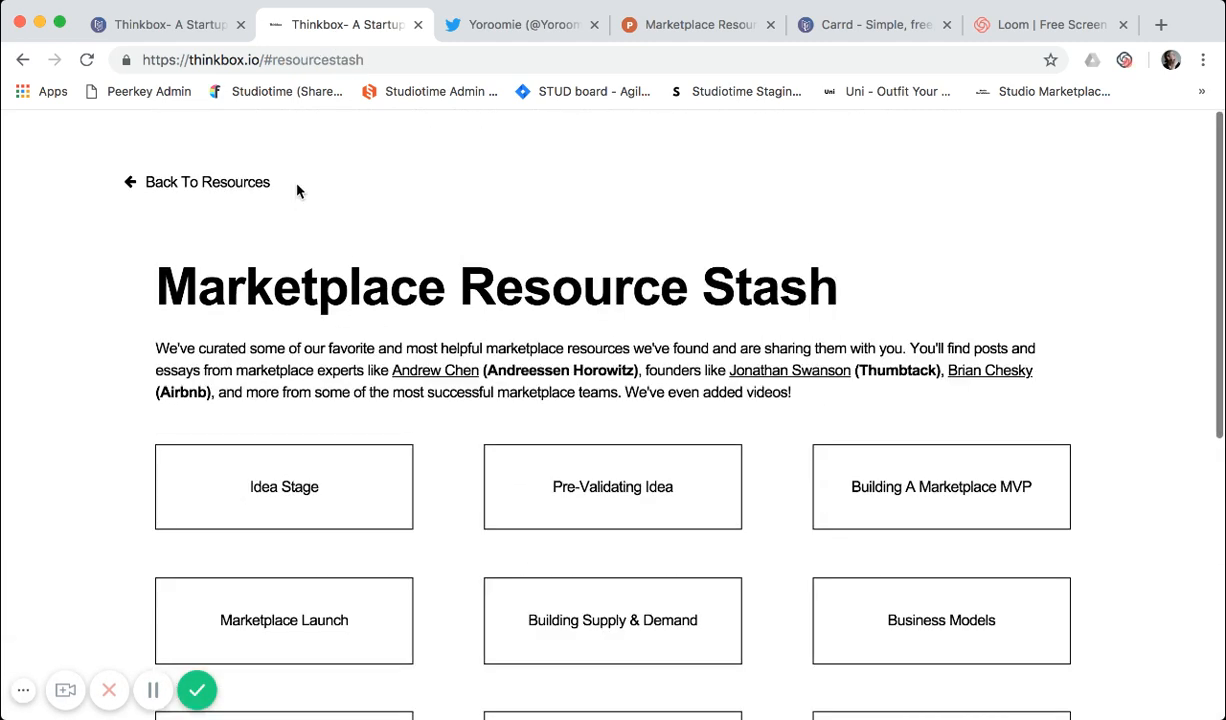
Review the stash page's category buttons, the list view link beneath them, and the newsletter footer
{"action": "scroll", "coordinate": [306, 293], "scroll_direction": "down", "scroll_amount": 6}
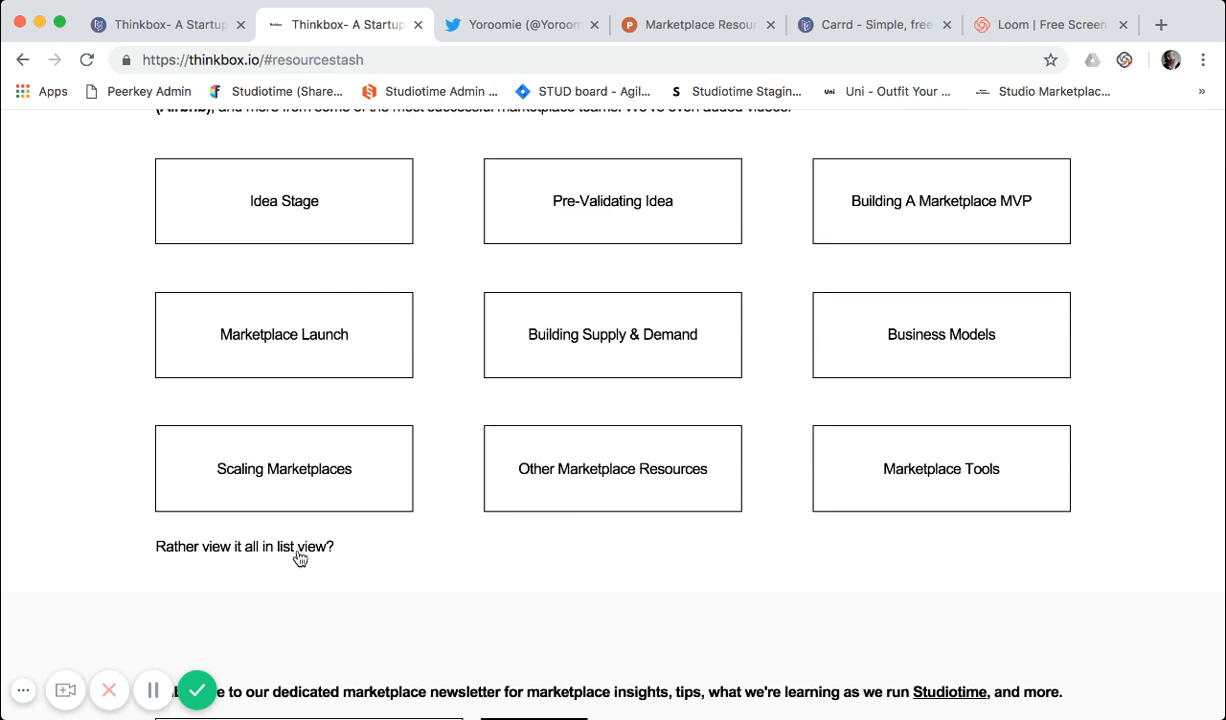
{"action": "scroll", "coordinate": [309, 501], "scroll_direction": "up", "scroll_amount": 5}
{"action": "scroll", "coordinate": [309, 501], "scroll_direction": "down", "scroll_amount": 10}
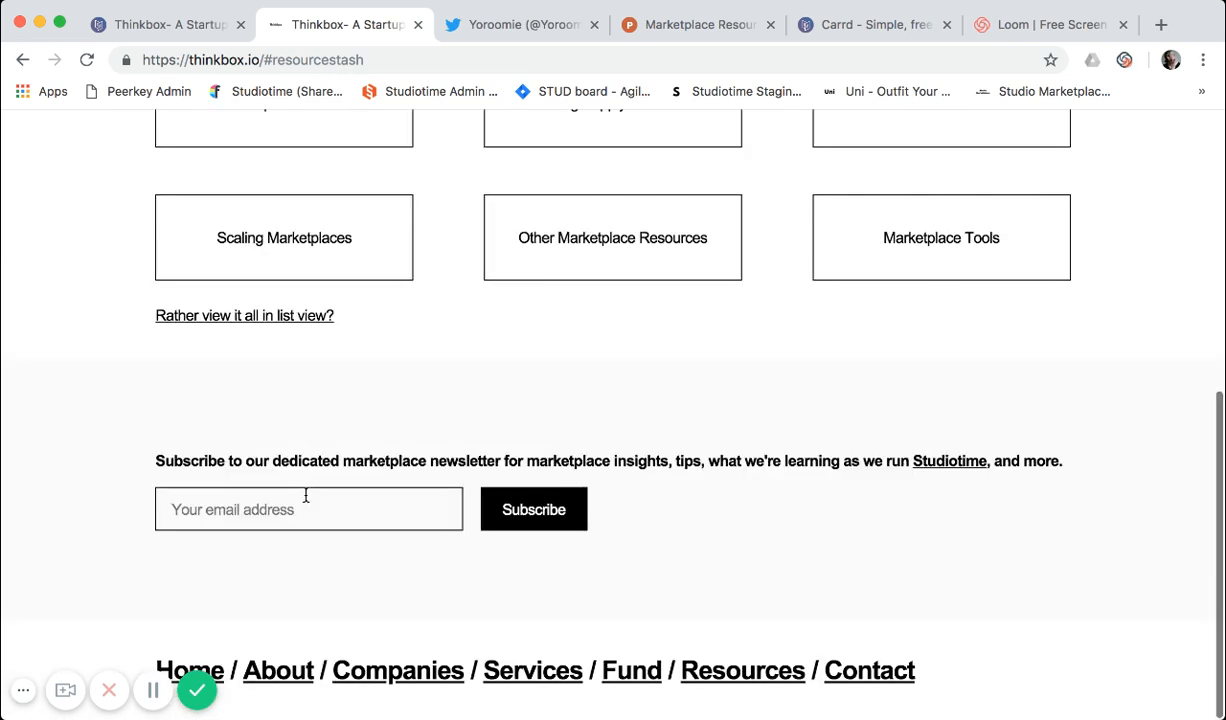
{"action": "scroll", "coordinate": [304, 495], "scroll_direction": "up", "scroll_amount": 9}
{"action": "scroll", "coordinate": [306, 497], "scroll_direction": "up", "scroll_amount": 2}
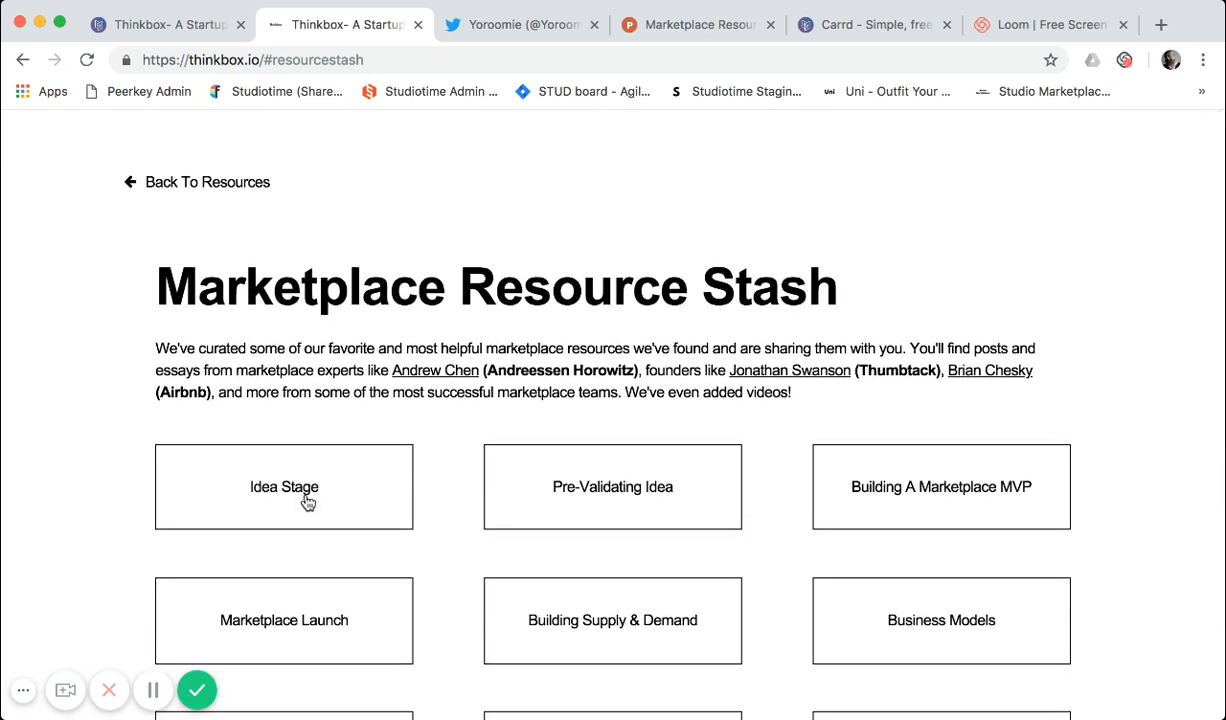
{"action": "scroll", "coordinate": [308, 502], "scroll_direction": "down", "scroll_amount": 7}
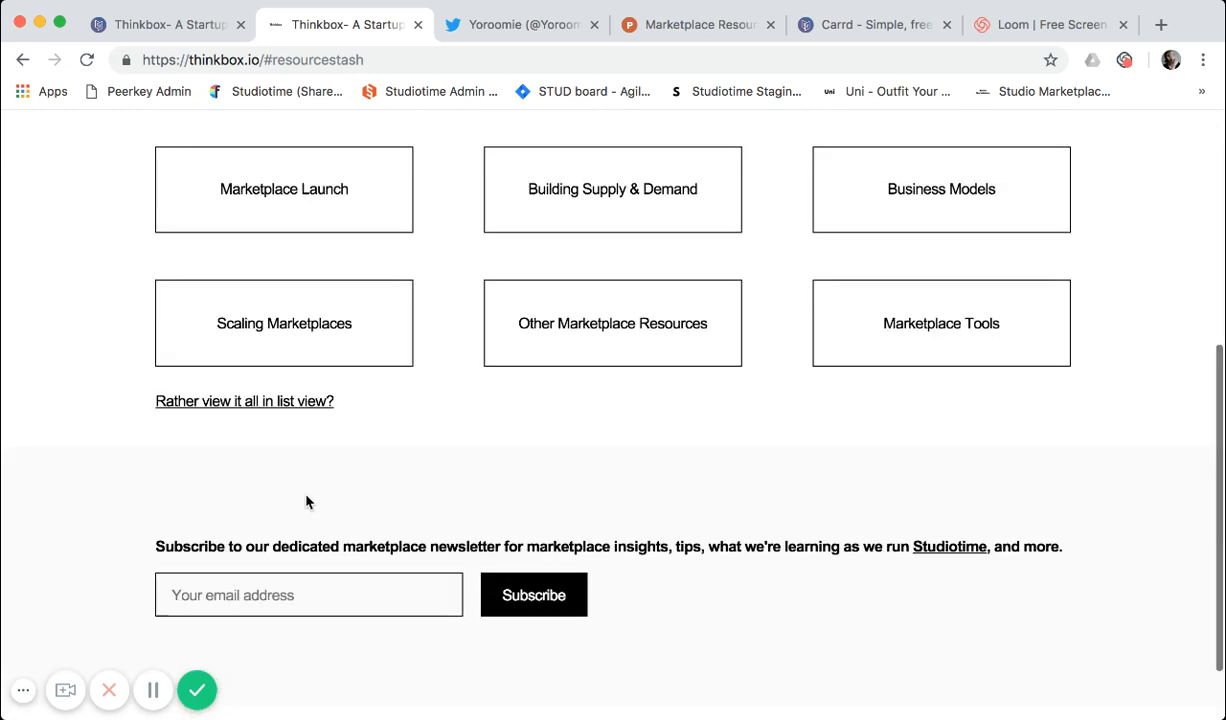
{"action": "scroll", "coordinate": [306, 500], "scroll_direction": "up", "scroll_amount": 1}
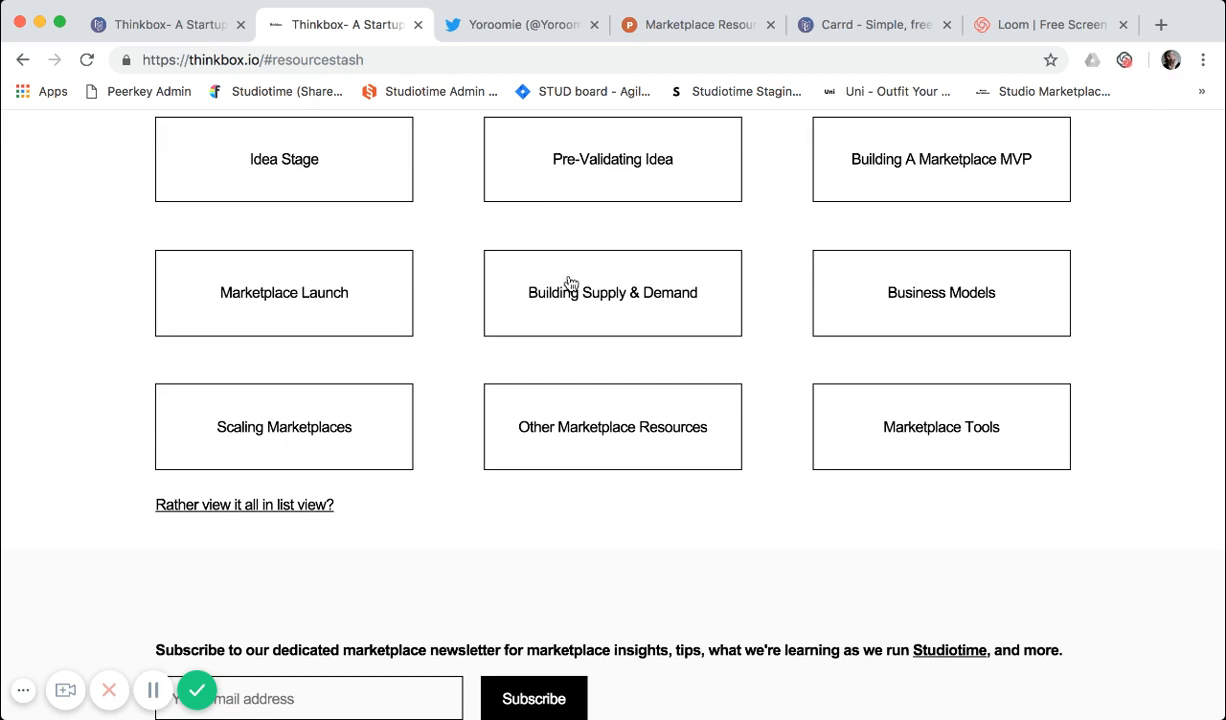
Open the list view of all resources and look through its categories, highlighting the Marketplace Tools heading
{"action": "left_click", "coordinate": [242, 502]}
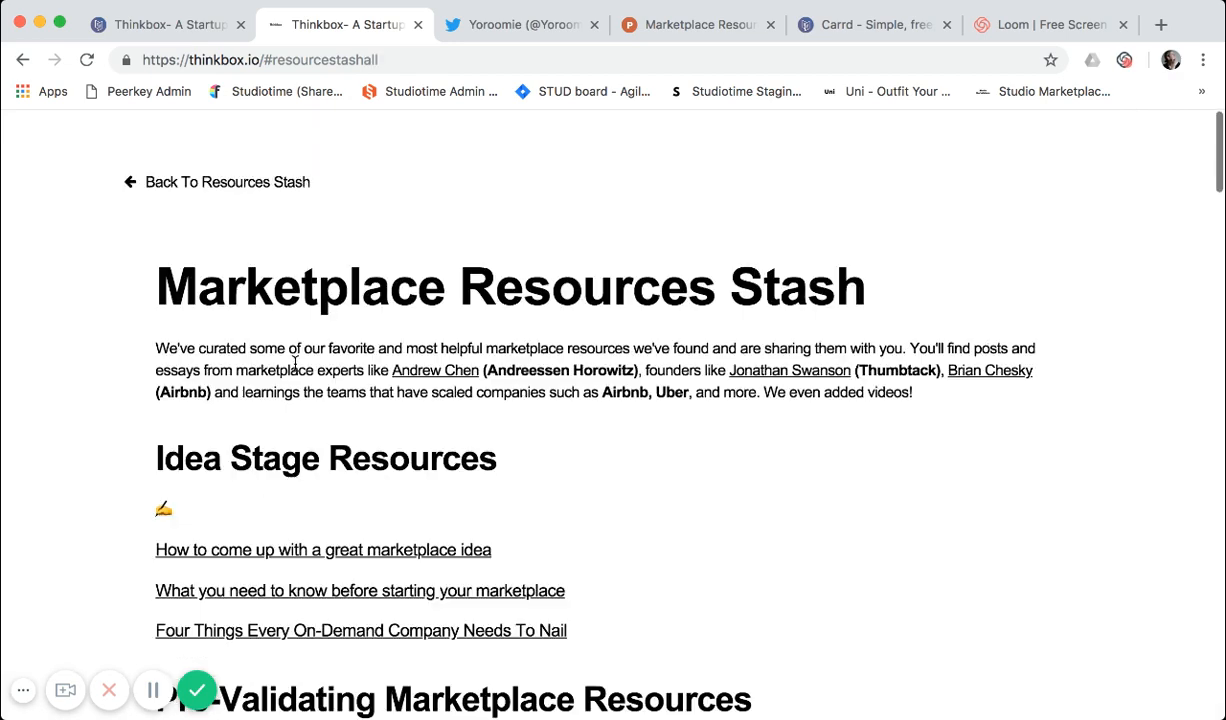
{"action": "scroll", "coordinate": [295, 365], "scroll_direction": "down", "scroll_amount": 20}
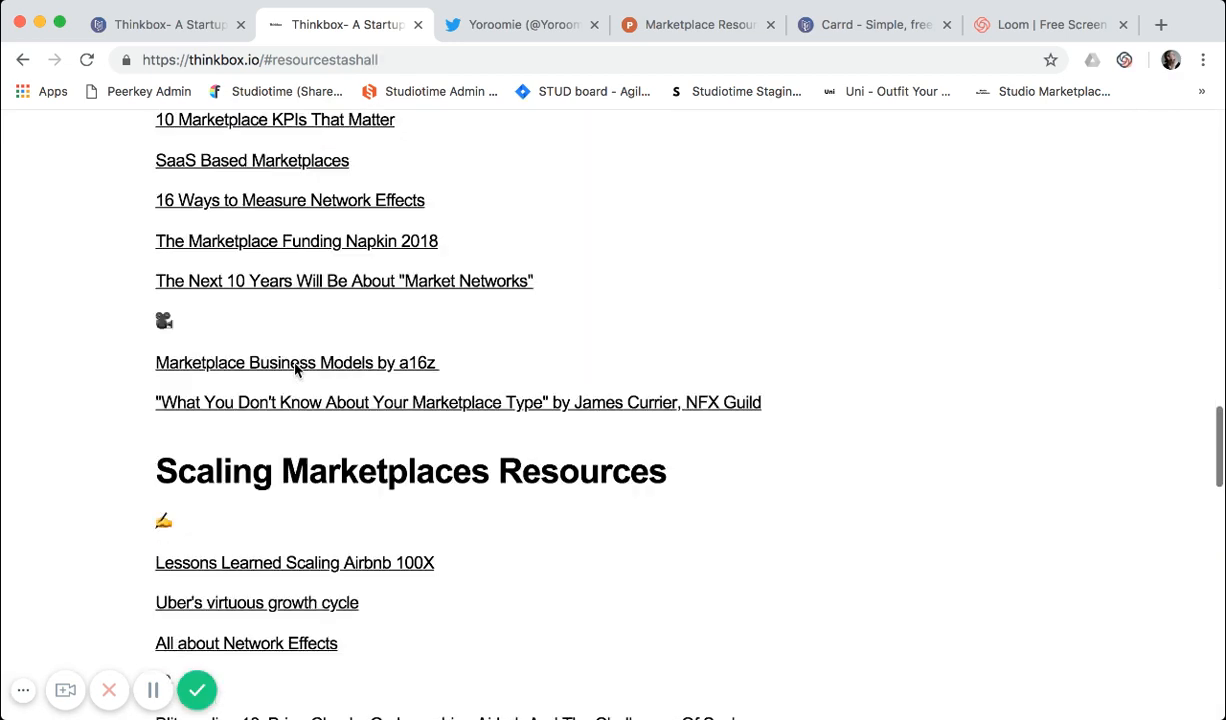
{"action": "scroll", "coordinate": [295, 368], "scroll_direction": "down", "scroll_amount": 18}
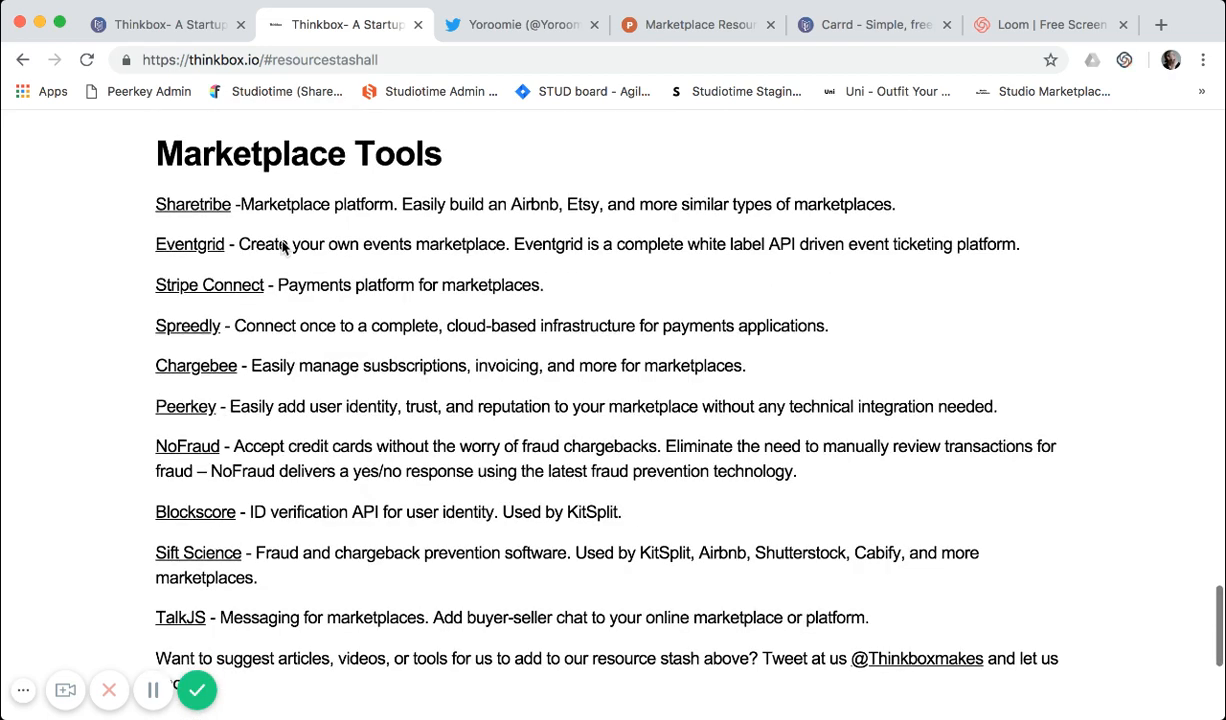
{"action": "left_click_drag", "start_coordinate": [153, 148], "coordinate": [501, 164]}
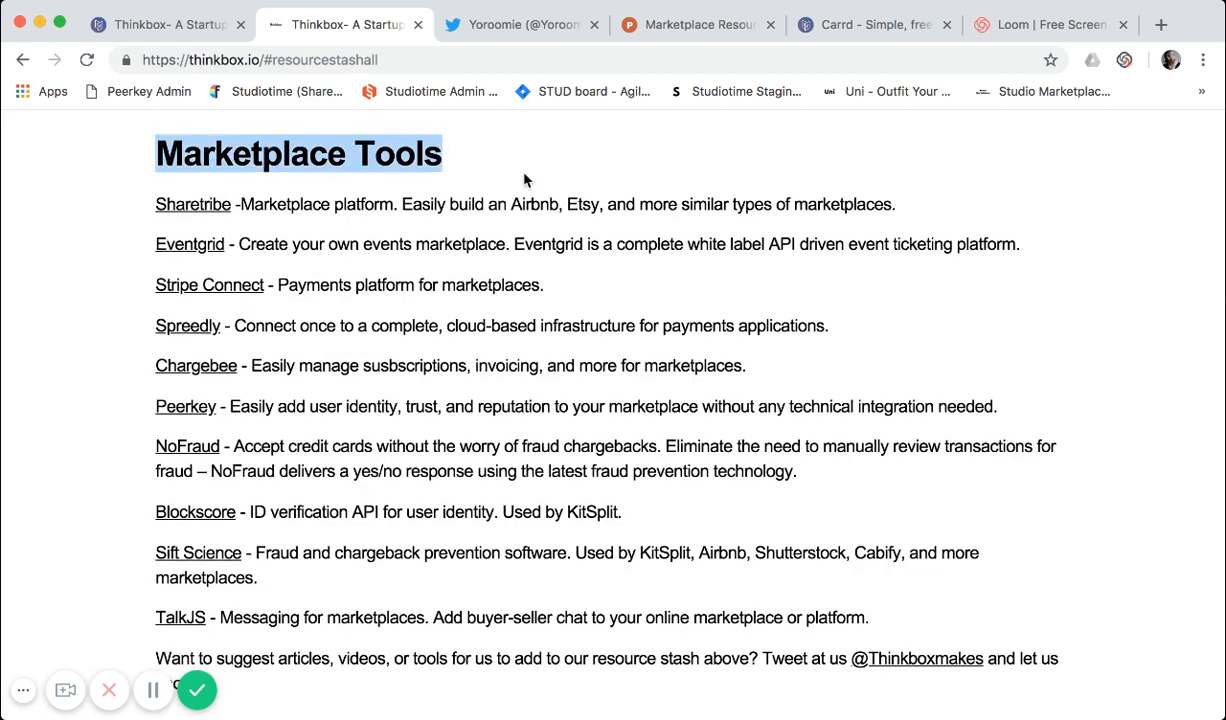
{"action": "left_click", "coordinate": [196, 148]}
{"action": "left_click_drag", "start_coordinate": [155, 145], "coordinate": [515, 170]}
{"action": "left_click", "coordinate": [515, 170]}
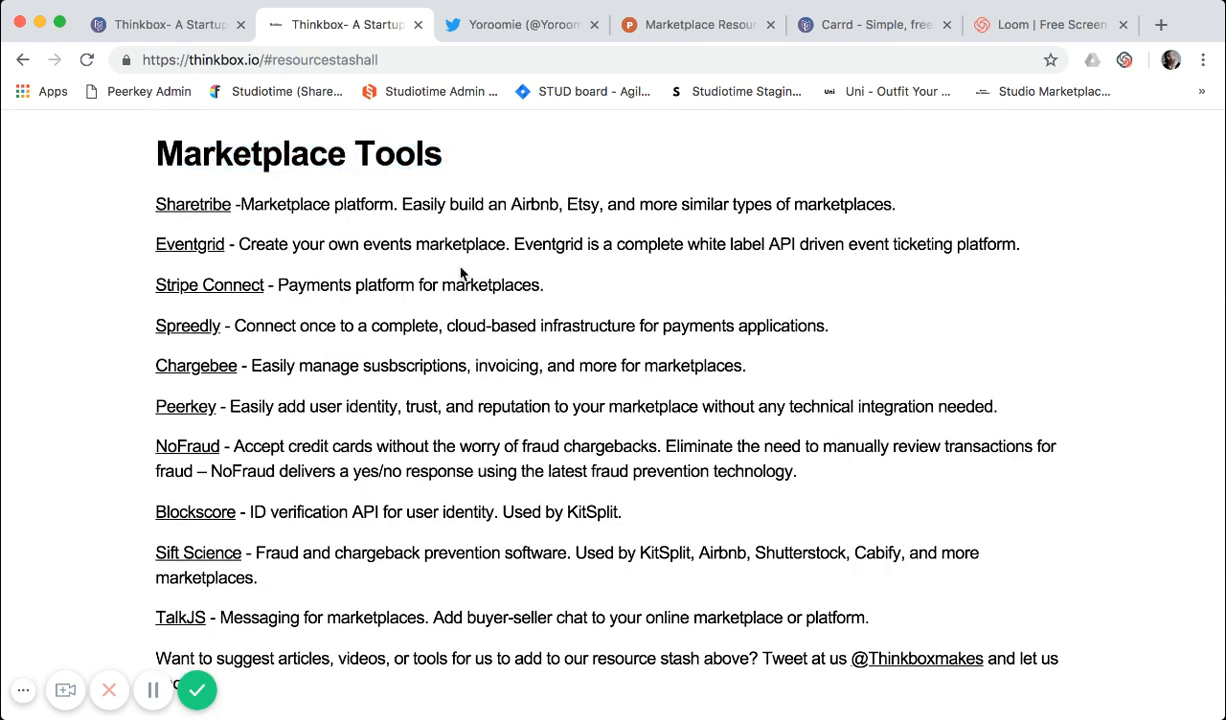
Review the full list view page down to its newsletter signup and footer navigation
{"action": "scroll", "coordinate": [462, 270], "scroll_direction": "down", "scroll_amount": 1}
{"action": "scroll", "coordinate": [460, 268], "scroll_direction": "down", "scroll_amount": 4}
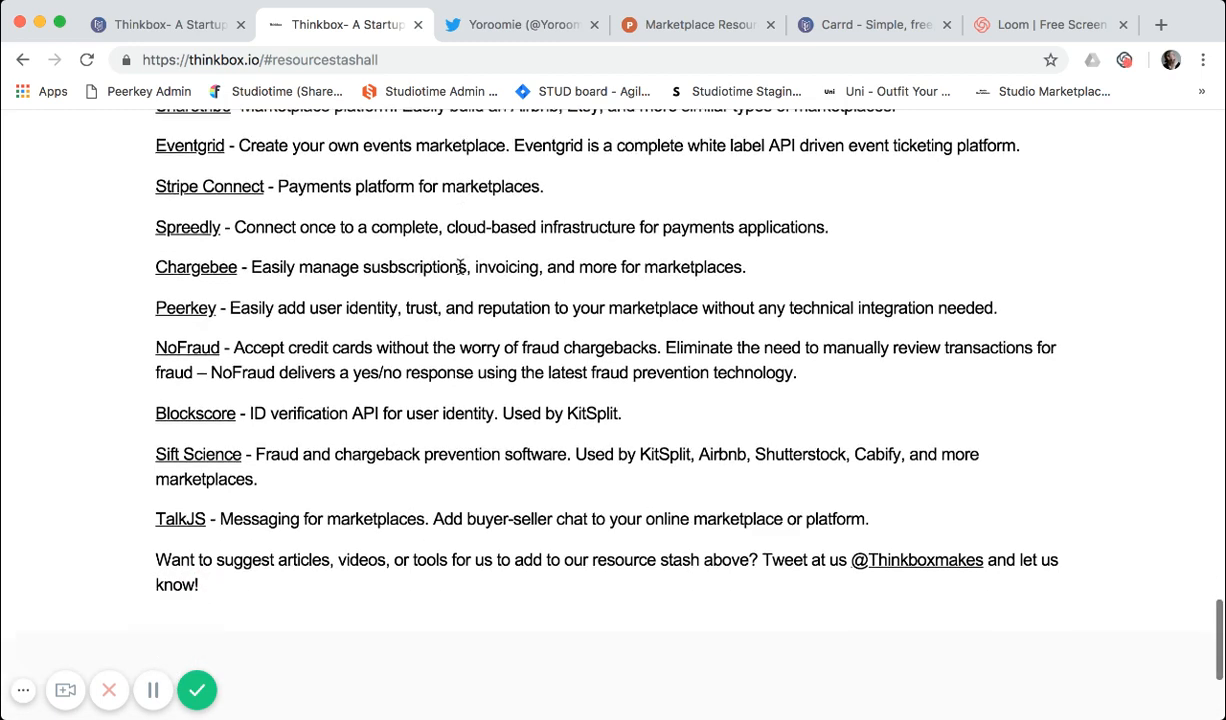
{"action": "scroll", "coordinate": [460, 267], "scroll_direction": "up", "scroll_amount": 20}
{"action": "scroll", "coordinate": [460, 275], "scroll_direction": "down", "scroll_amount": 20}
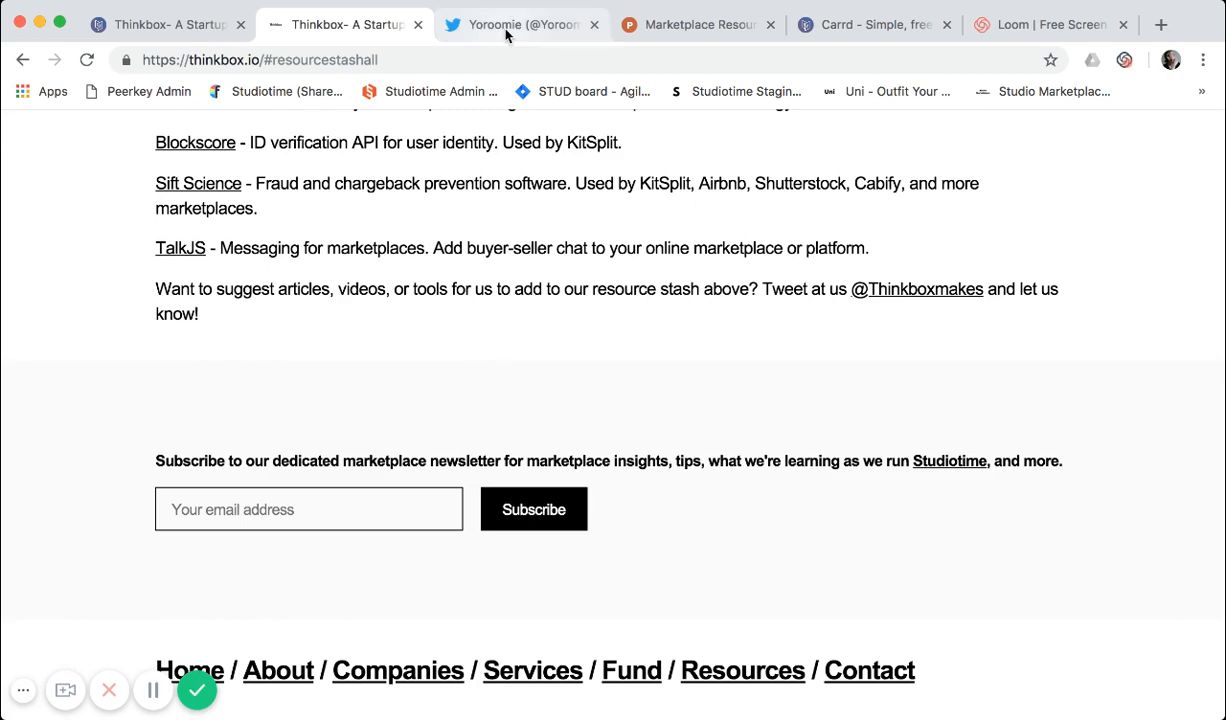
Compare the #resourcestashall section break in the Carrd editor with the live list view page's URL
{"action": "left_click", "coordinate": [170, 27]}
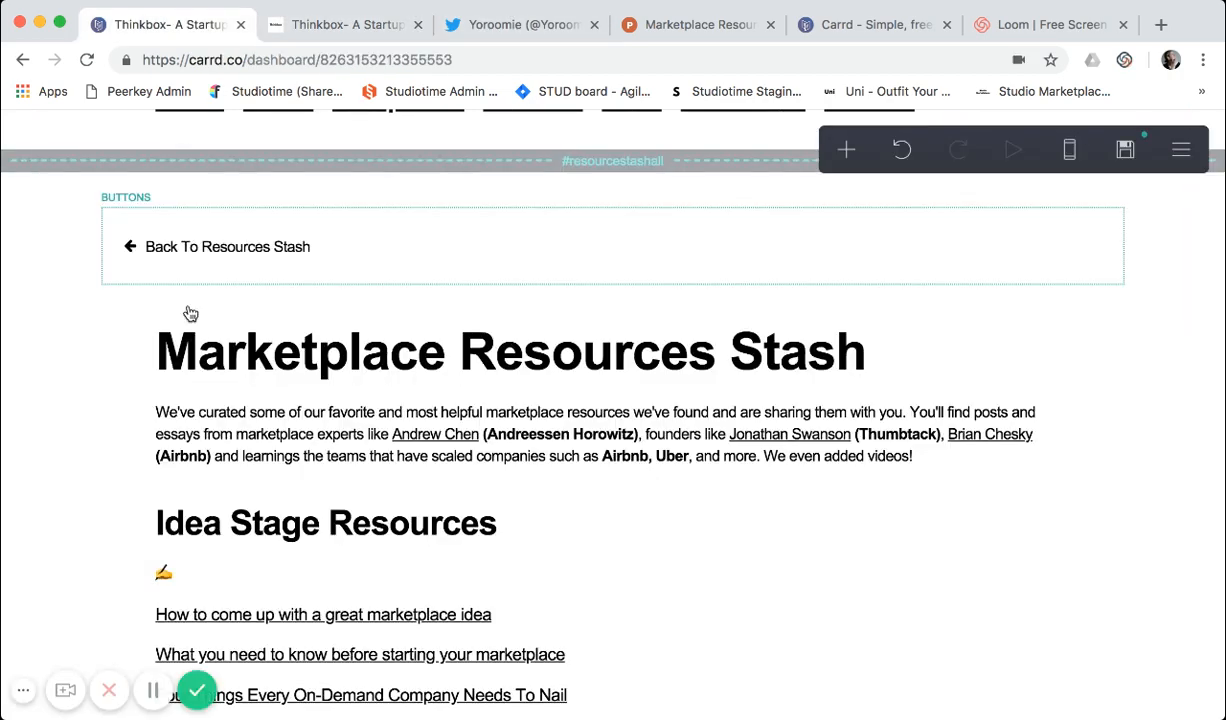
{"action": "scroll", "coordinate": [200, 203], "scroll_direction": "up", "scroll_amount": 1}
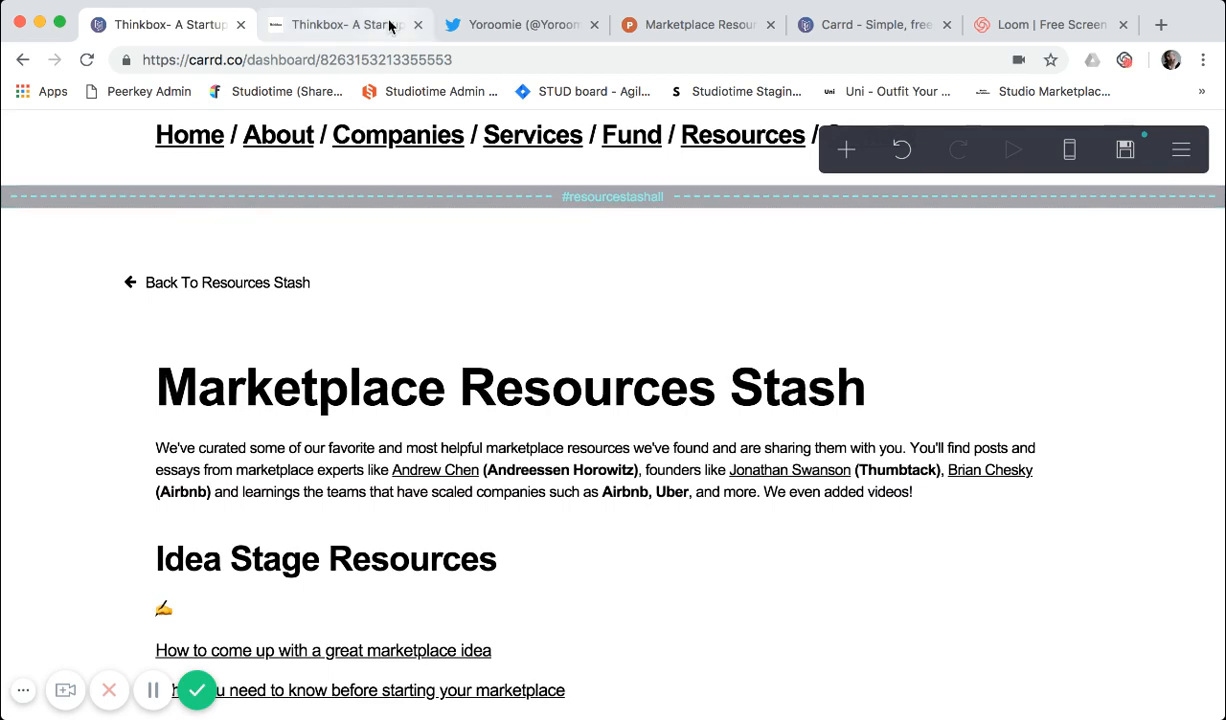
{"action": "left_click", "coordinate": [345, 24]}
{"action": "scroll", "coordinate": [390, 250], "scroll_direction": "up", "scroll_amount": 10}
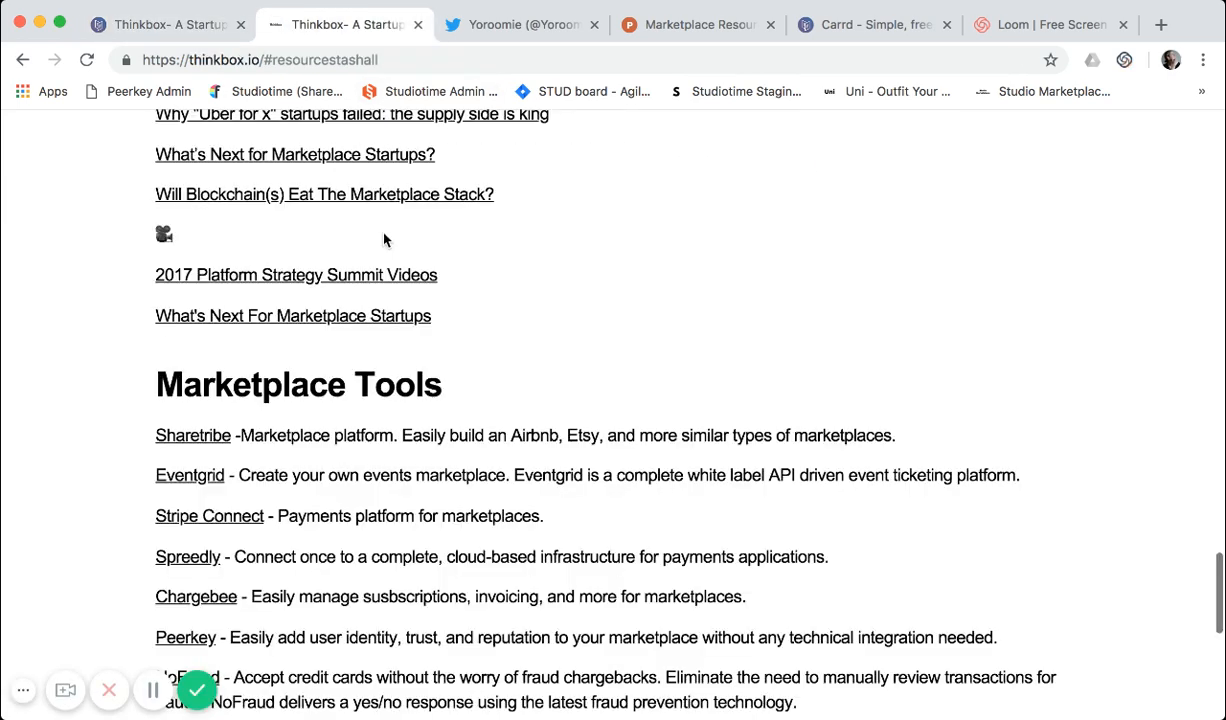
{"action": "left_click", "coordinate": [252, 58]}
{"action": "left_click", "coordinate": [217, 36]}
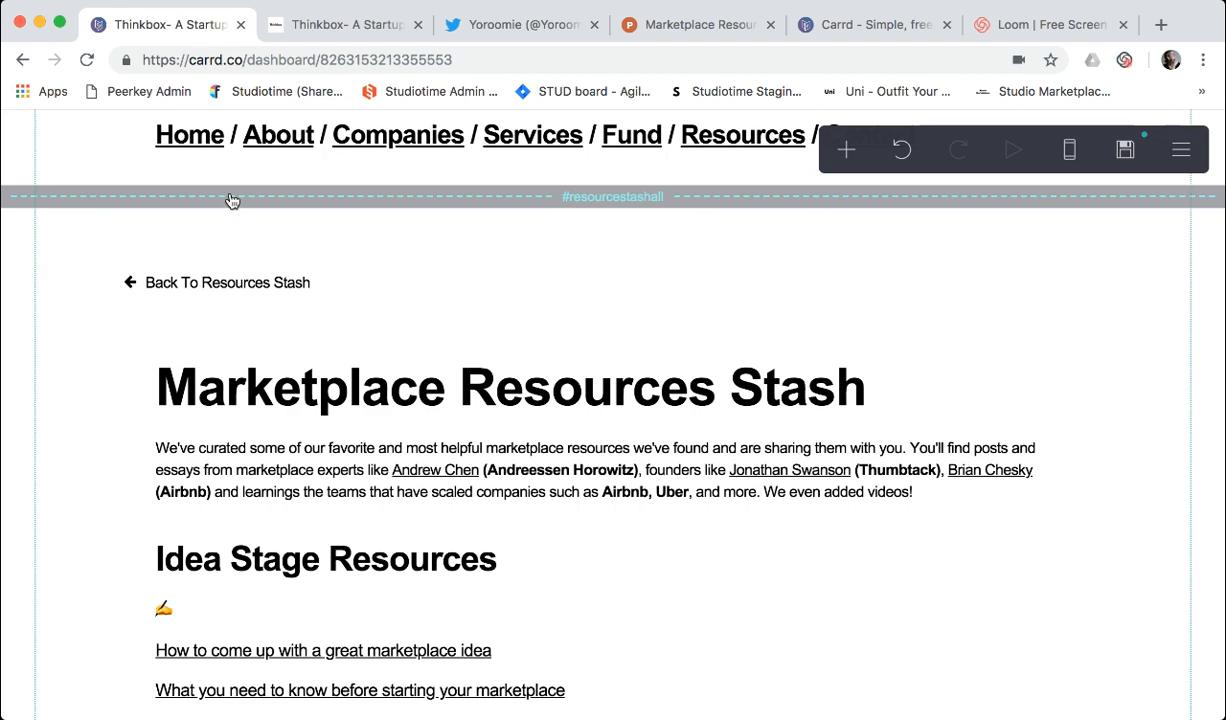
Look back at the Marketplace Business Model Resources section and its footer, and return to the #resourcestashall section
{"action": "scroll", "coordinate": [240, 300], "scroll_direction": "down", "scroll_amount": 1}
{"action": "scroll", "coordinate": [243, 337], "scroll_direction": "up", "scroll_amount": 10}
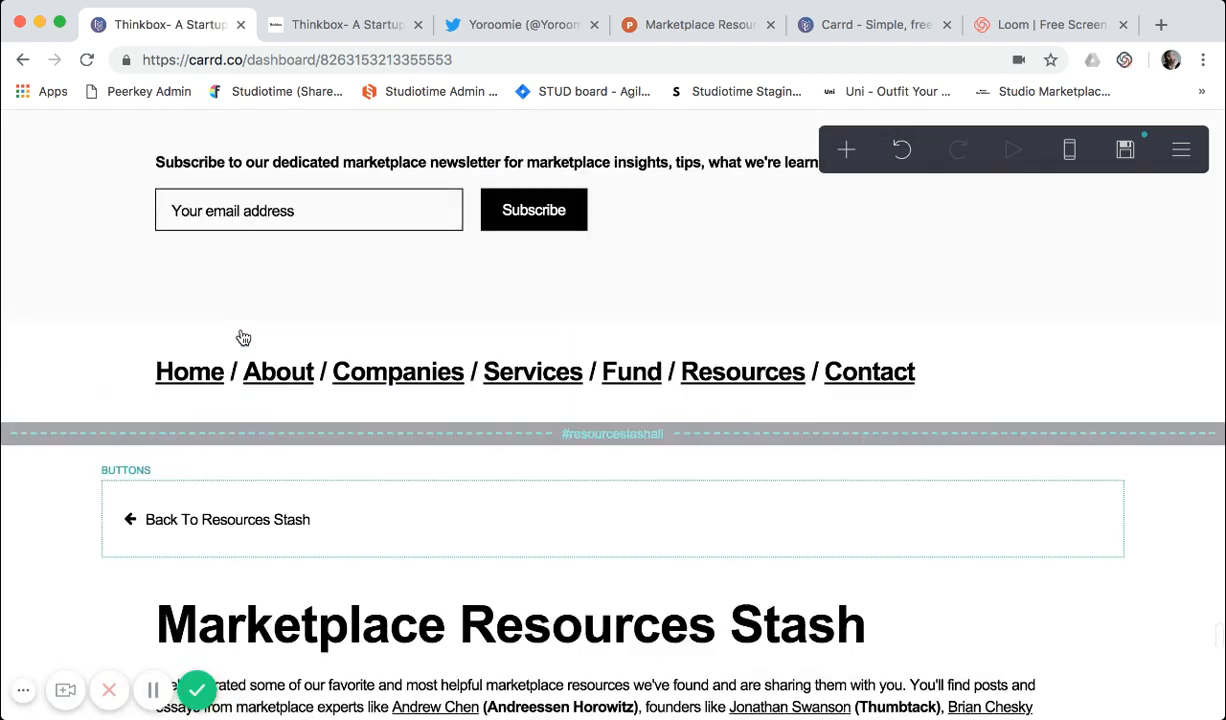
{"action": "scroll", "coordinate": [243, 337], "scroll_direction": "up", "scroll_amount": 6}
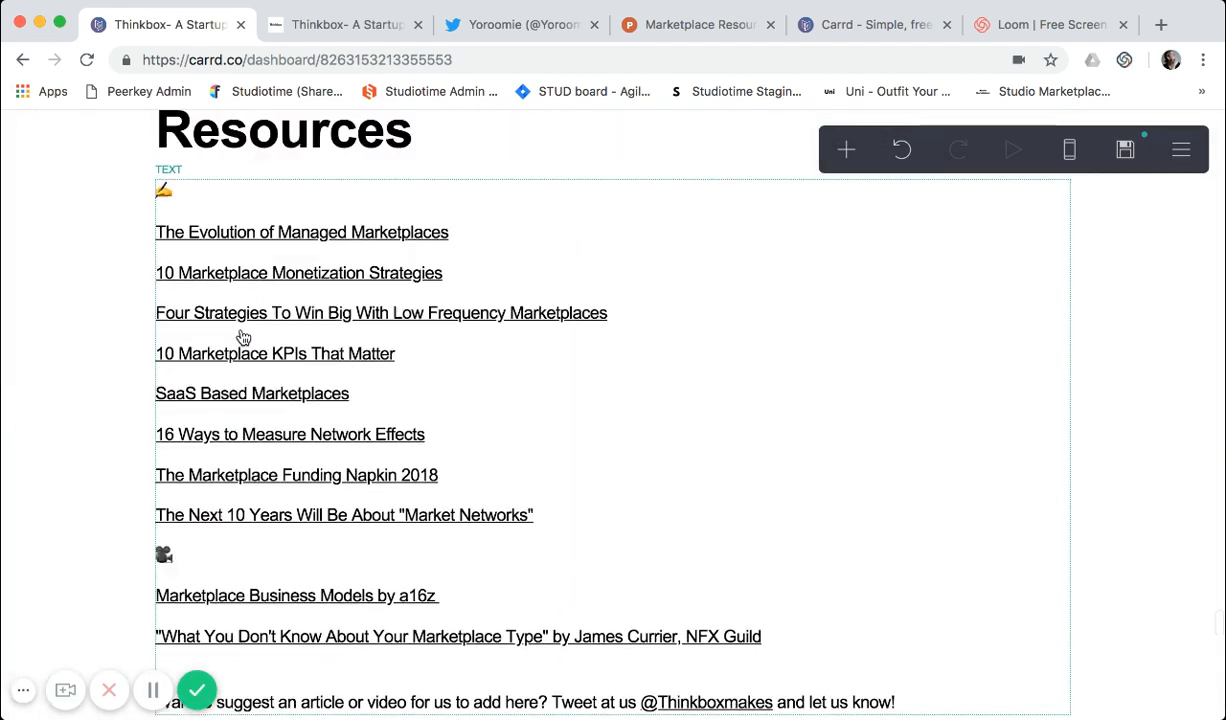
{"action": "scroll", "coordinate": [244, 236], "scroll_direction": "down", "scroll_amount": 1}
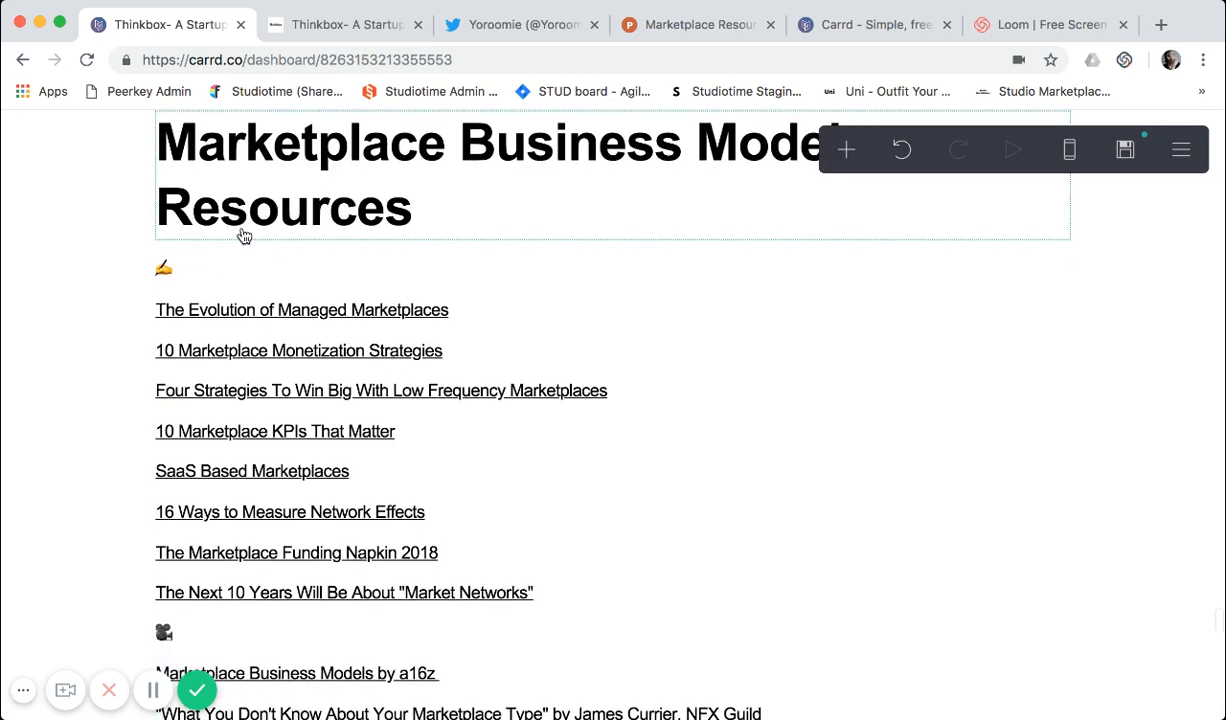
{"action": "scroll", "coordinate": [246, 260], "scroll_direction": "down", "scroll_amount": 15}
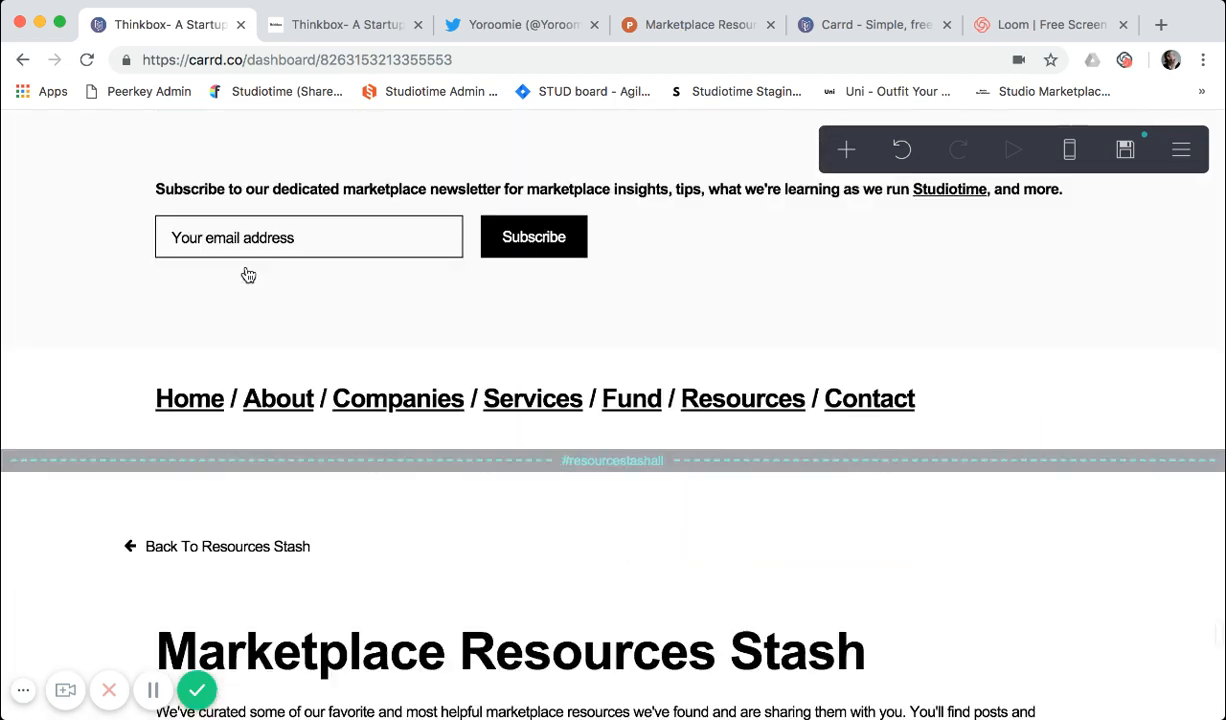
Examine the #resourcestashall section in the Carrd editor, from its introduction through the category containers to Scaling Marketplaces Resources
{"action": "scroll", "coordinate": [252, 416], "scroll_direction": "down", "scroll_amount": 3}
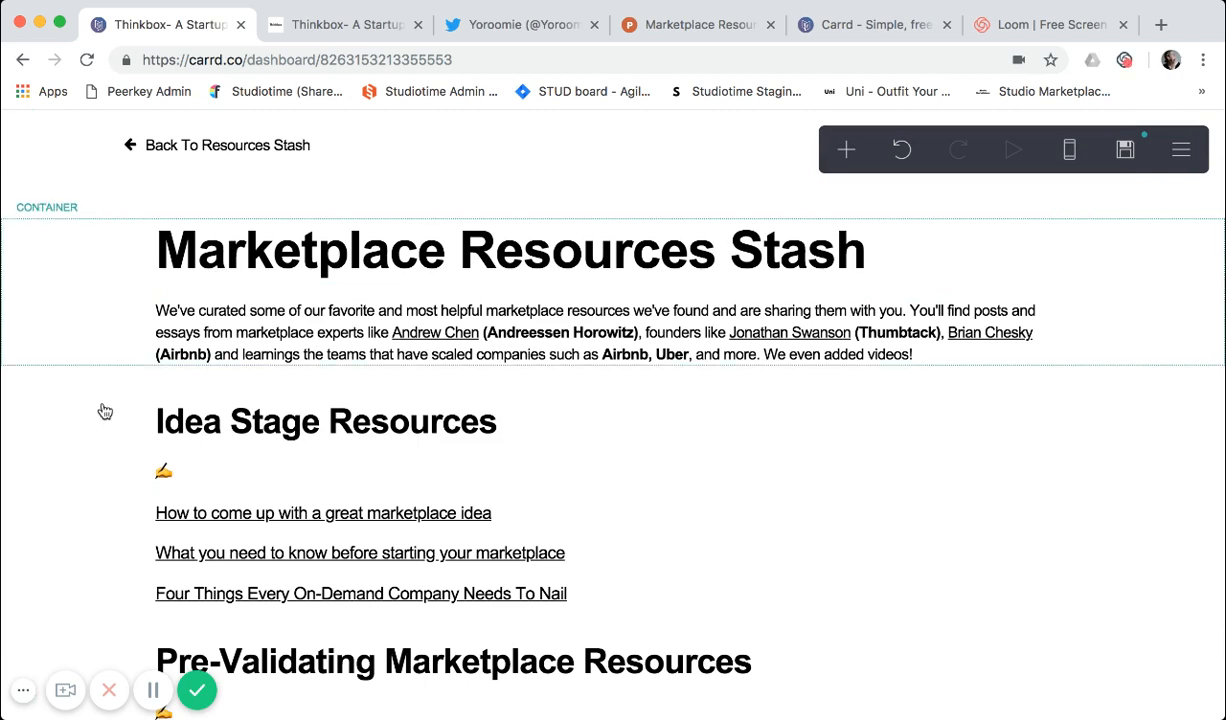
{"action": "scroll", "coordinate": [104, 460], "scroll_direction": "down", "scroll_amount": 5}
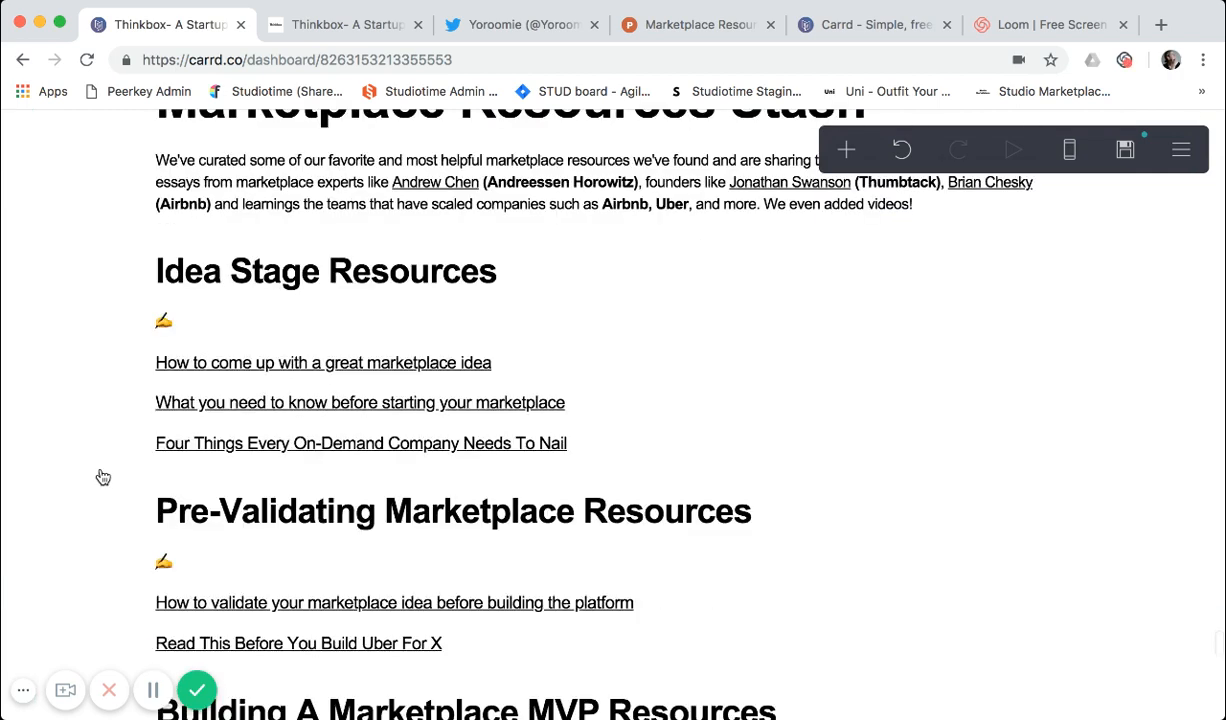
{"action": "scroll", "coordinate": [101, 476], "scroll_direction": "down", "scroll_amount": 1}
{"action": "scroll", "coordinate": [96, 394], "scroll_direction": "up", "scroll_amount": 2}
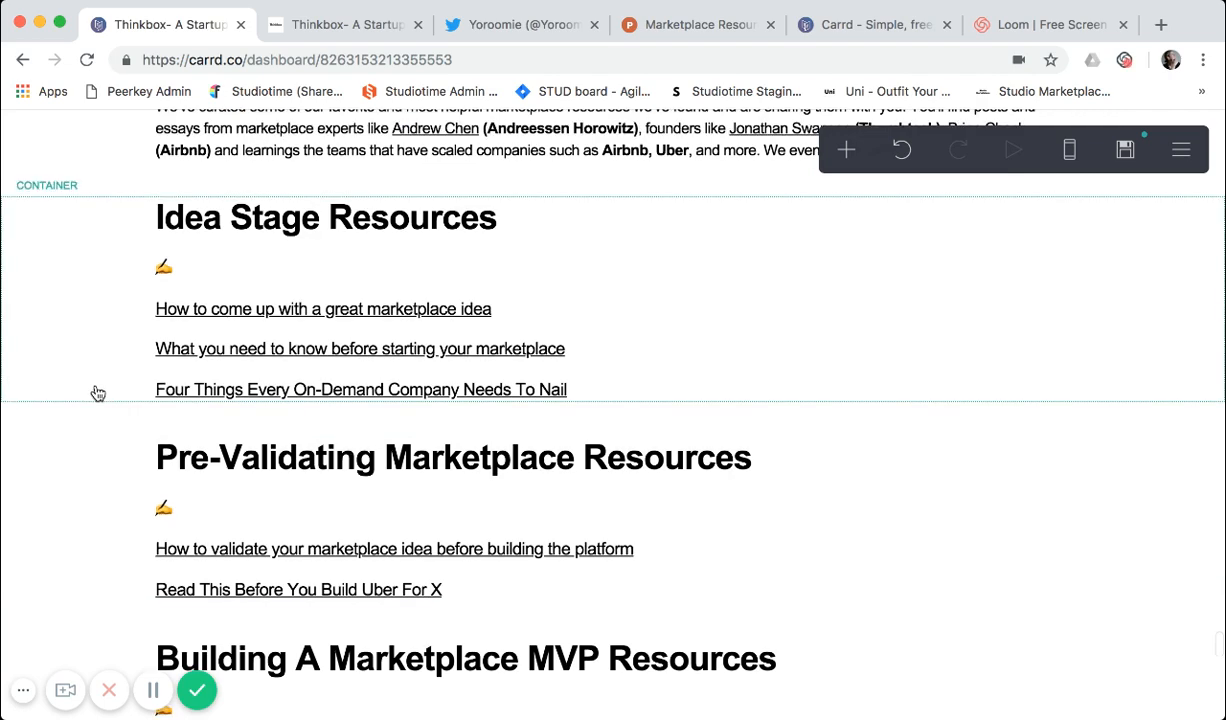
{"action": "scroll", "coordinate": [95, 310], "scroll_direction": "up", "scroll_amount": 1}
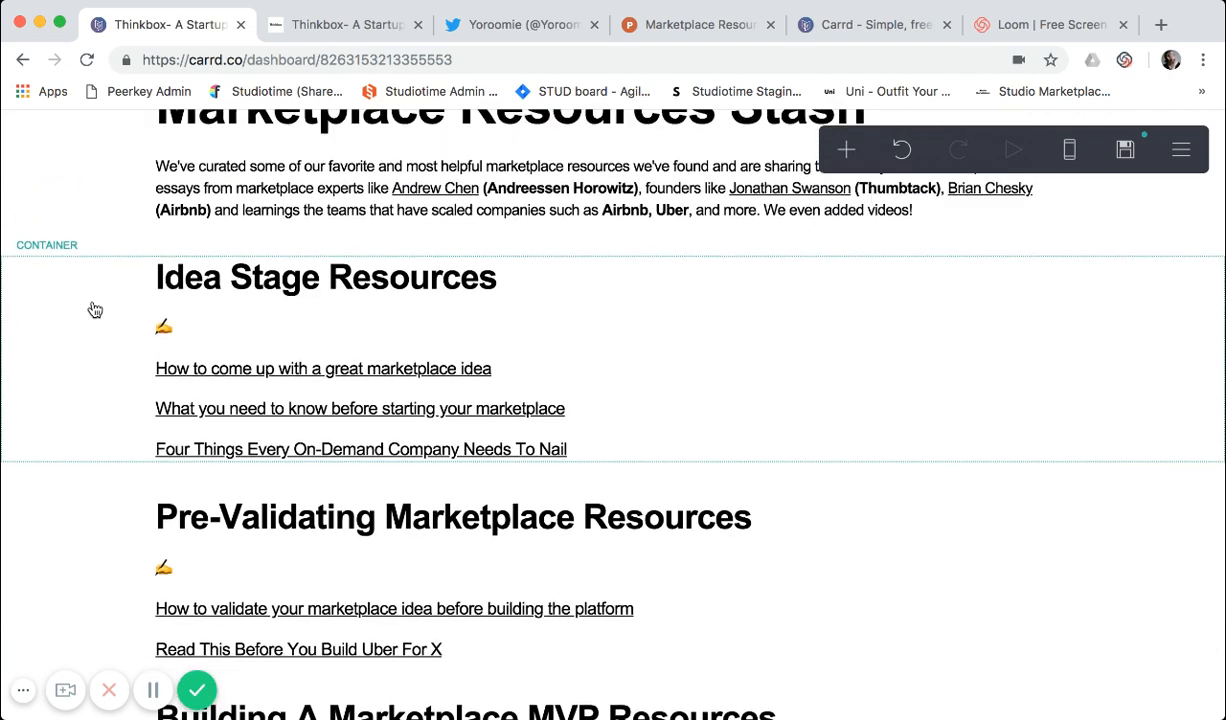
{"action": "scroll", "coordinate": [95, 310], "scroll_direction": "down", "scroll_amount": 20}
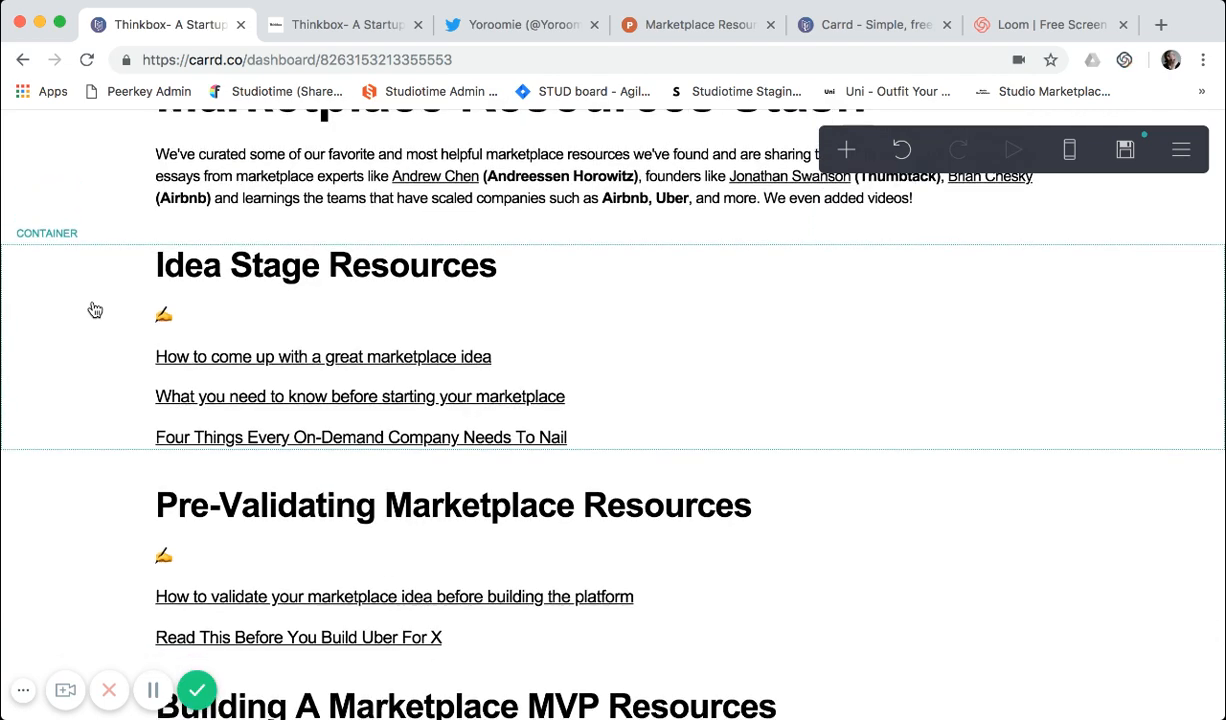
{"action": "scroll", "coordinate": [95, 310], "scroll_direction": "down", "scroll_amount": 5}
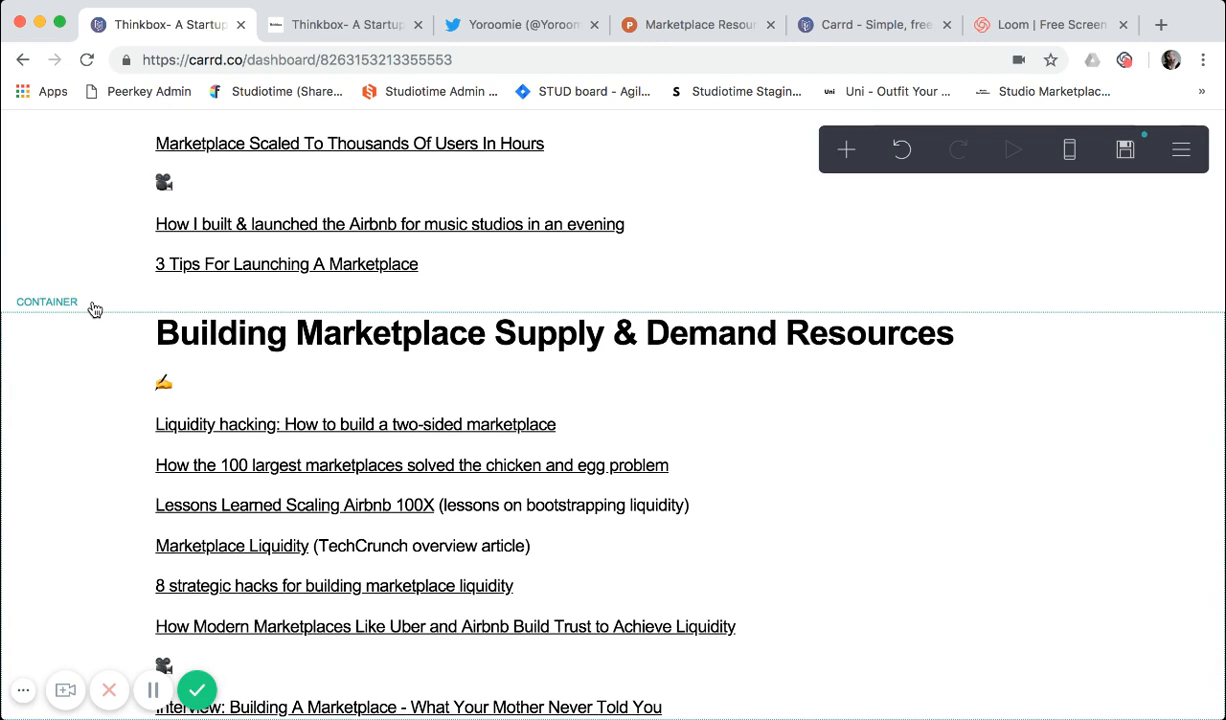
{"action": "scroll", "coordinate": [95, 310], "scroll_direction": "down", "scroll_amount": 5}
{"action": "scroll", "coordinate": [95, 310], "scroll_direction": "down", "scroll_amount": 3}
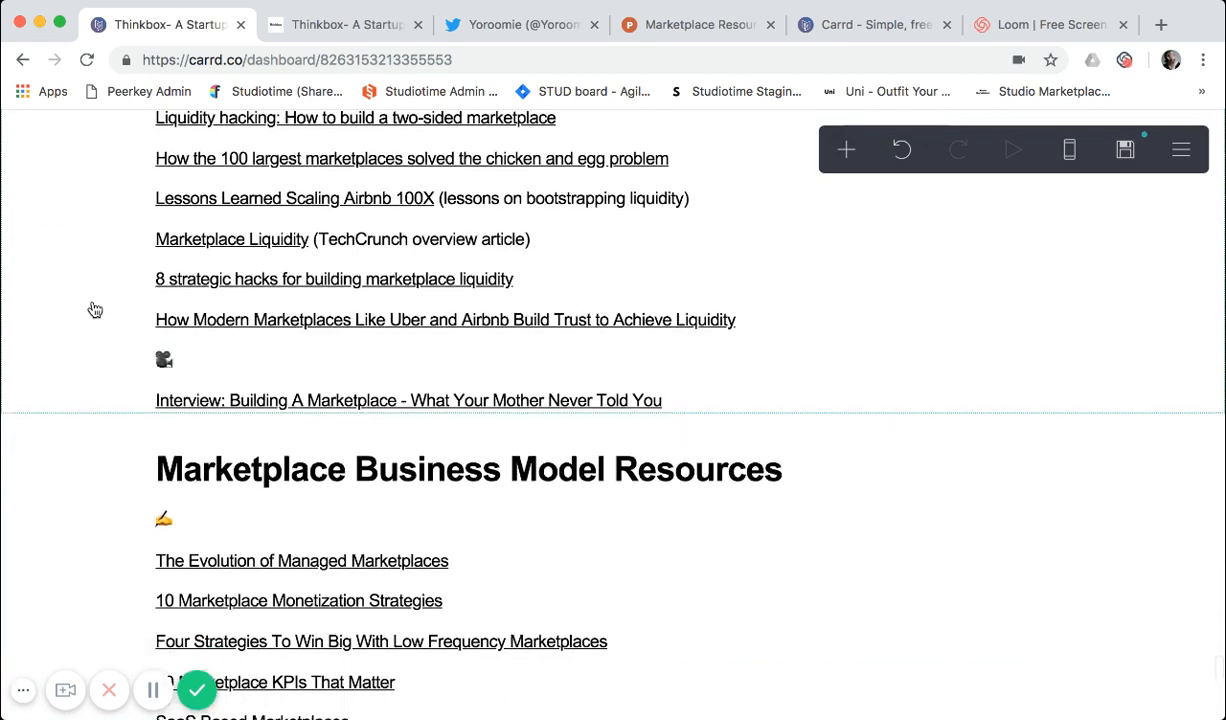
{"action": "scroll", "coordinate": [109, 466], "scroll_direction": "down", "scroll_amount": 2}
{"action": "scroll", "coordinate": [112, 470], "scroll_direction": "down", "scroll_amount": 10}
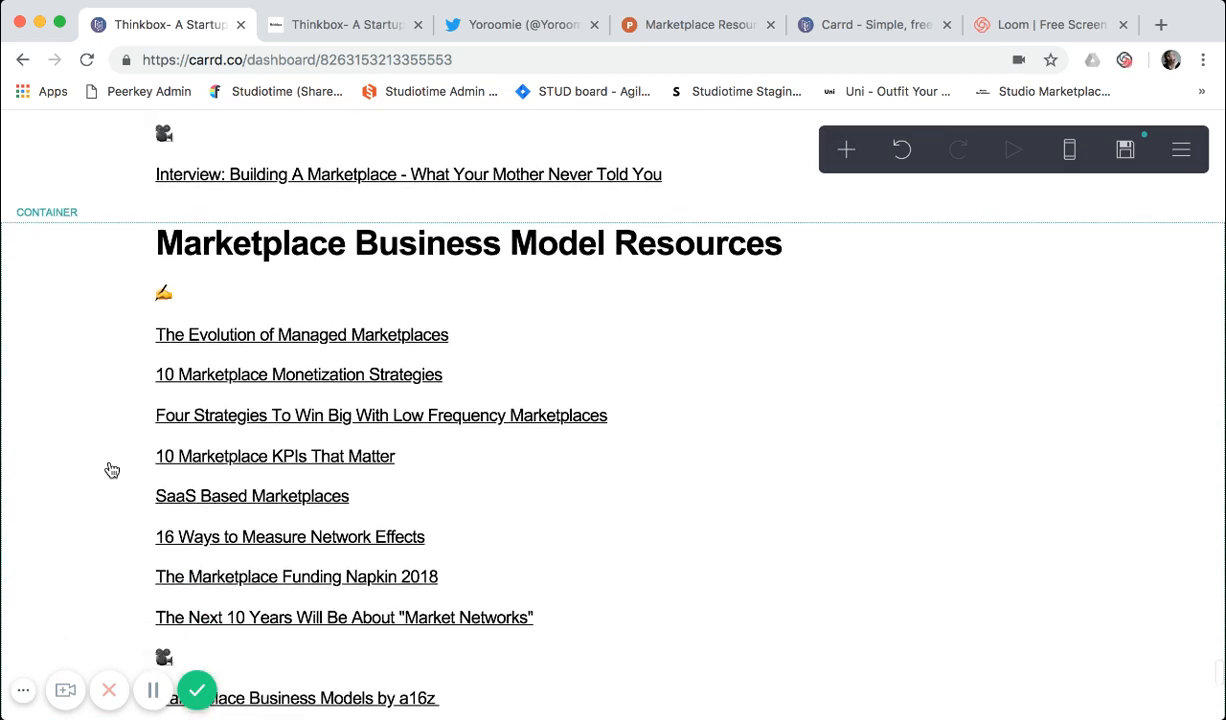
{"action": "scroll", "coordinate": [110, 471], "scroll_direction": "down", "scroll_amount": 6}
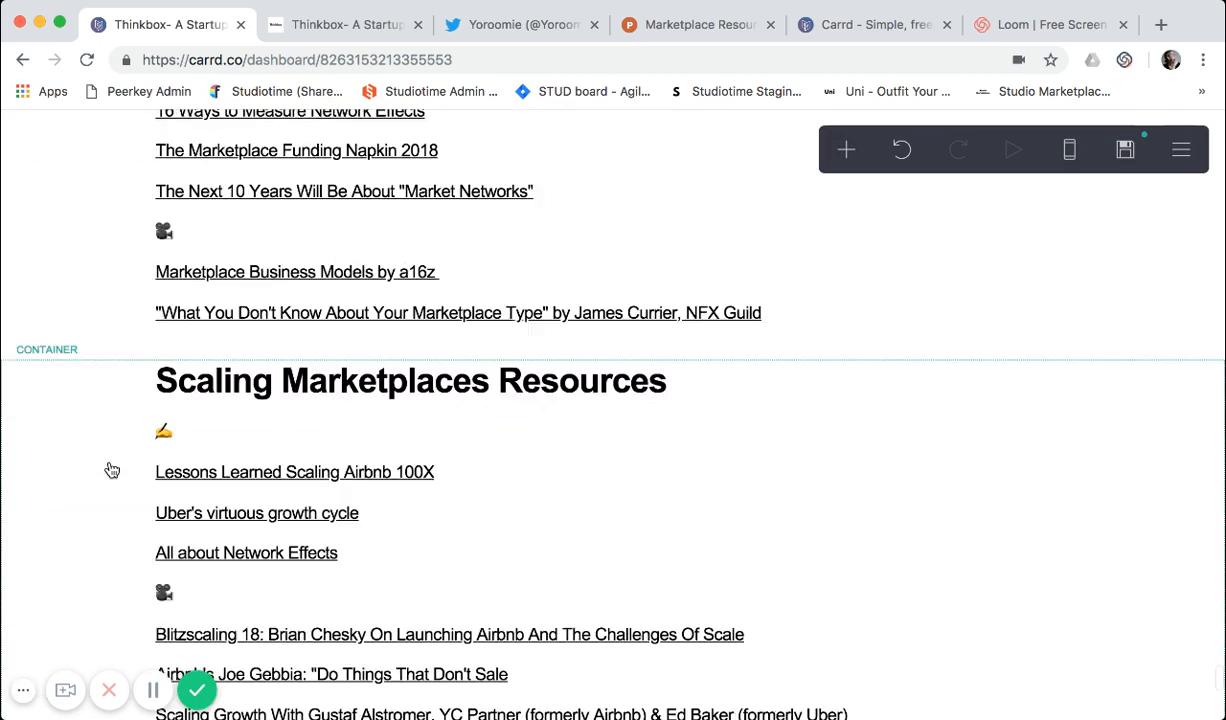
On the live site, go back from the list view to the Resource Stash main page and look over its category buttons and footer
{"action": "left_click", "coordinate": [340, 30]}
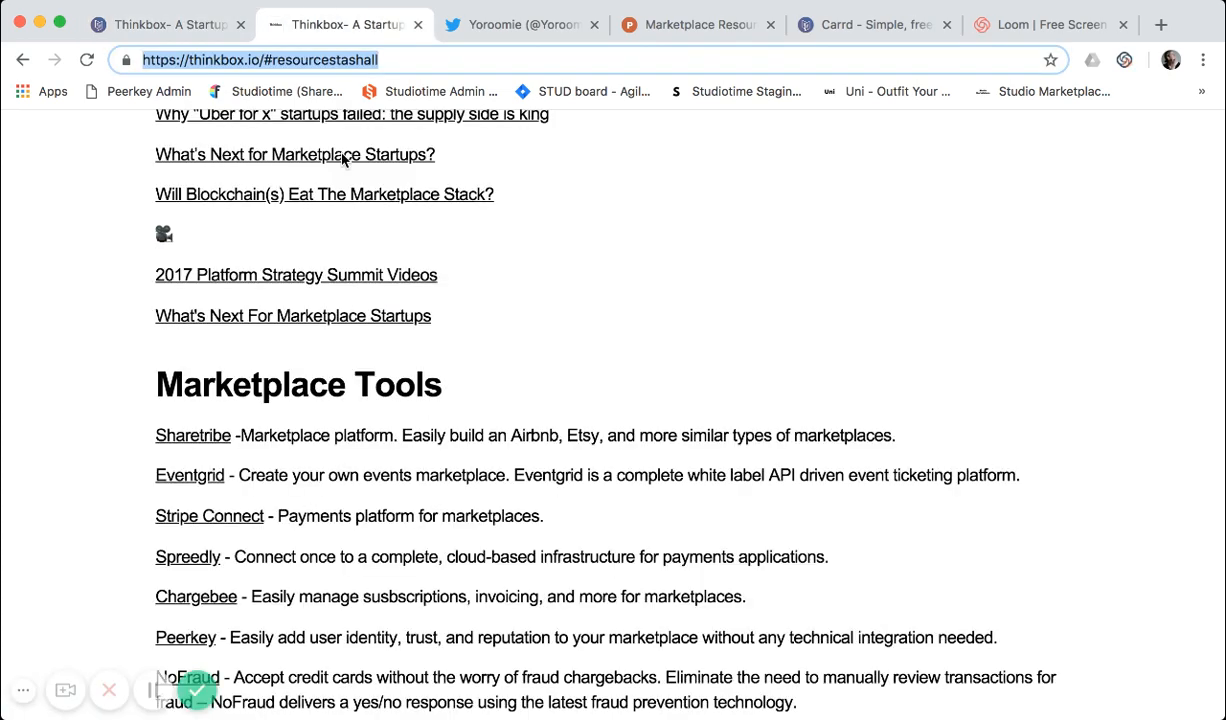
{"action": "scroll", "coordinate": [364, 276], "scroll_direction": "up", "scroll_amount": 10}
{"action": "scroll", "coordinate": [364, 288], "scroll_direction": "up", "scroll_amount": 10}
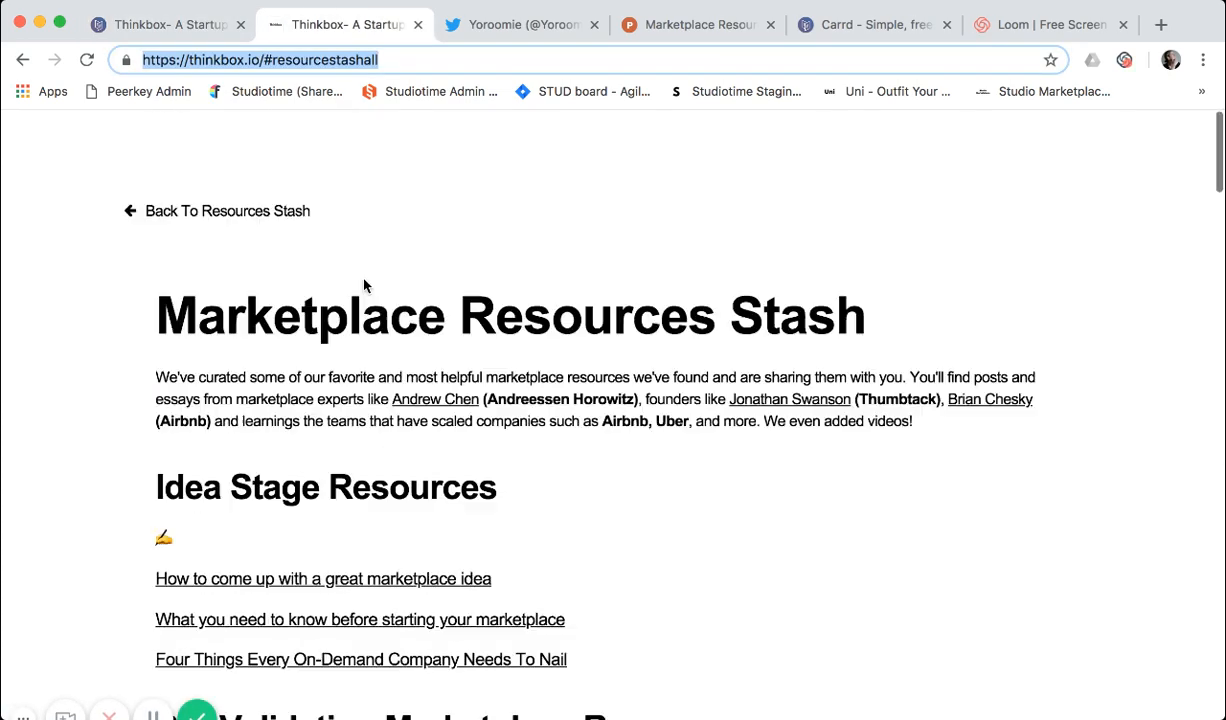
{"action": "left_click", "coordinate": [232, 174]}
{"action": "scroll", "coordinate": [304, 391], "scroll_direction": "down", "scroll_amount": 2}
{"action": "scroll", "coordinate": [317, 415], "scroll_direction": "down", "scroll_amount": 5}
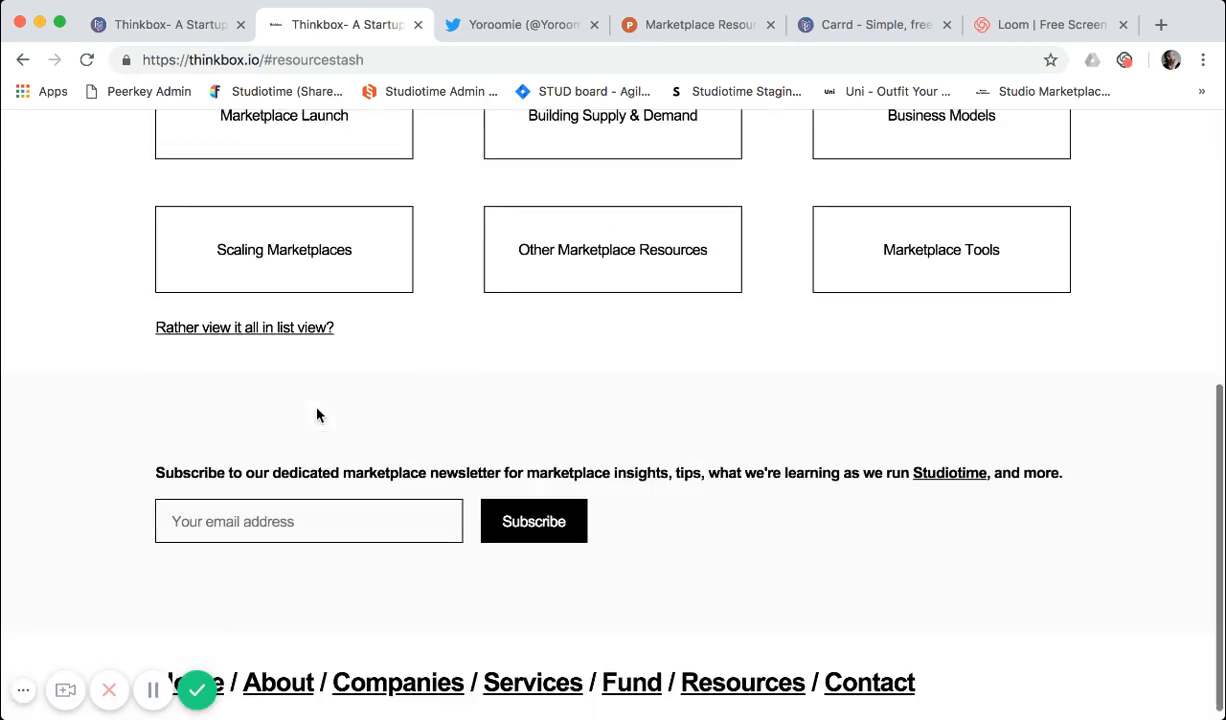
{"action": "scroll", "coordinate": [317, 415], "scroll_direction": "up", "scroll_amount": 8}
Return to the Carrd editor and examine the end of the #resourcestashall section, from Marketplace Tools to the newsletter signup
{"action": "left_click", "coordinate": [200, 30]}
{"action": "scroll", "coordinate": [224, 459], "scroll_direction": "down", "scroll_amount": 15}
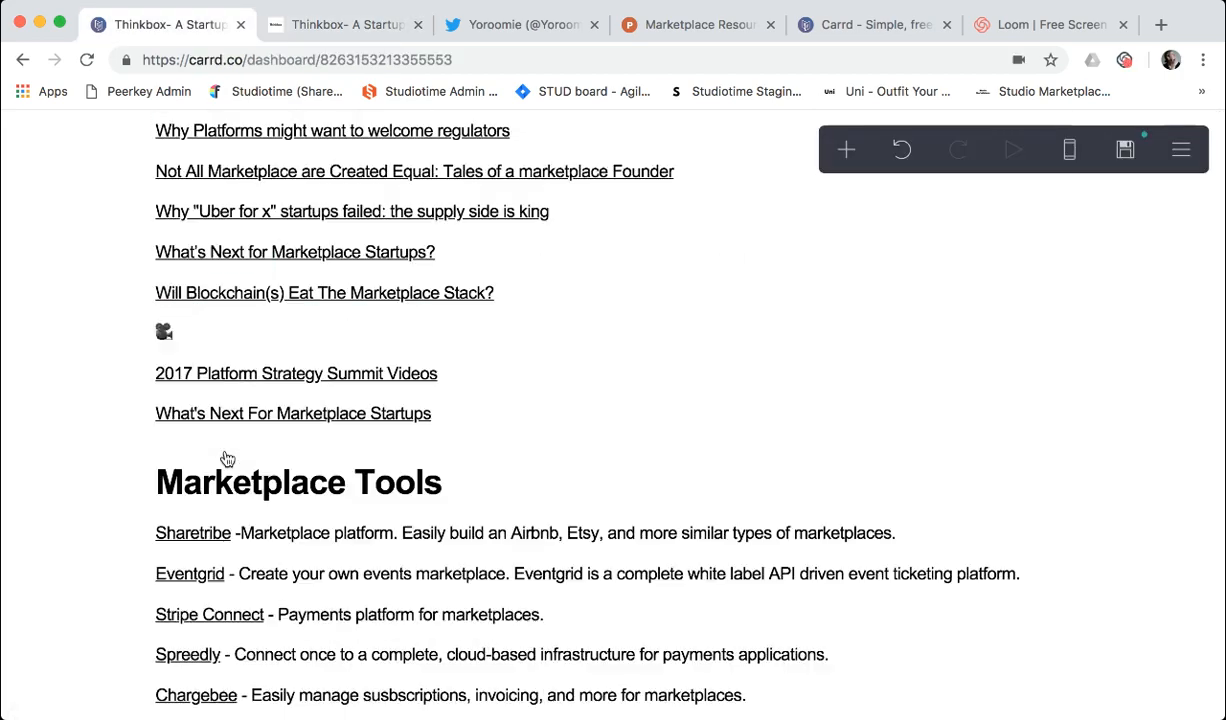
{"action": "scroll", "coordinate": [228, 459], "scroll_direction": "down", "scroll_amount": 5}
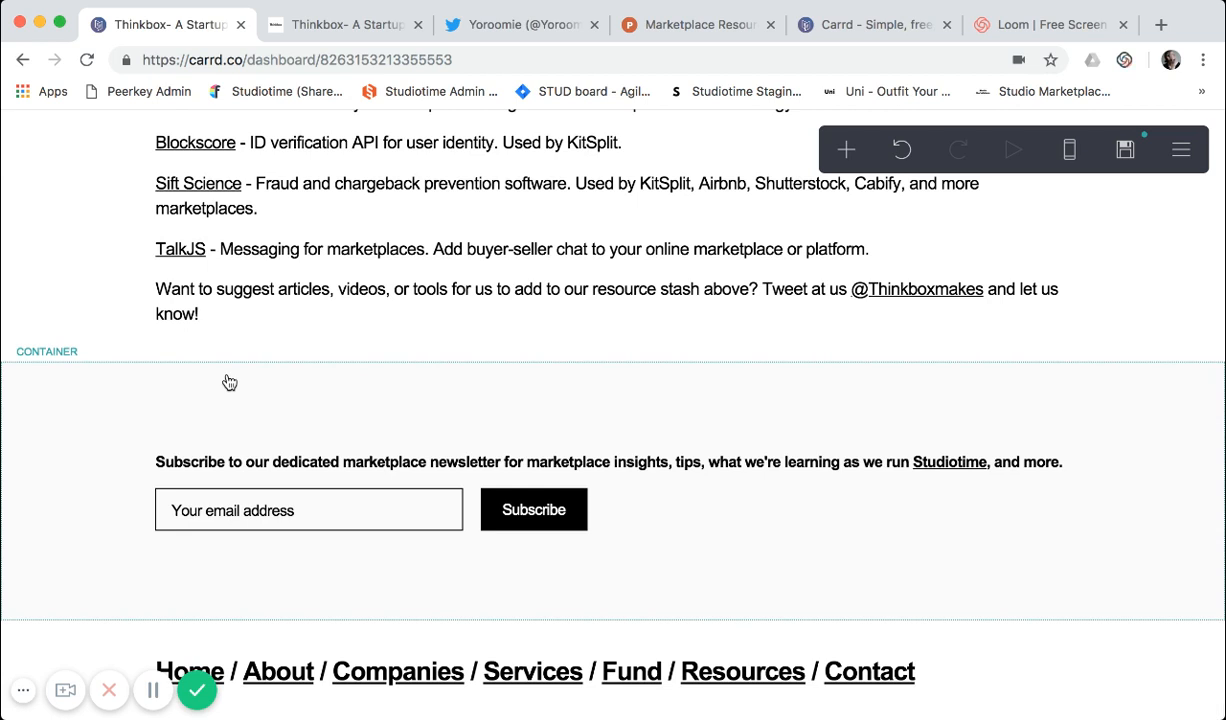
Review the live Marketplace Resource Stash page from its introduction to the newsletter signup, and switch to the Carrd homepage
{"action": "left_click", "coordinate": [328, 36]}
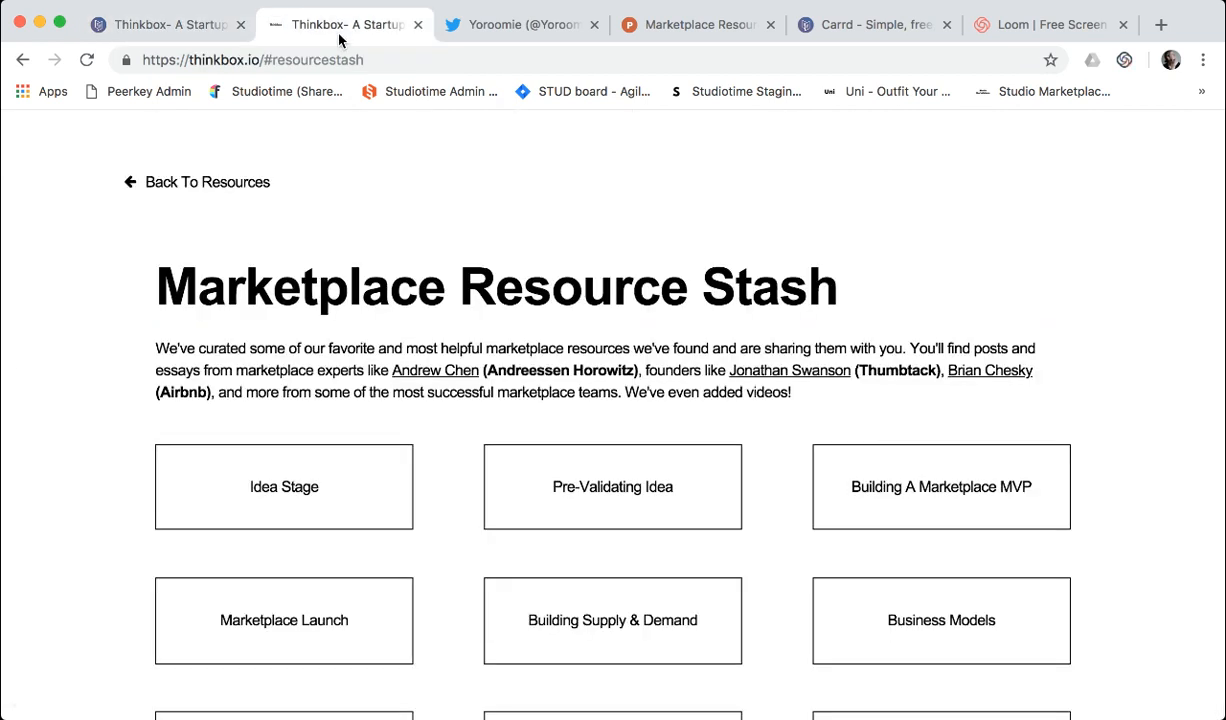
{"action": "scroll", "coordinate": [400, 316], "scroll_direction": "down", "scroll_amount": 3}
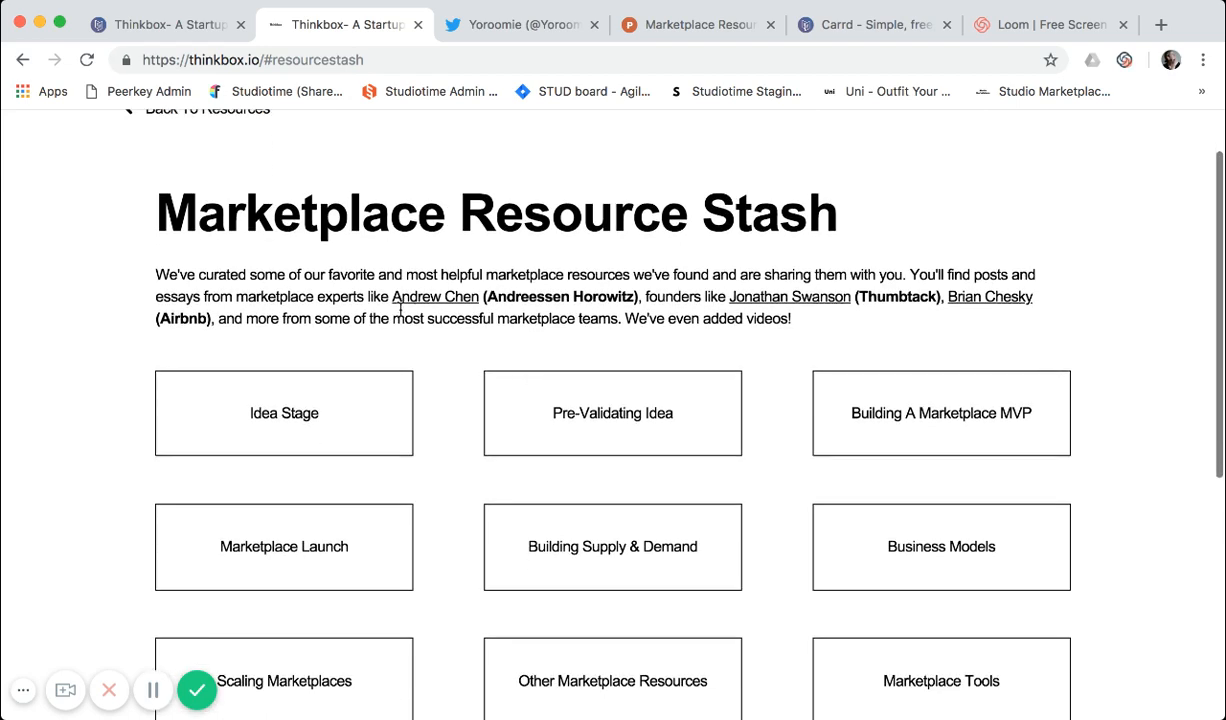
{"action": "scroll", "coordinate": [400, 316], "scroll_direction": "down", "scroll_amount": 8}
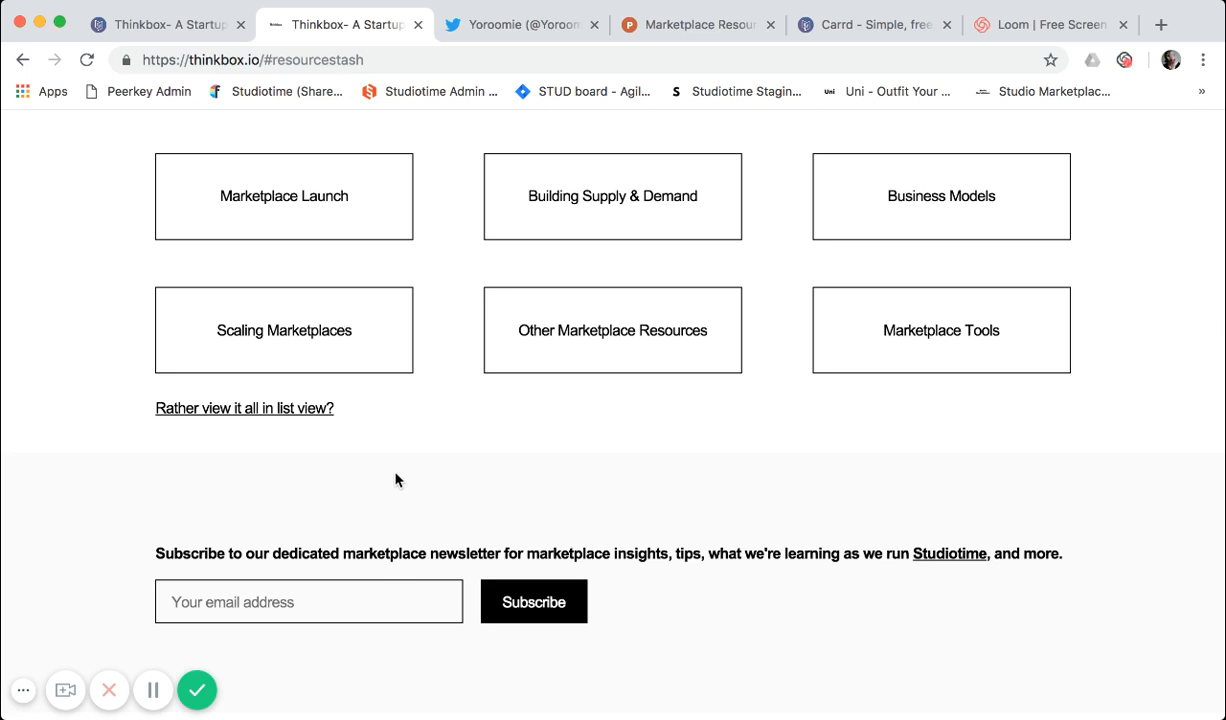
{"action": "scroll", "coordinate": [395, 480], "scroll_direction": "up", "scroll_amount": 6}
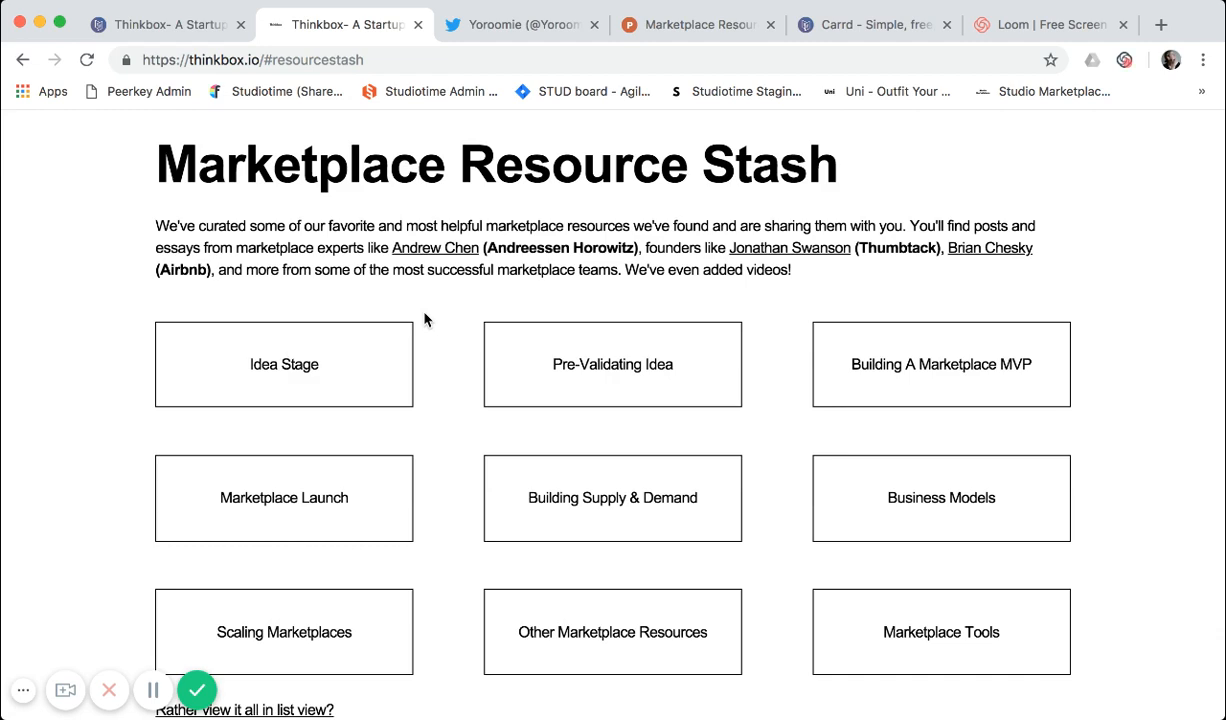
{"action": "scroll", "coordinate": [424, 319], "scroll_direction": "down", "scroll_amount": 4}
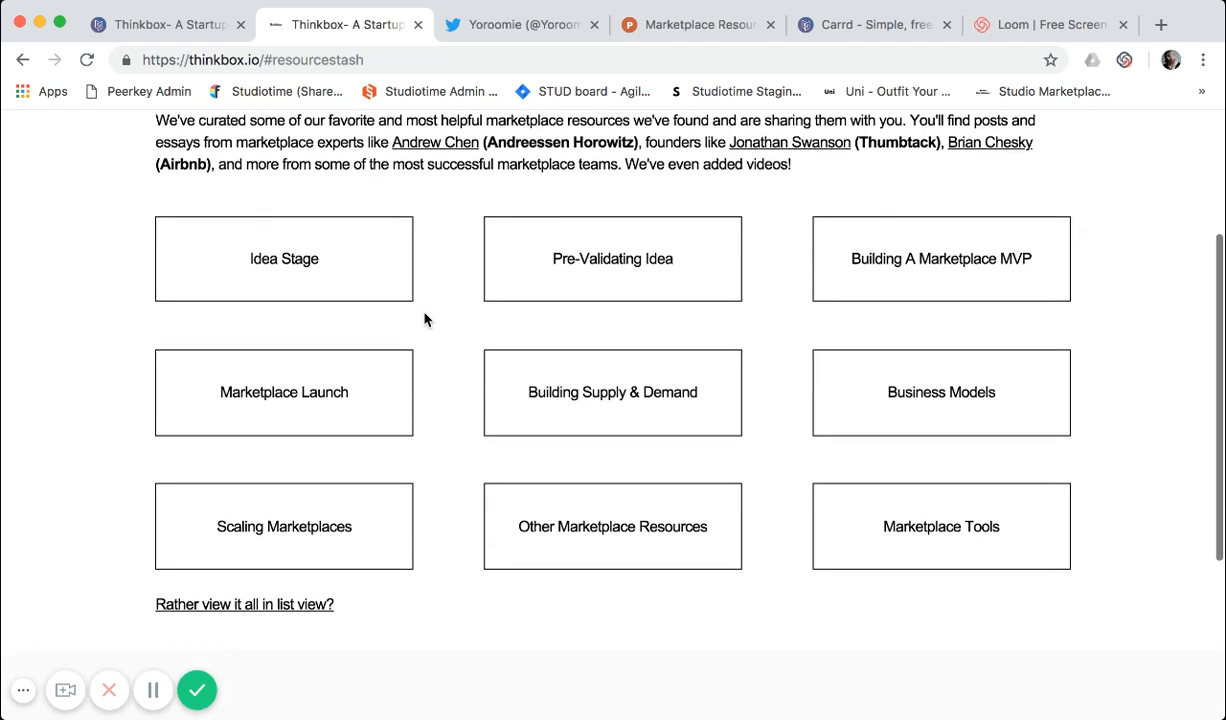
{"action": "scroll", "coordinate": [424, 319], "scroll_direction": "up", "scroll_amount": 6}
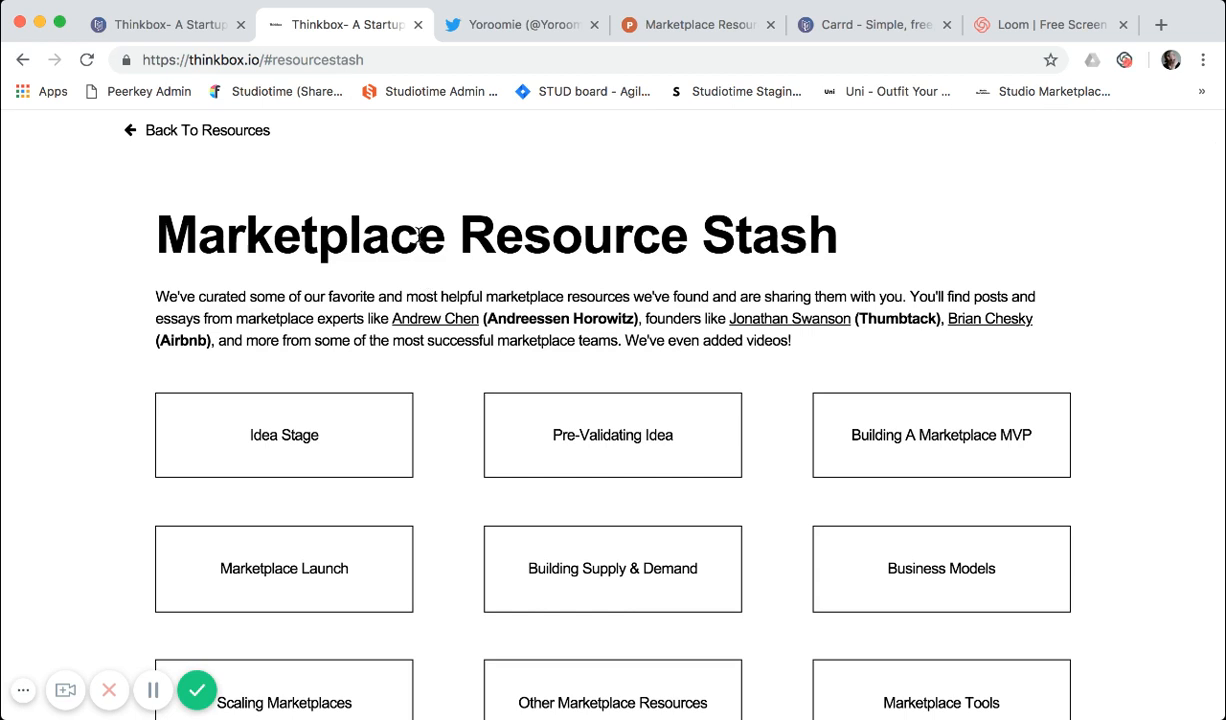
{"action": "left_click", "coordinate": [848, 31]}
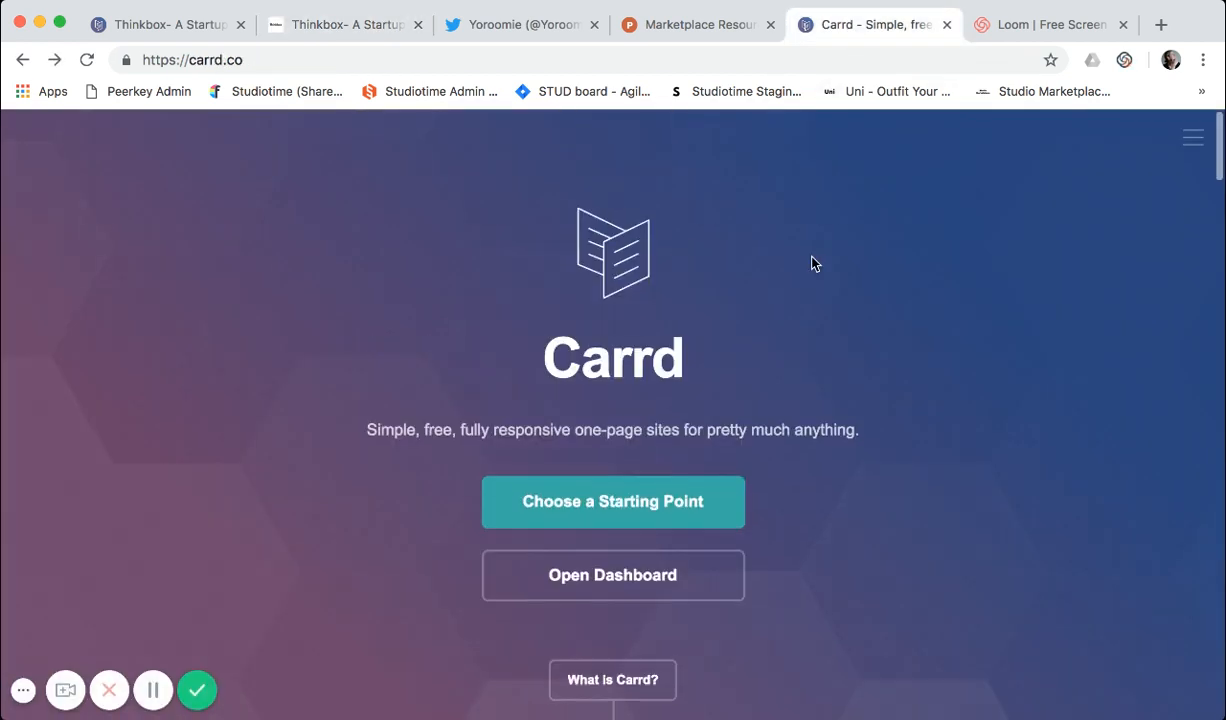